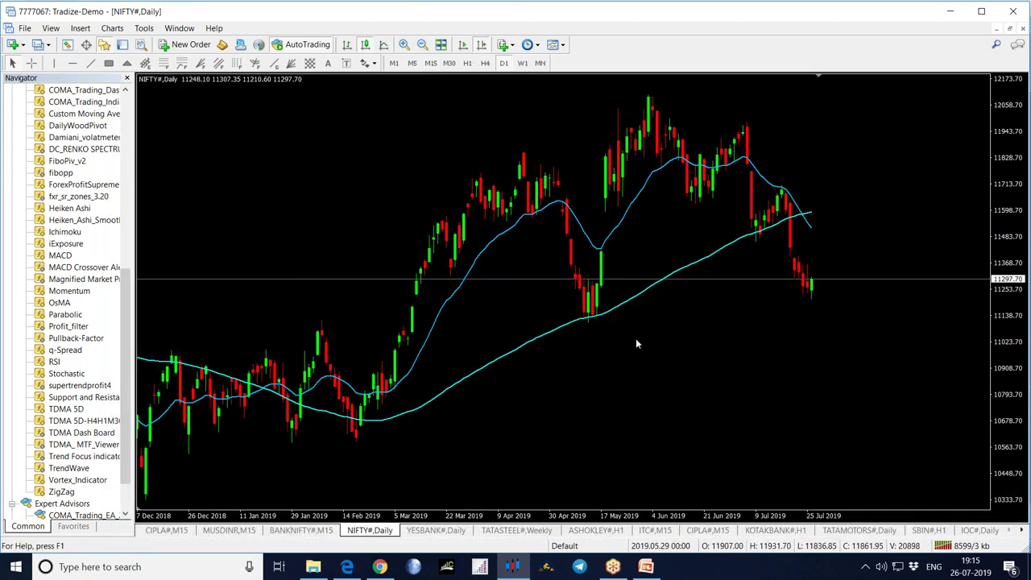
- Examine the NIFTY daily chart's price history against its two moving averages back to early 2018, finishing at the latest candles
drag(563, 405, 608, 397)
scroll(465, 418, up, 5)
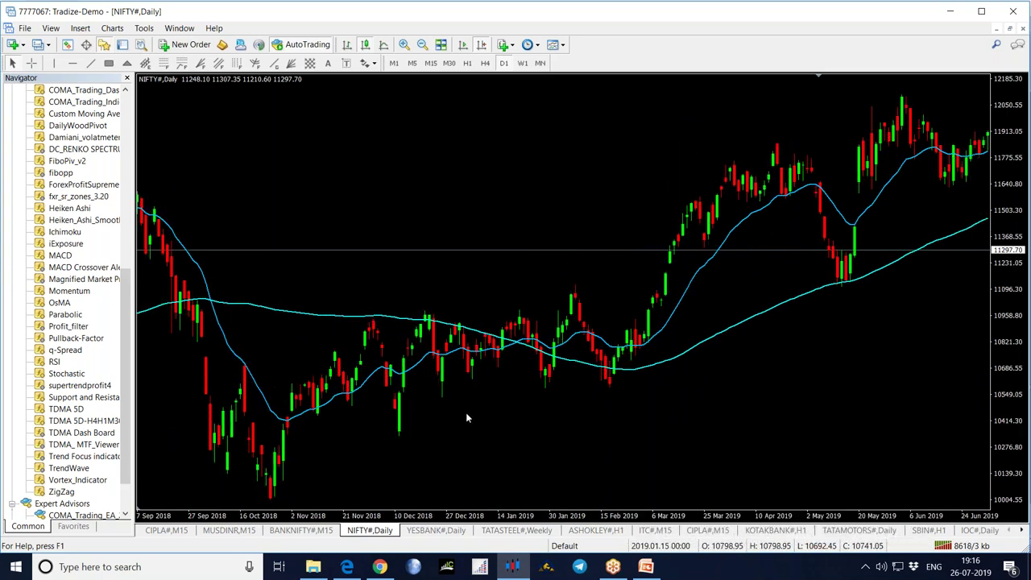
drag(483, 421, 673, 429)
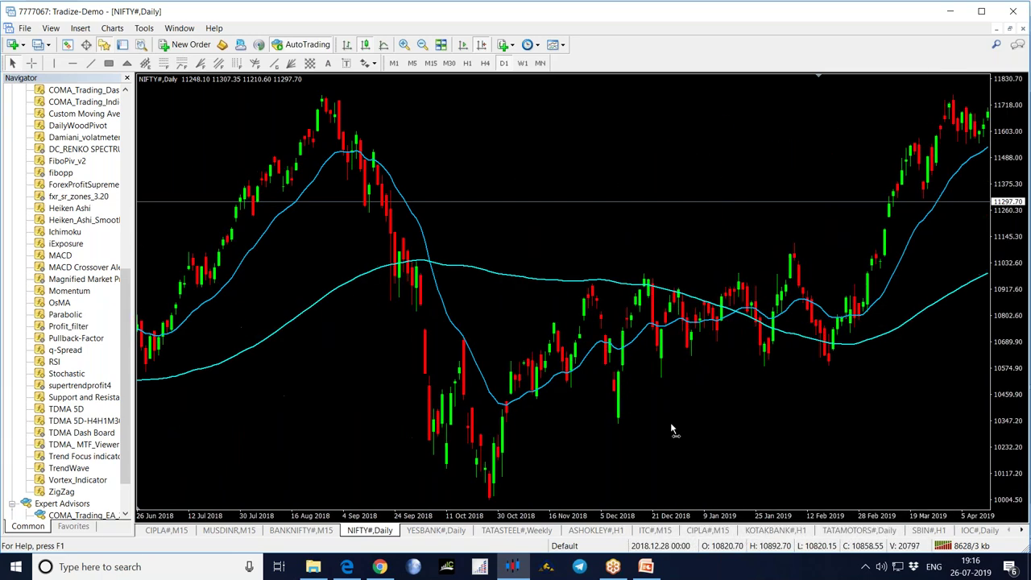
drag(317, 425, 421, 368)
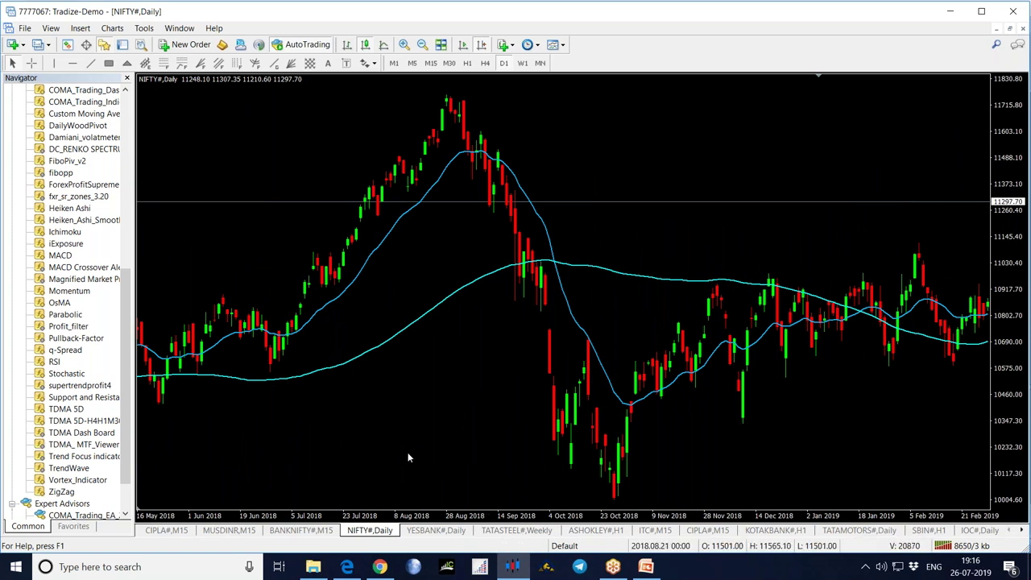
drag(348, 415, 480, 403)
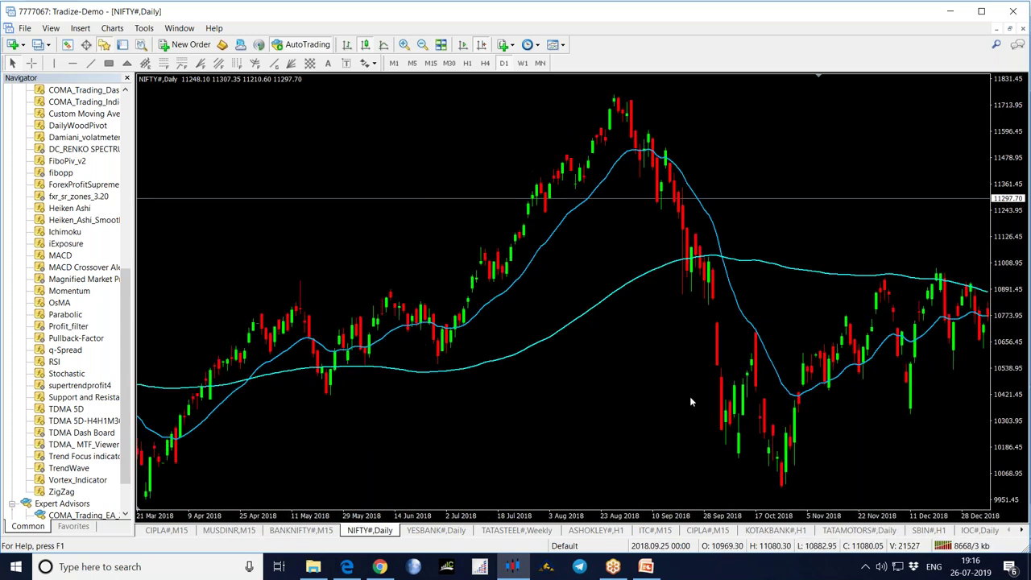
drag(745, 391, 221, 402)
drag(652, 435, 396, 434)
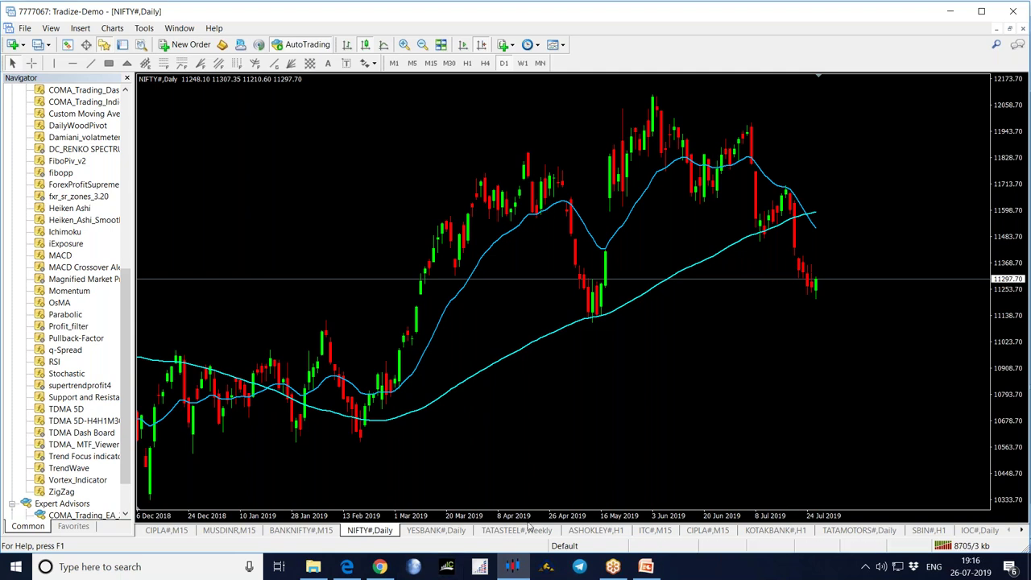
- Minimize all the open windows to show the desktop
click(953, 11)
click(954, 11)
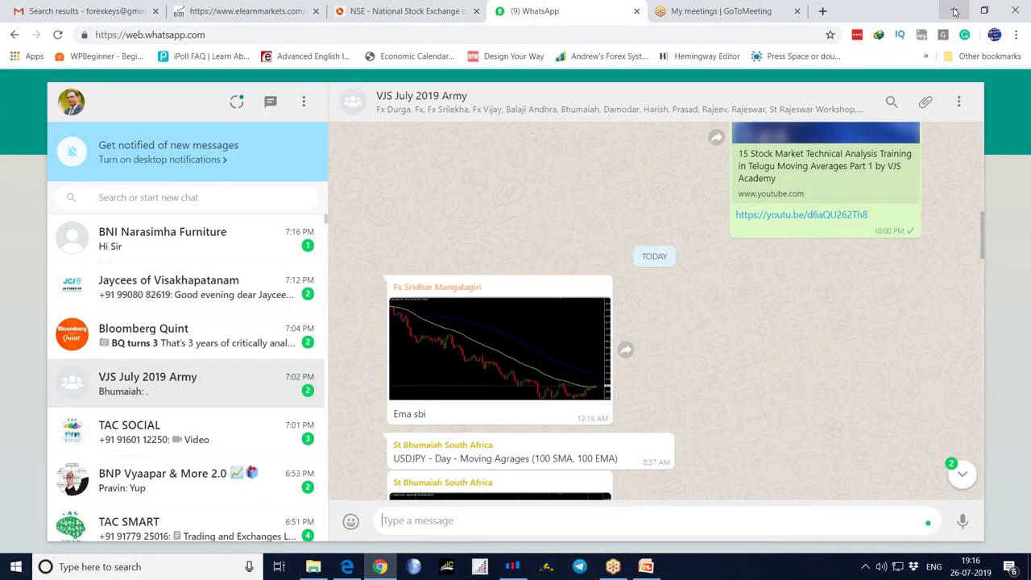
click(954, 11)
click(954, 12)
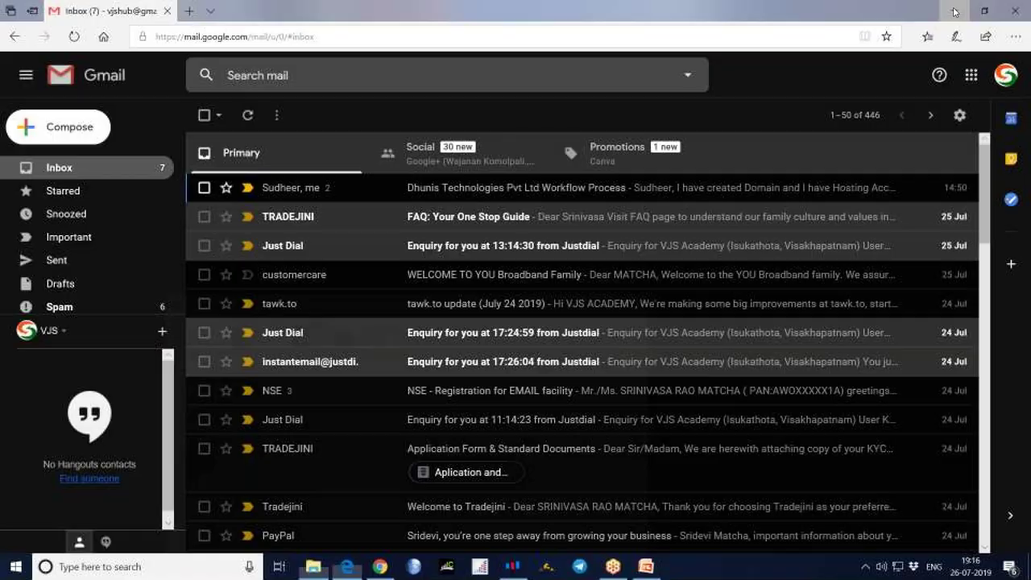
click(954, 12)
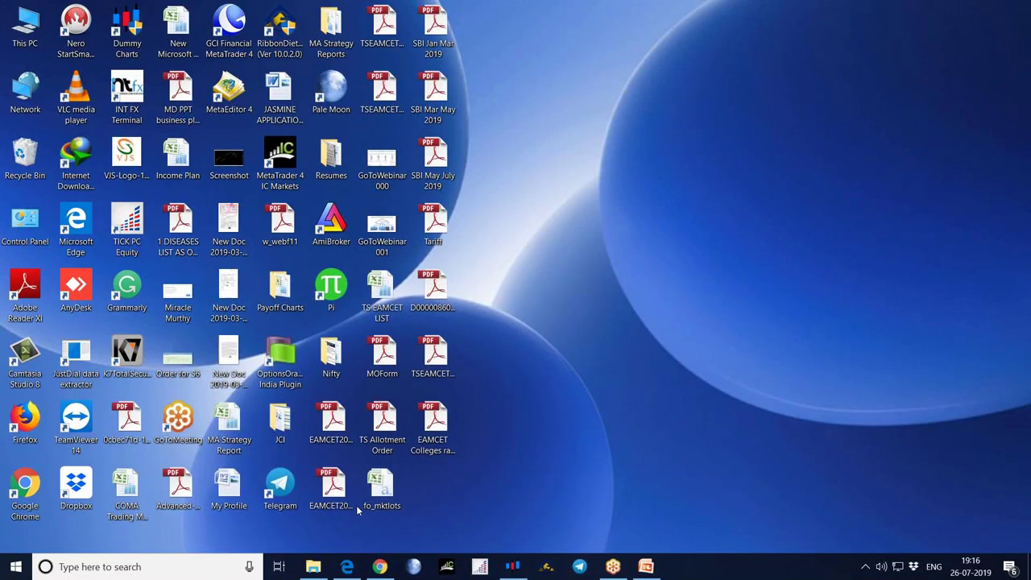
- Create a new Microsoft Office Excel Worksheet on the desktop with its default name and open it at cell A2
right_click(439, 480)
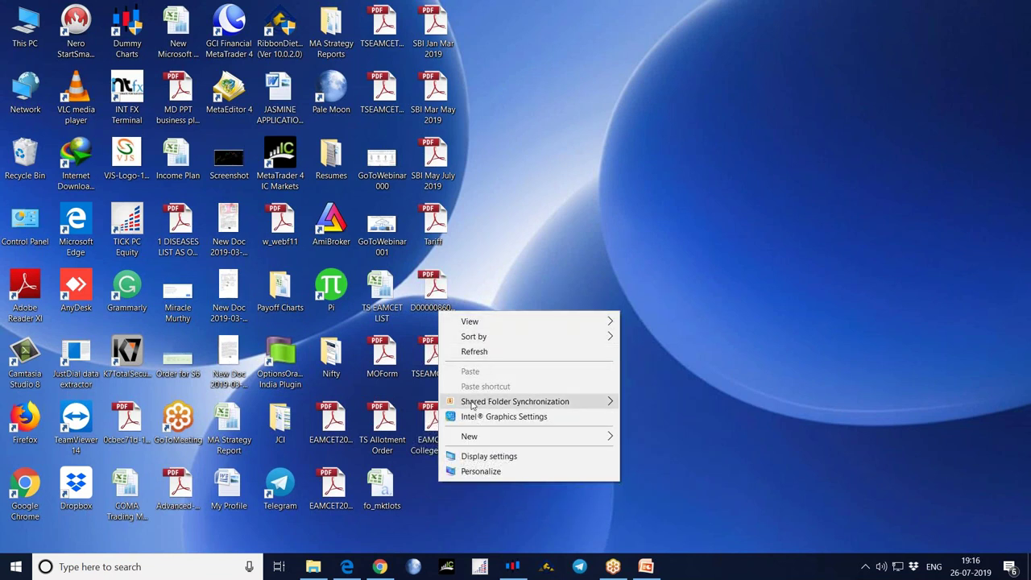
mouse_move(571, 440)
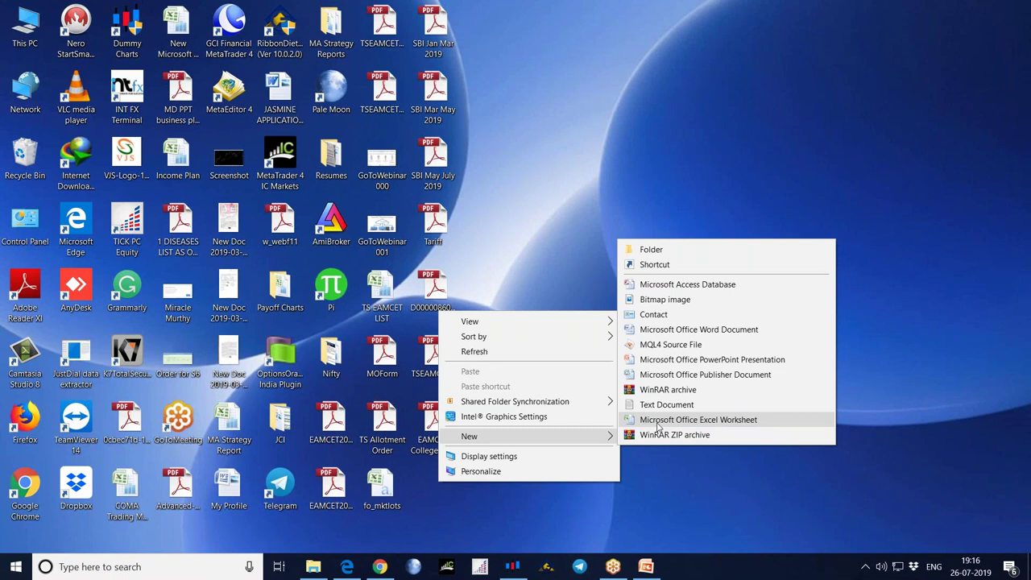
click(658, 419)
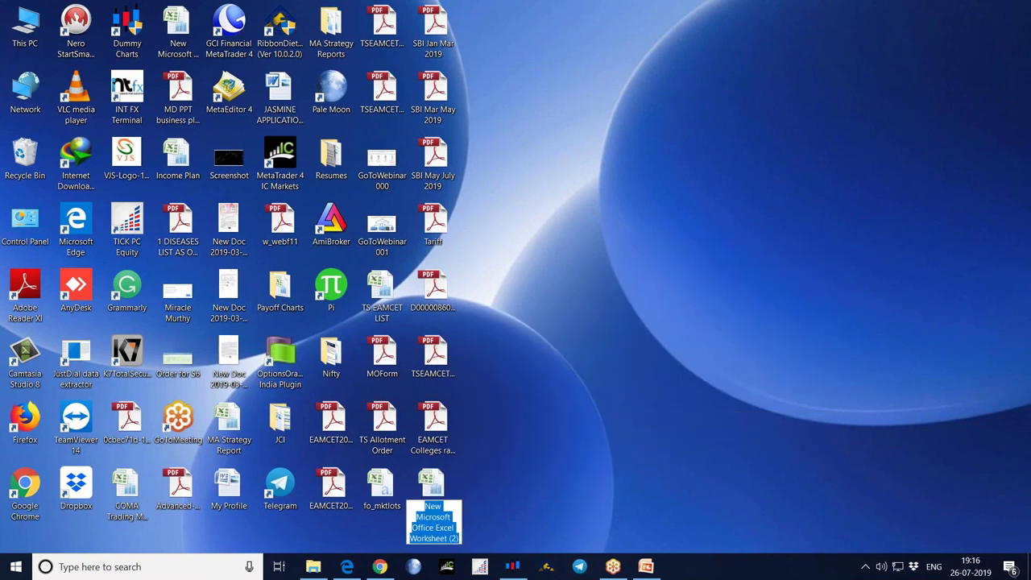
click(437, 498)
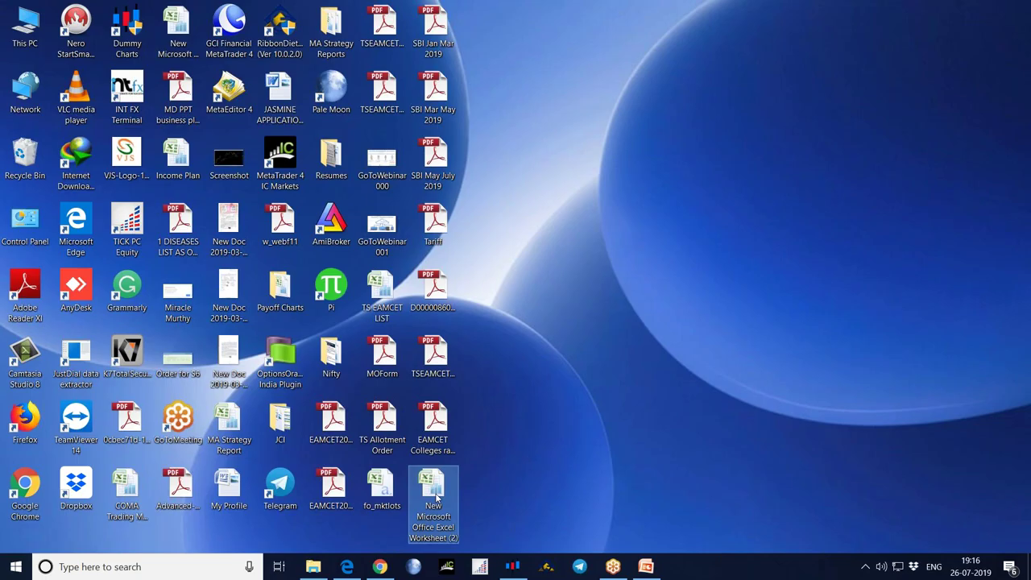
double_click(437, 498)
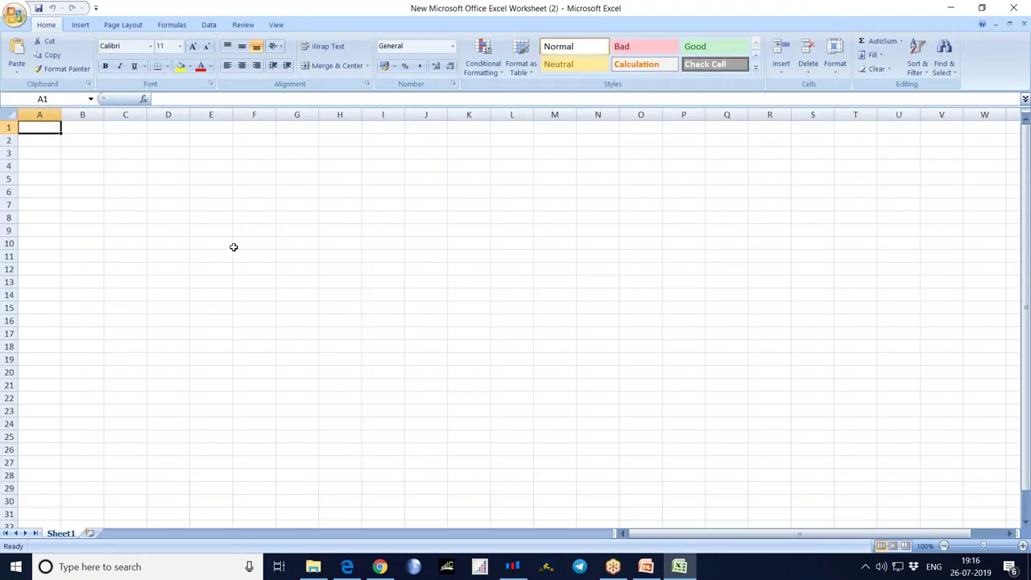
click(32, 140)
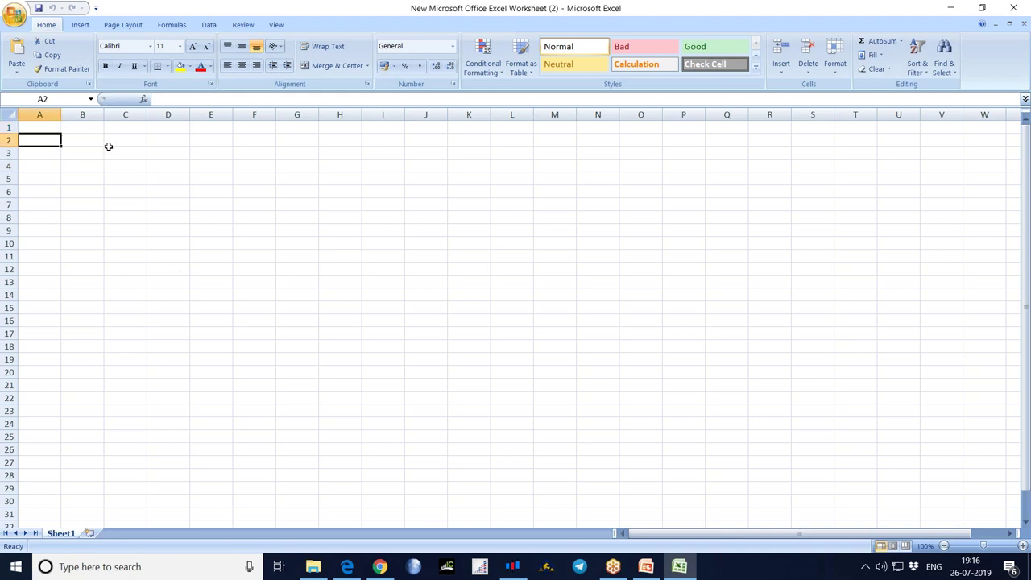
text(Mo)
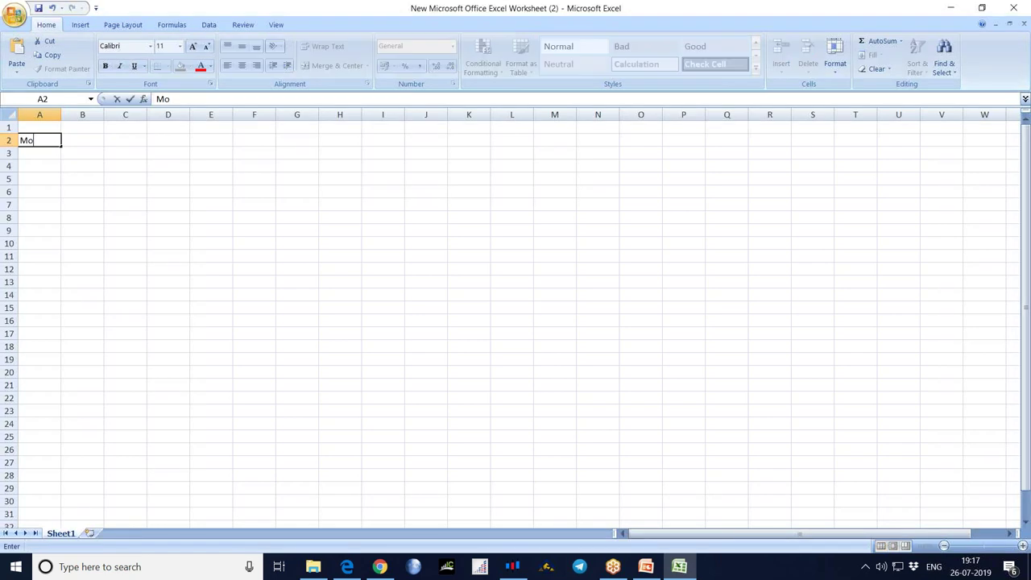
text(ving Average)
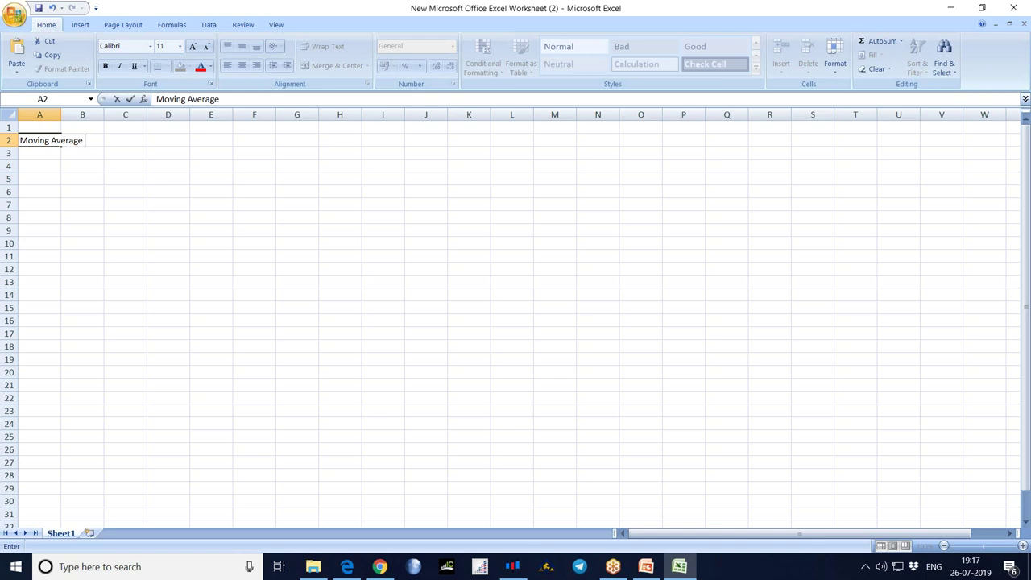
key(BackSpace)
key(BackSpace)
key(BackSpace)
key(BackSpace)
key(BackSpace)
key(BackSpace)
key(BackSpace)
key(BackSpace)
key(BackSpace)
key(BackSpace)
key(BackSpace)
key(BackSpace)
key(BackSpace)
key(BackSpace)
key(BackSpace)
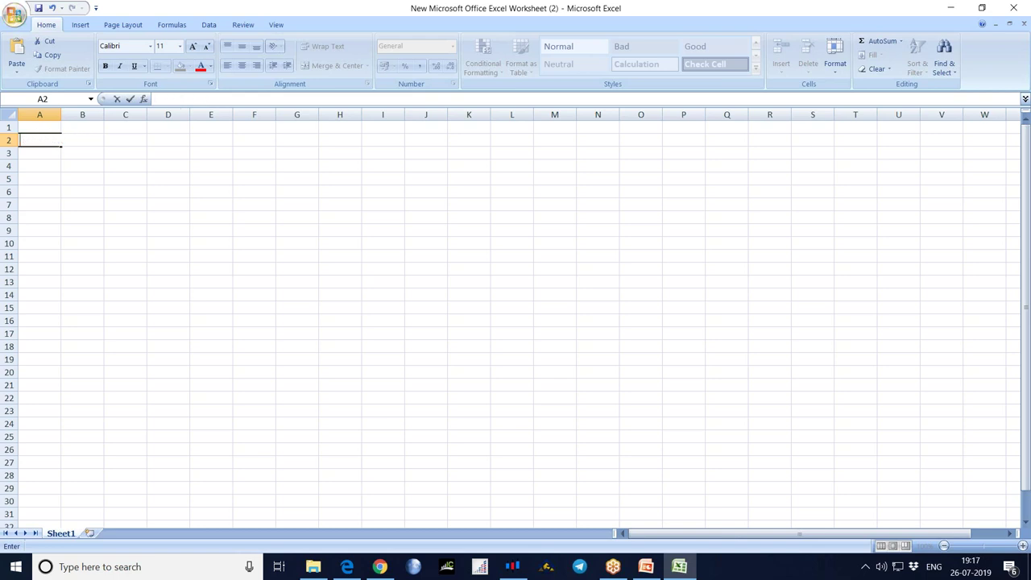
- Enter "SMA 100" in cell A2 and "EMA 20" in cell B2
text(SMA 100)
key(Tab)
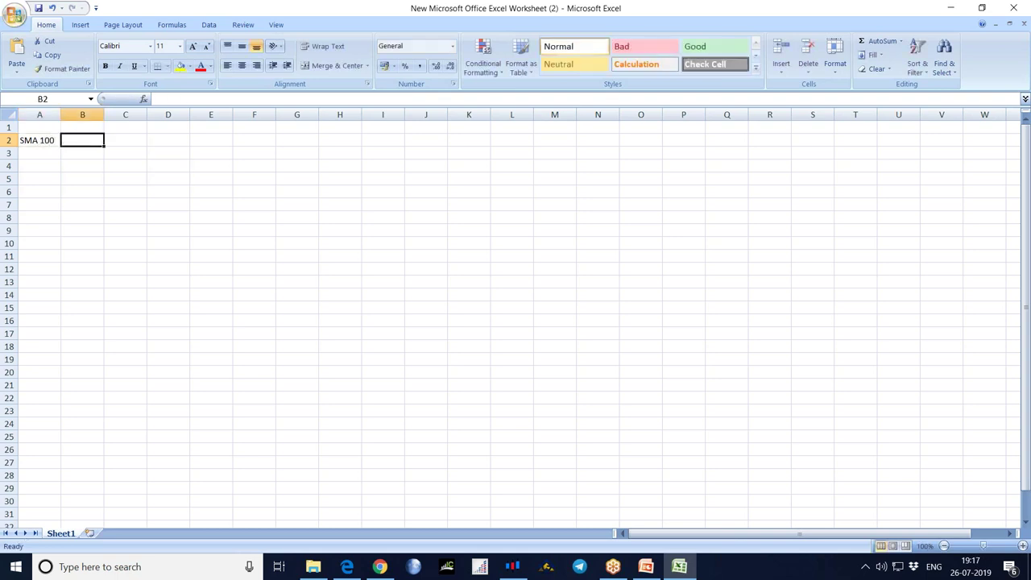
text(EMA)
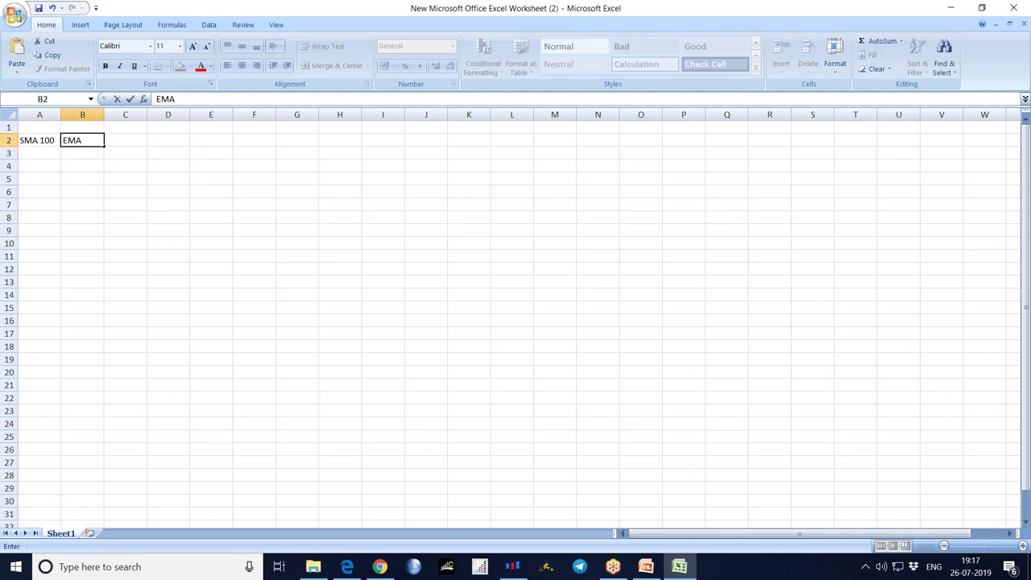
text( 20)
key(ctrl+Return)
key(Tab)
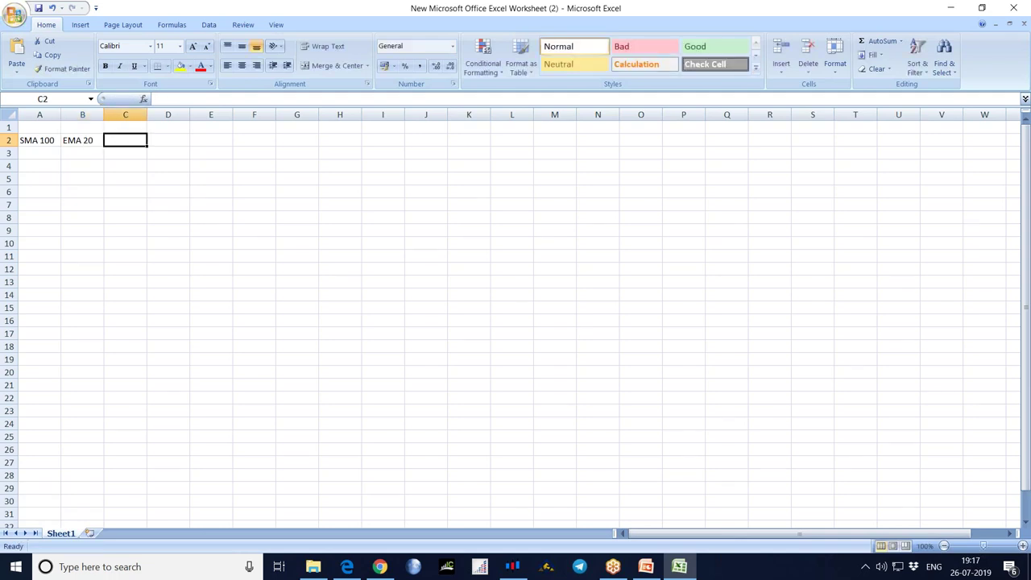
- Enter the heading "Buy Rules" in A3 and add rule 1 in row 4, "Price should be above 100 SMA"
click(48, 153)
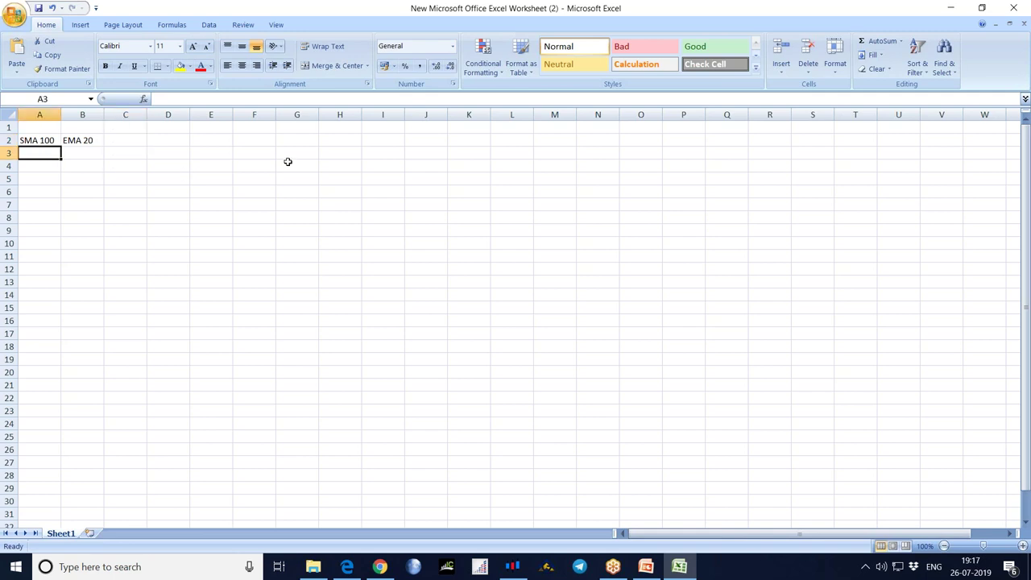
text(Buy Rules)
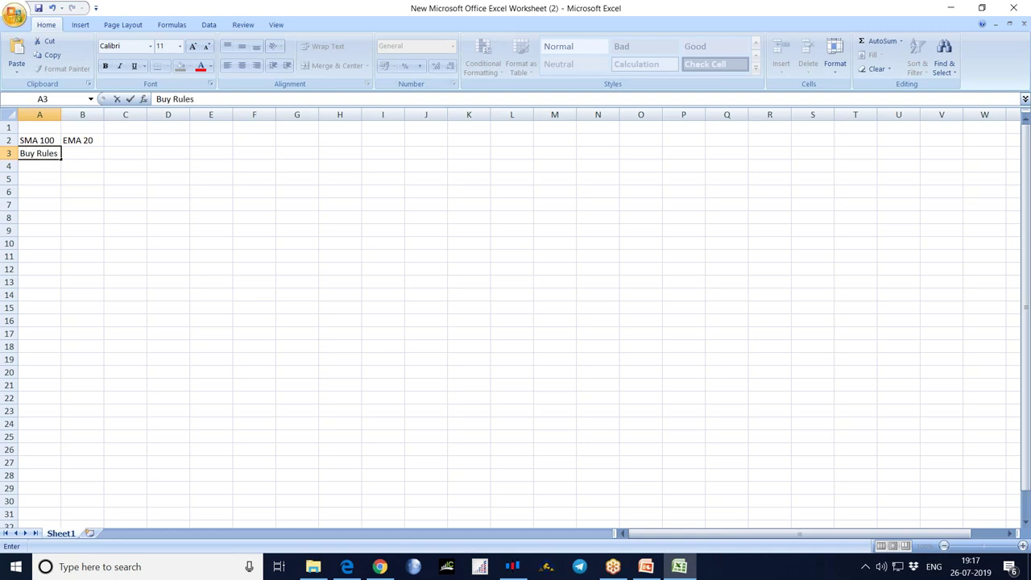
click(50, 166)
text(1)
click(82, 166)
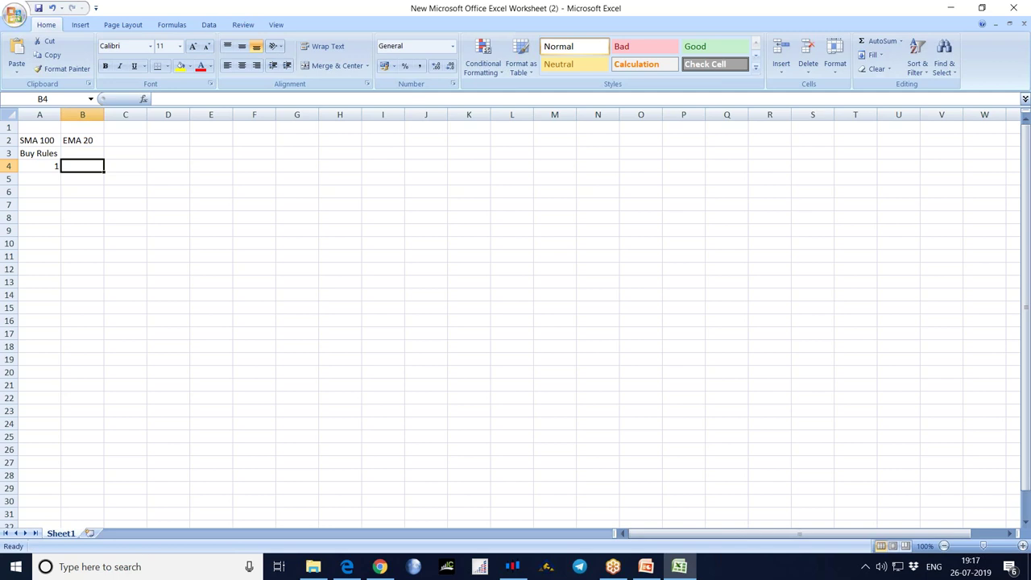
text(Pric)
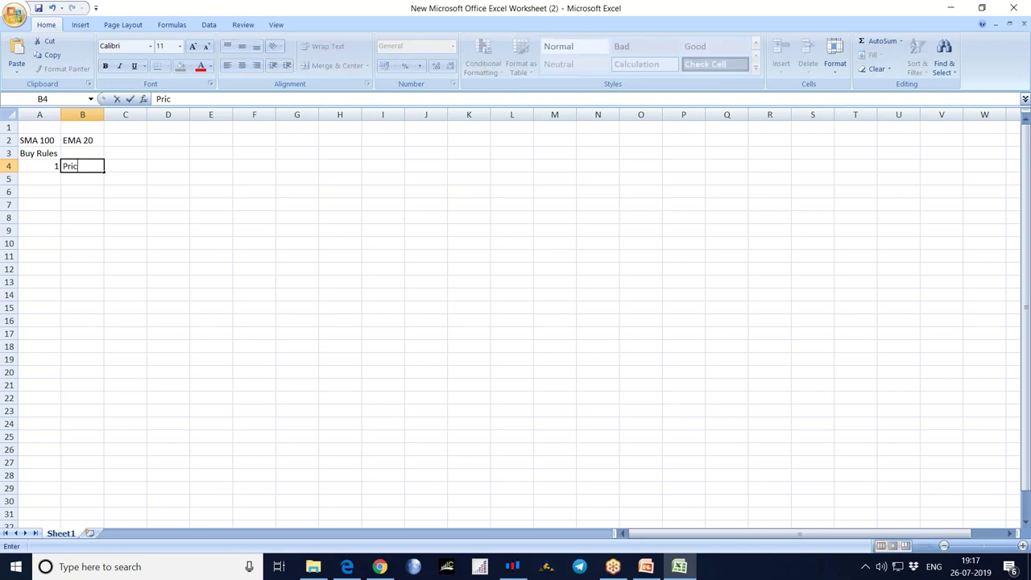
text(e should be above)
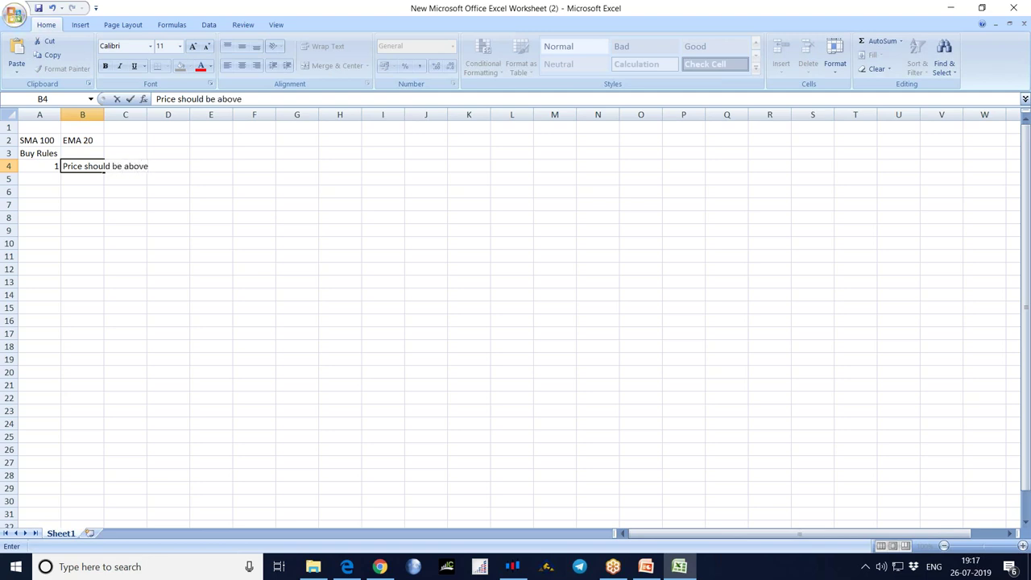
text( 100 SMA)
key(Return)
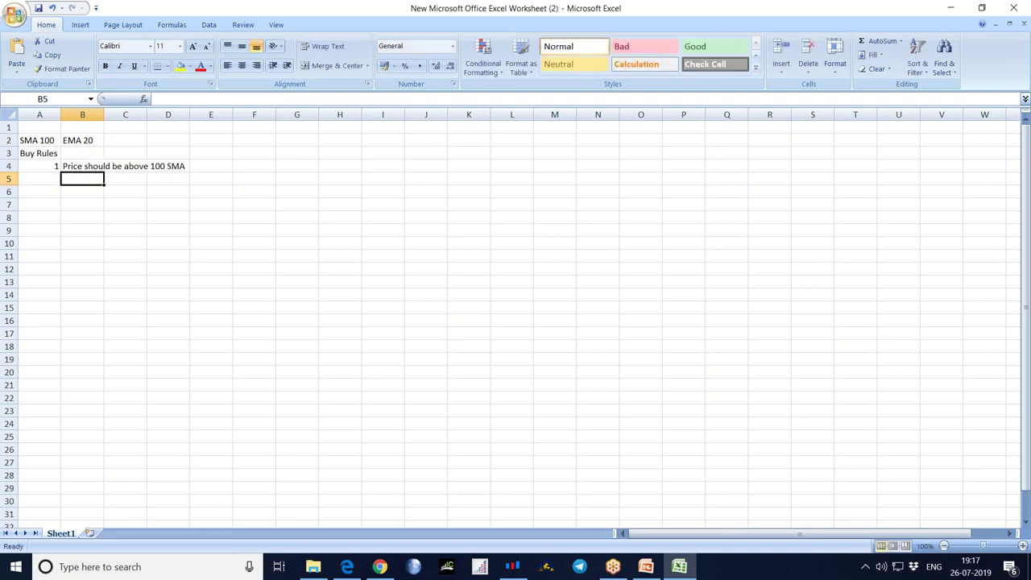
- Add rule 2 in row 5 with the text "20 EMA should be above 100 SMA" in column B
click(38, 179)
text(1)
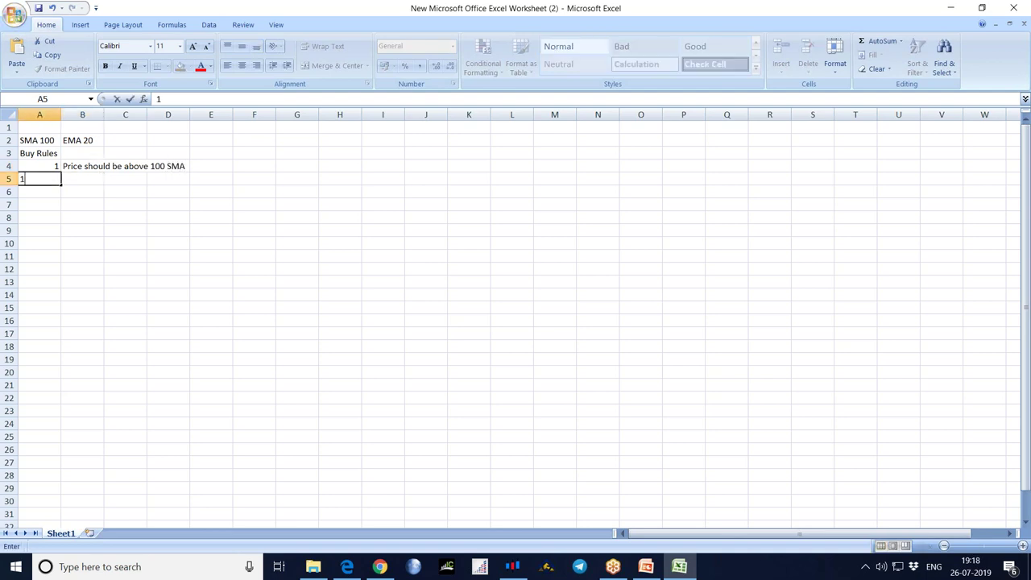
key(BackSpace)
text(2)
key(Tab)
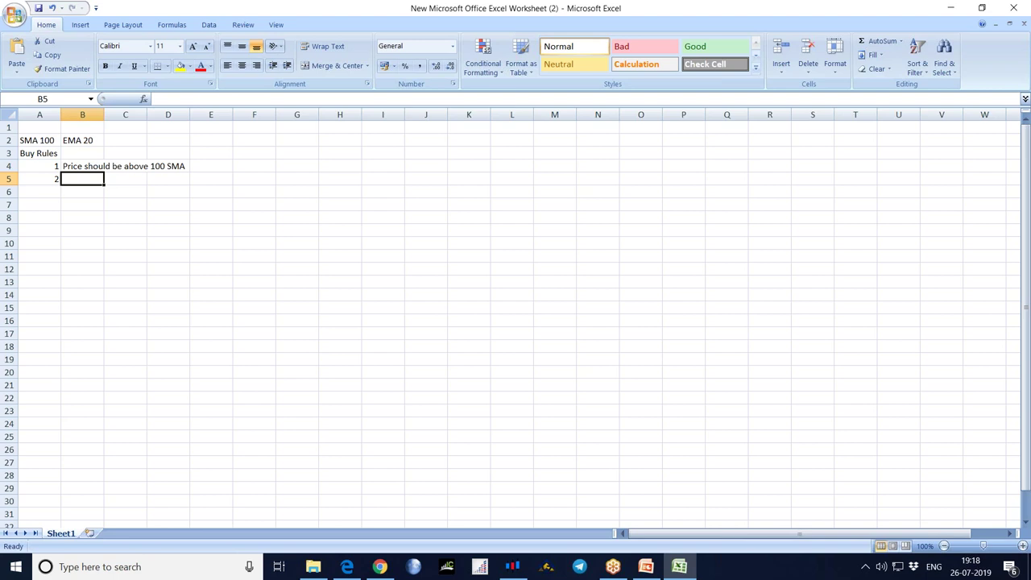
text(20 E)
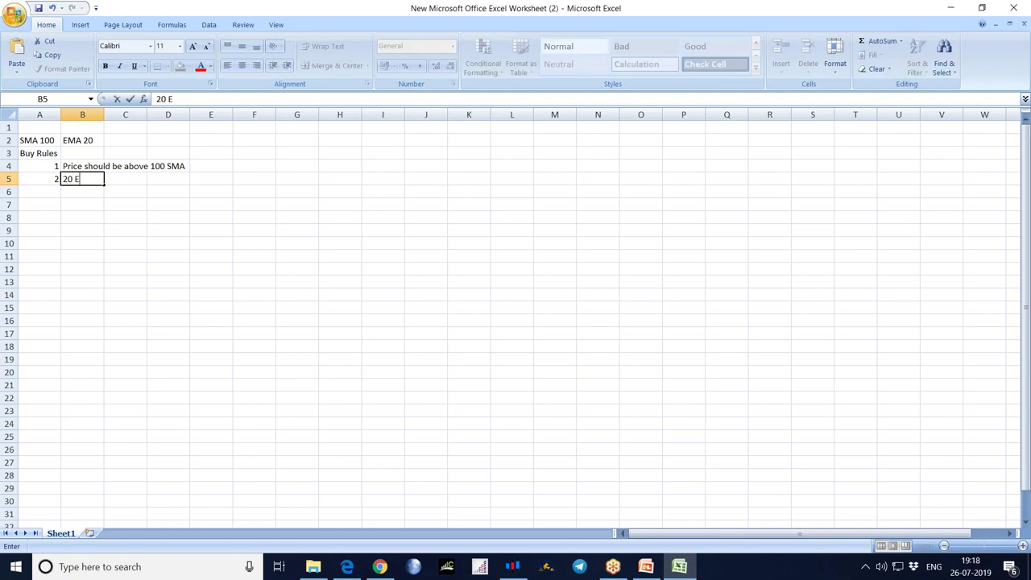
text(MA should be )
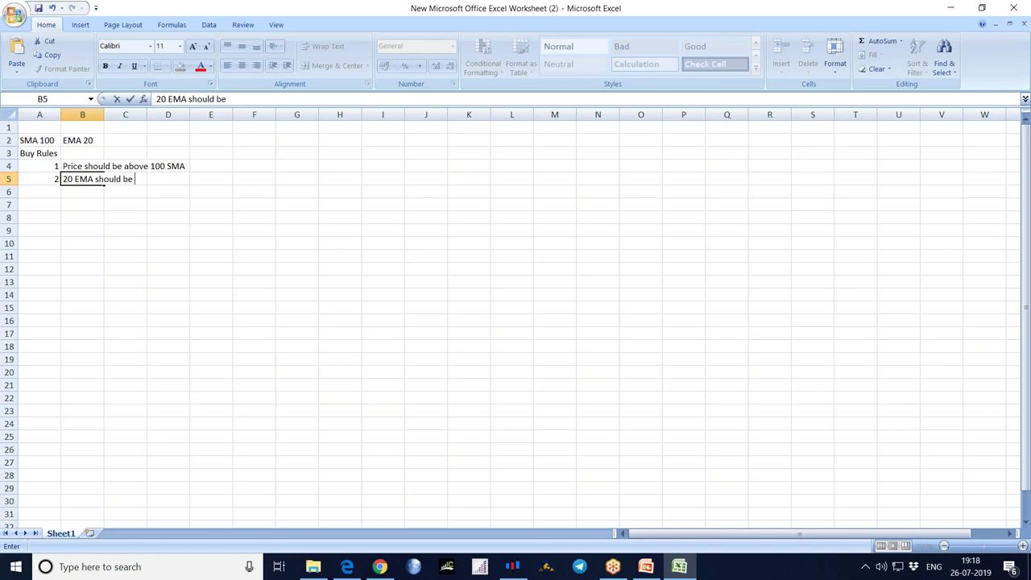
text(above 100 SMA)
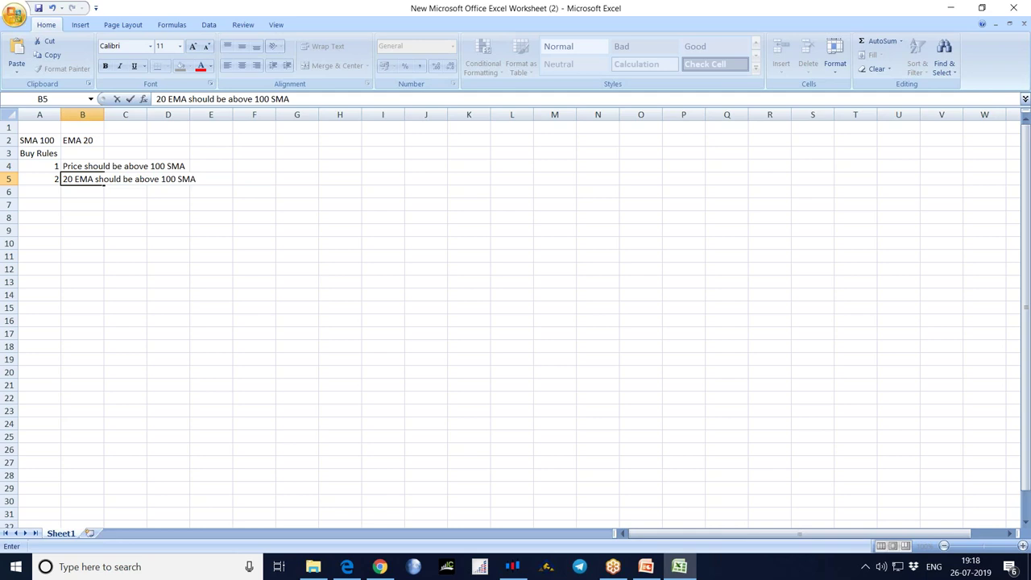
key(Return)
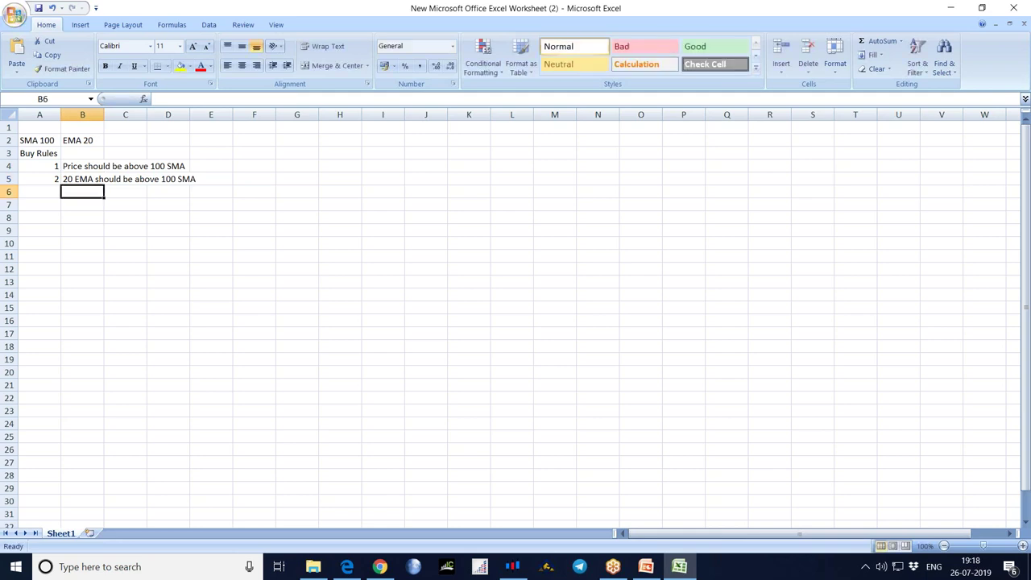
- Add rule 3 in row 6 with the text "Price should come back and close below 20 EMA" in column B
click(39, 192)
text(3)
key(Tab)
text(Price )
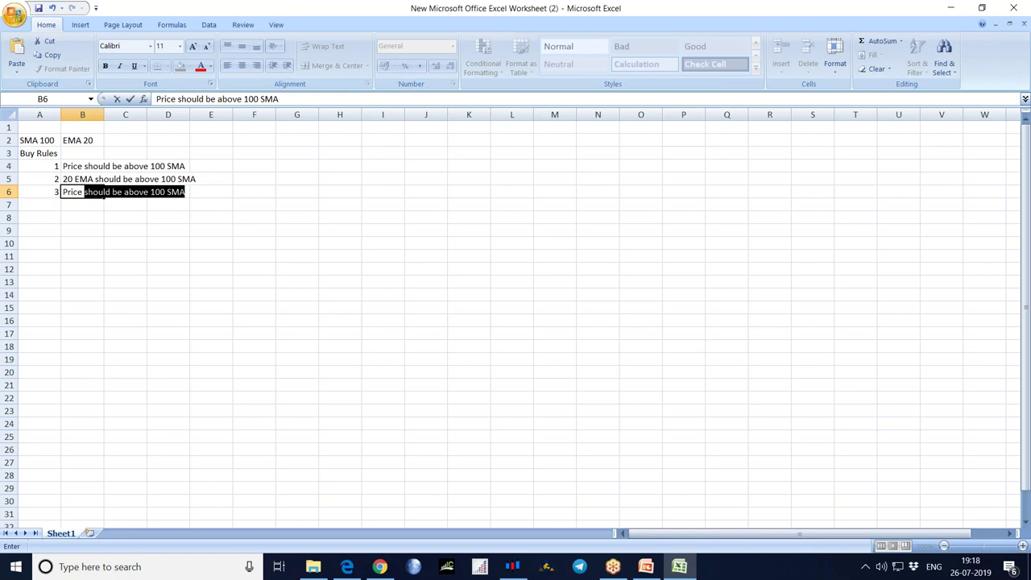
text(should come ba)
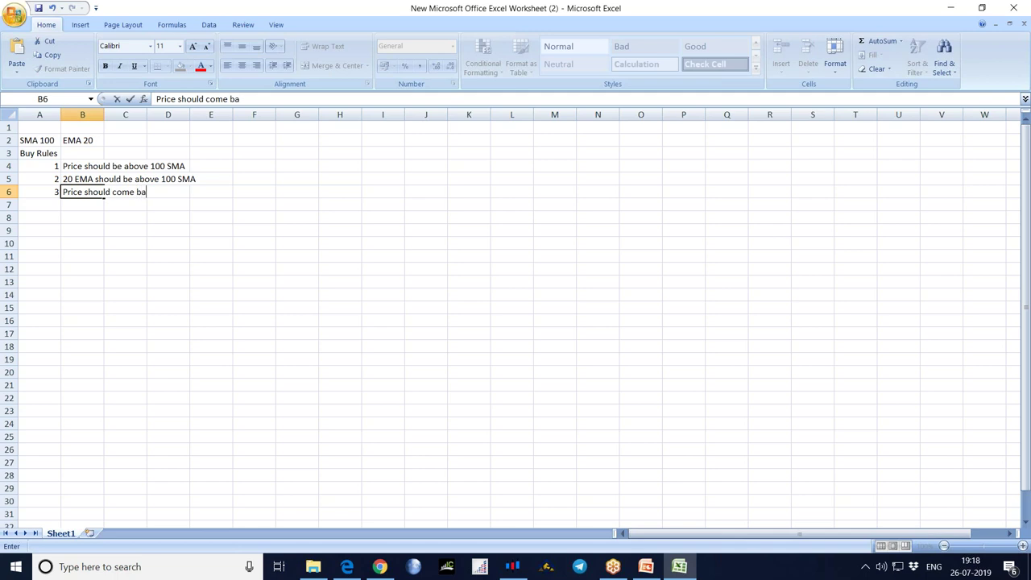
text(ck and close b)
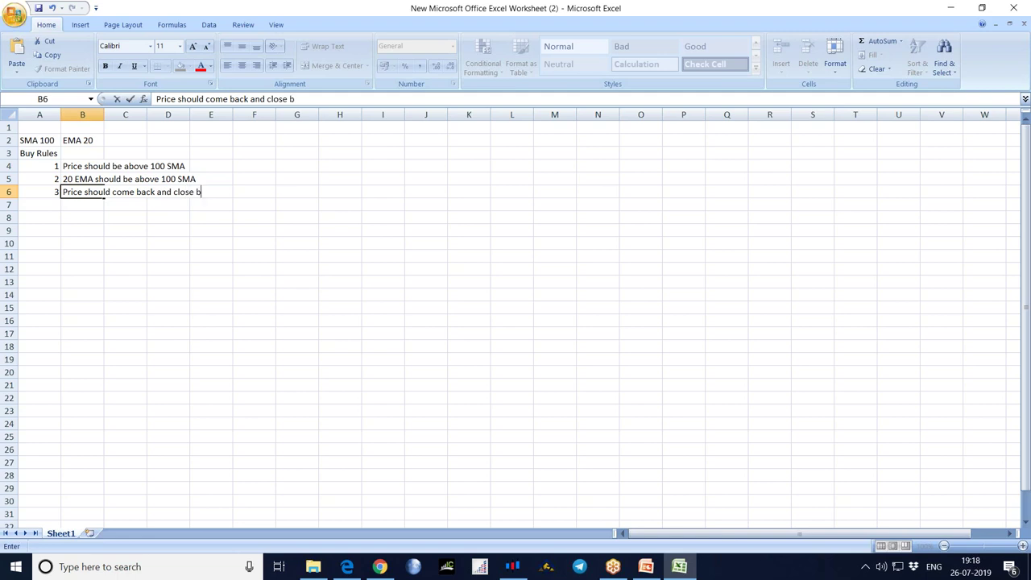
text(elow 20 EMA)
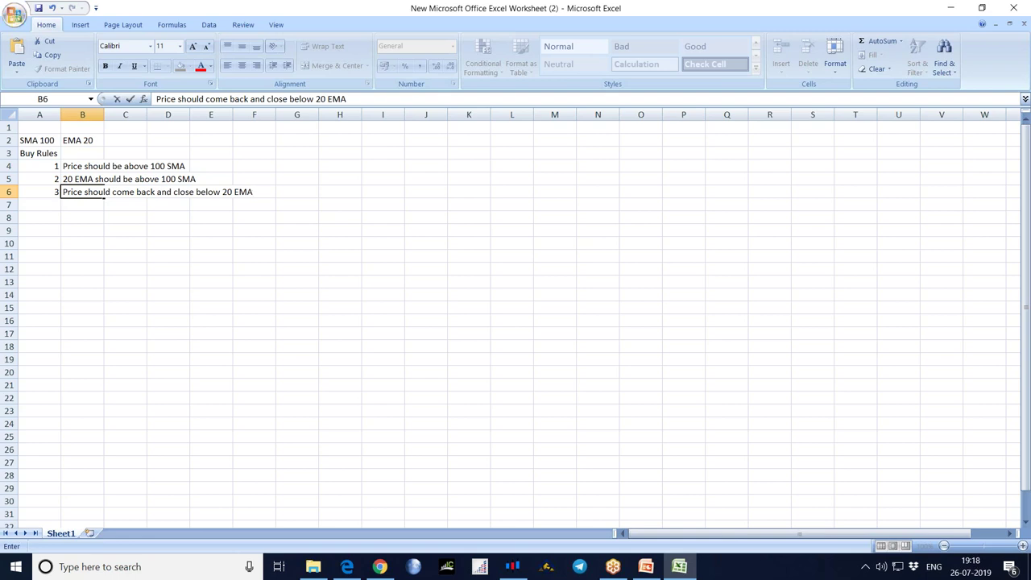
key(Return)
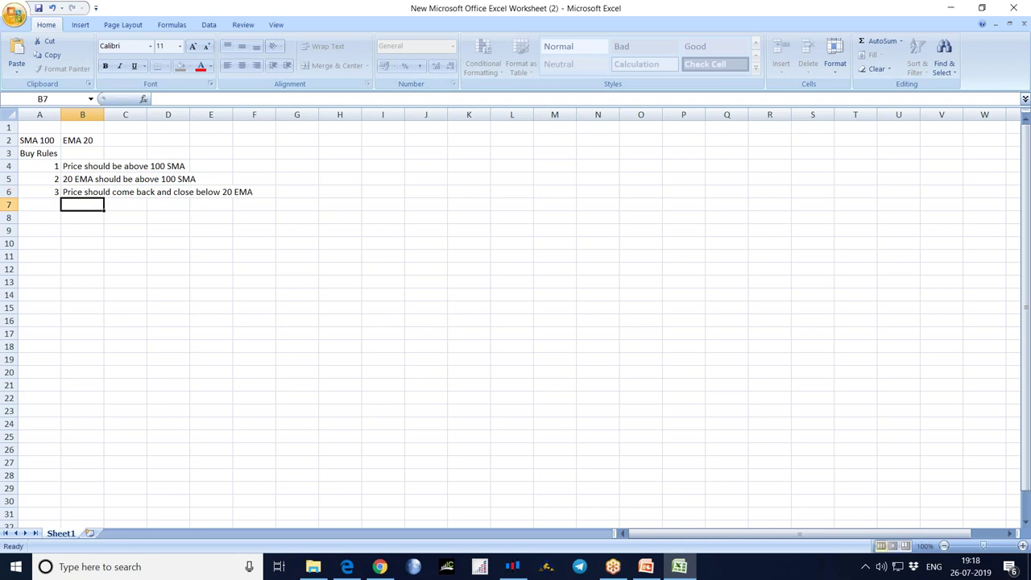
- Add rule 4 in row 7 with the text "Now, Price should close above 20 EMA" in column B
click(39, 205)
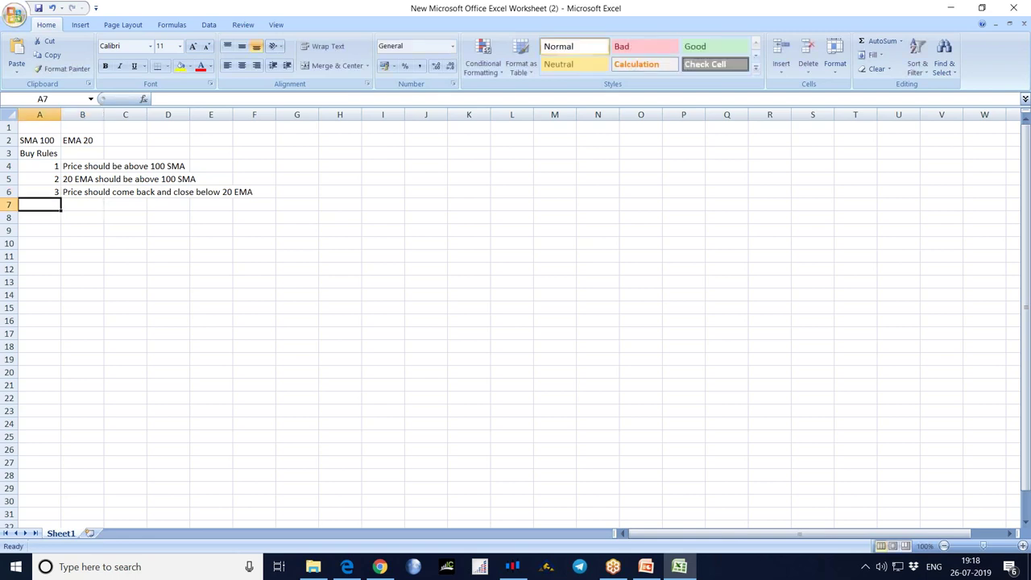
text(4)
key(Tab)
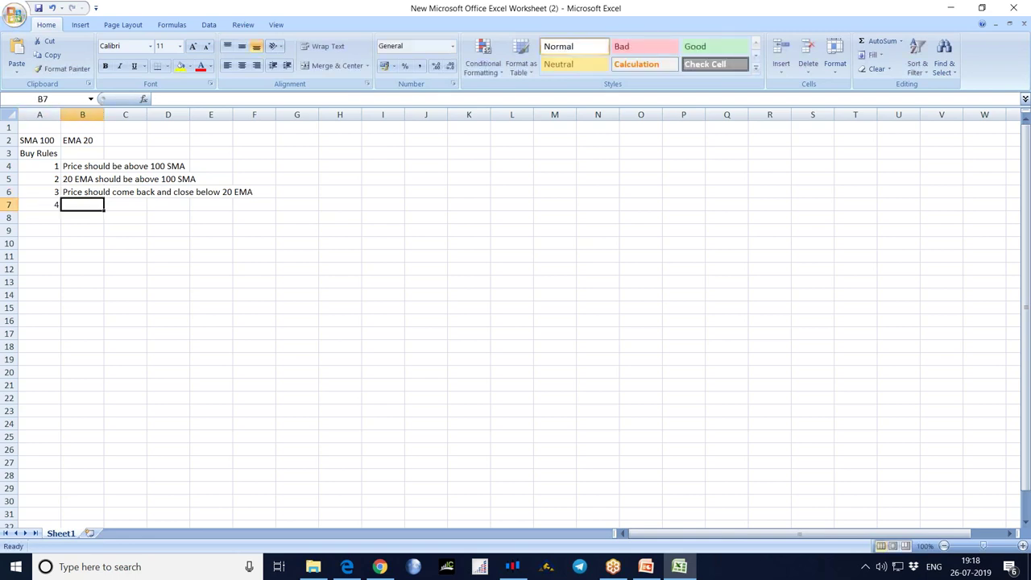
text(Now)
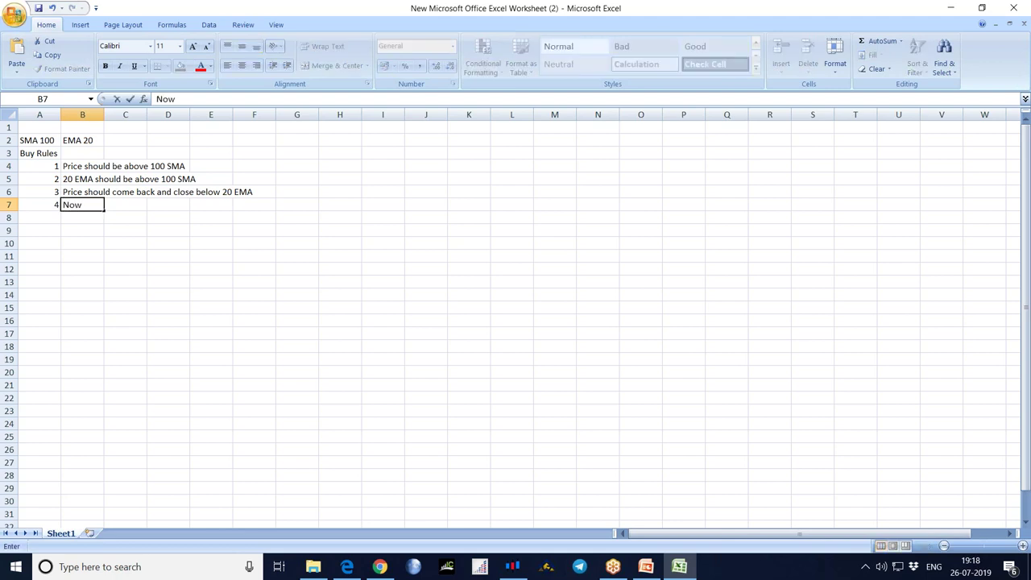
text(, Price should cl)
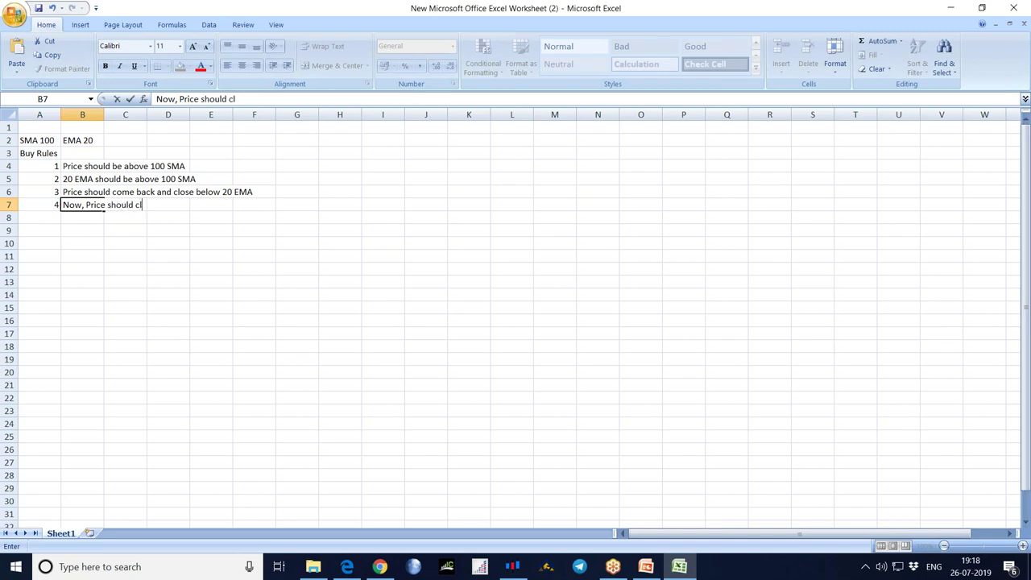
text(ose above 20)
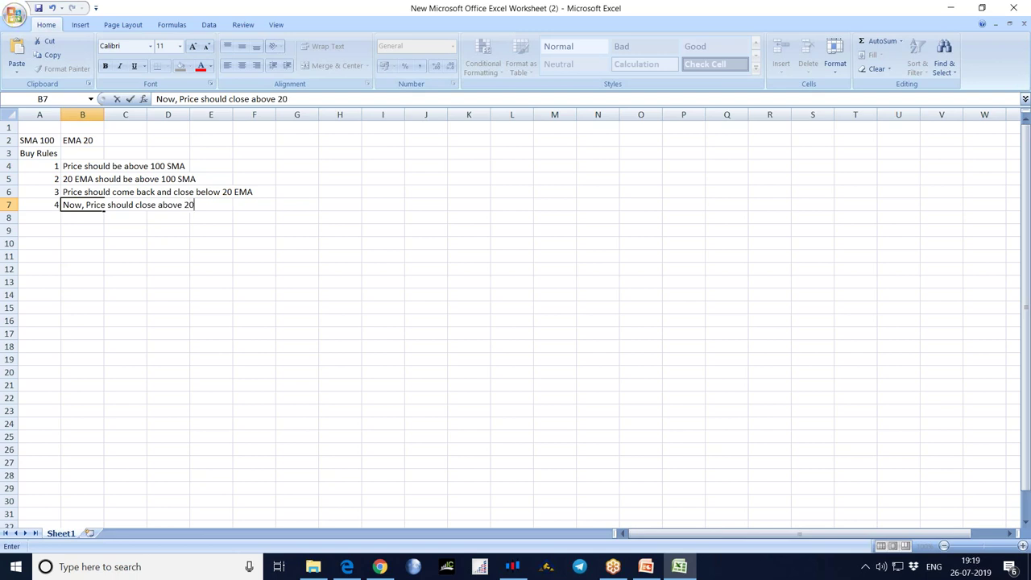
text( EMA)
key(Return)
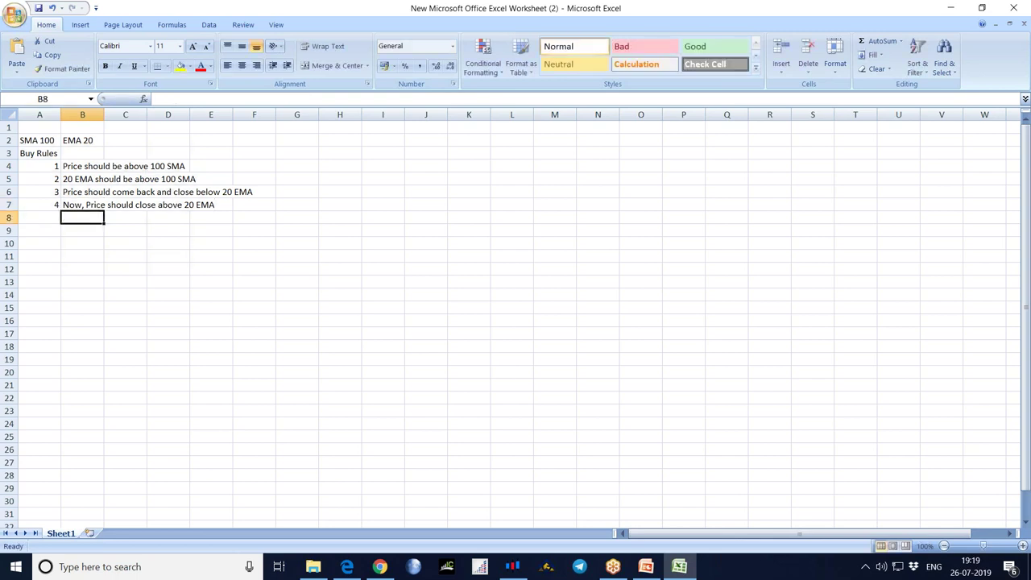
- Enter the label "SL" in cell A8 and "Below Support" in cell B8
click(40, 218)
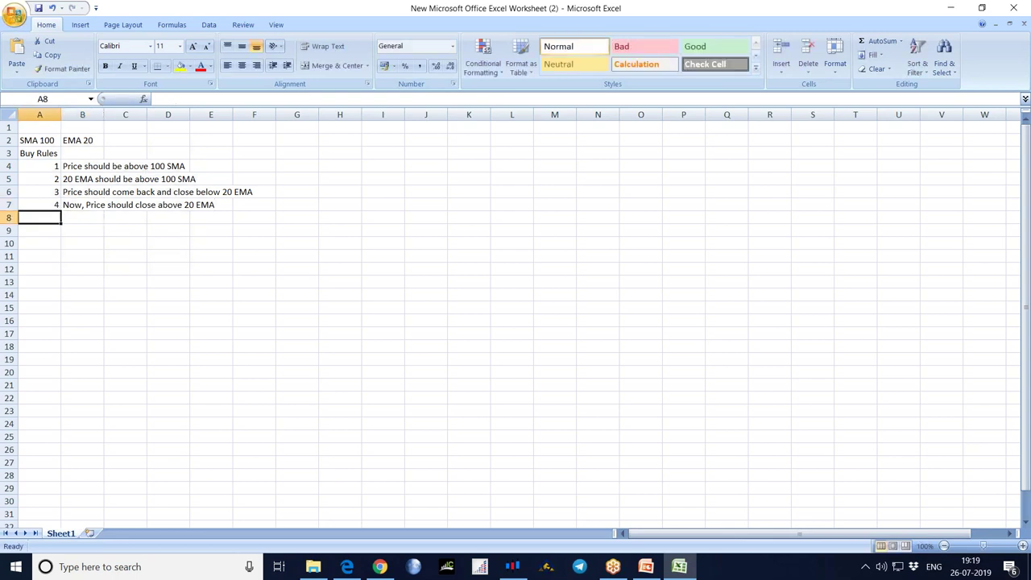
text(SL)
key(Tab)
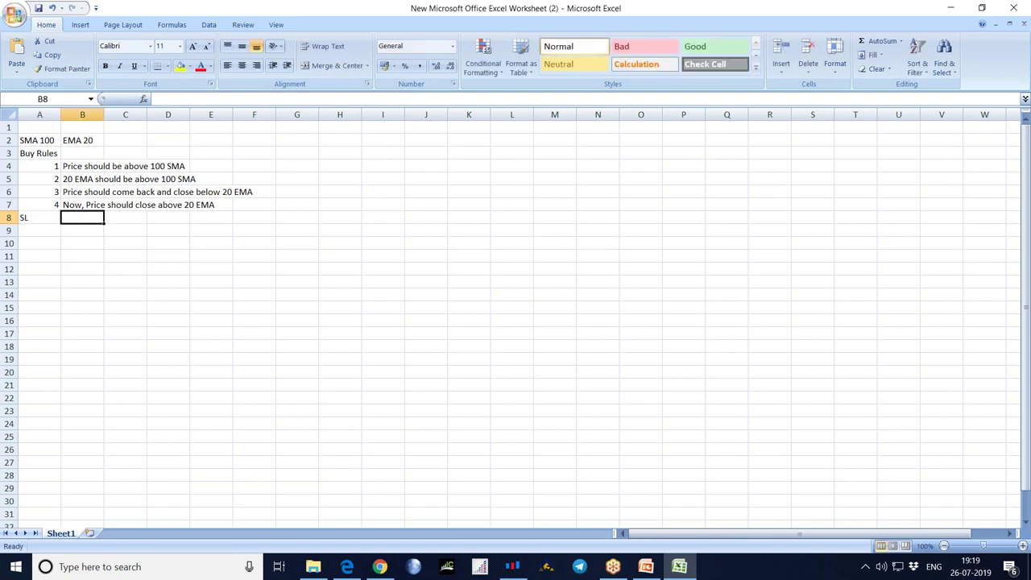
text(Below)
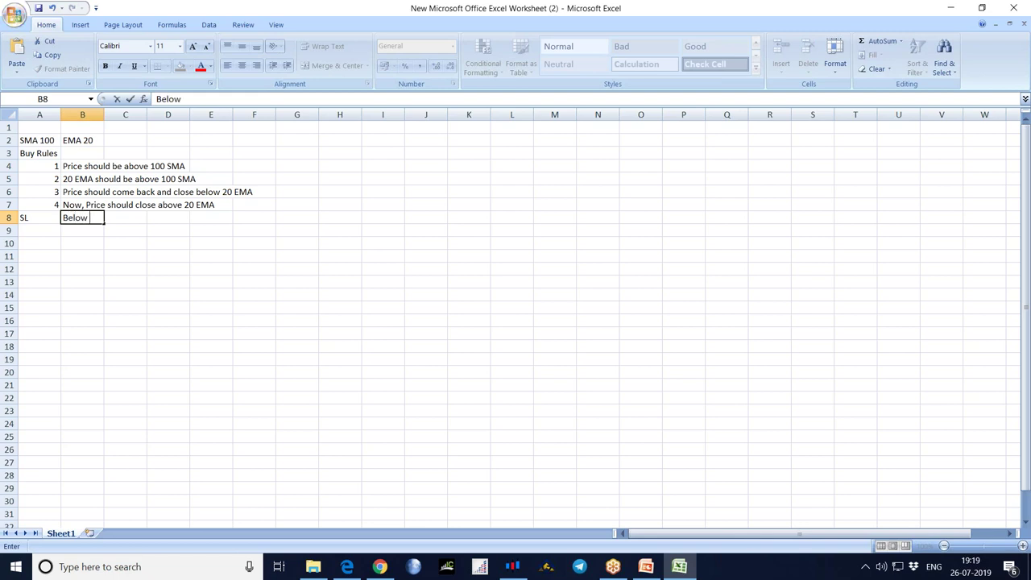
text( Support)
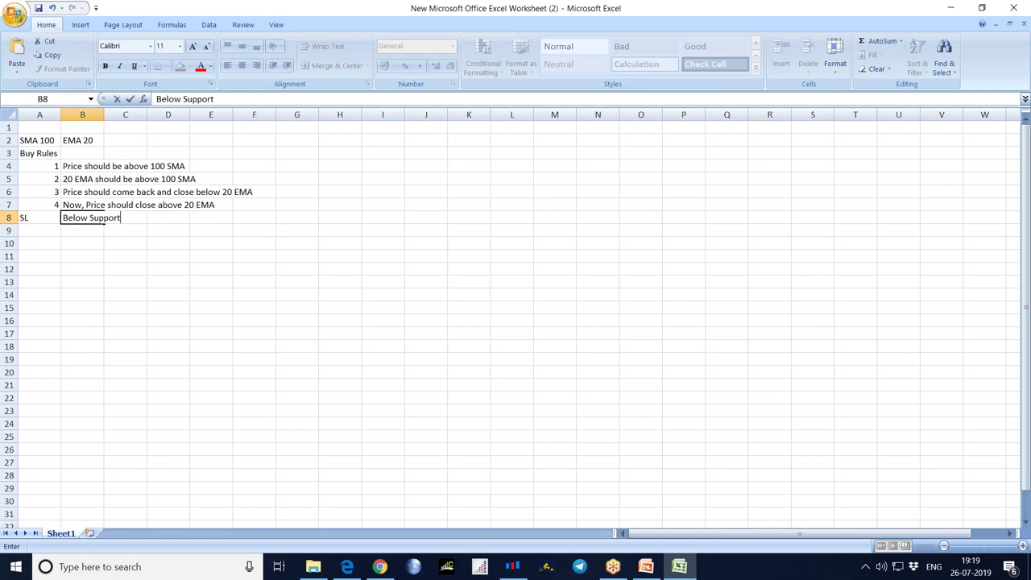
key(Return)
- Enter the label "TP" in cell A9 and move on to cell B9
click(40, 231)
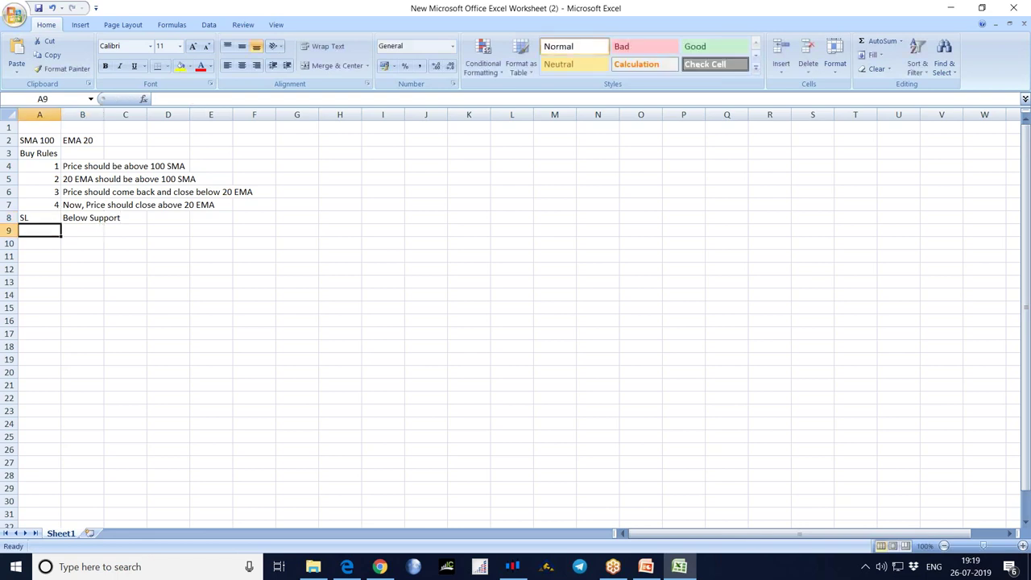
text(TP)
key(Tab)
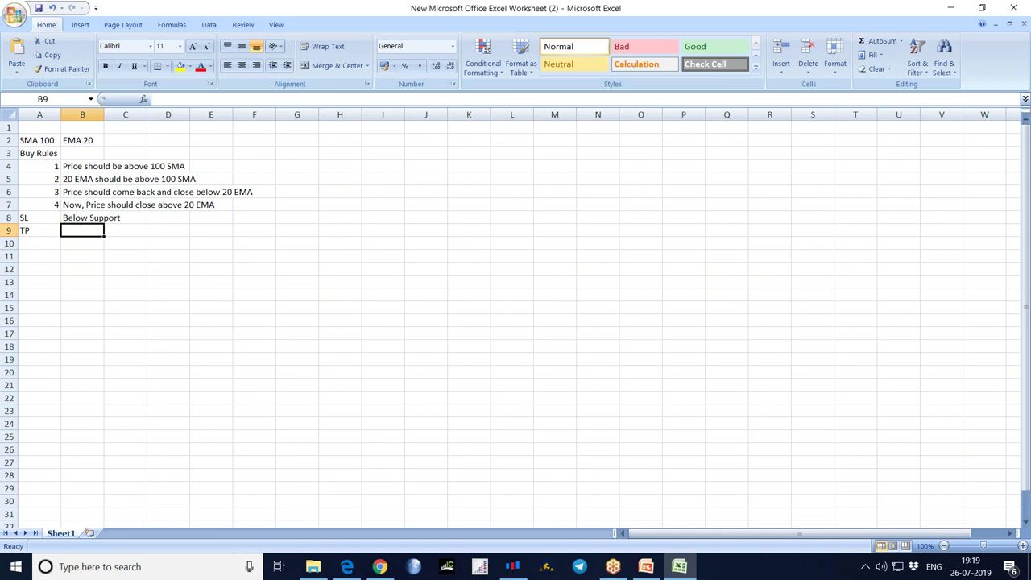
text(1 and half times)
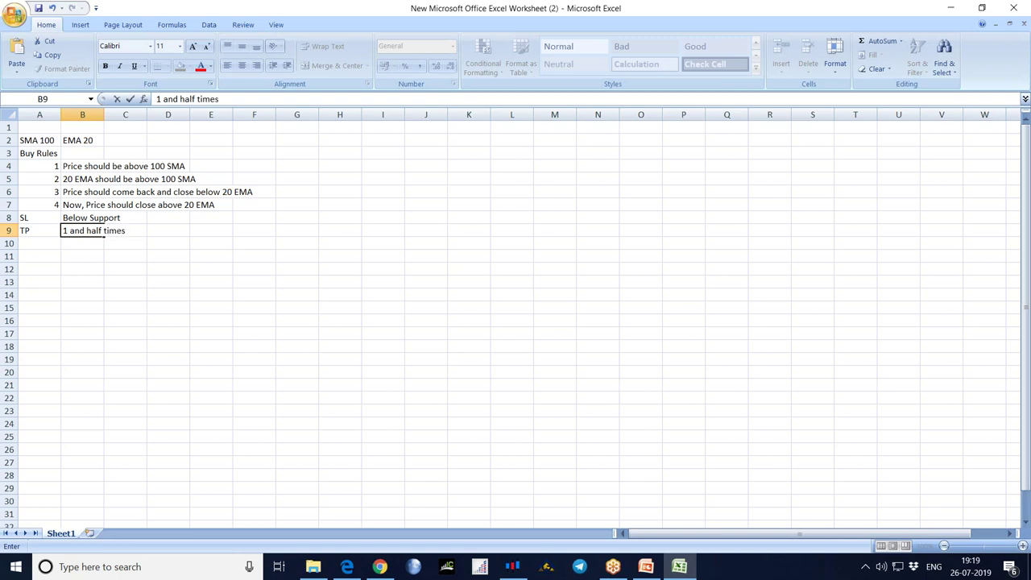
key(BackSpace)
key(BackSpace)
key(BackSpace)
key(BackSpace)
key(BackSpace)
key(BackSpace)
key(BackSpace)
key(BackSpace)
key(BackSpace)
key(BackSpace)
key(BackSpace)
key(BackSpace)
key(BackSpace)
key(BackSpace)
key(BackSpace)
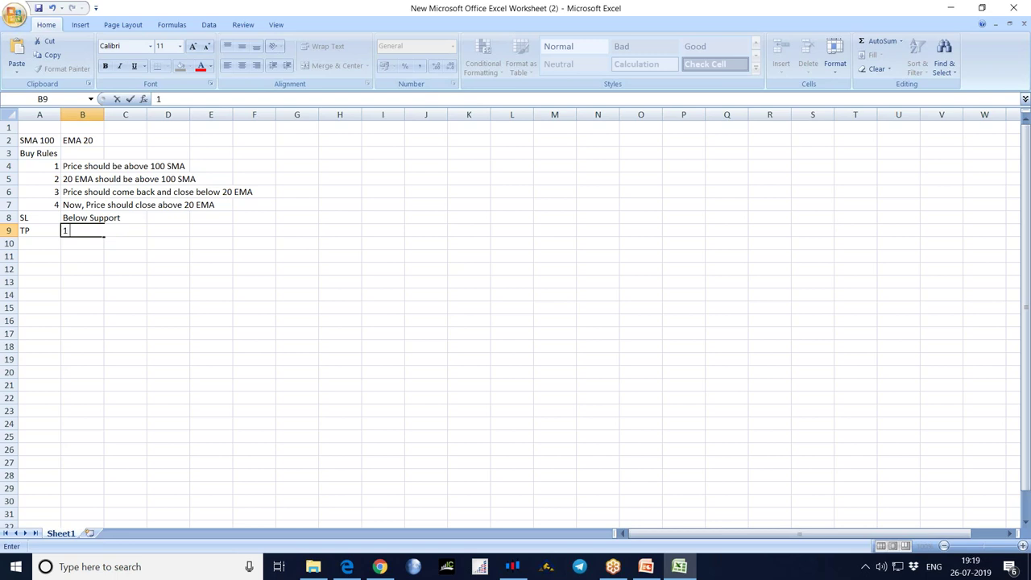
- Enter the ratio "1 : 2" in cell B9 beside the TP label
text(1 : 2)
click(211, 255)
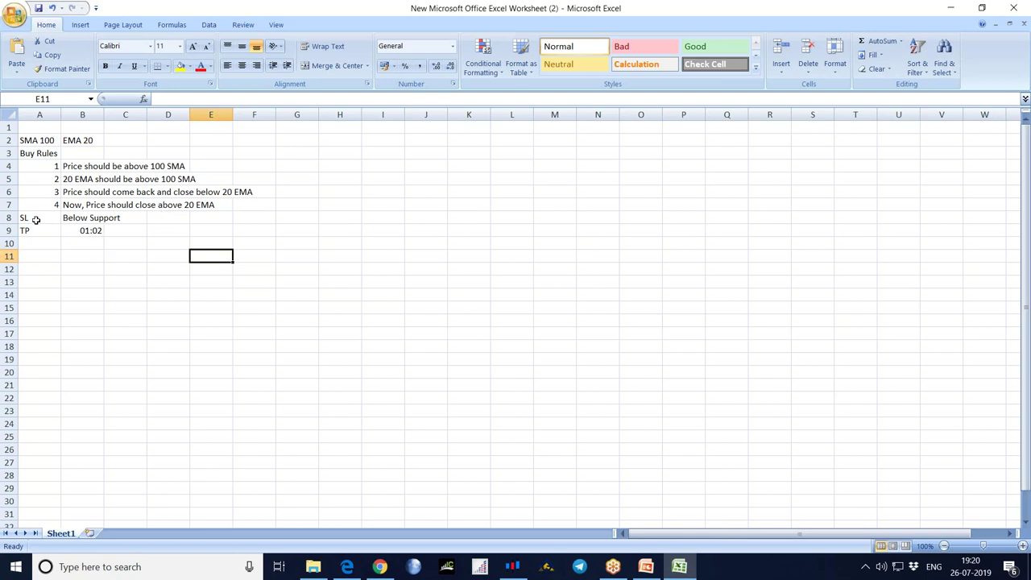
- Clear the contents of cell B9 and try to re-enter the ratio as "1 : 2"
double_click(96, 231)
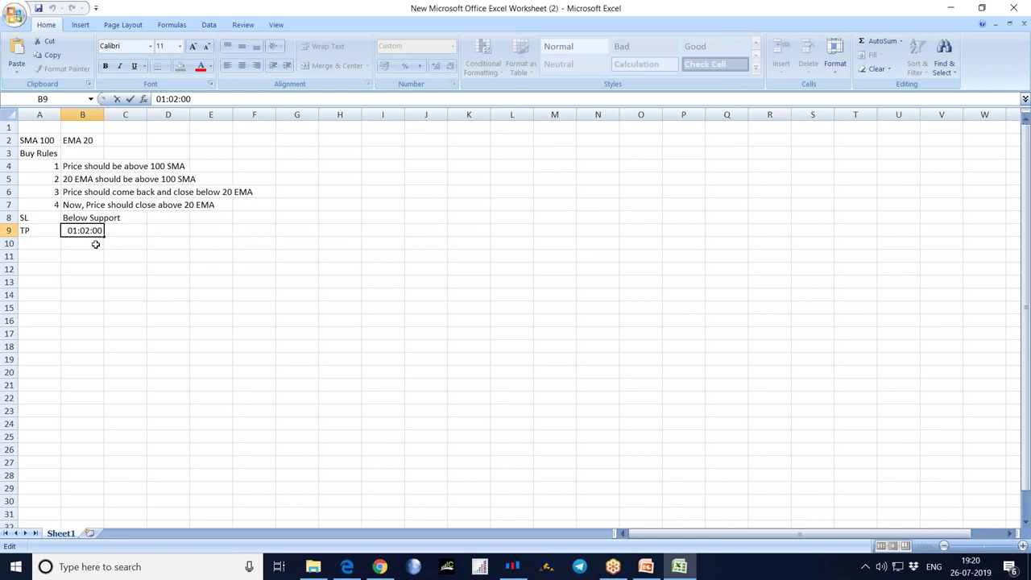
key(BackSpace)
key(BackSpace)
key(BackSpace)
key(BackSpace)
key(BackSpace)
key(BackSpace)
key(BackSpace)
key(BackSpace)
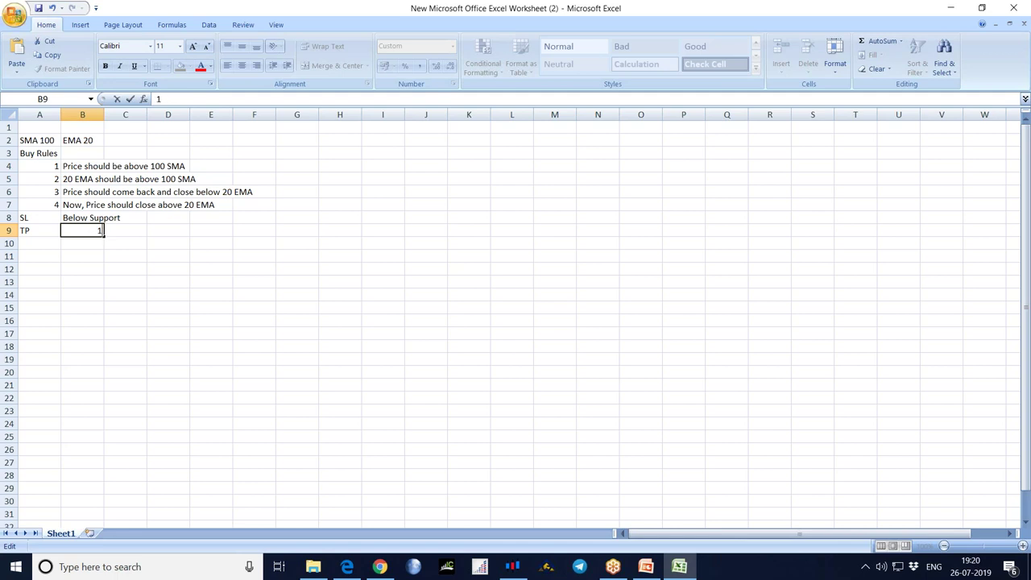
text(1 : 2)
click(75, 268)
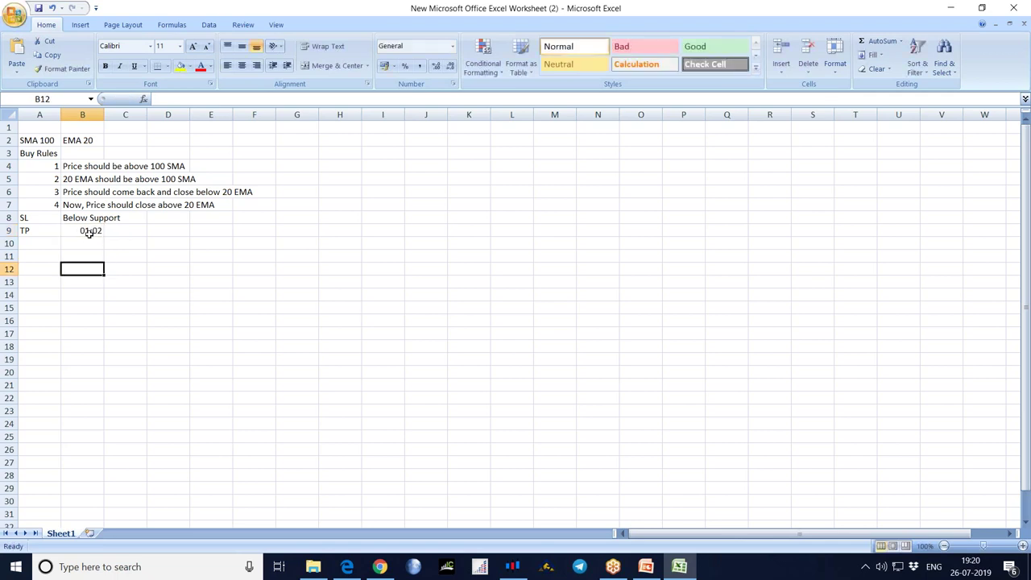
- Format cell B9 as Number with 0 decimal places and try entering "1 : 2" again
click(89, 231)
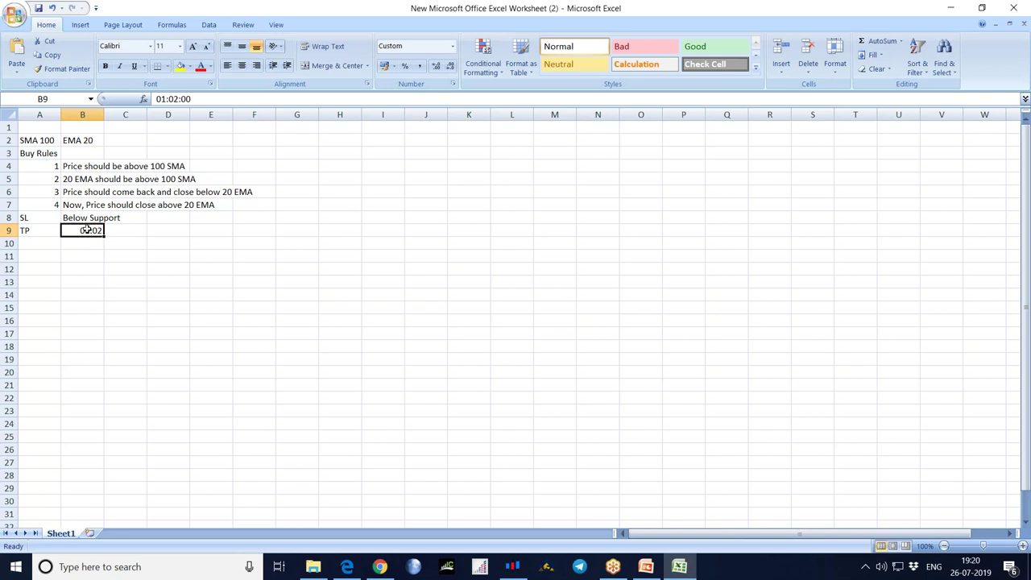
right_click(89, 232)
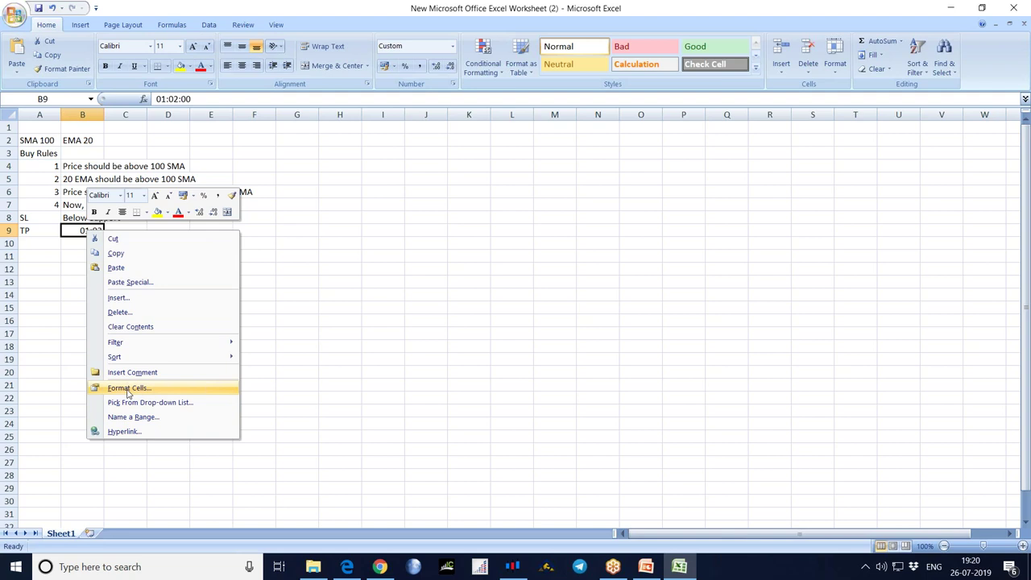
key(Escape)
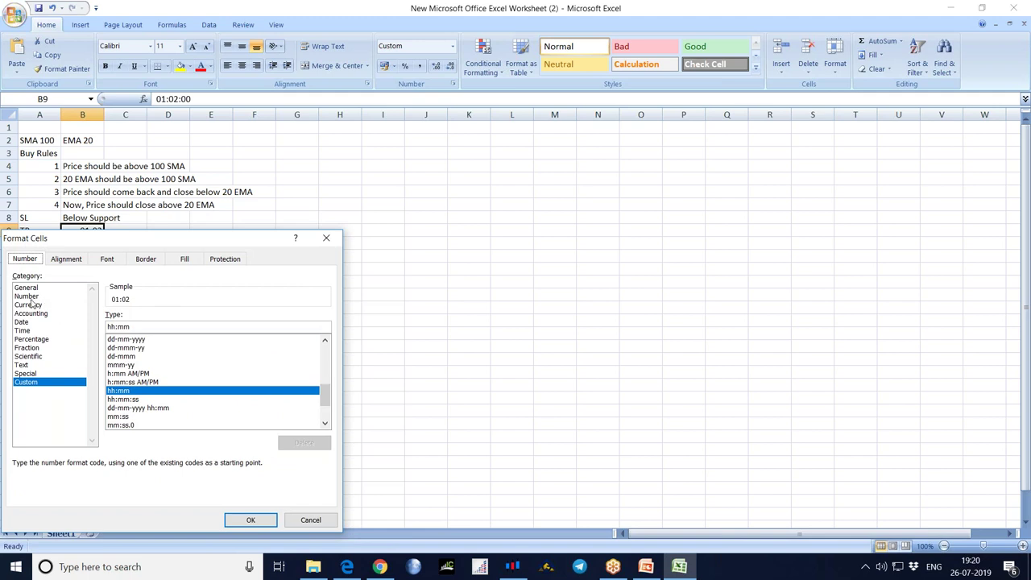
click(31, 297)
click(196, 321)
click(195, 321)
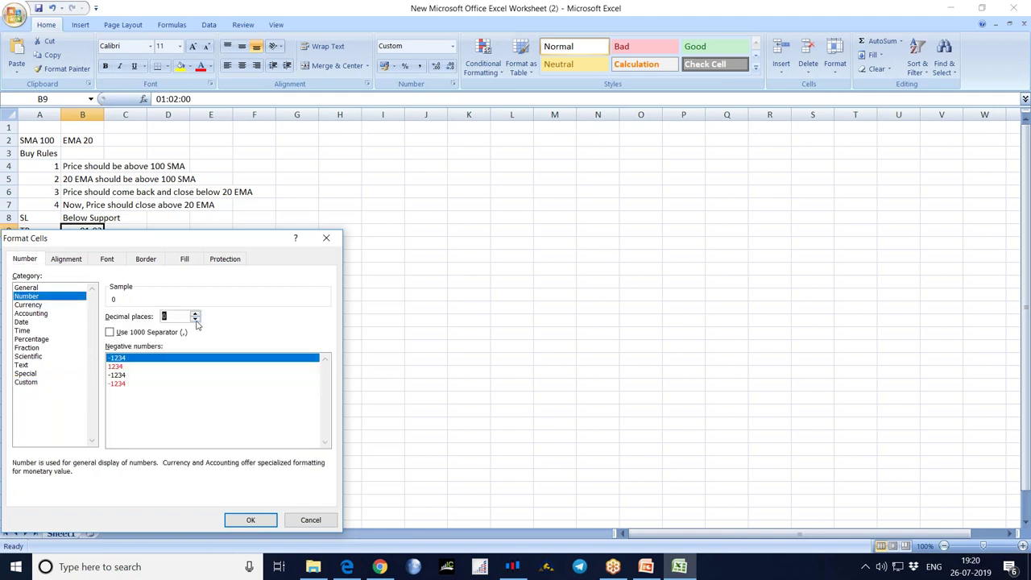
click(248, 516)
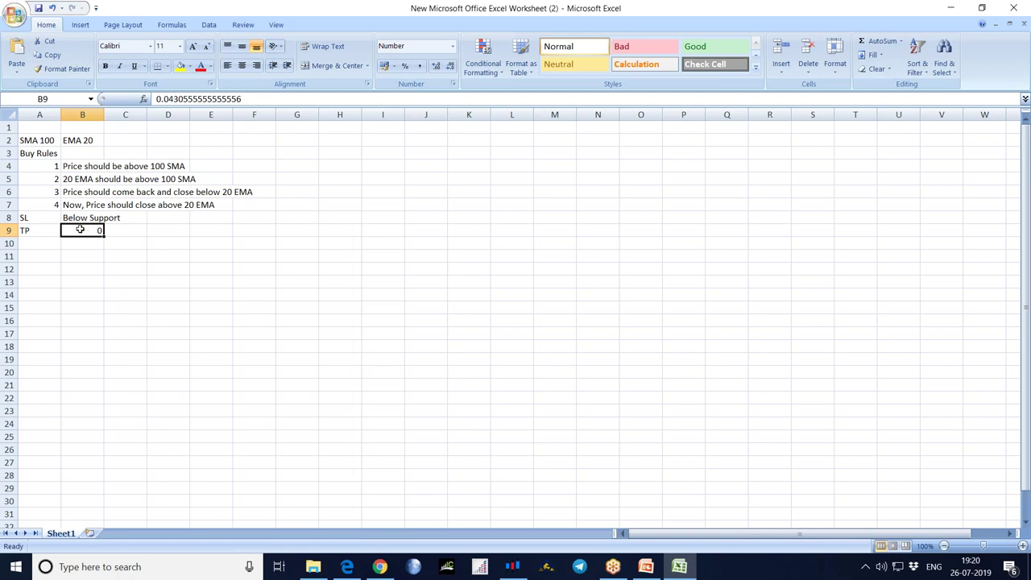
text(1)
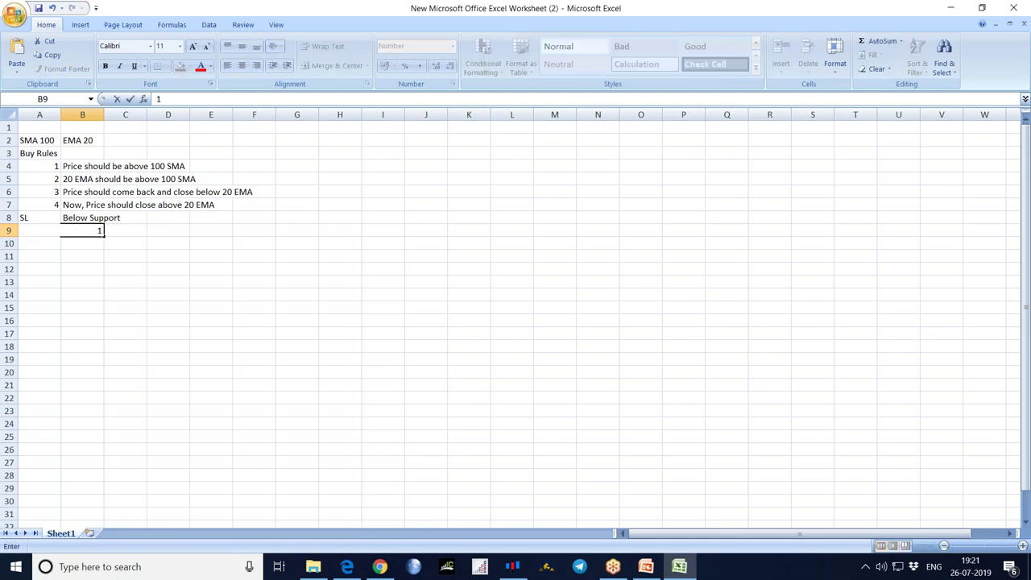
text( : 2)
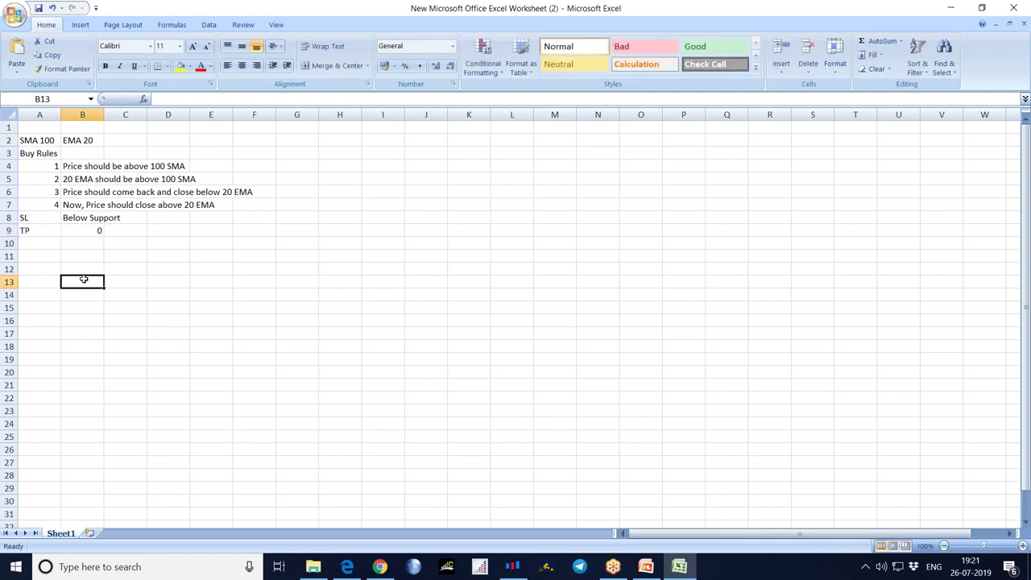
- Set the number format of the TP value in cell B9 to General
click(83, 231)
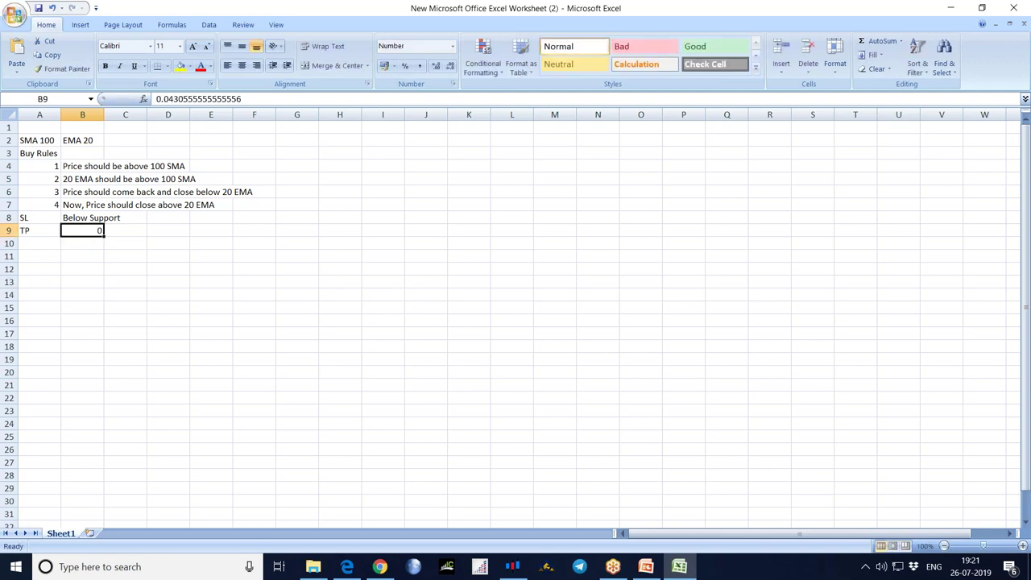
right_click(86, 231)
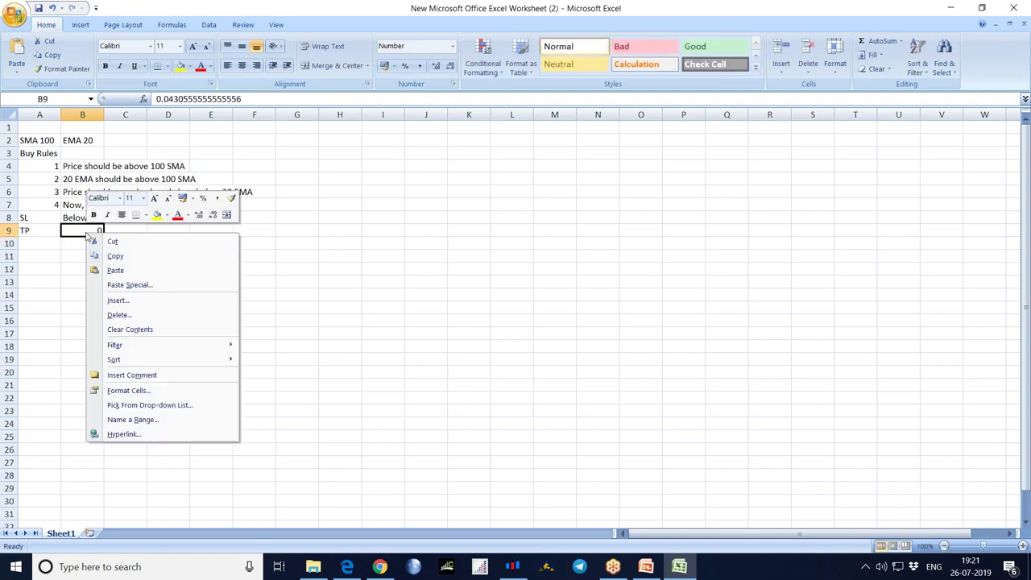
click(127, 392)
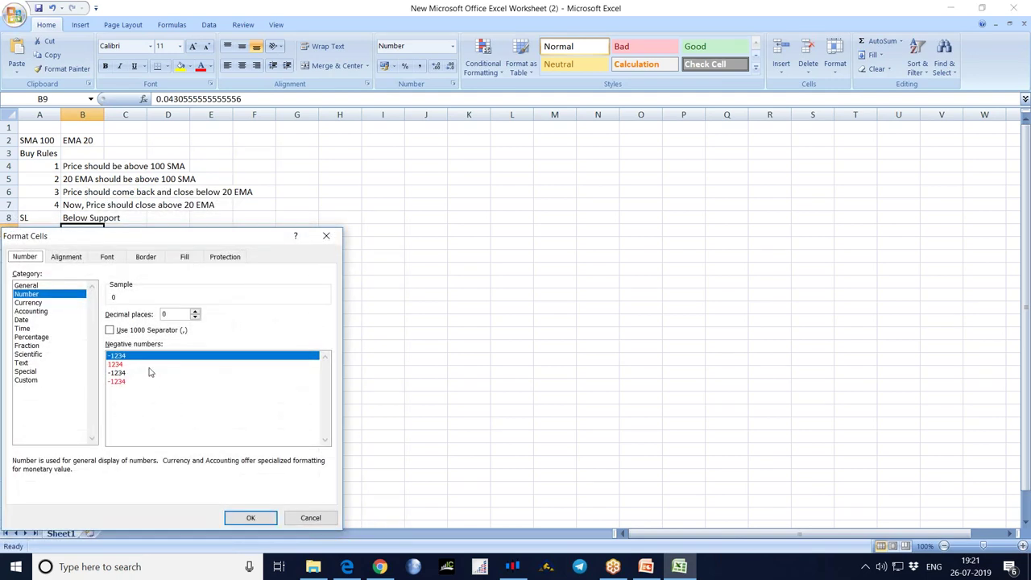
click(25, 286)
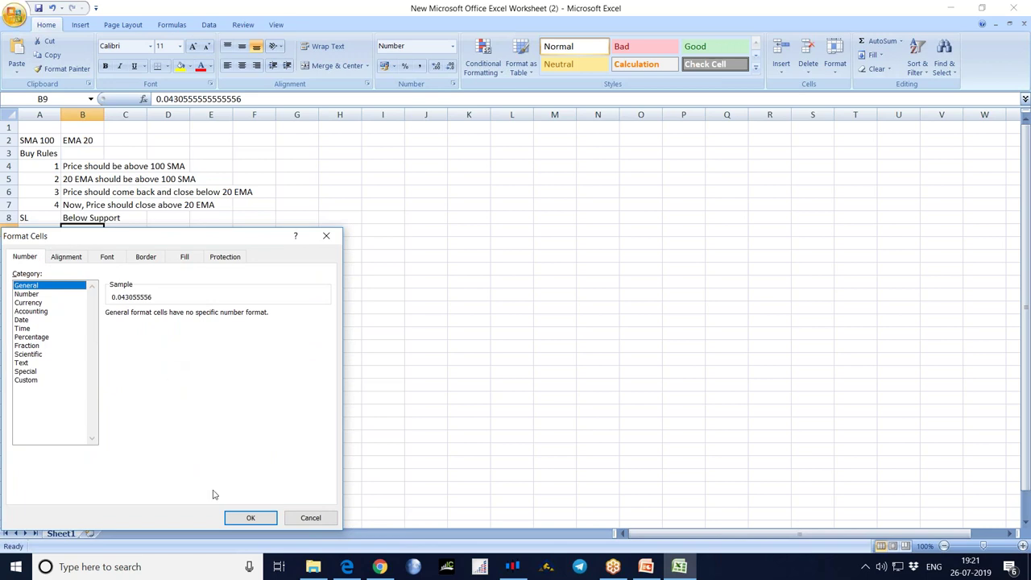
click(248, 517)
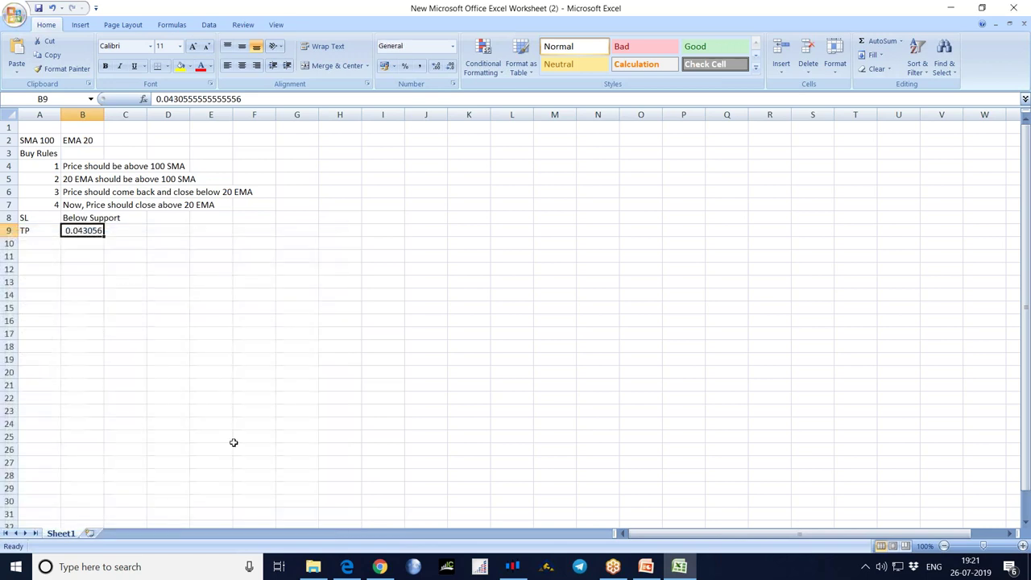
- Try entering the ratio "1 : 2" again as the TP value in cell B9
text(1)
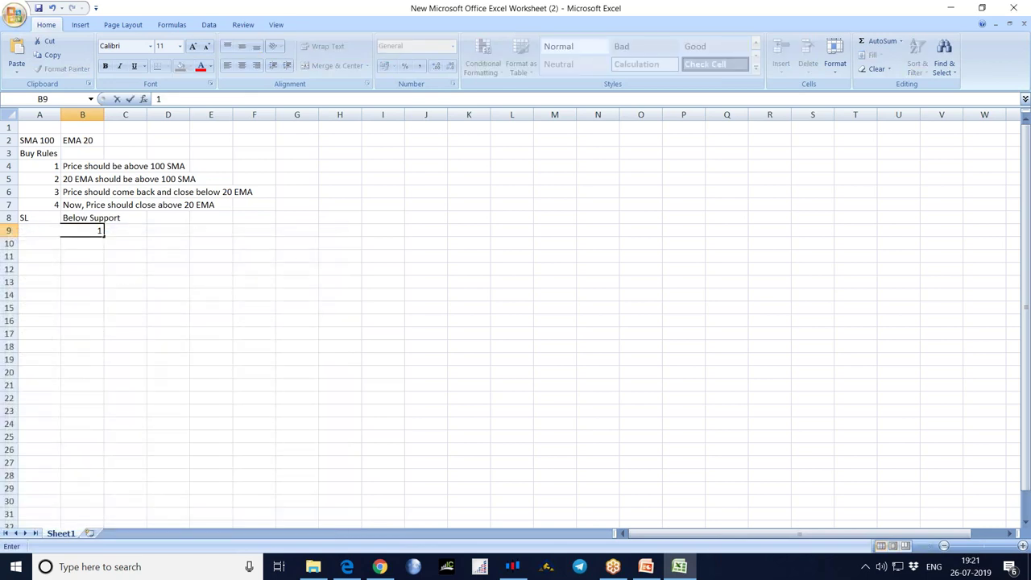
text( ;2)
key(BackSpace)
key(BackSpace)
key(BackSpace)
text(: 2)
click(167, 307)
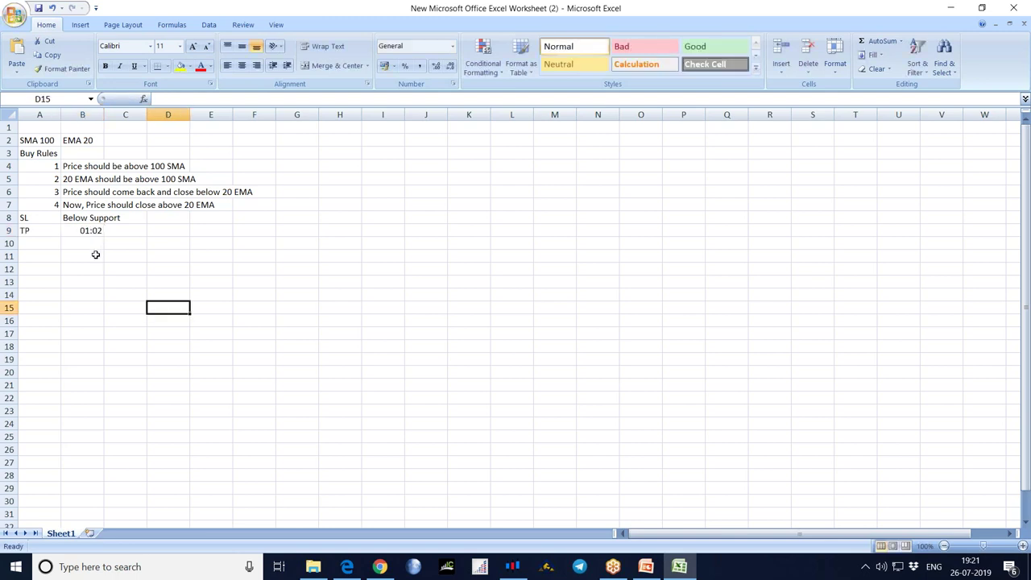
click(82, 233)
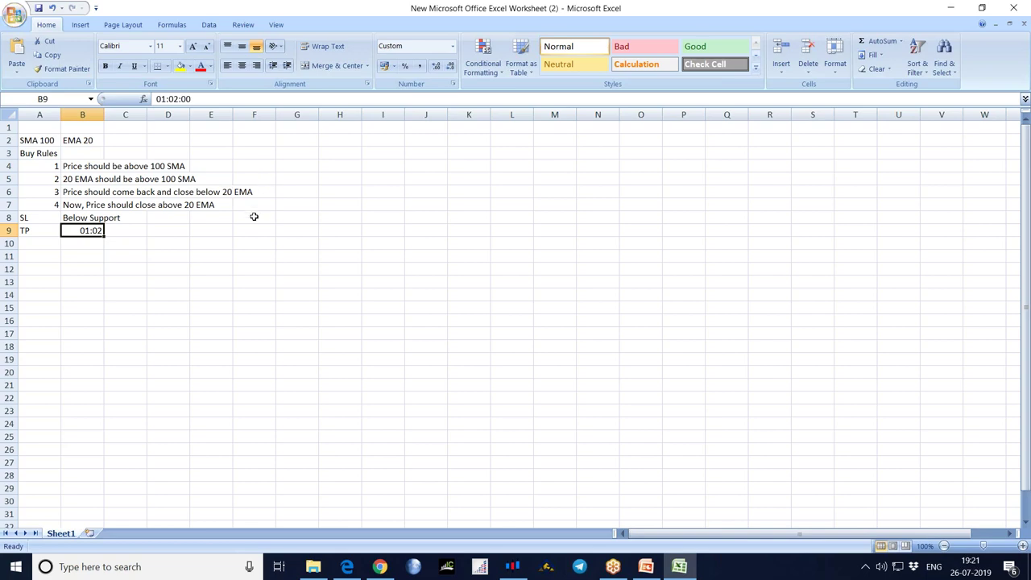
- Switch to the NIFTY daily chart in MetaTrader 4 and go back in time to the December 2017 to September 2018 period
click(516, 564)
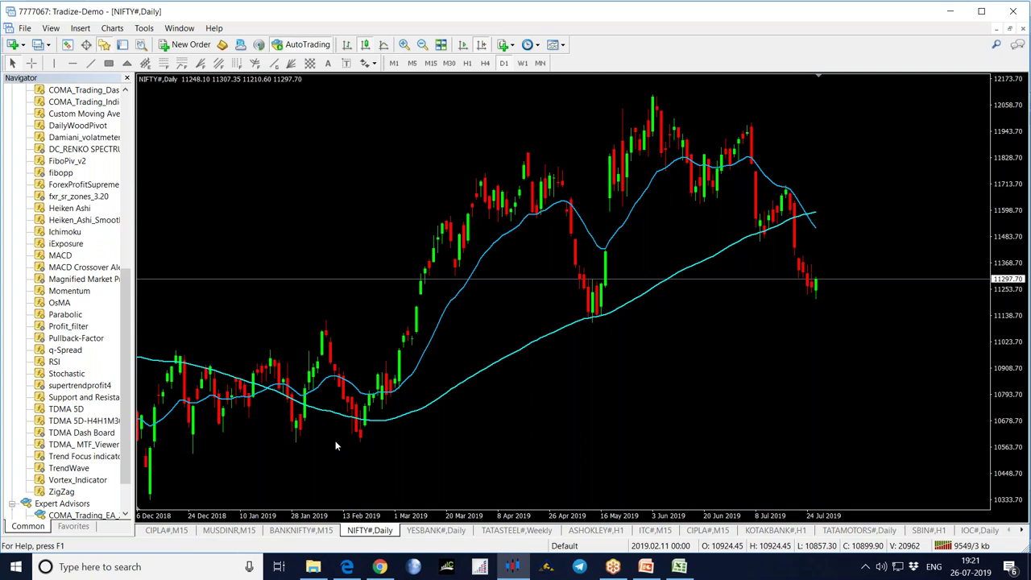
drag(242, 442, 663, 429)
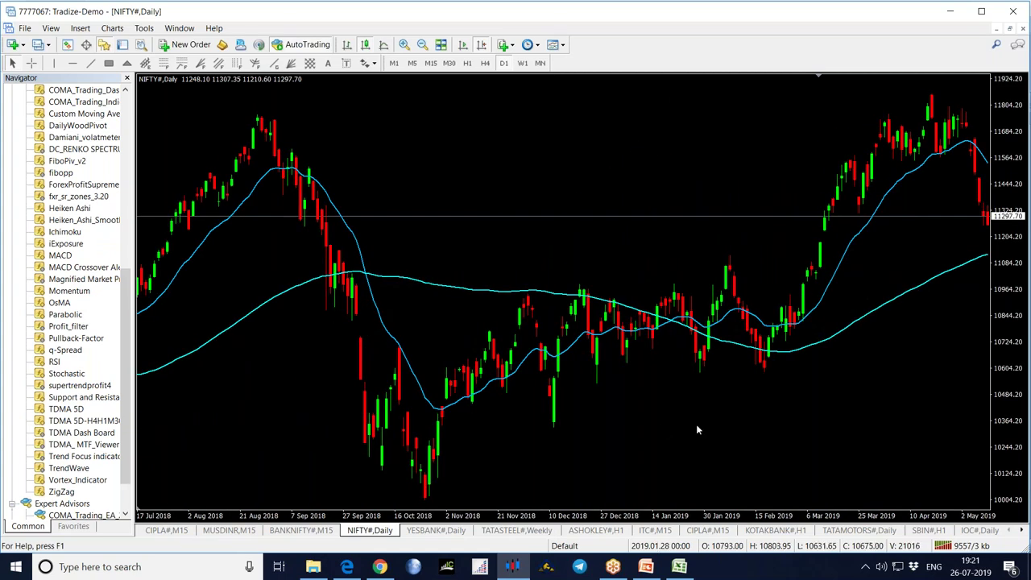
drag(319, 409, 709, 399)
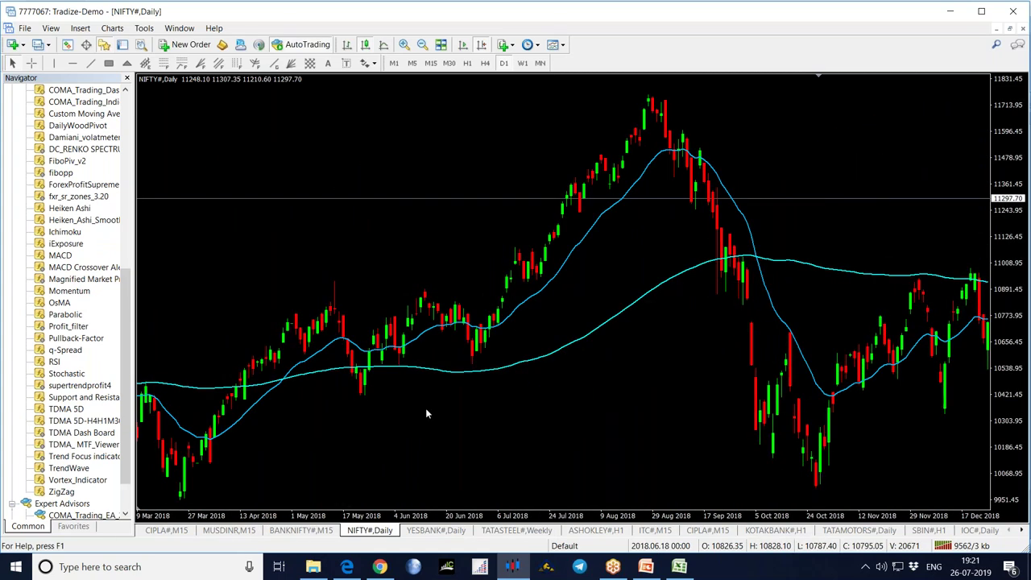
drag(387, 414, 624, 402)
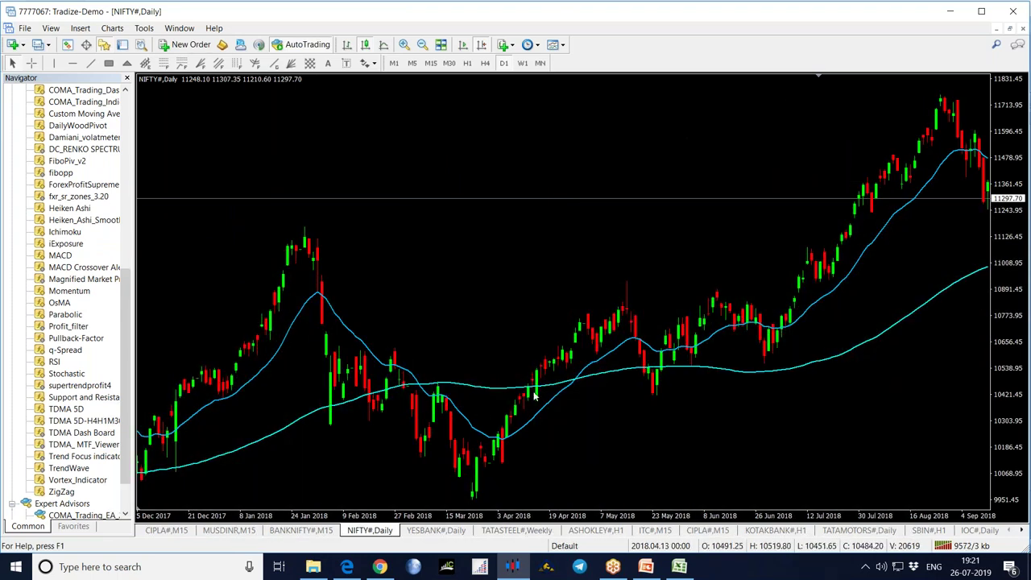
- Change the line colour of the 100-period simple moving average on the NIFTY daily chart to Blue
mouse_move(536, 376)
mouse_move(519, 394)
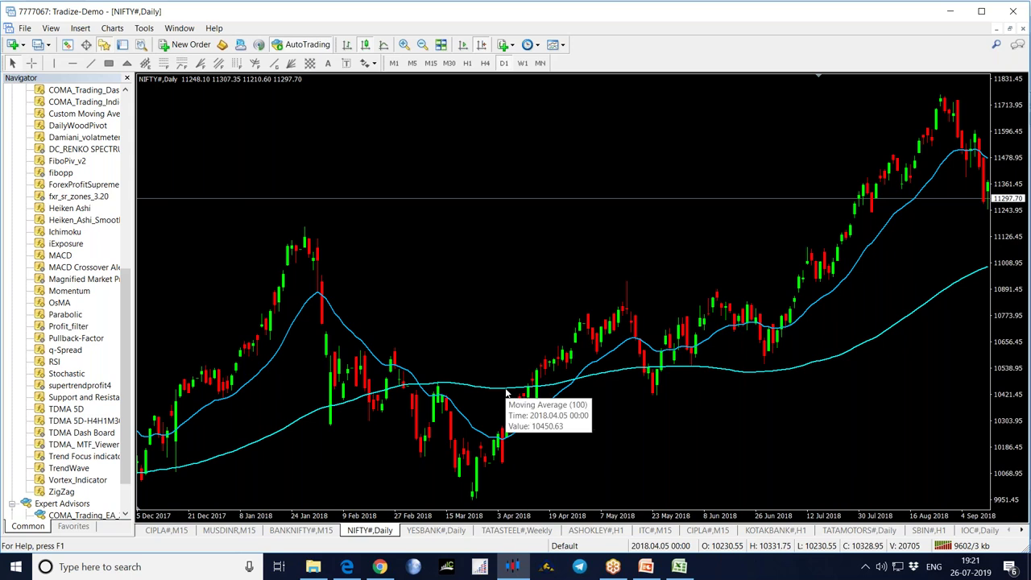
right_click(506, 393)
click(551, 398)
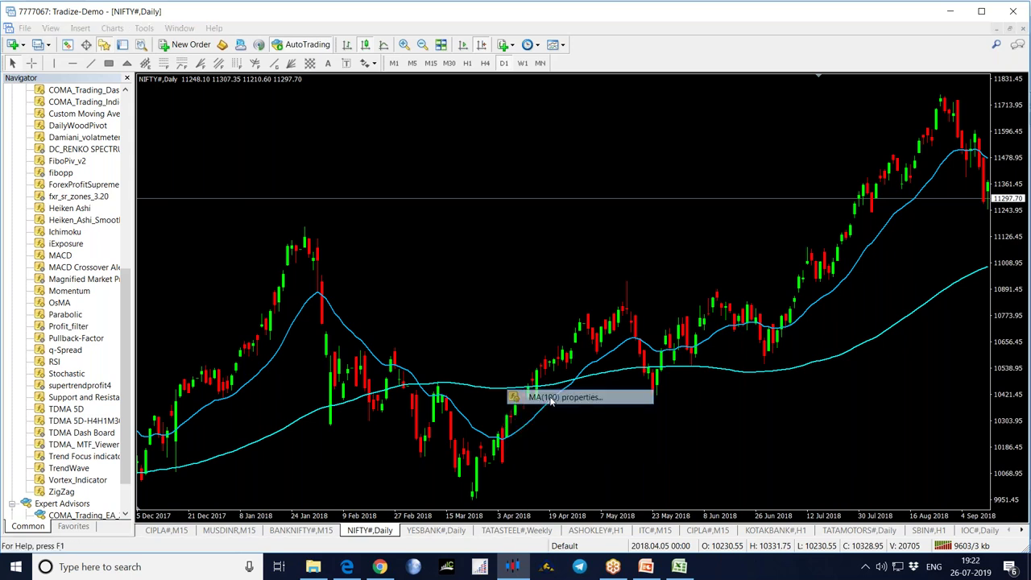
click(467, 317)
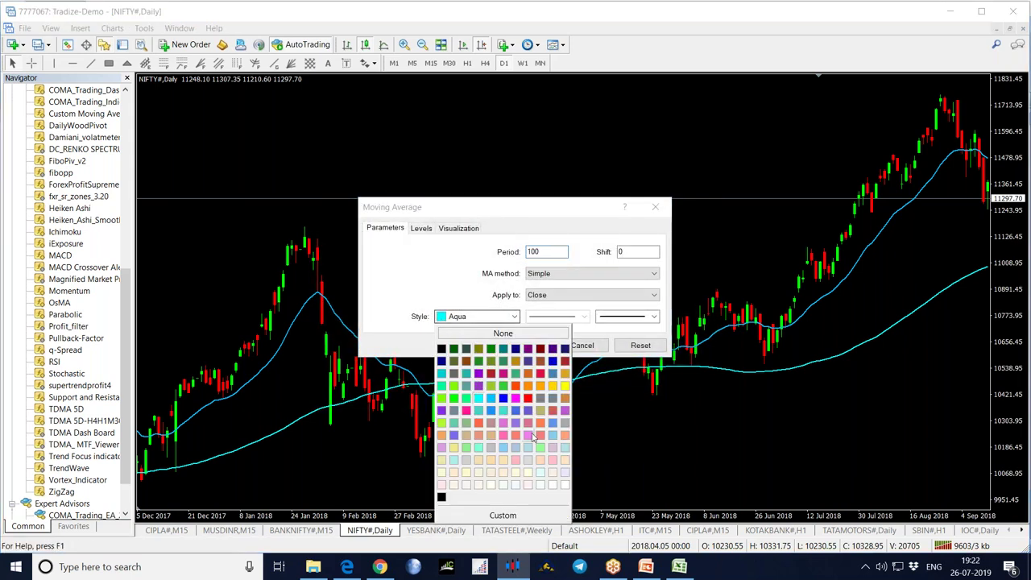
click(516, 398)
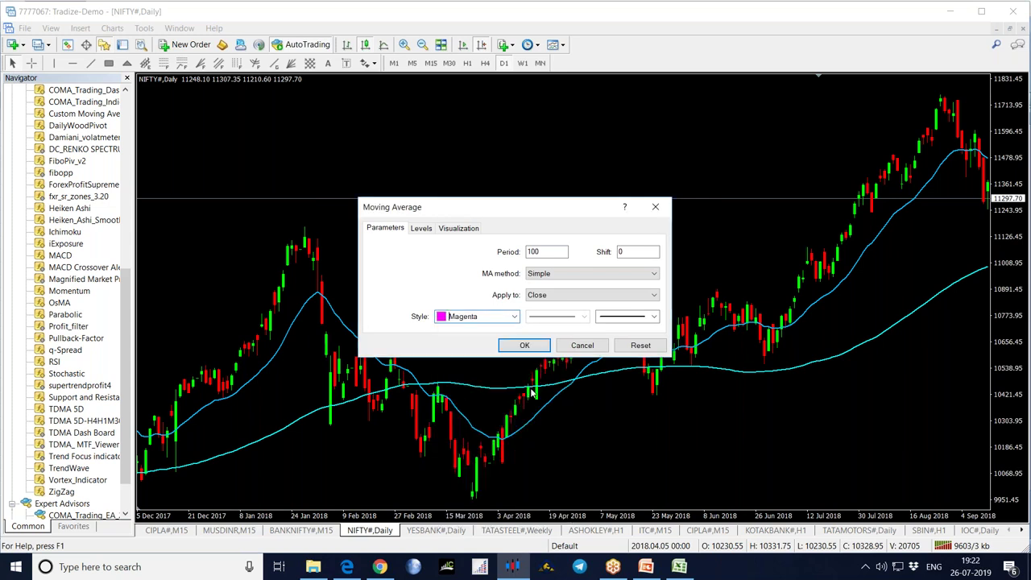
click(516, 318)
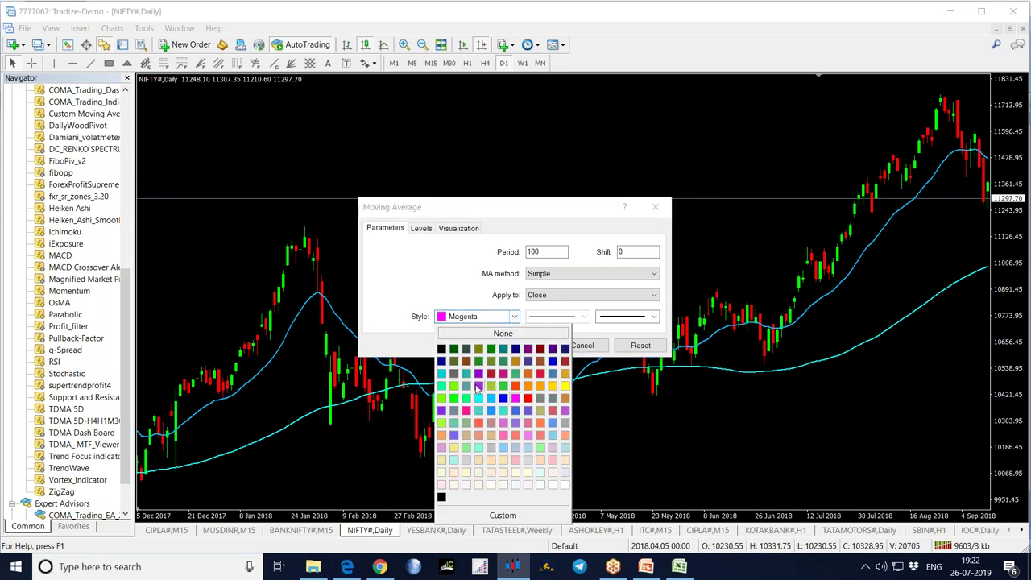
click(503, 398)
click(526, 346)
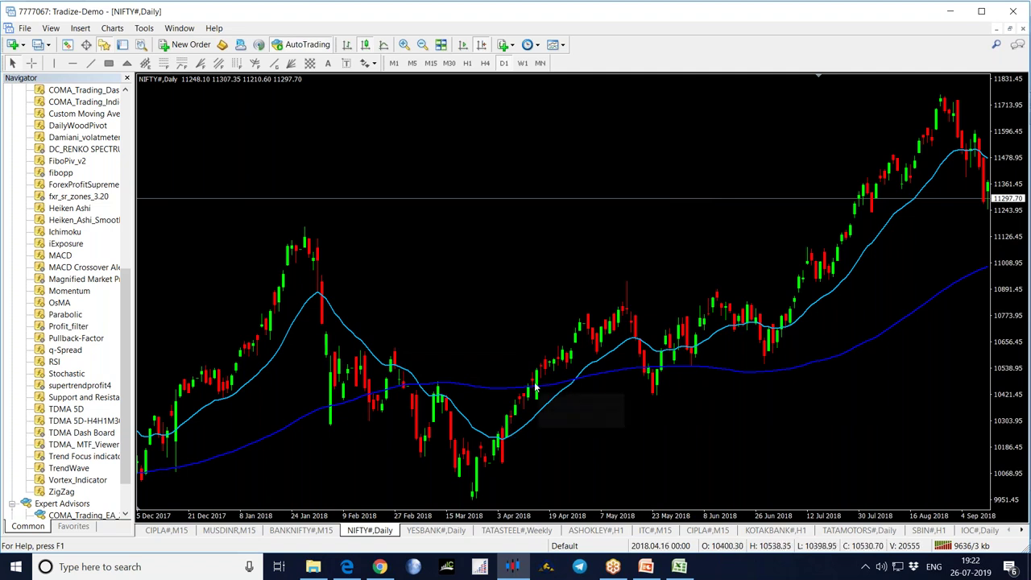
- Place a vertical line on the mid-April 2018 candle where price crosses above the 100 SMA
mouse_move(525, 391)
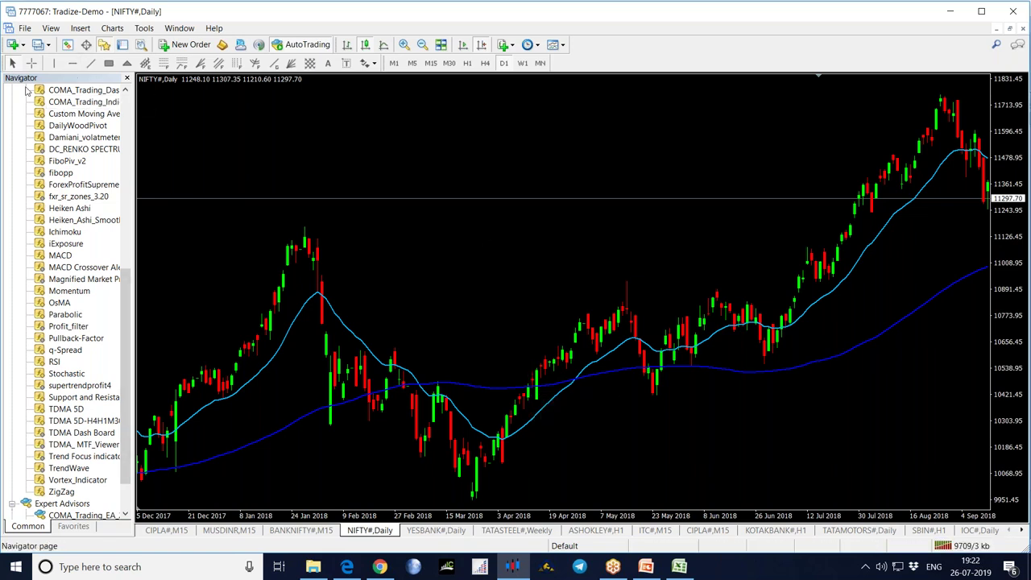
click(54, 63)
click(537, 381)
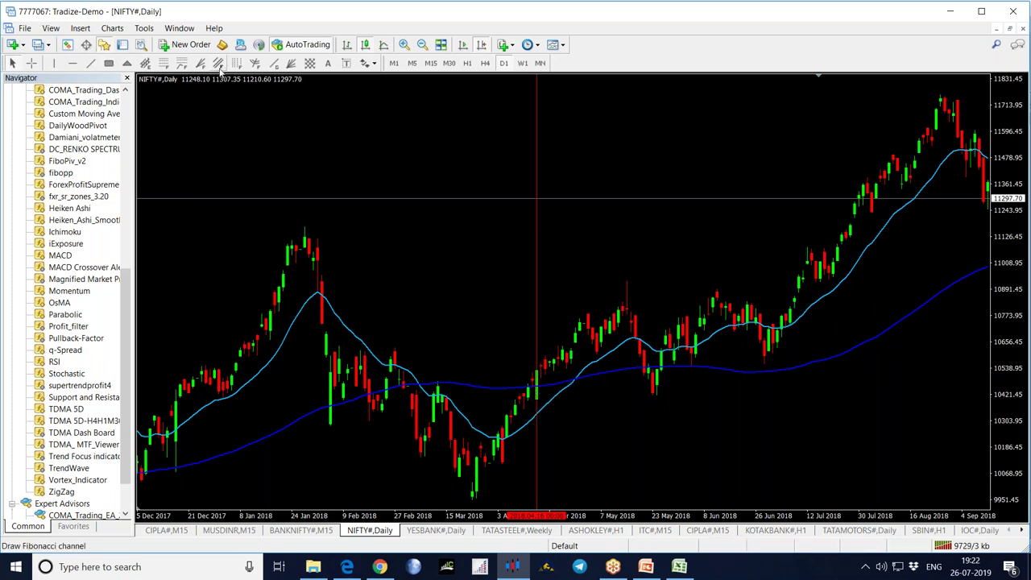
- Add a text label reading "1st" beside the vertical line at the price crossover above the 100 SMA
click(328, 65)
click(529, 366)
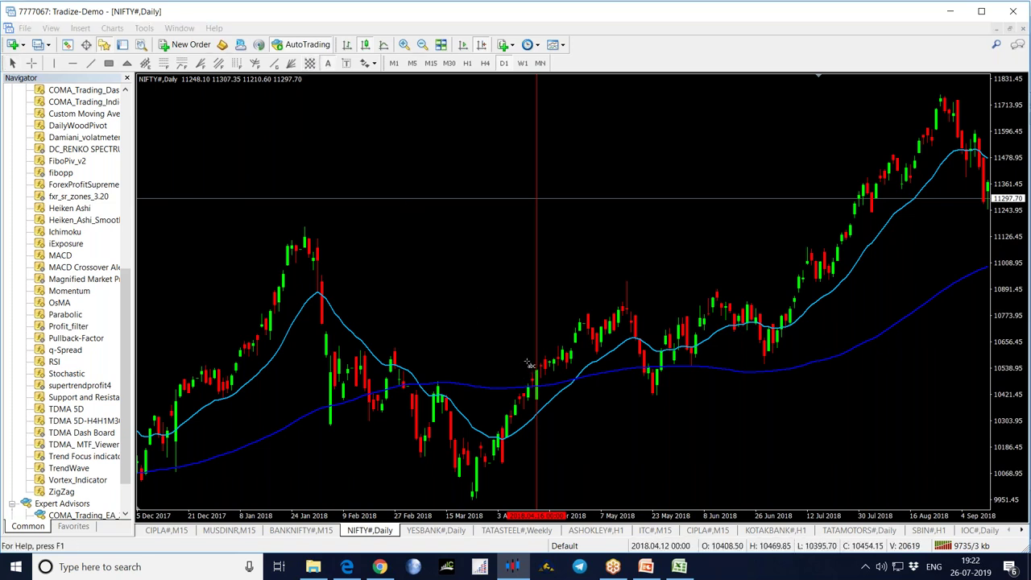
double_click(479, 274)
text(1st)
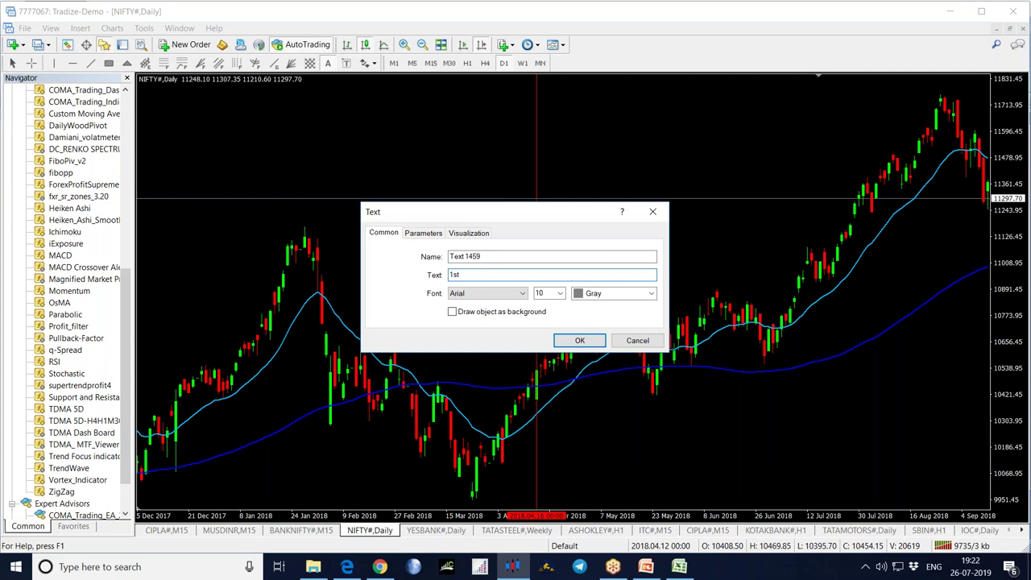
click(581, 340)
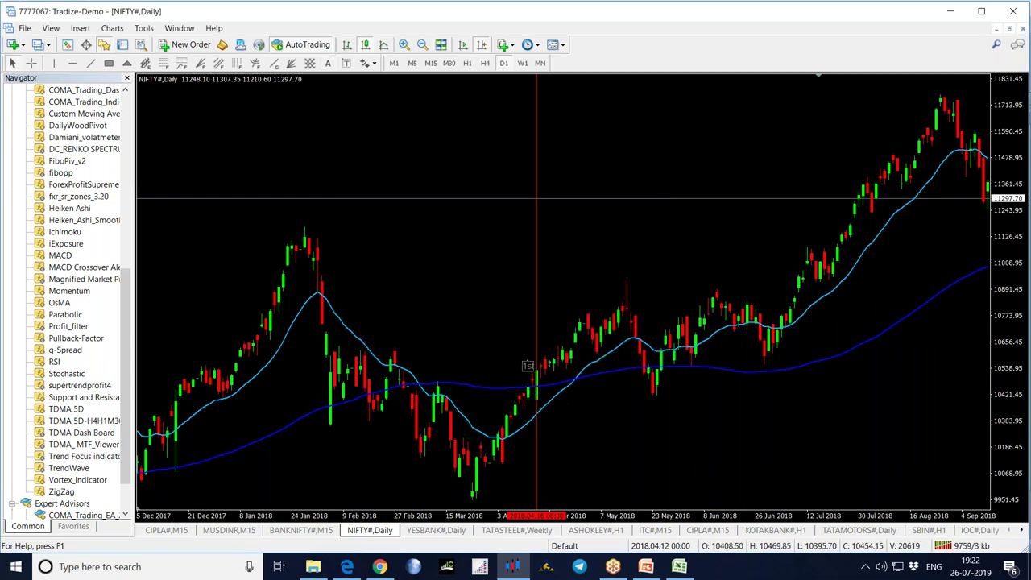
- Set the font size of the "1st" label to 16 and move it slightly upward beside its vertical line
right_click(529, 368)
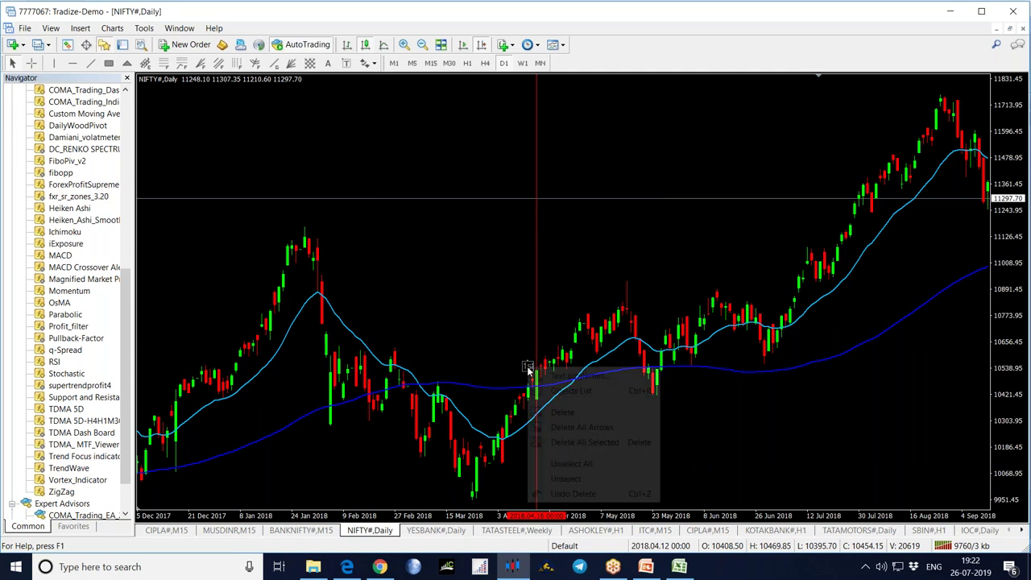
click(577, 377)
click(562, 295)
click(562, 295)
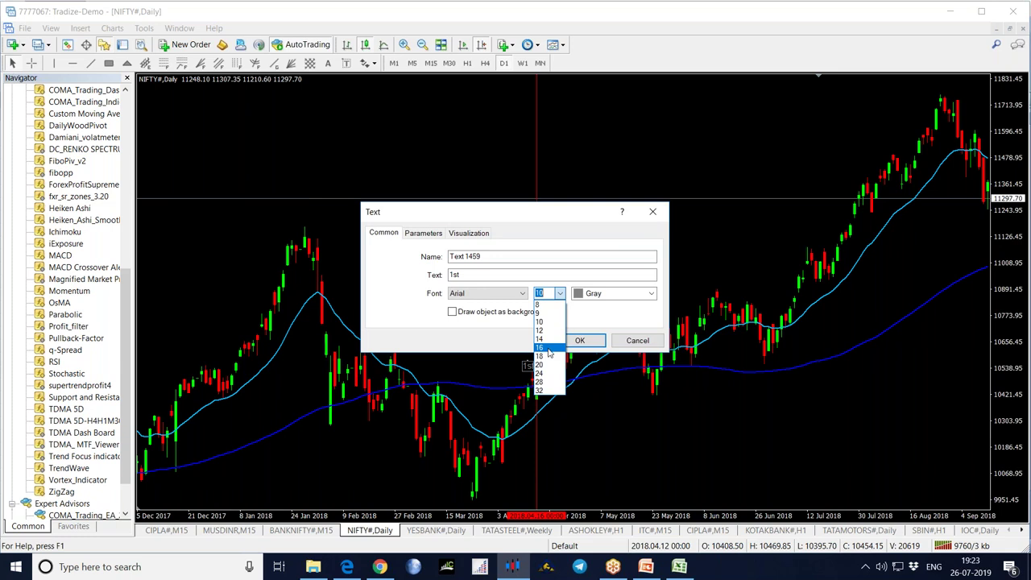
click(551, 352)
click(585, 343)
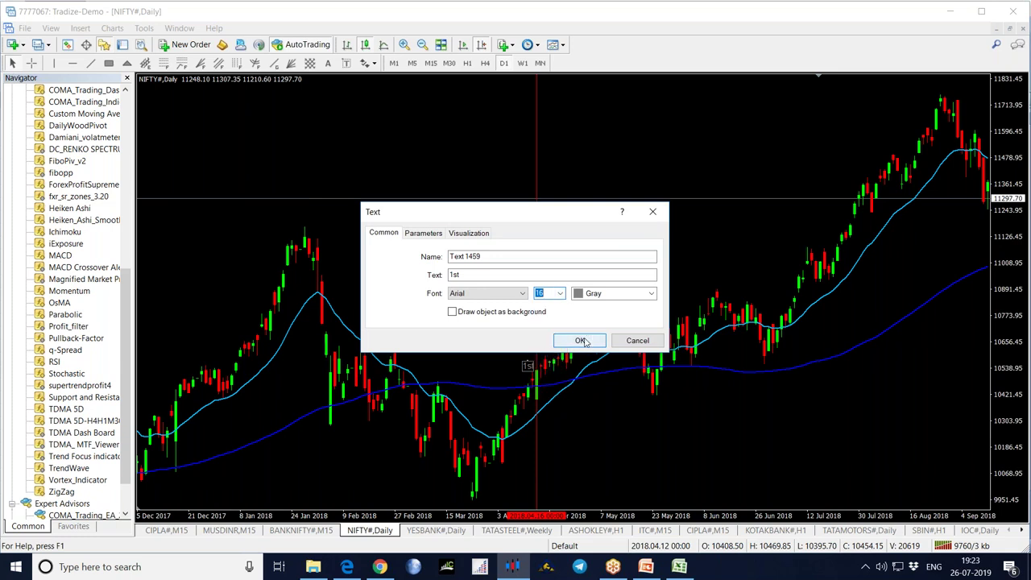
drag(526, 370, 528, 362)
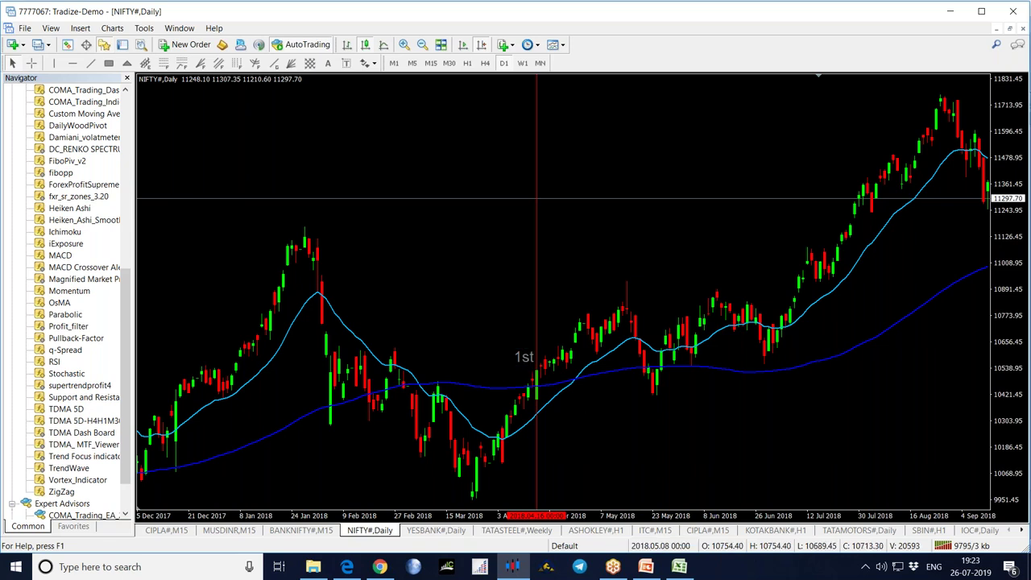
- Place a second vertical line at 27 April 2018, where the 20 EMA crosses above the 100 SMA
mouse_move(587, 370)
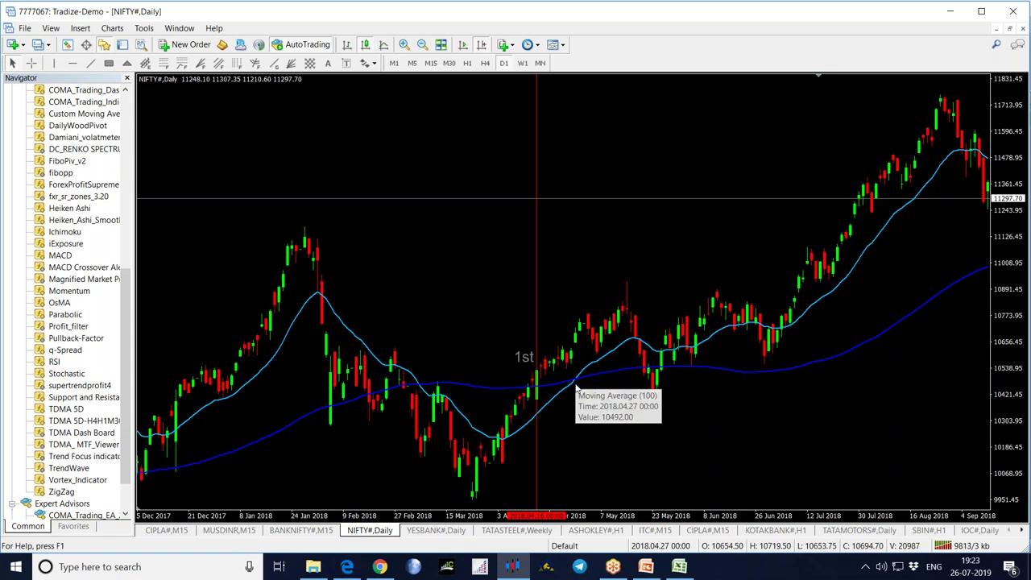
middle_click(575, 378)
middle_click(575, 378)
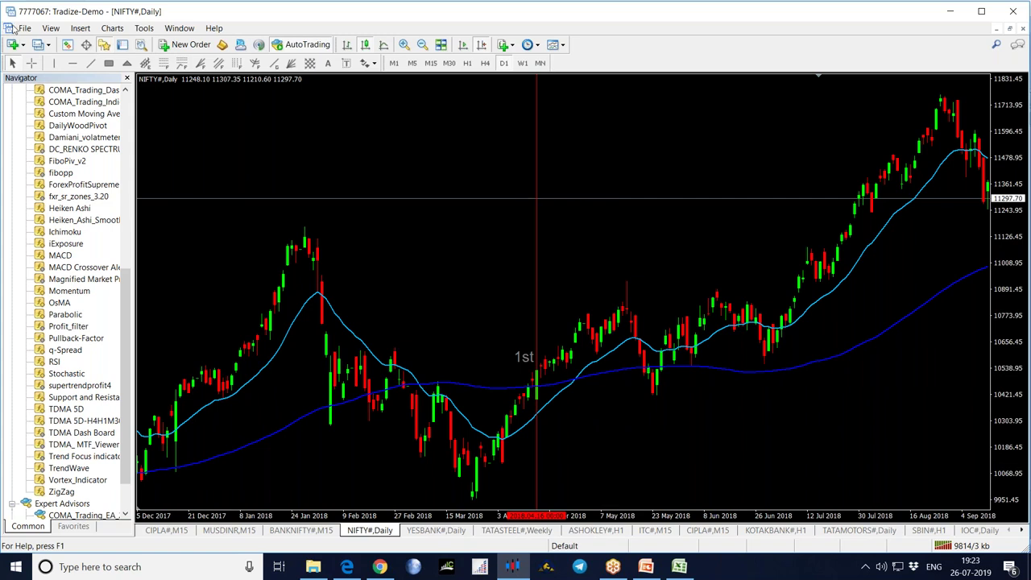
click(575, 377)
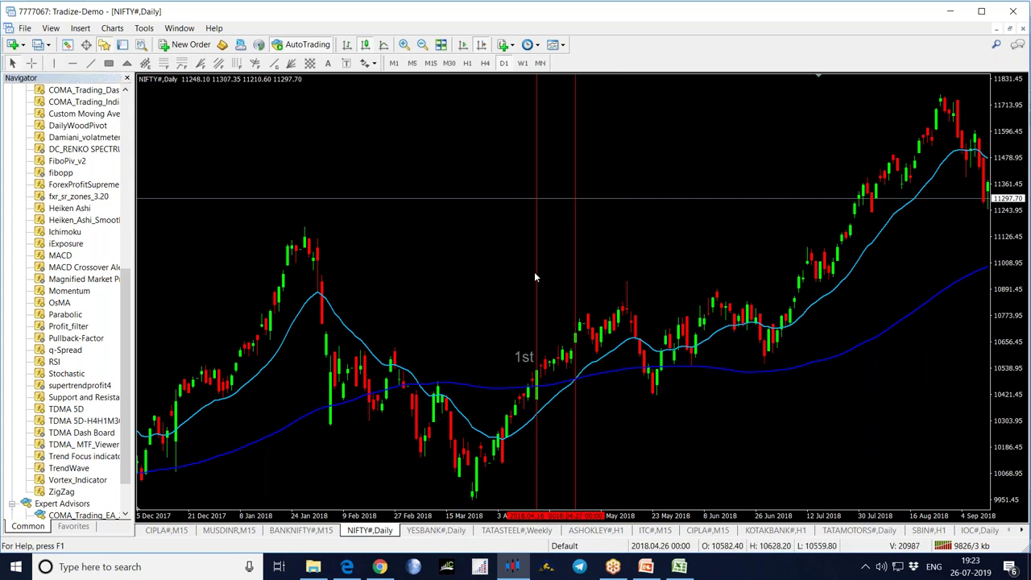
- Add a "2nd" text label beside the second vertical line and move the "1st" label down closer to the price crossover
click(336, 64)
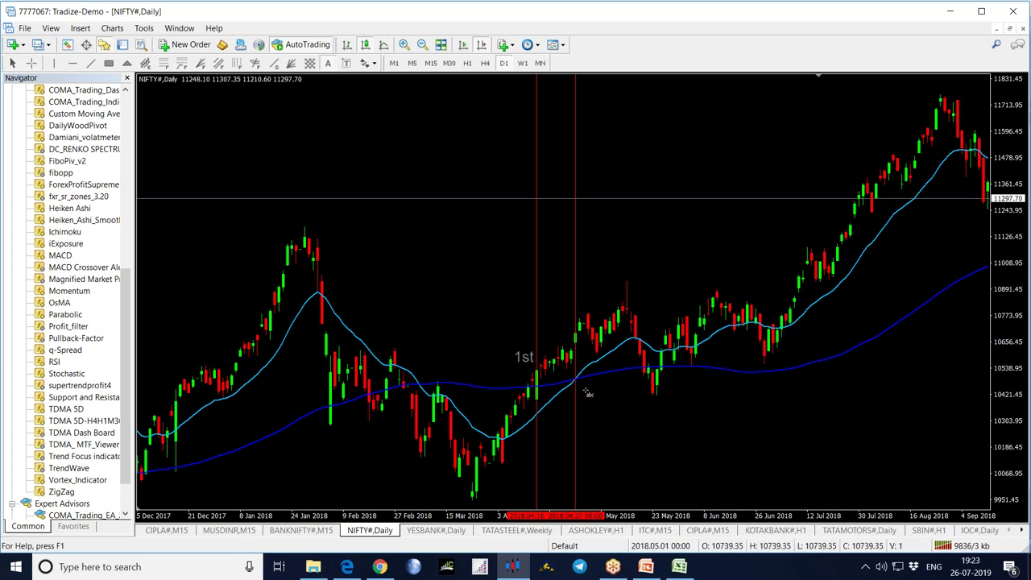
click(586, 389)
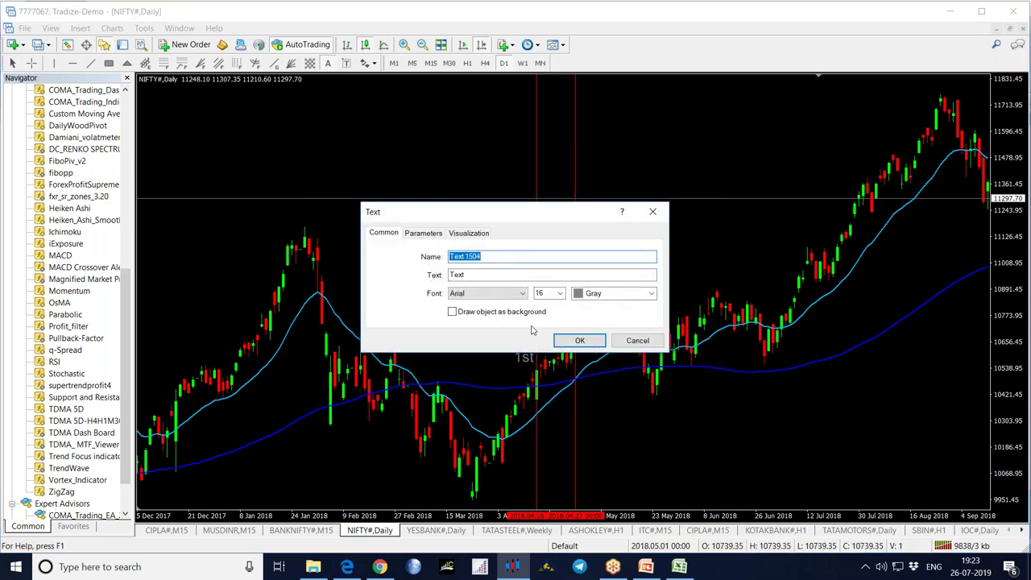
double_click(482, 275)
text(2nd)
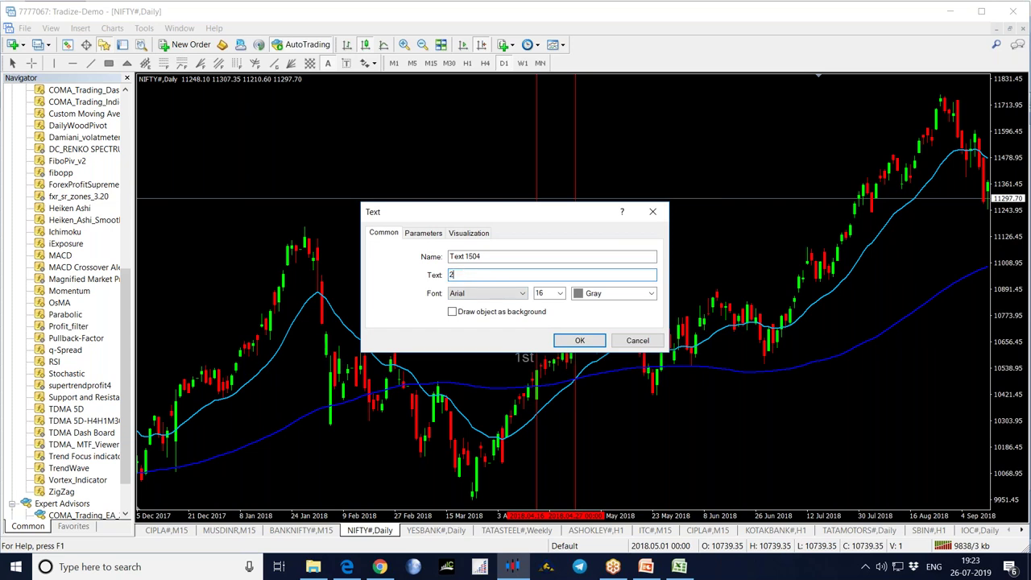
click(578, 341)
drag(587, 396, 597, 383)
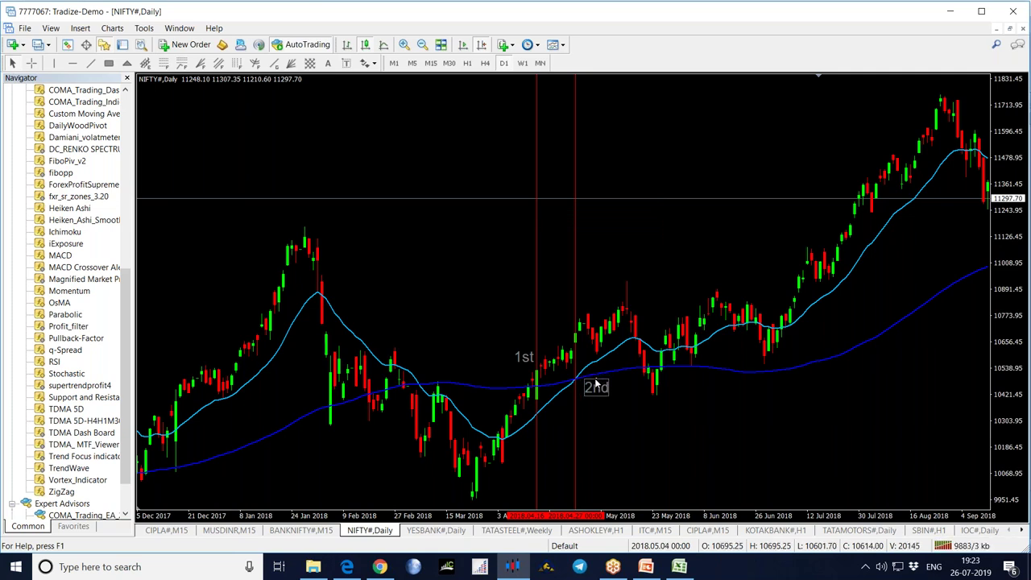
drag(525, 355, 523, 372)
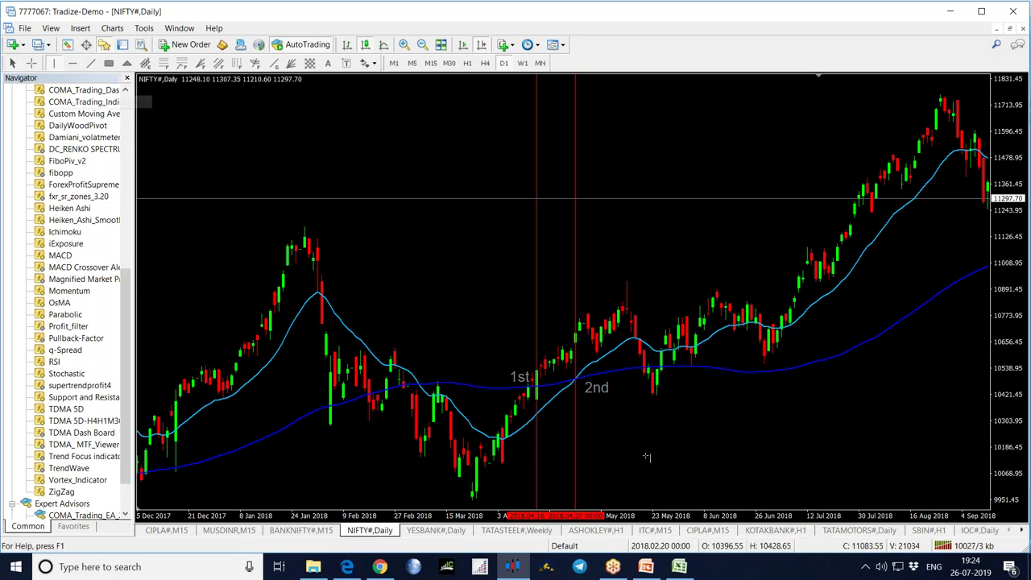
- Mark the mid-May 2018 candle that closes below the 20 EMA with a vertical line and a "3rd" text label
click(640, 353)
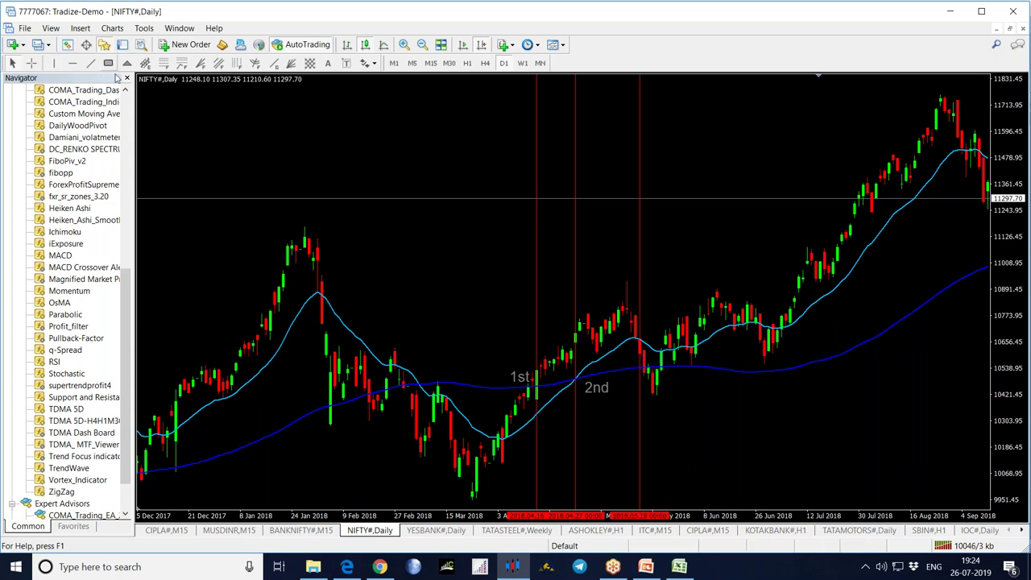
click(327, 62)
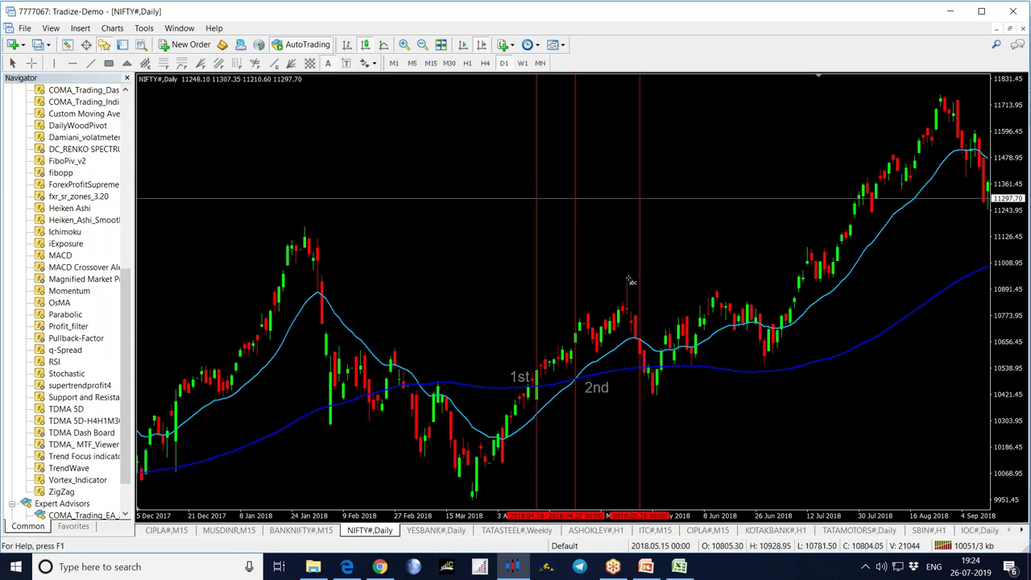
click(649, 331)
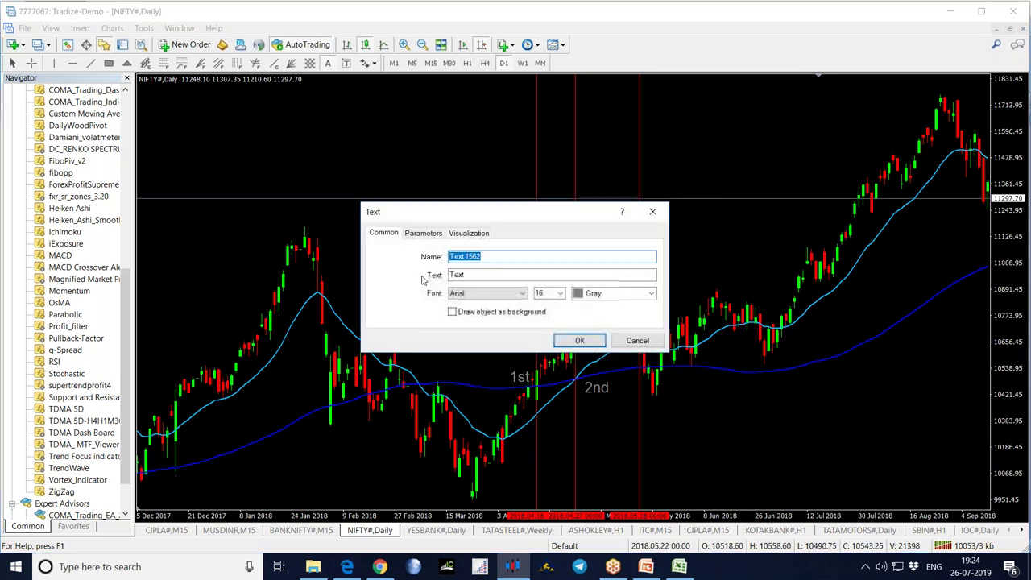
text(3rd)
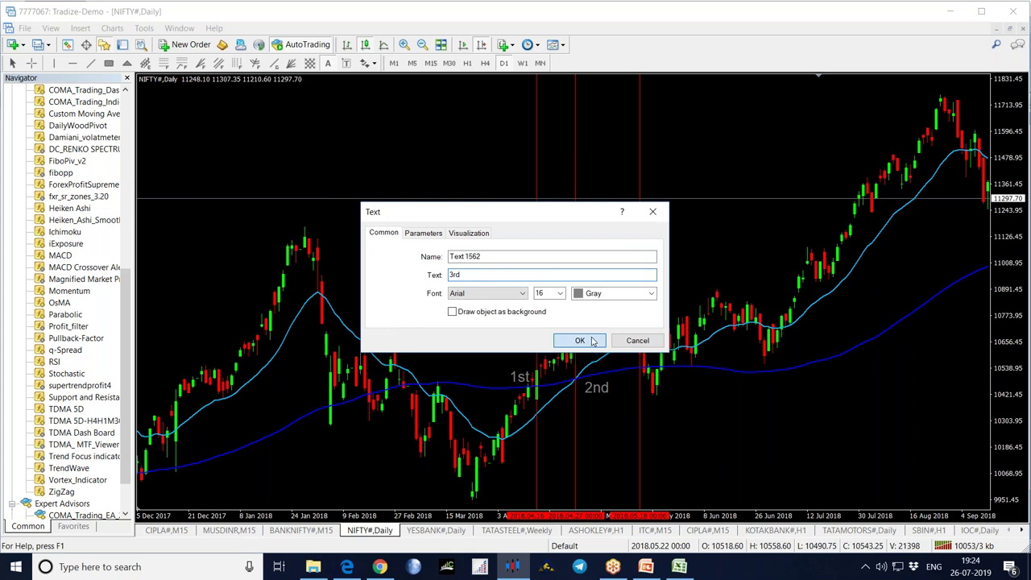
key(Return)
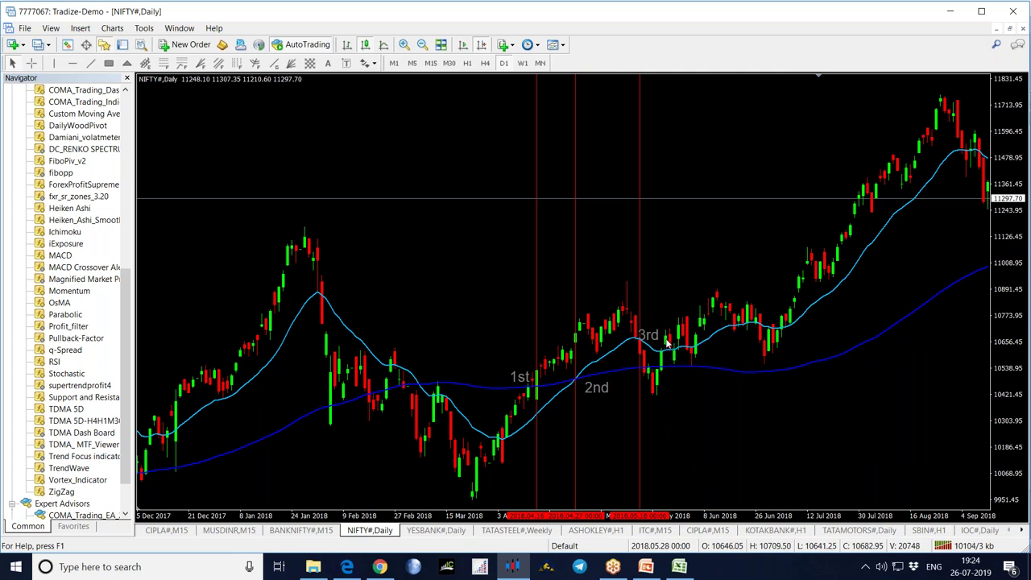
- Place a fourth vertical line at 28 May 2018, where a candle closes back above the 20 EMA
mouse_move(663, 356)
middle_click(666, 348)
middle_click(665, 348)
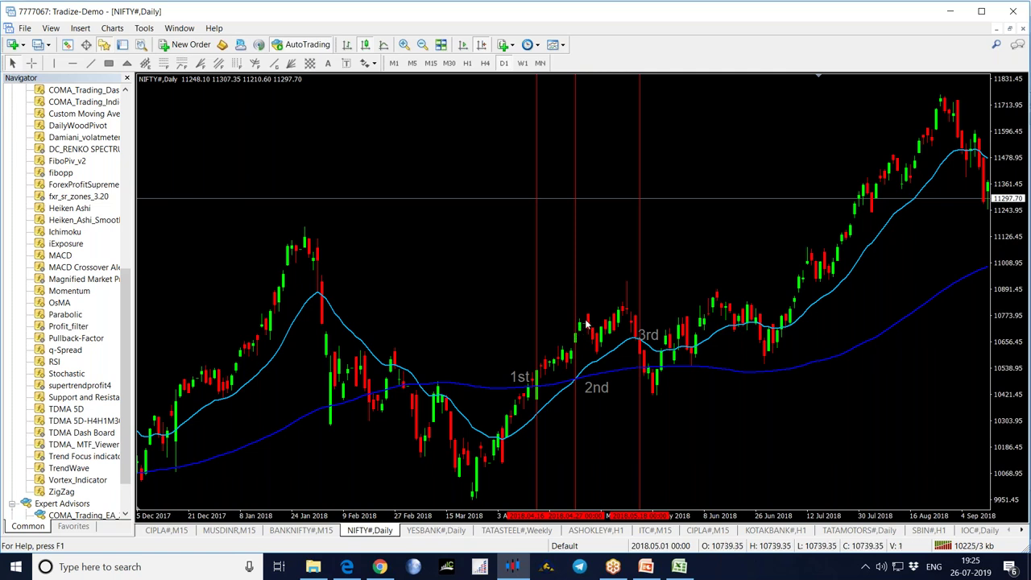
mouse_move(642, 357)
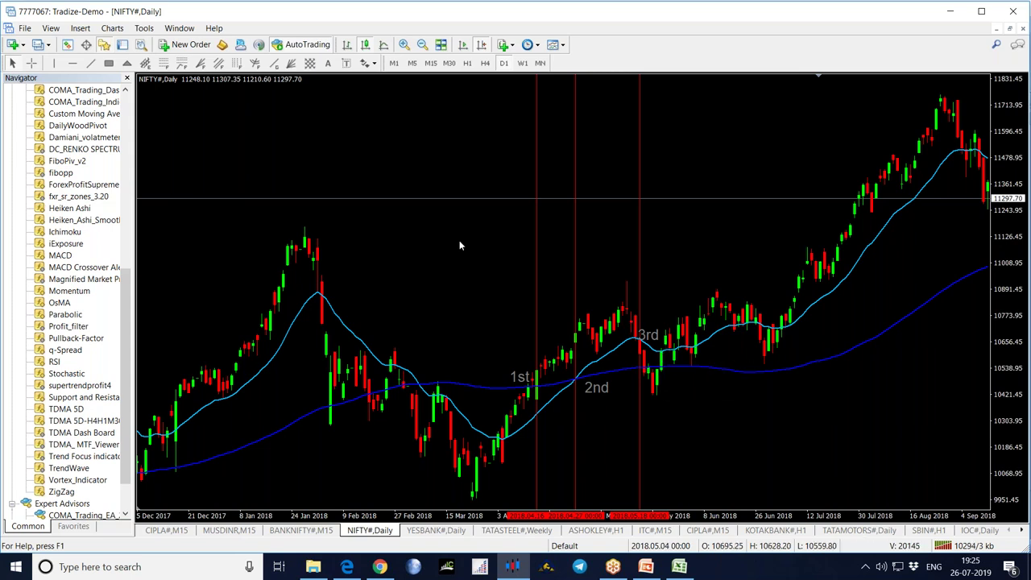
click(54, 63)
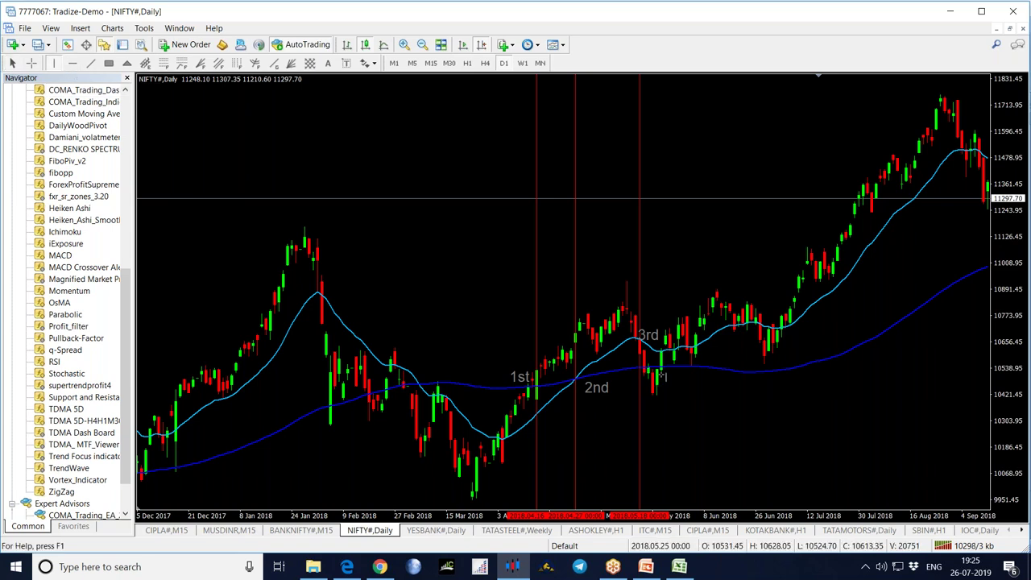
click(665, 348)
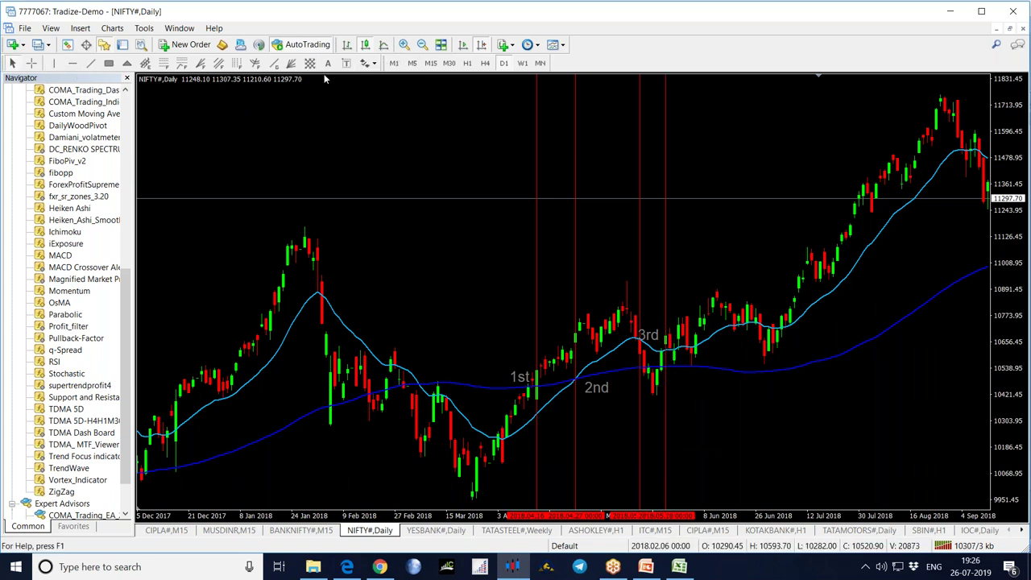
- Add a "4th" text label beside the fourth vertical line, just above the late-May candles
click(677, 314)
double_click(478, 274)
text(4)
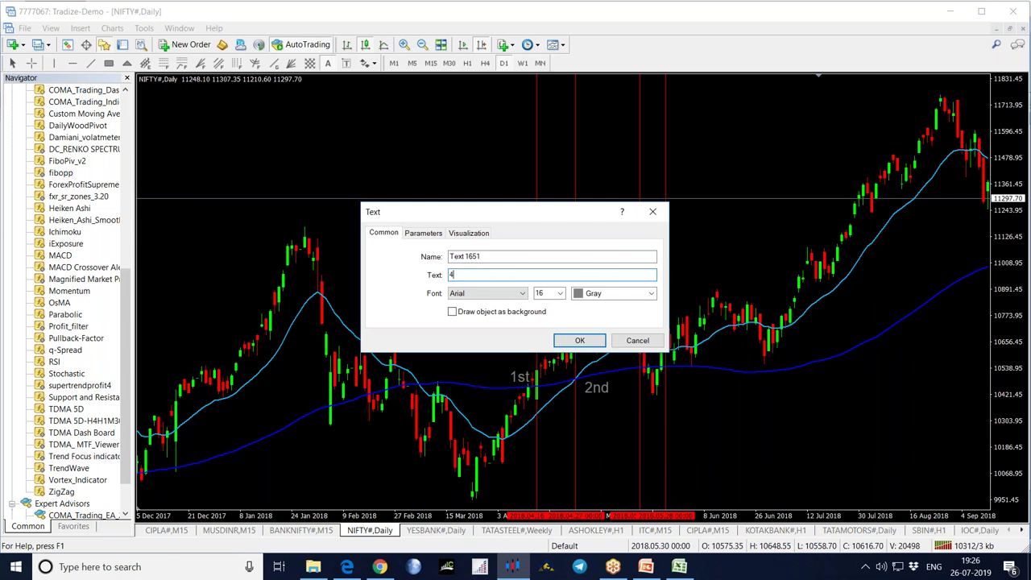
text(th)
click(581, 342)
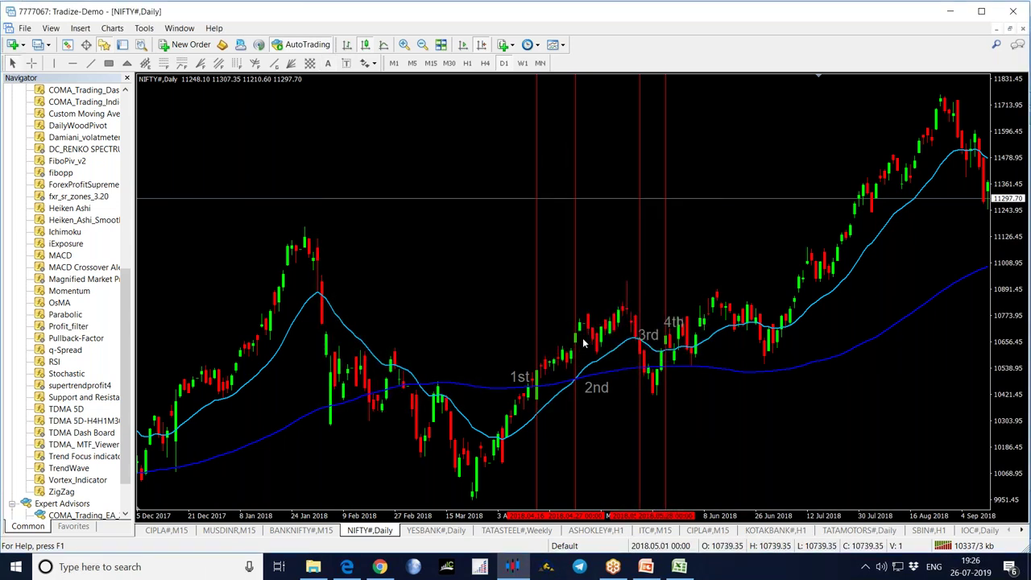
- Draw a horizontal entry line at about 10647 through the candle marked "4th"
mouse_move(664, 357)
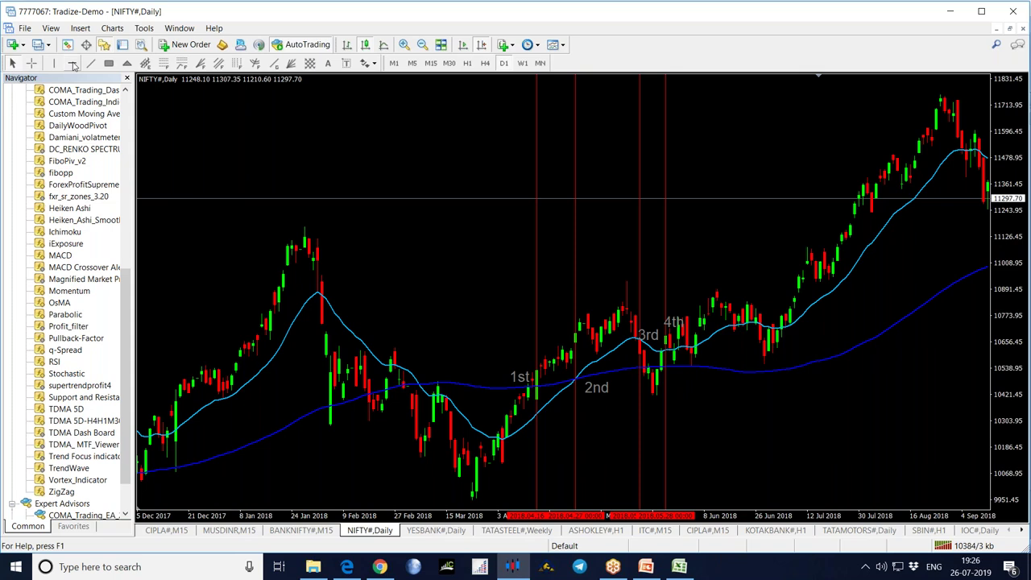
click(666, 345)
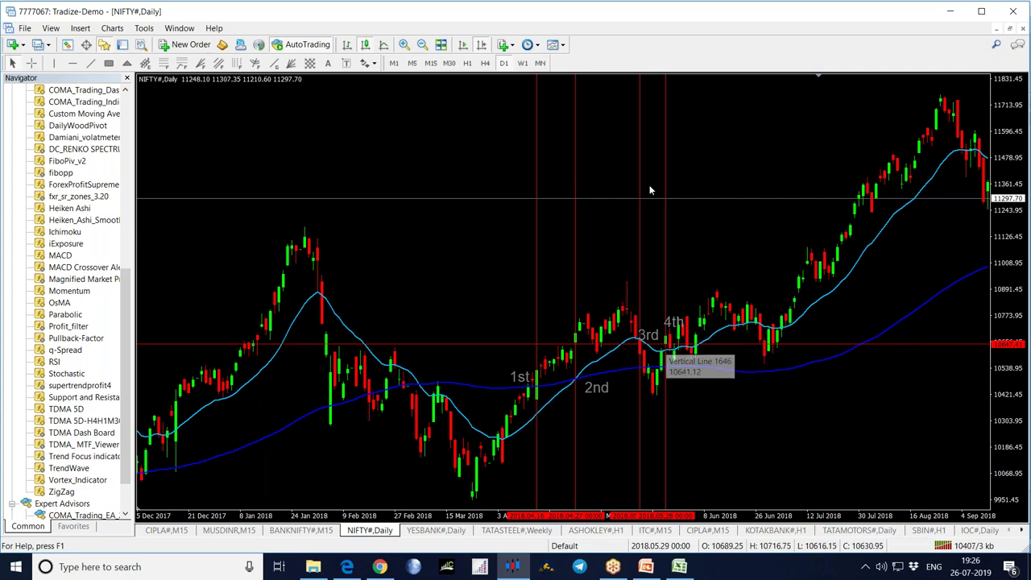
- Move the second vertical line one candle on to 30 April 2018, where the 20 EMA crosses the 100 SMA
click(404, 46)
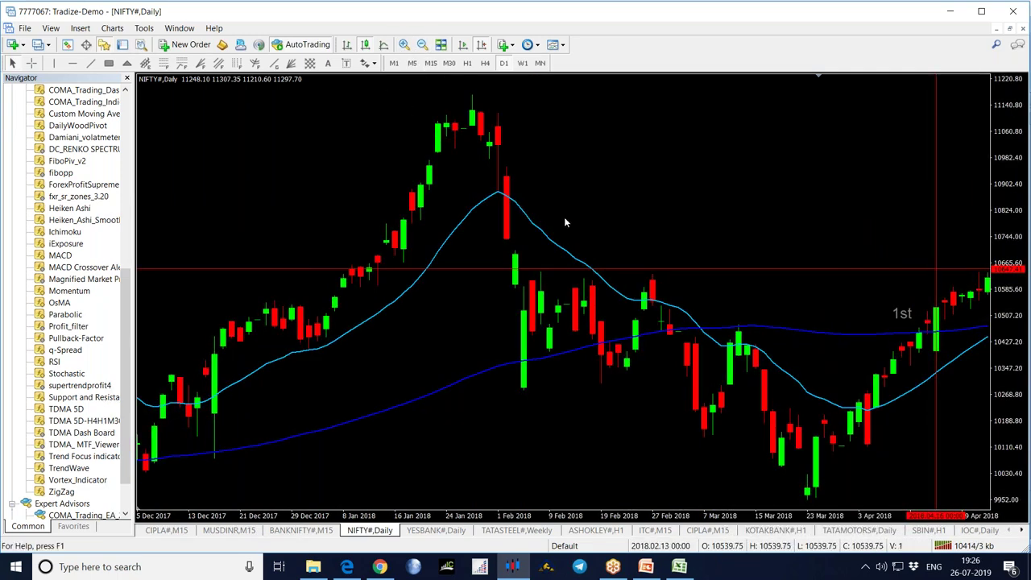
scroll(765, 273, down, 6)
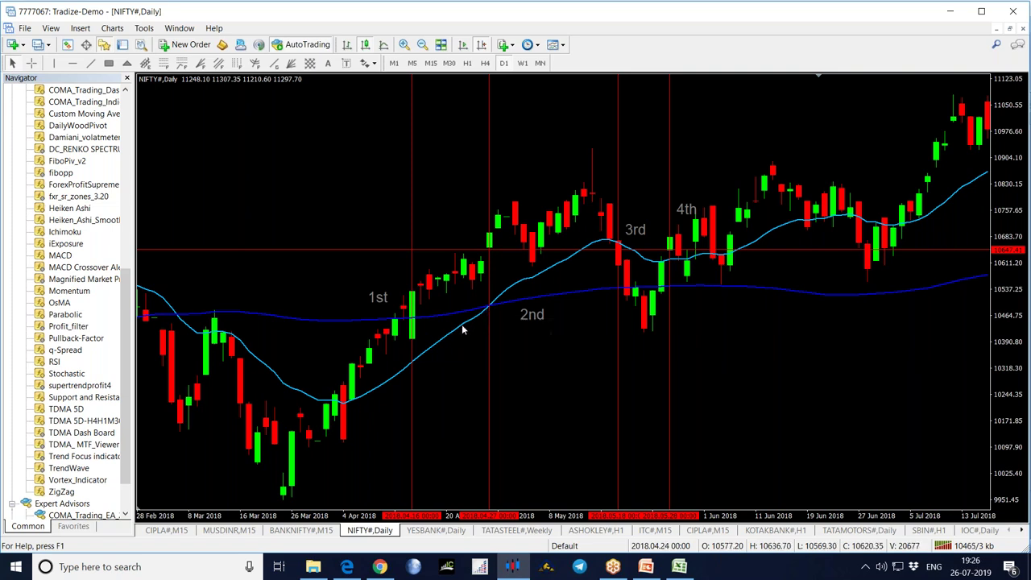
mouse_move(491, 312)
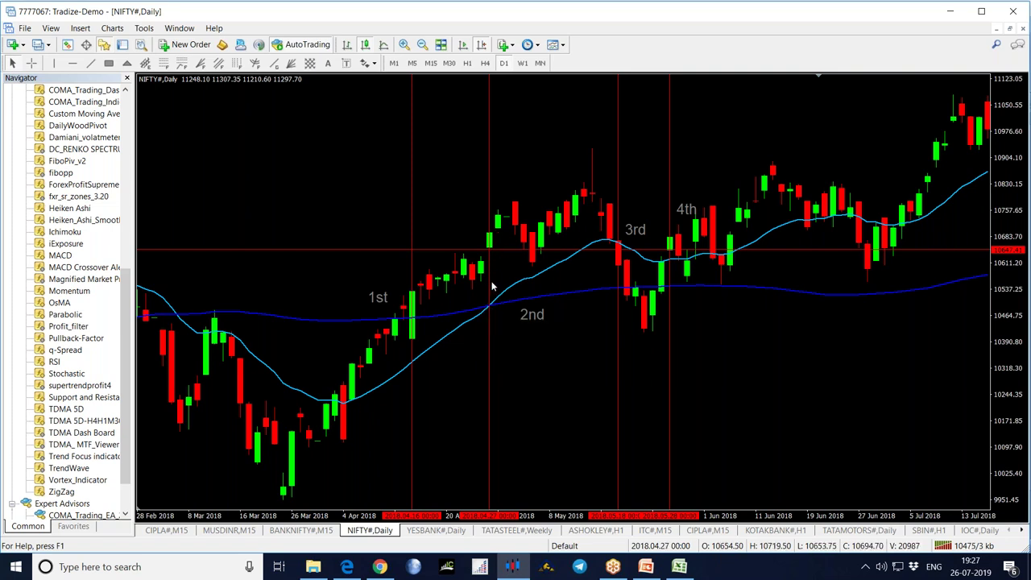
drag(490, 287, 497, 286)
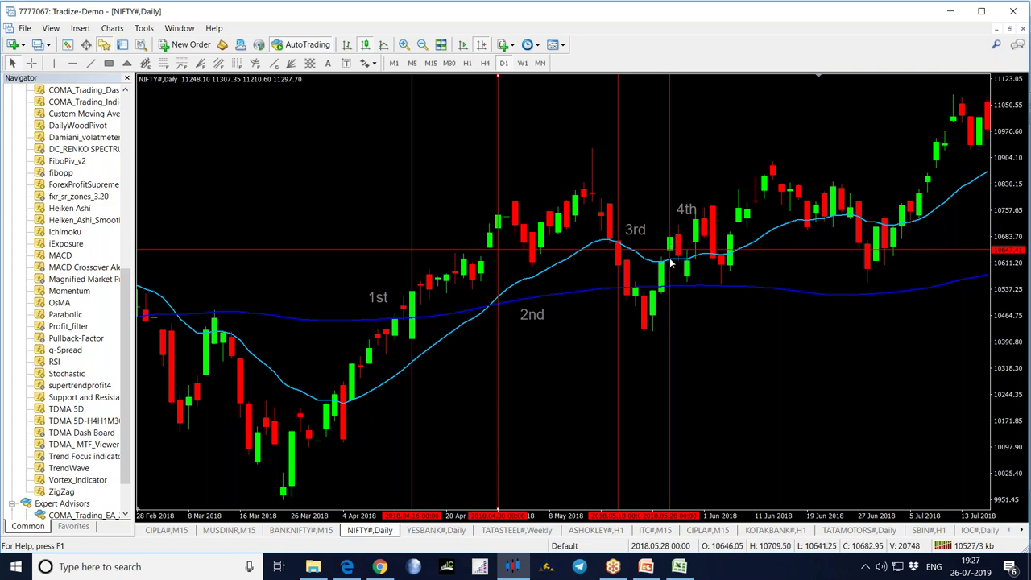
- Fine-tune the horizontal entry line at the "4th" candle to 10647.81
mouse_move(675, 244)
drag(758, 250, 767, 252)
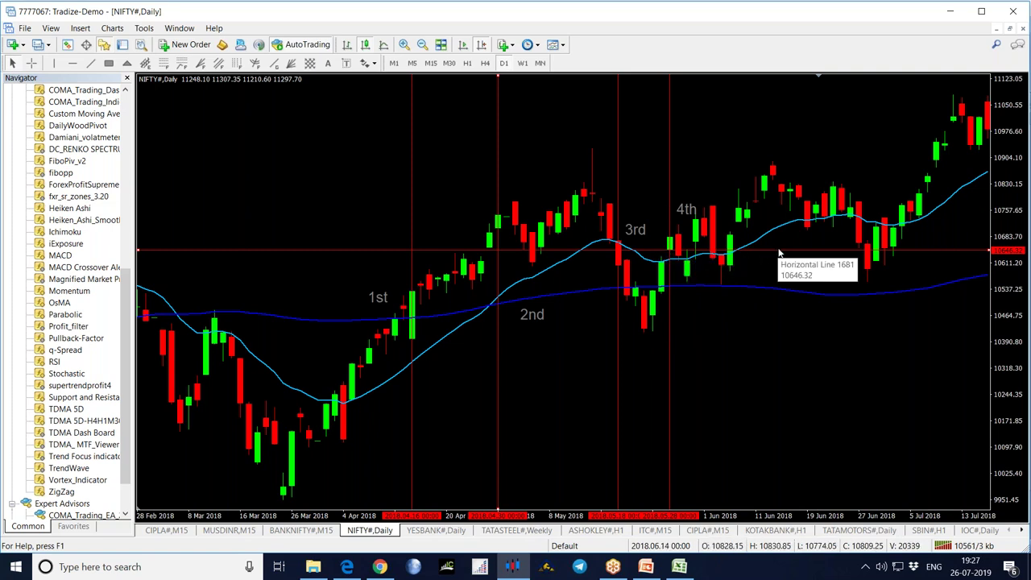
- Measure from the entry candle down to the May swing low and draw a horizontal stop-loss line just below it at about 10410
middle_click(708, 313)
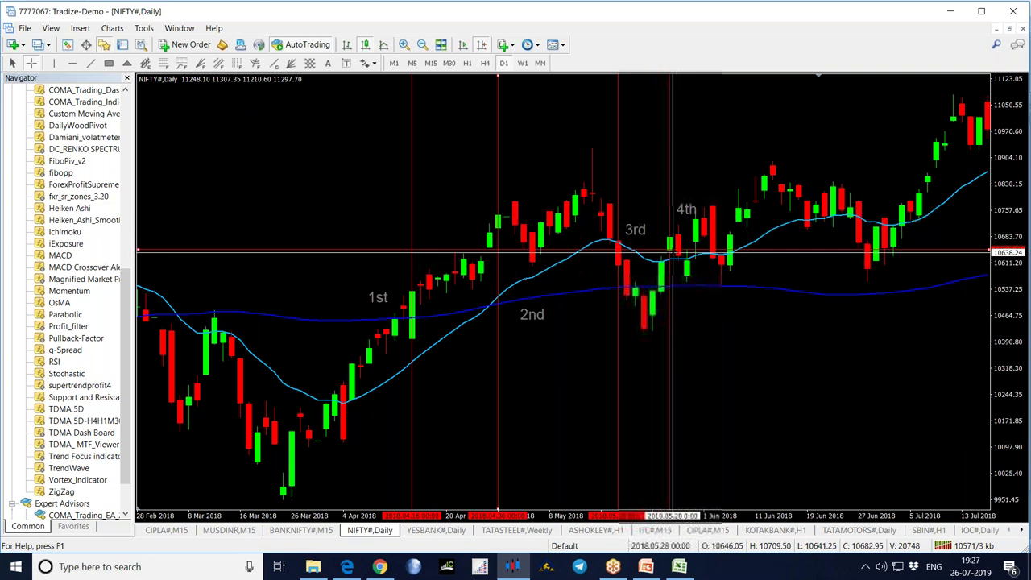
drag(670, 251, 661, 332)
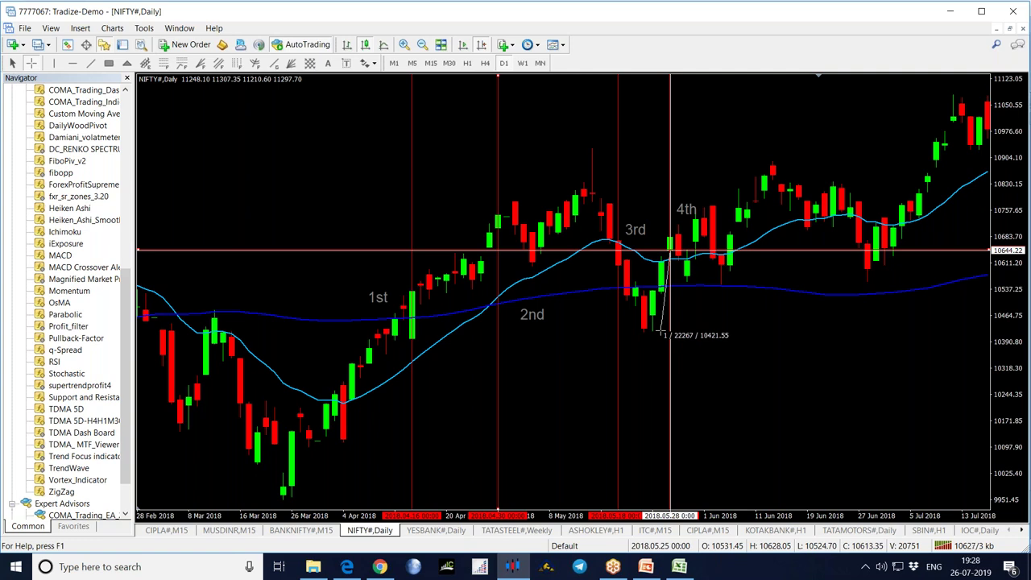
drag(659, 331, 661, 333)
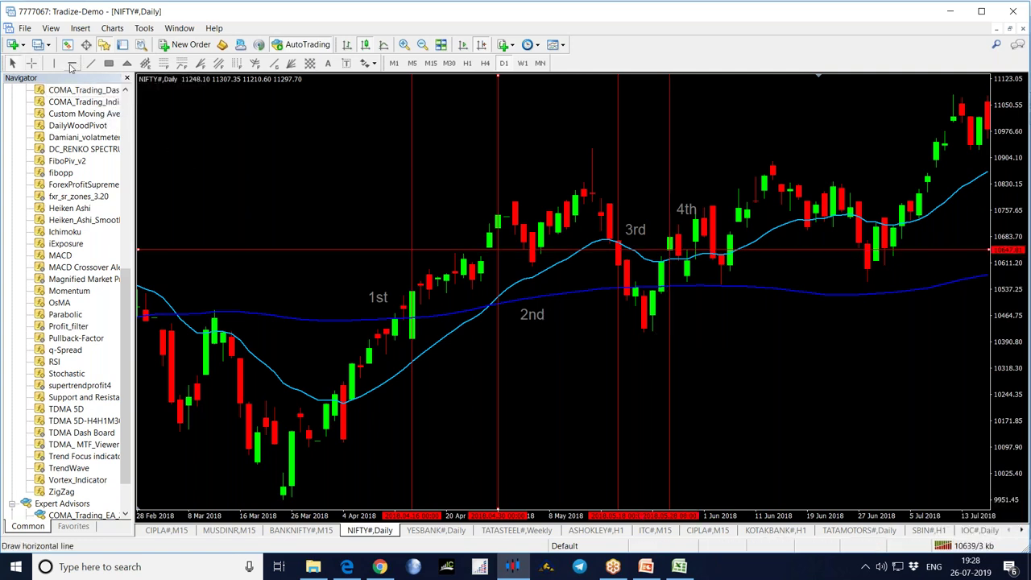
click(71, 63)
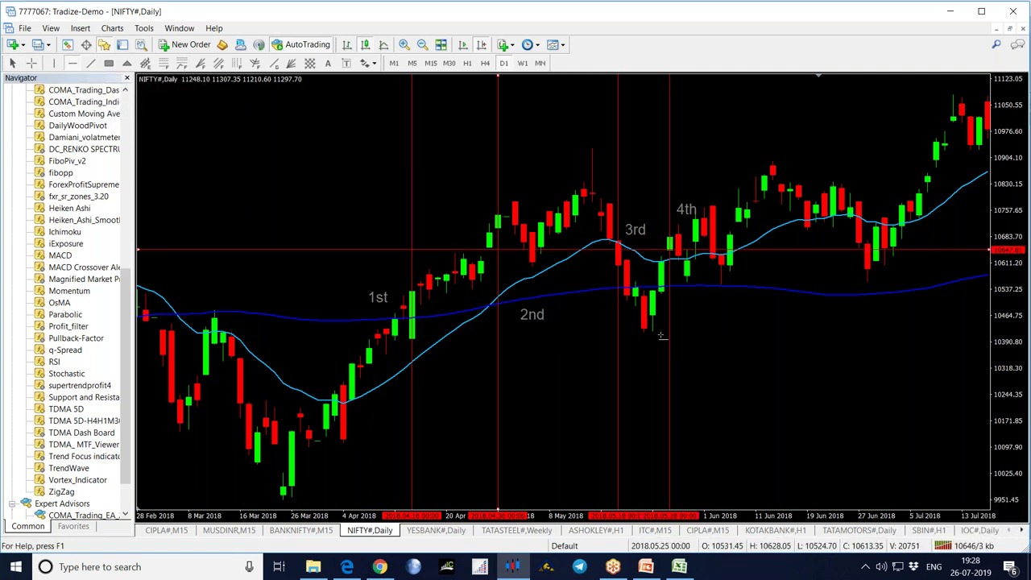
click(660, 335)
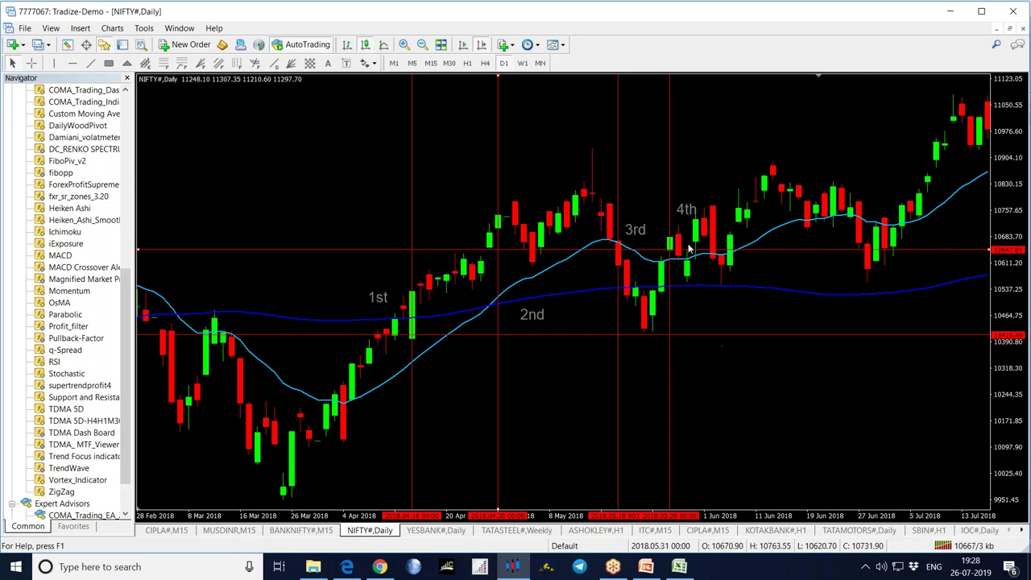
- Draw a horizontal target line above the entry level at about 11150
scroll(725, 390, down, 3)
scroll(723, 391, down, 3)
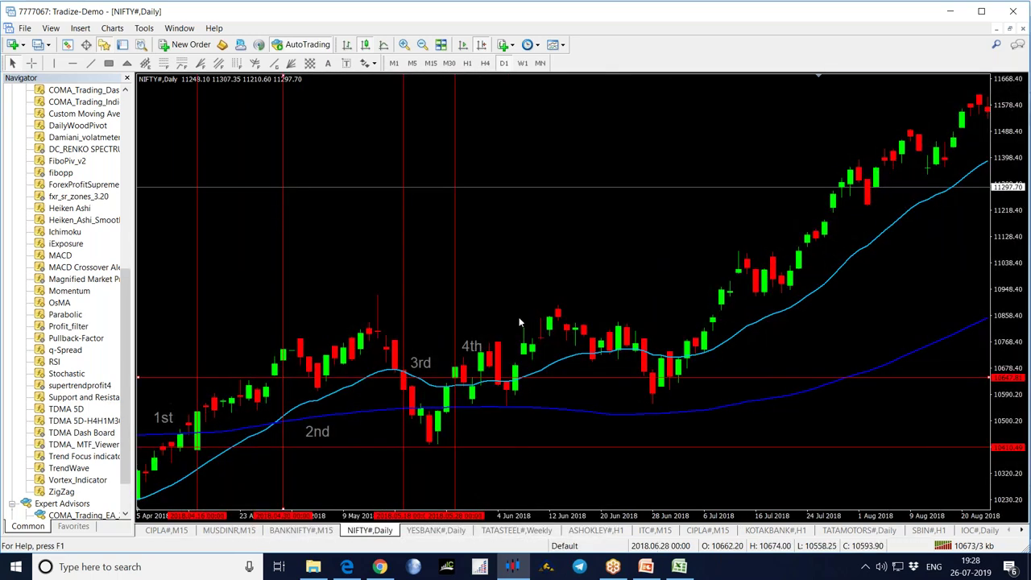
click(91, 64)
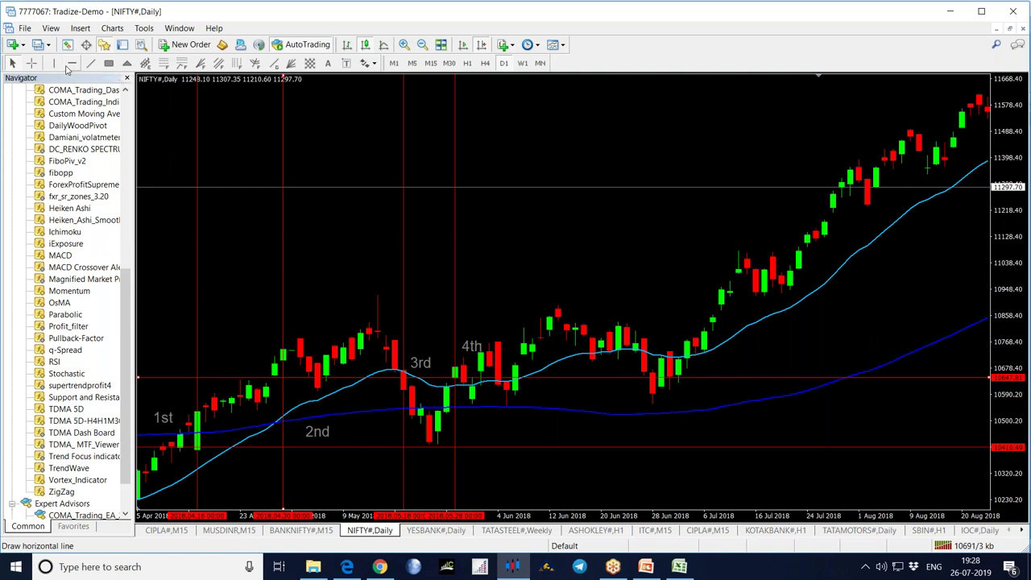
click(621, 232)
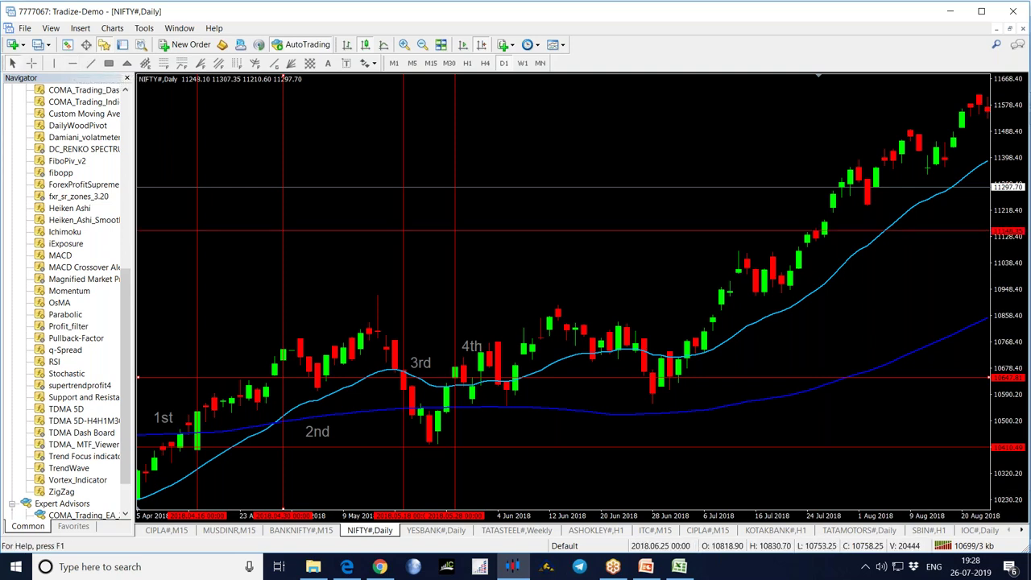
- Measure the distance from the entry line to the target line and lower the target line to about 11075
middle_click(494, 348)
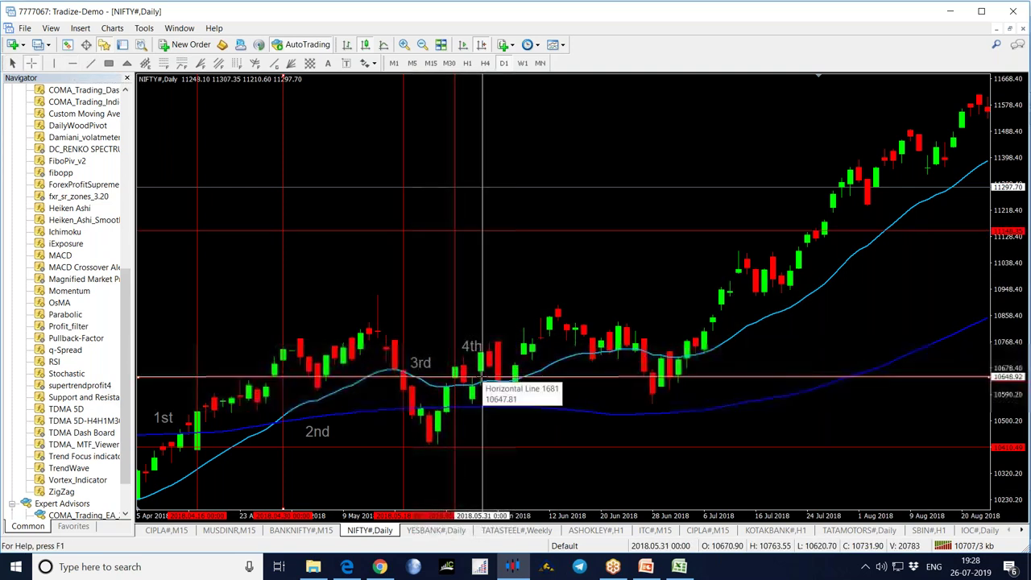
drag(475, 376, 598, 238)
middle_click(461, 377)
drag(460, 376, 612, 240)
drag(686, 240, 674, 252)
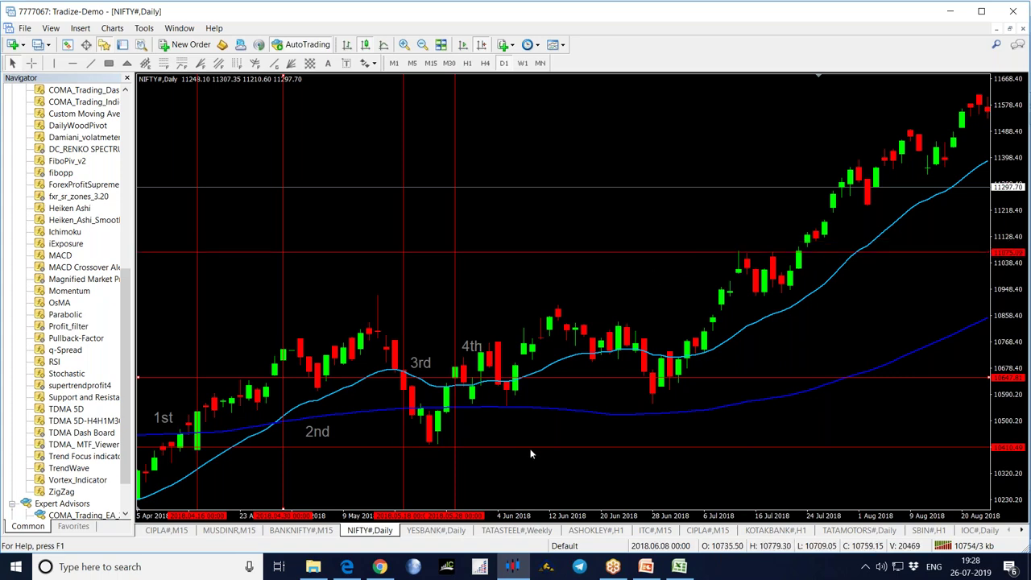
- Examine the marked signals and the candles closing back above the 20 EMA in early June and on 4 July 2018
drag(516, 467, 871, 209)
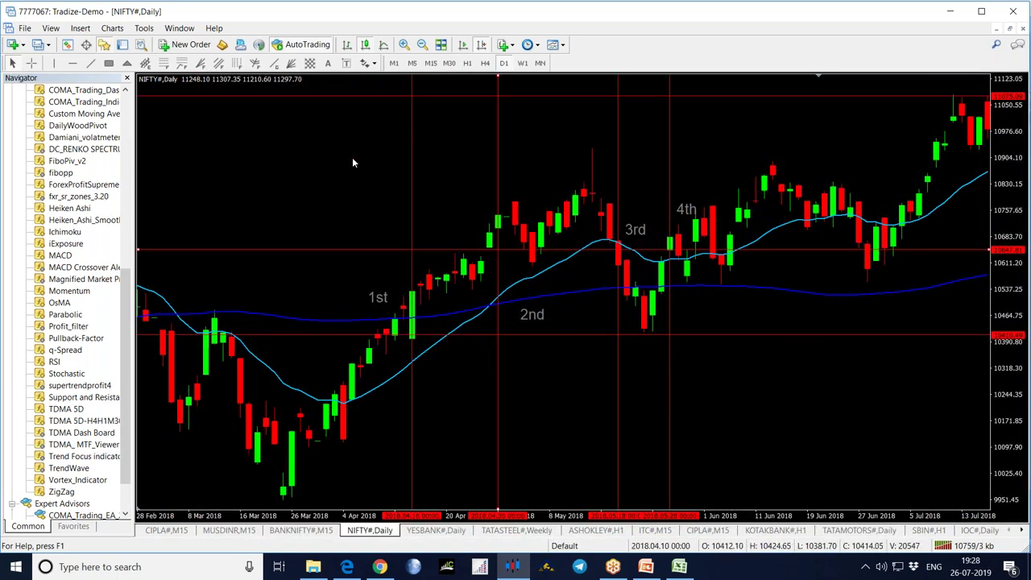
drag(863, 359, 845, 361)
scroll(846, 361, down, 2)
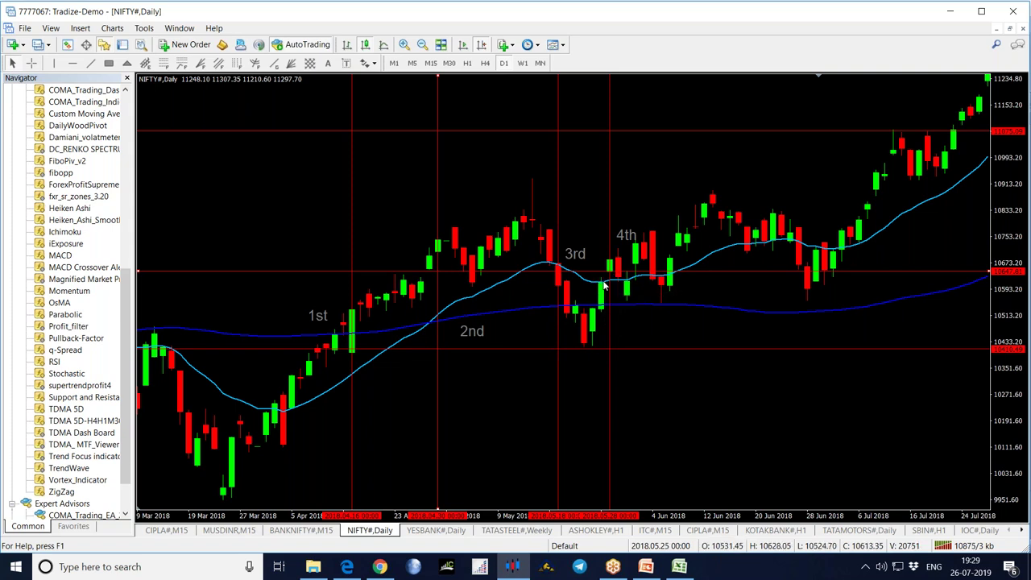
mouse_move(600, 286)
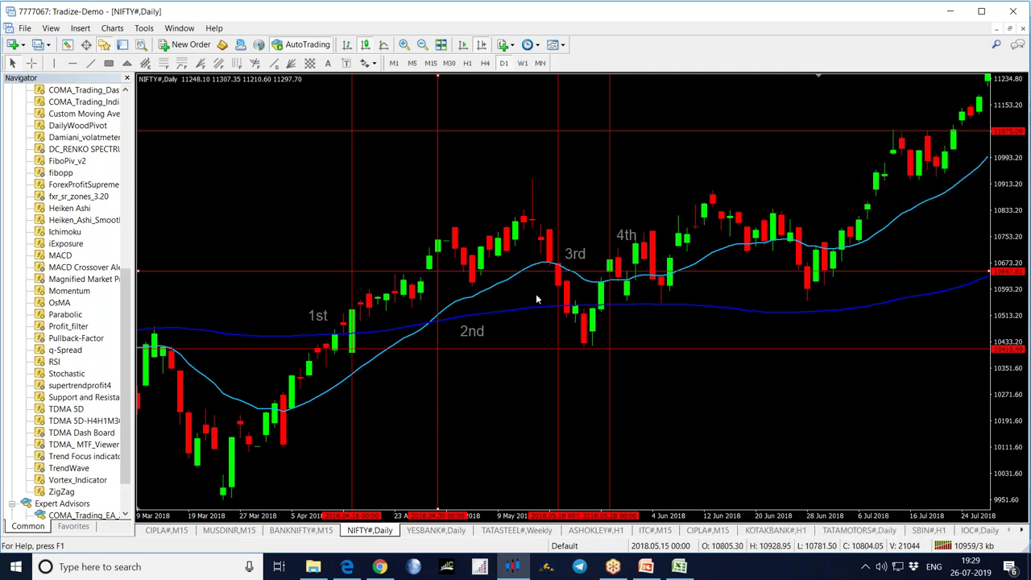
mouse_move(557, 287)
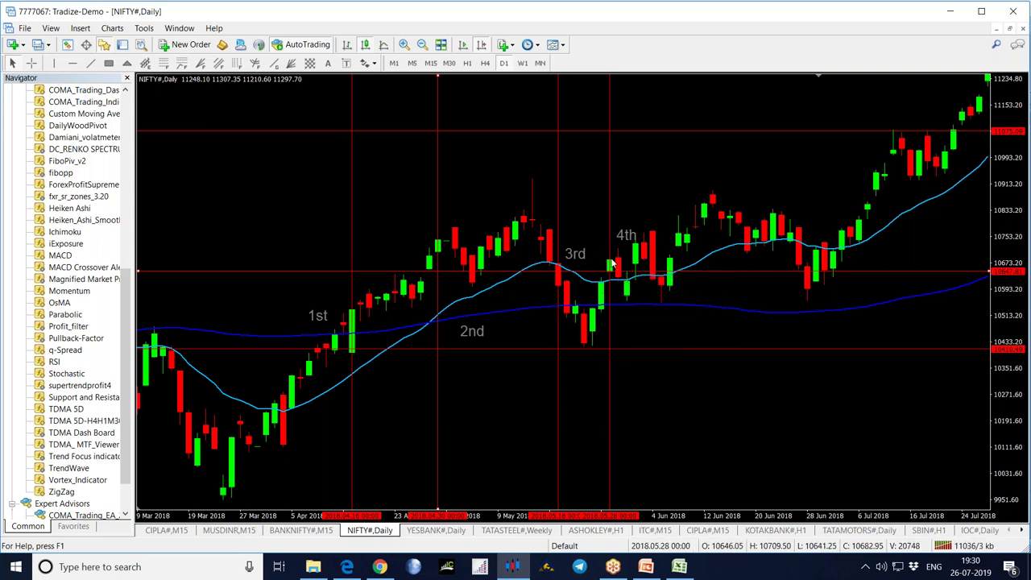
mouse_move(611, 262)
mouse_move(671, 262)
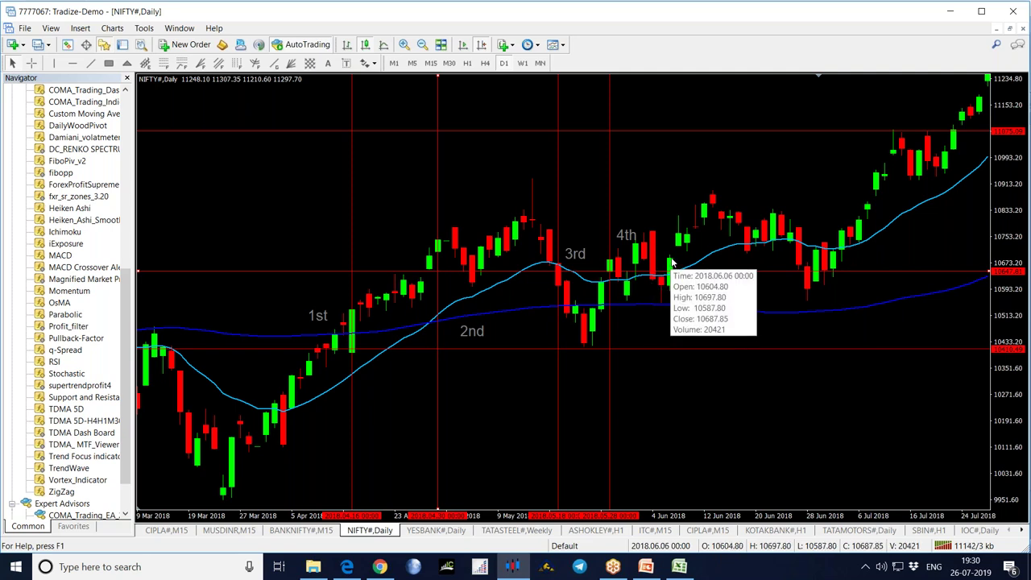
middle_click(671, 263)
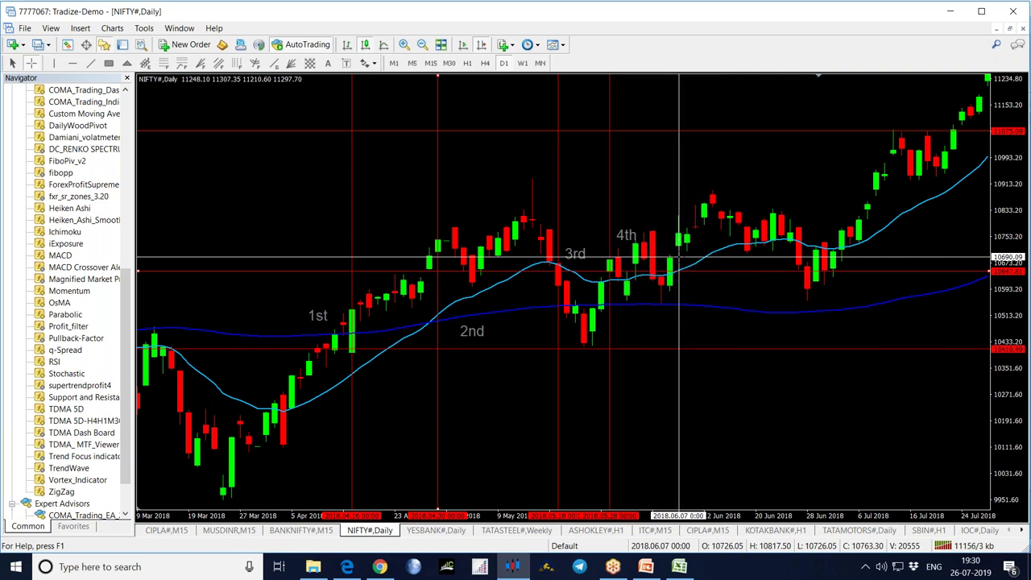
middle_click(679, 256)
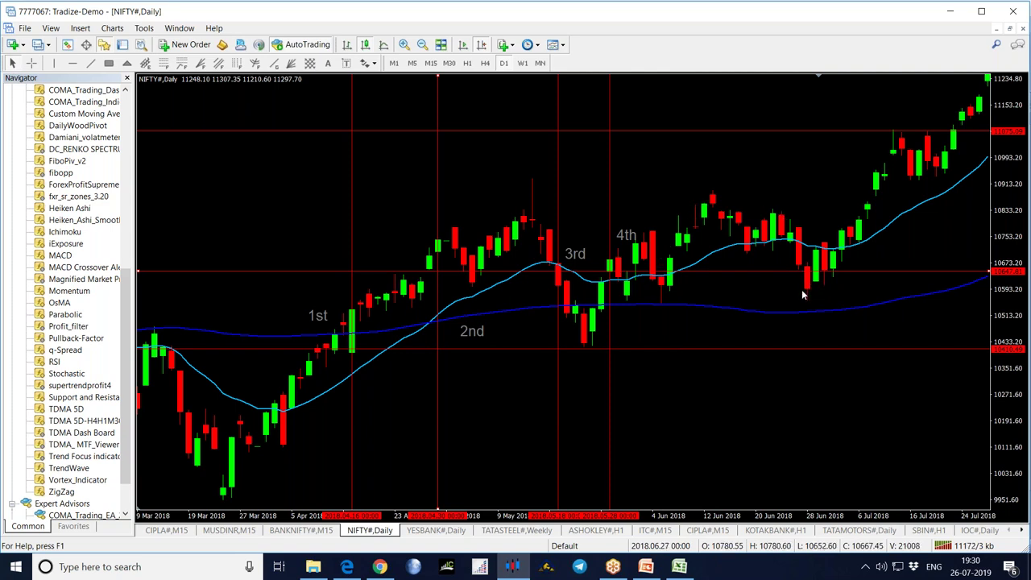
middle_click(845, 233)
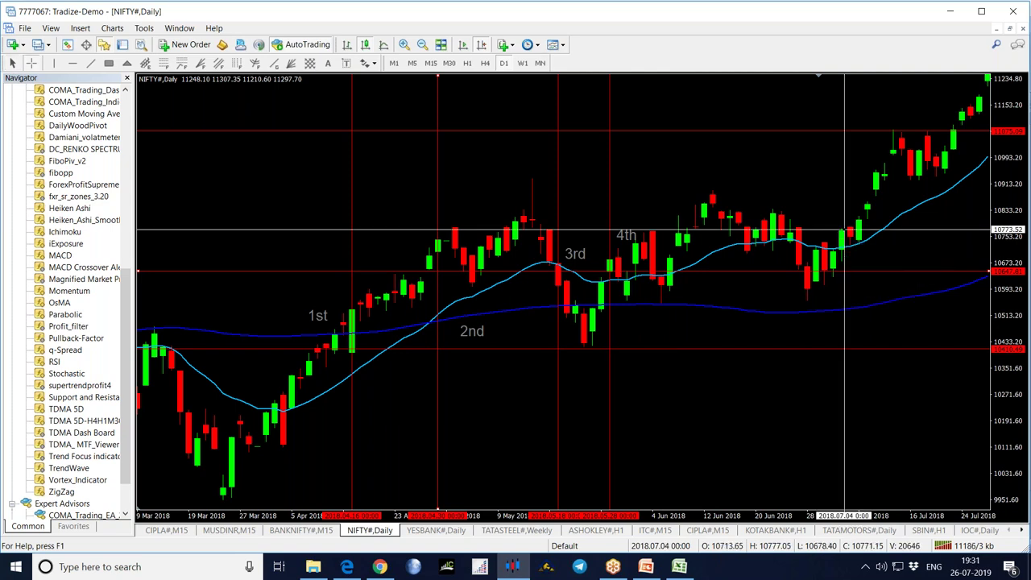
drag(845, 233, 981, 80)
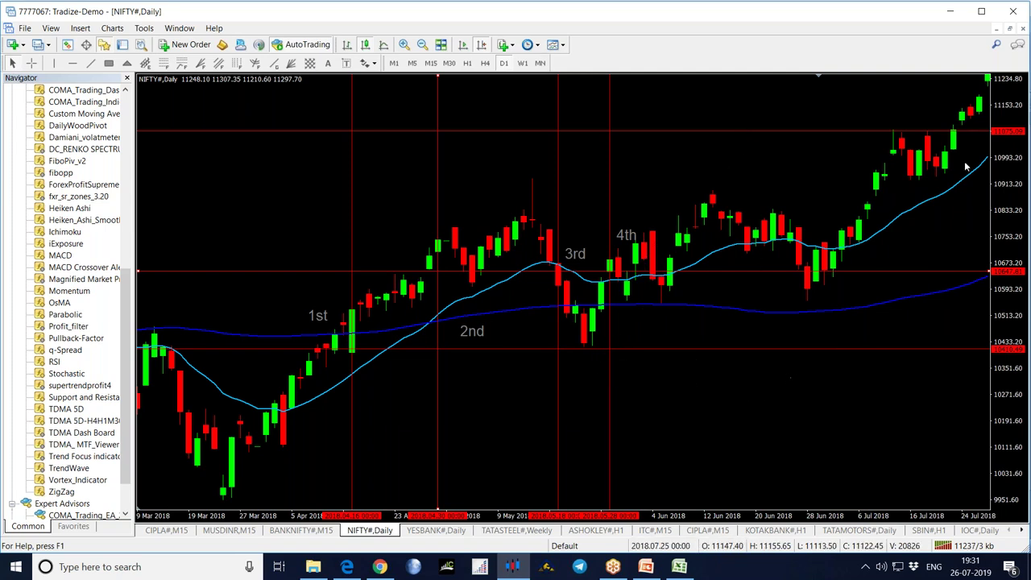
- Place a vertical line on the early September 2018 candle that closes below the 20 EMA after the rally
drag(832, 433, 771, 440)
scroll(771, 440, down, 8)
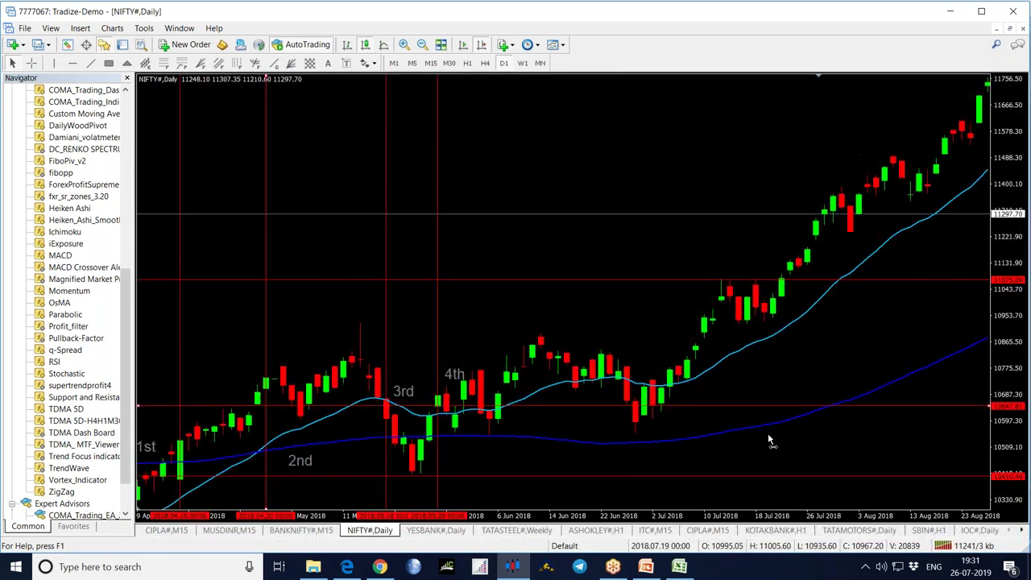
scroll(766, 360, down, 6)
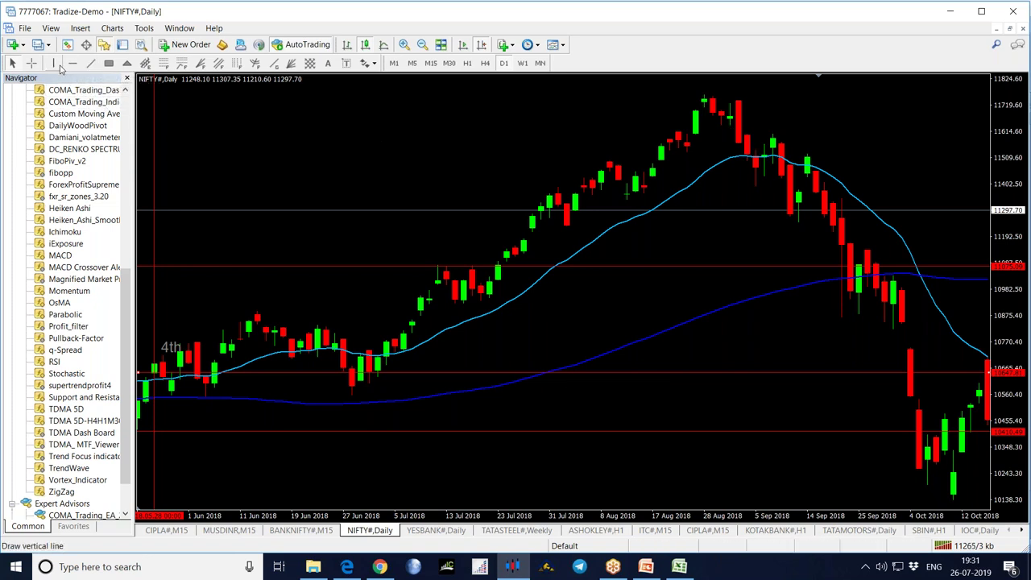
click(756, 161)
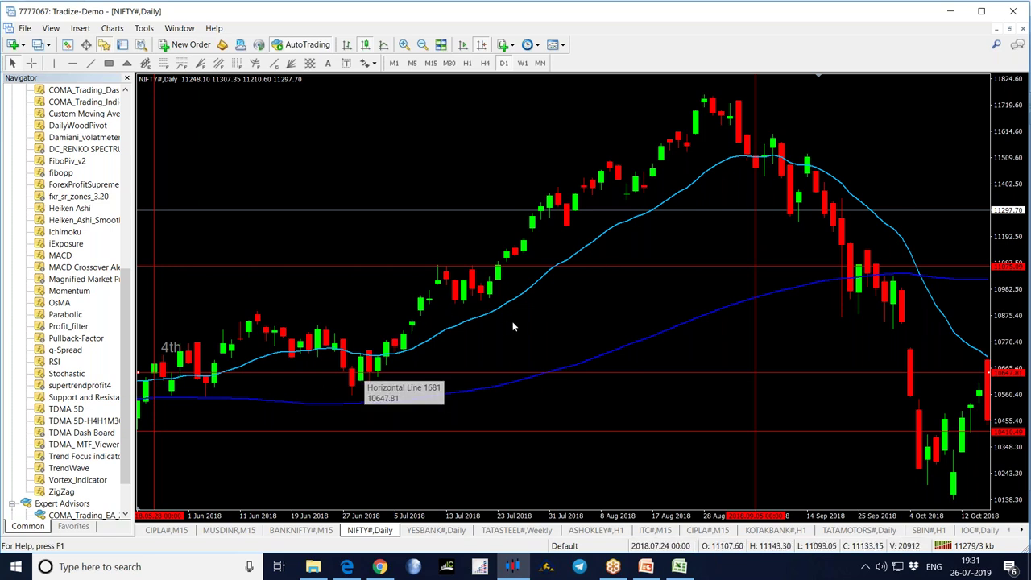
- Place a vertical line on the 7 September 2018 candle closing back above the 20 EMA and measure upward from it
mouse_move(432, 397)
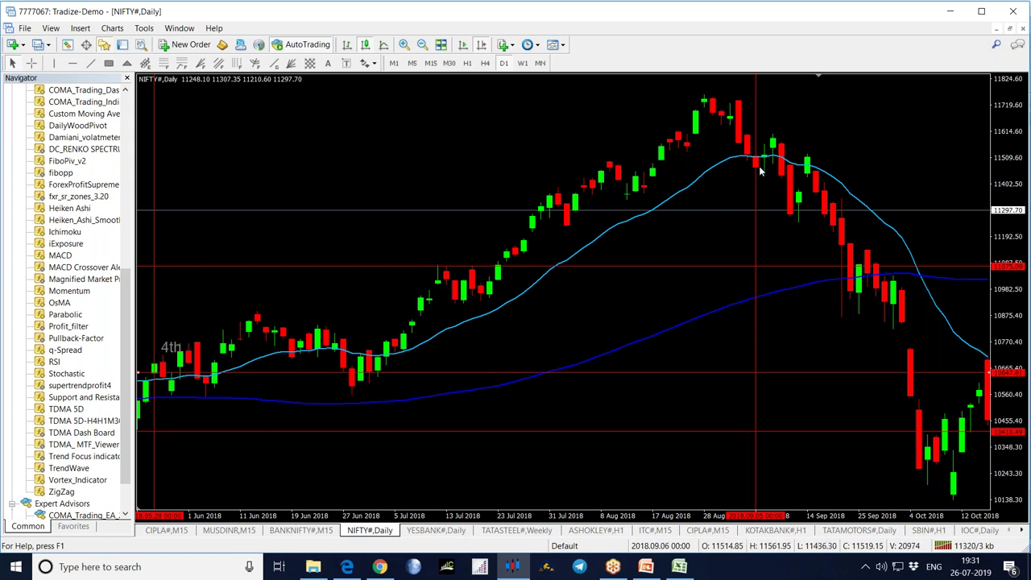
mouse_move(756, 169)
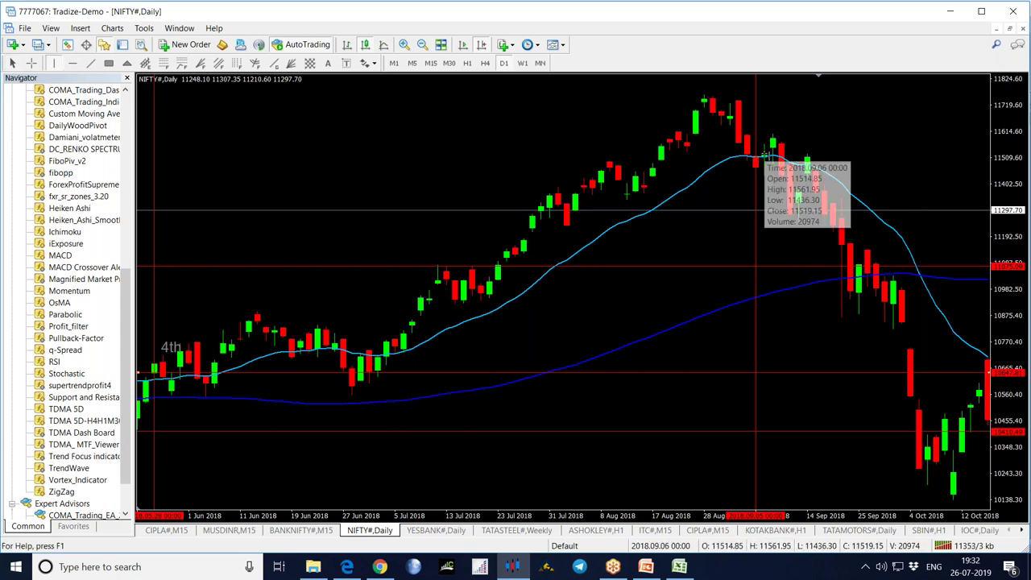
drag(763, 185, 772, 183)
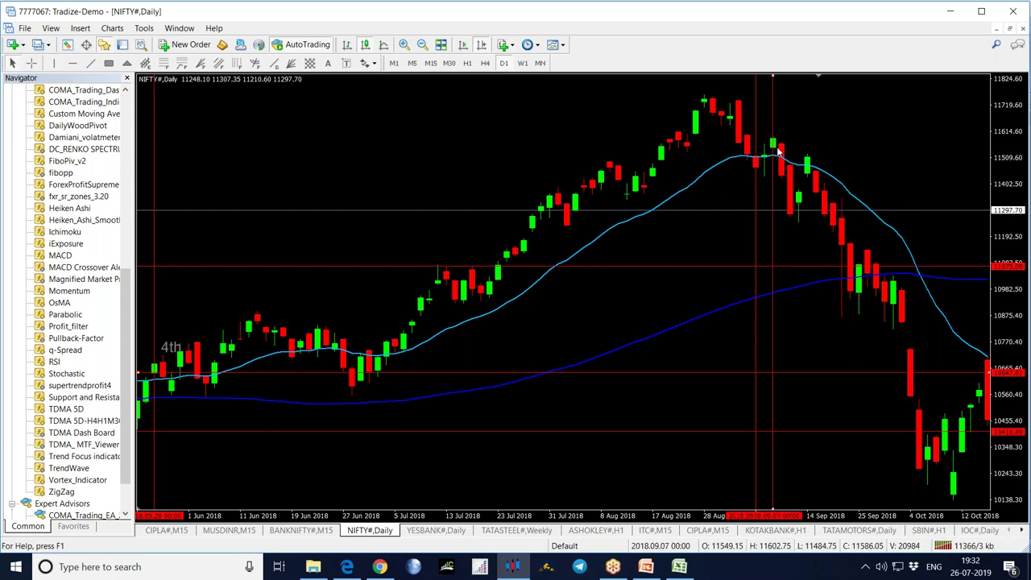
middle_click(776, 149)
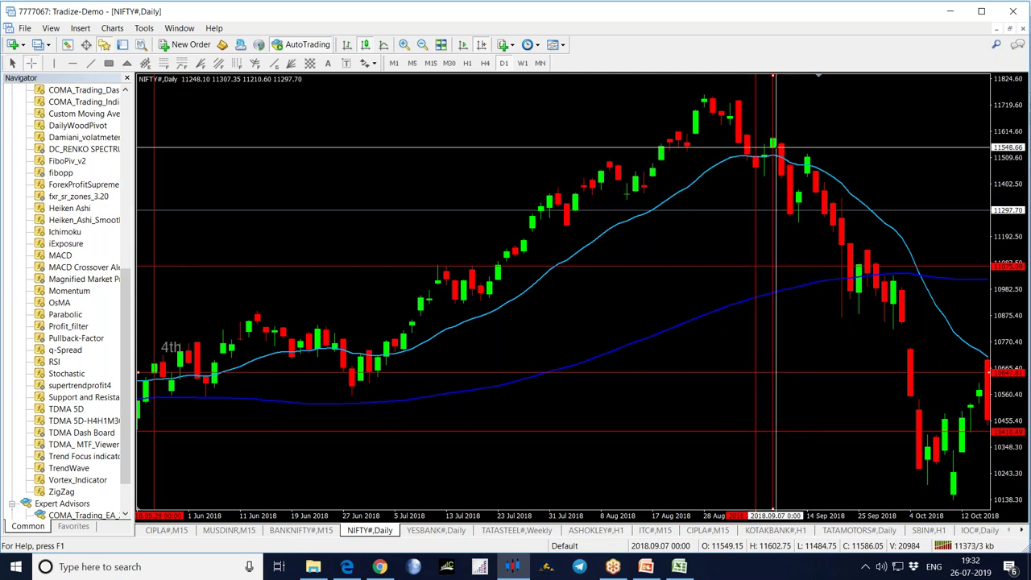
drag(774, 147, 775, 88)
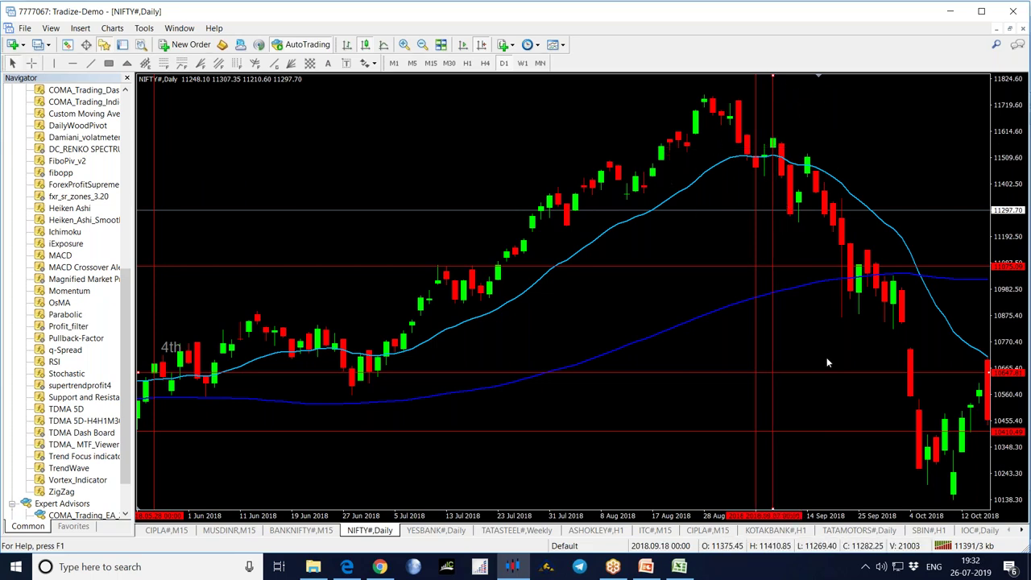
- Move the 7 September vertical line to 24 September 2018 and the 5 September one to 8 October 2018
drag(824, 352, 714, 362)
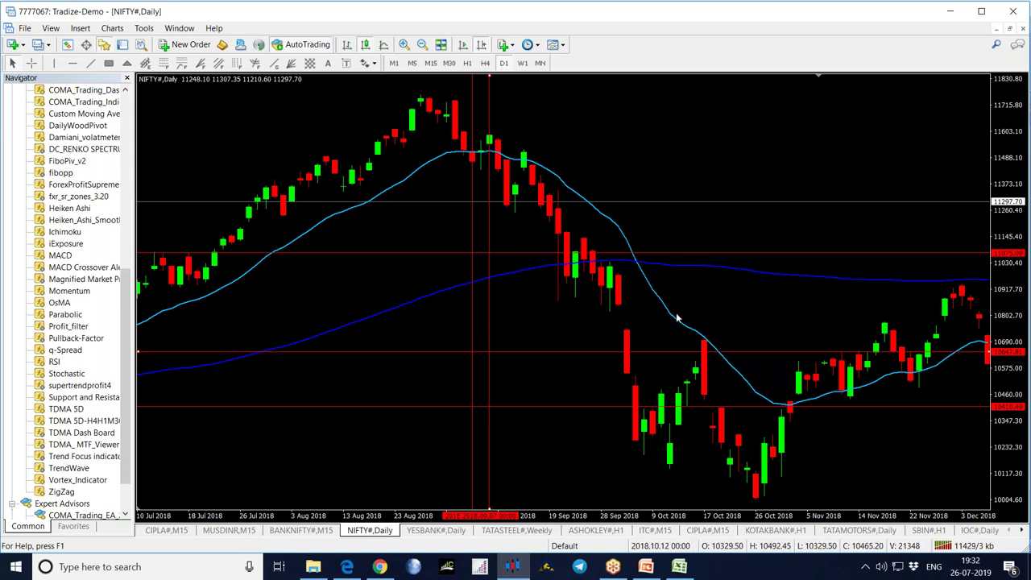
drag(488, 324, 565, 317)
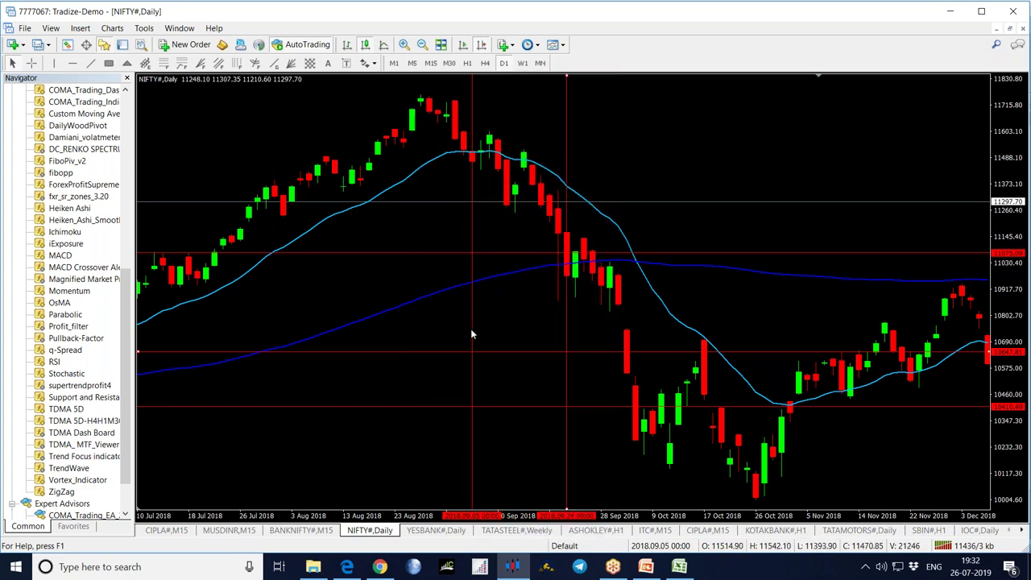
drag(473, 335, 416, 341)
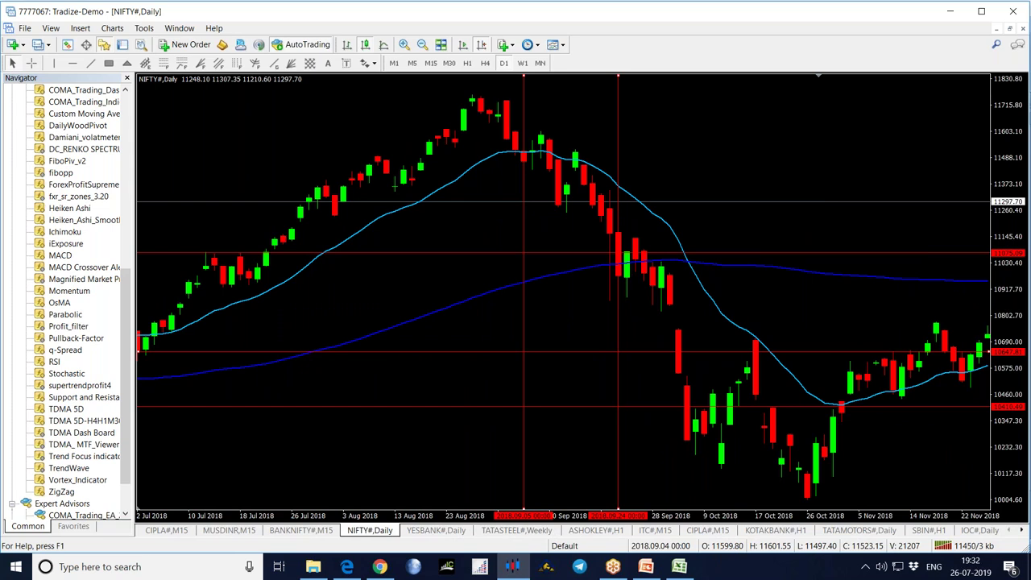
drag(524, 322, 695, 310)
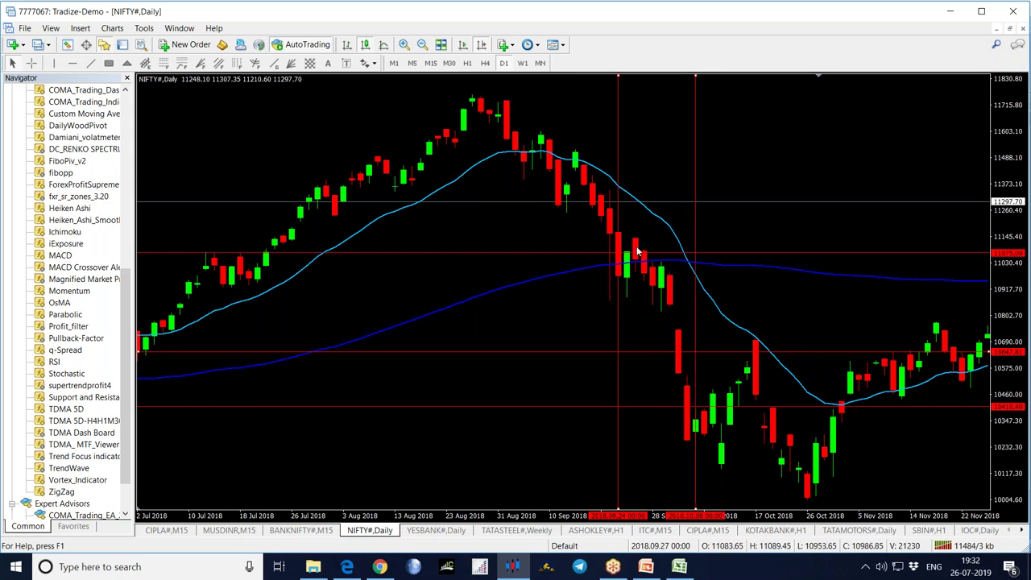
- Delete the three horizontal entry, stop-loss and target lines from the chart
mouse_move(619, 276)
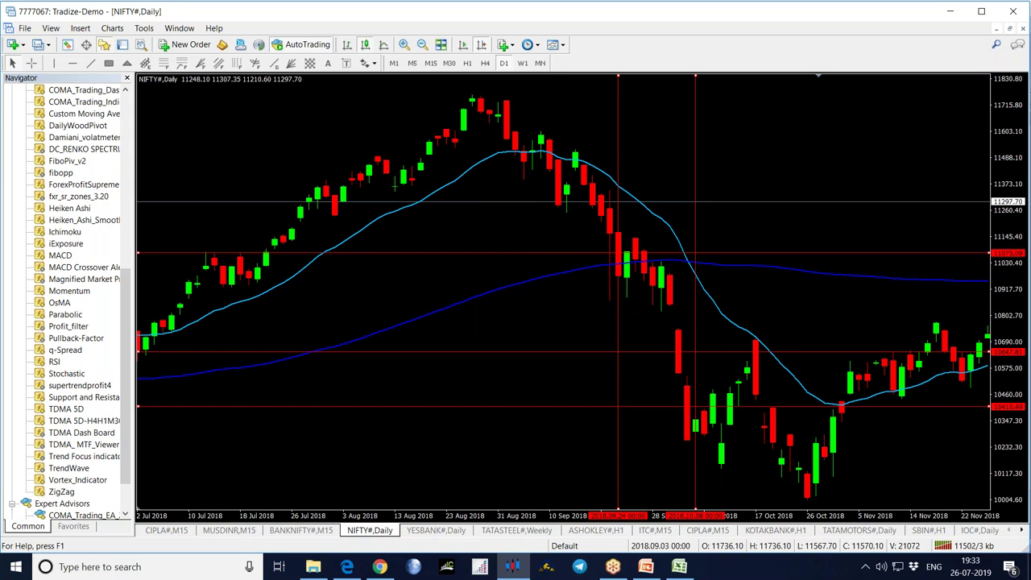
mouse_move(620, 153)
mouse_down()
mouse_move(629, 151)
mouse_move(618, 153)
mouse_up()
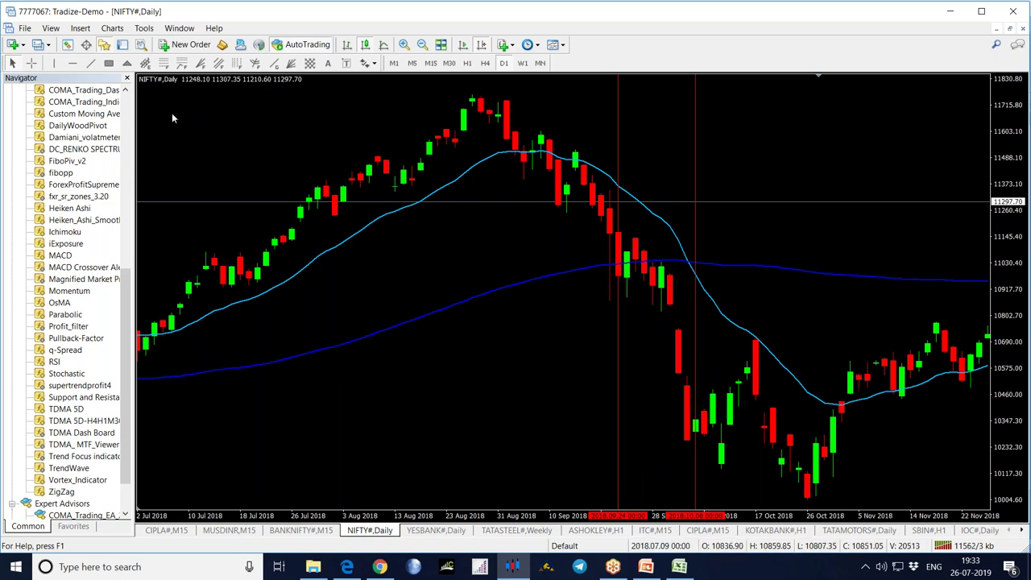
- Place vertical lines on the 2 November 2018 candle above the 20 EMA and the 22 November 2018 candle closing below it
click(54, 63)
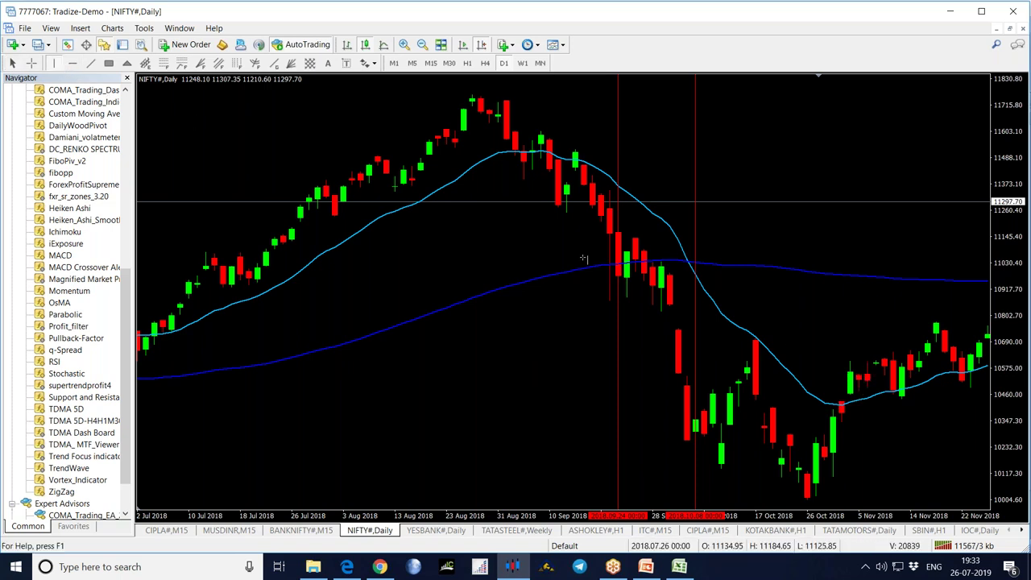
click(851, 373)
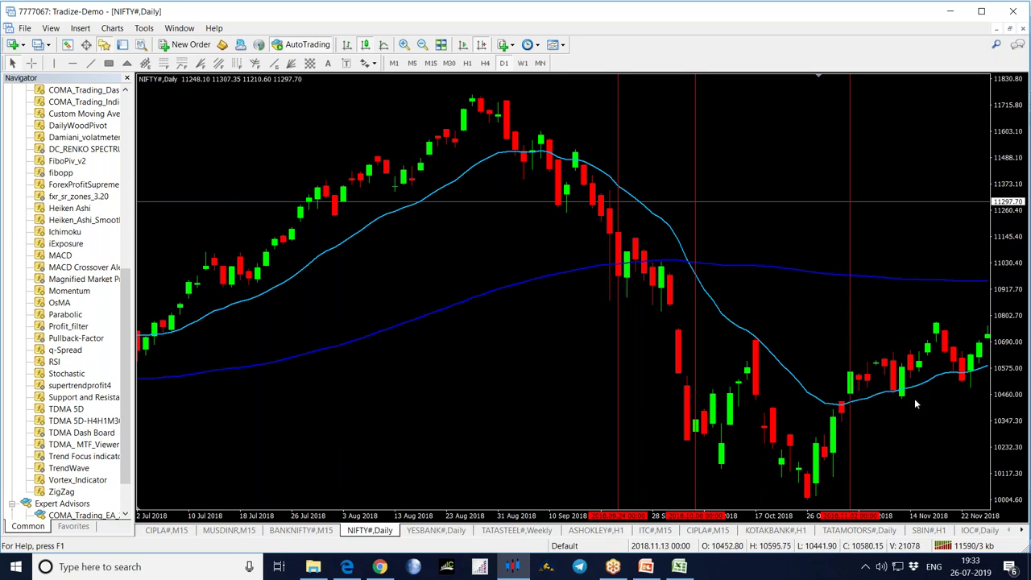
drag(948, 397, 807, 385)
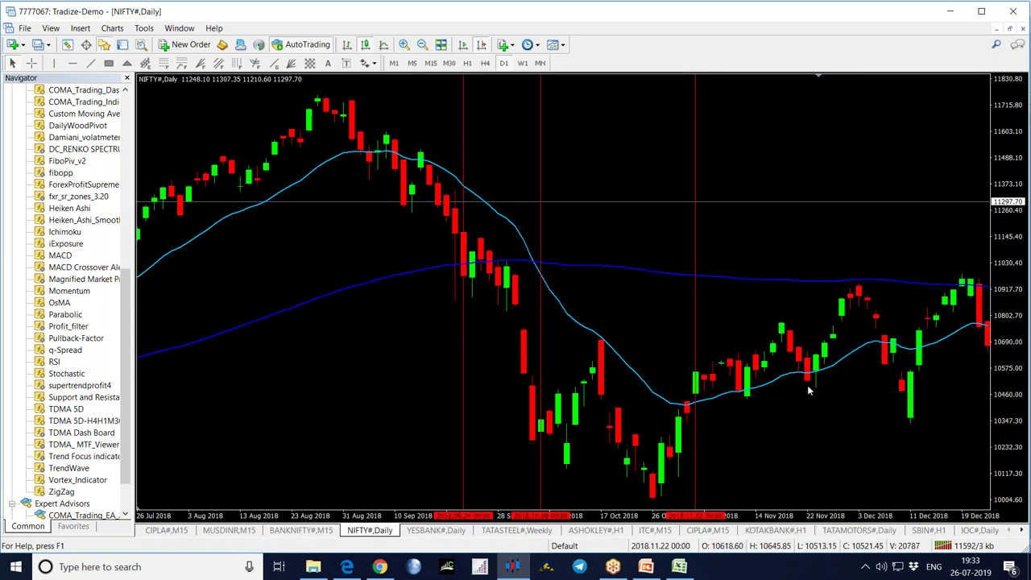
mouse_move(812, 386)
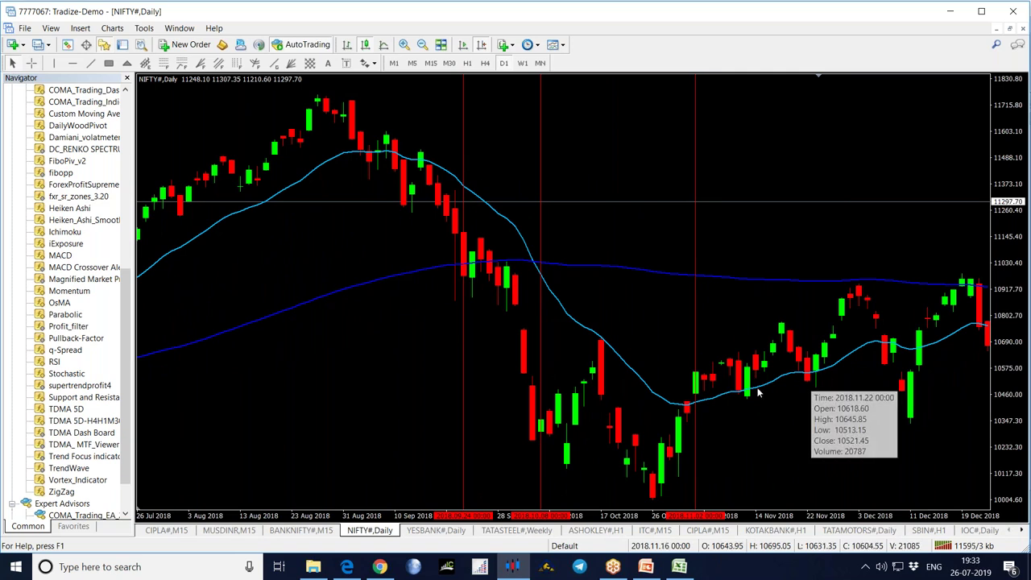
click(56, 70)
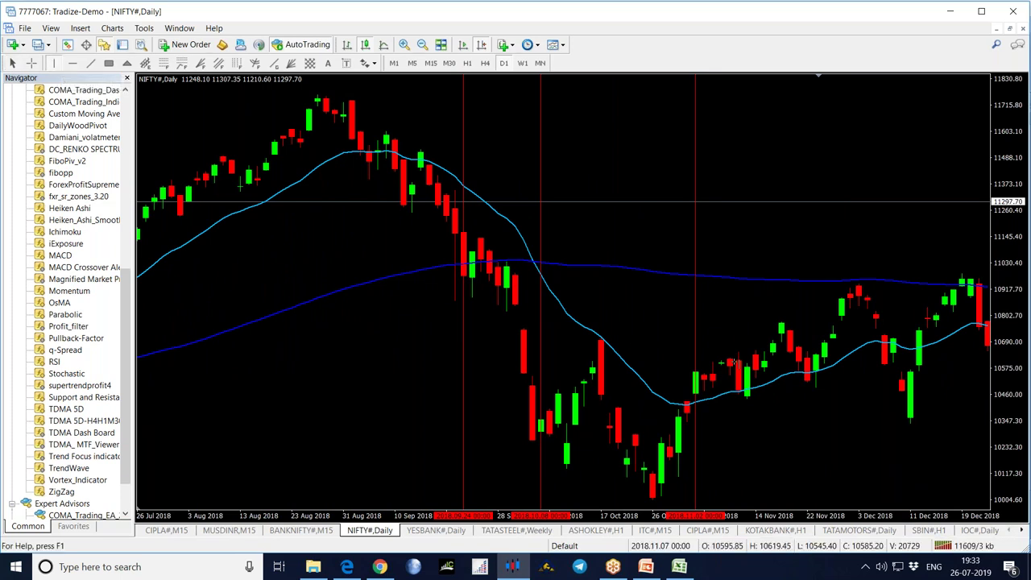
click(808, 377)
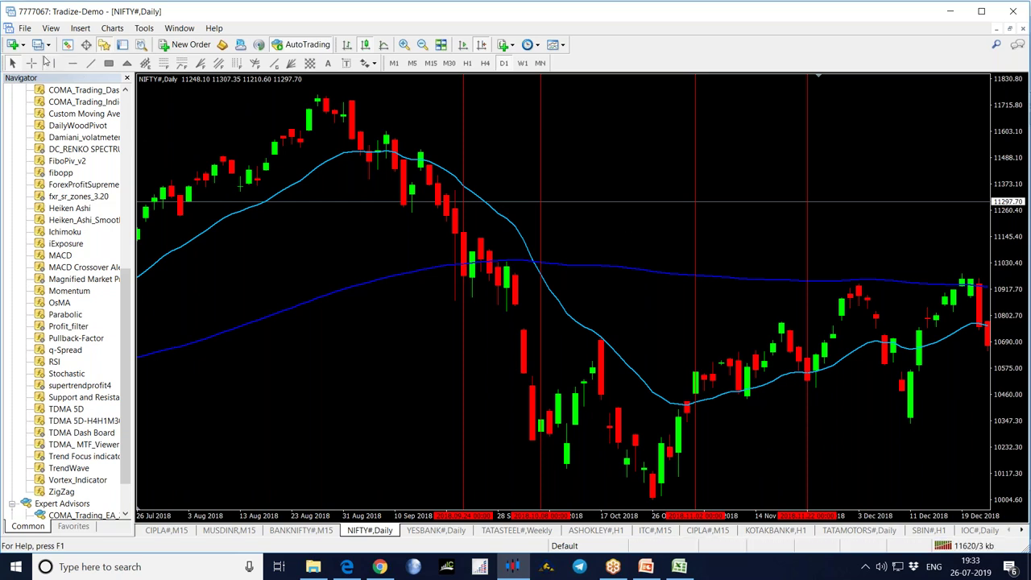
- Draw a horizontal line at about 10791.60, just above the 19 November 2018 swing high
click(785, 319)
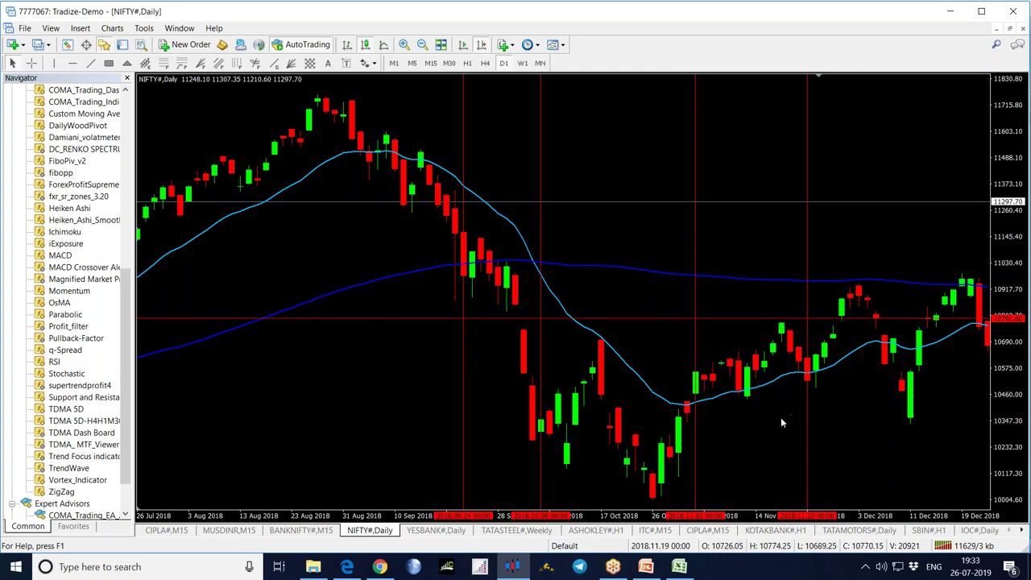
scroll(852, 414, up, 5)
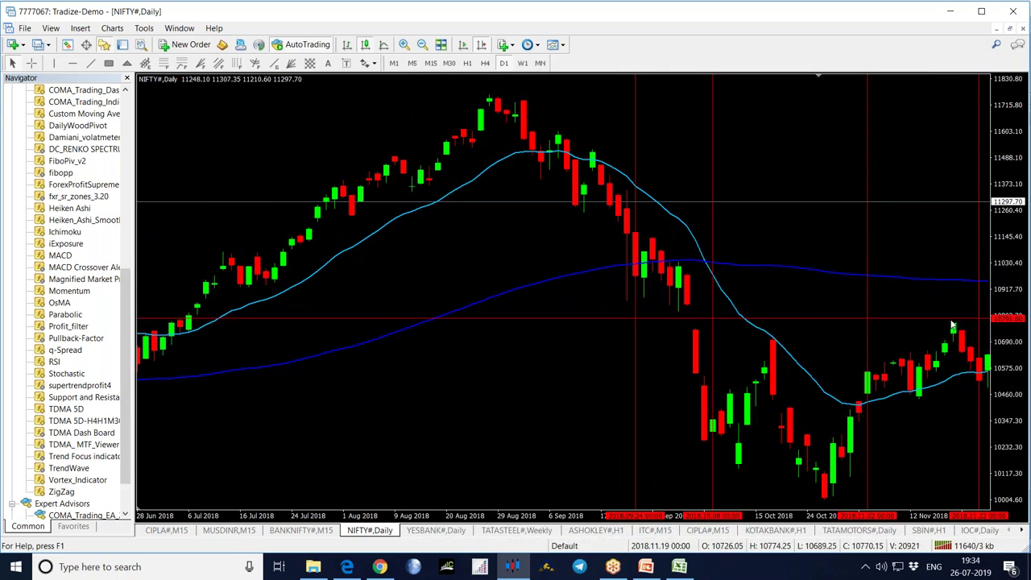
middle_click(960, 419)
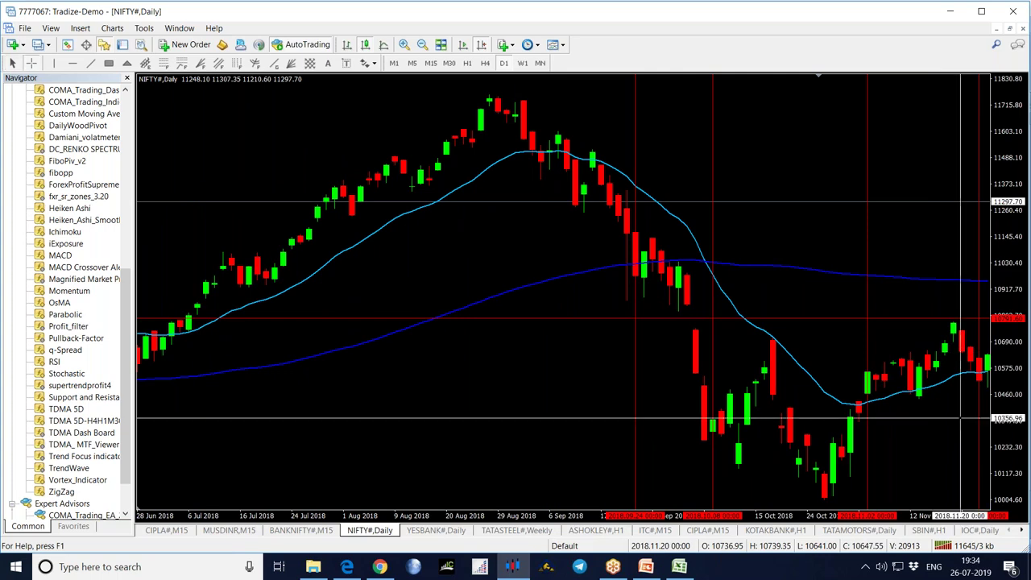
middle_click(964, 383)
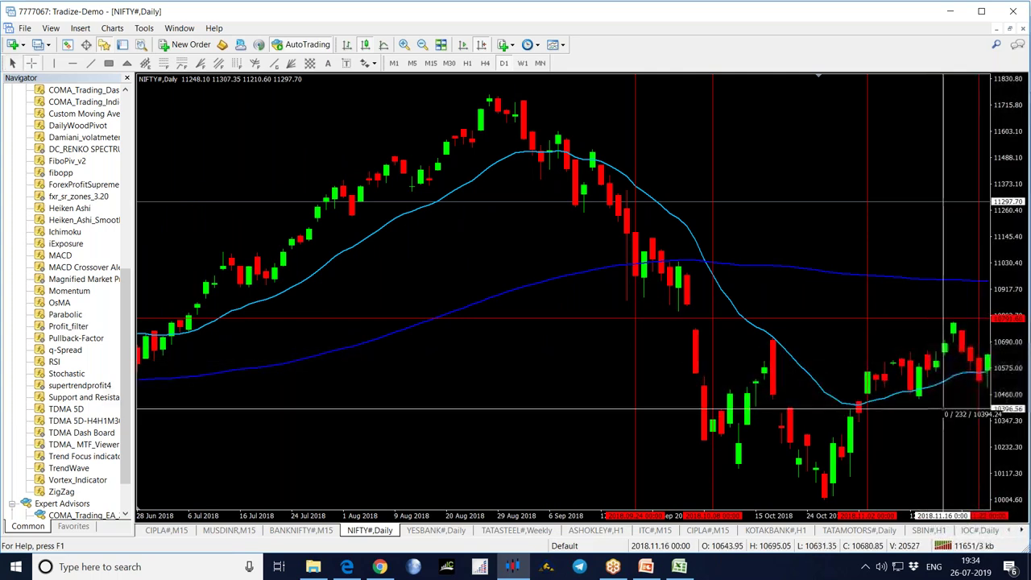
drag(937, 416, 844, 377)
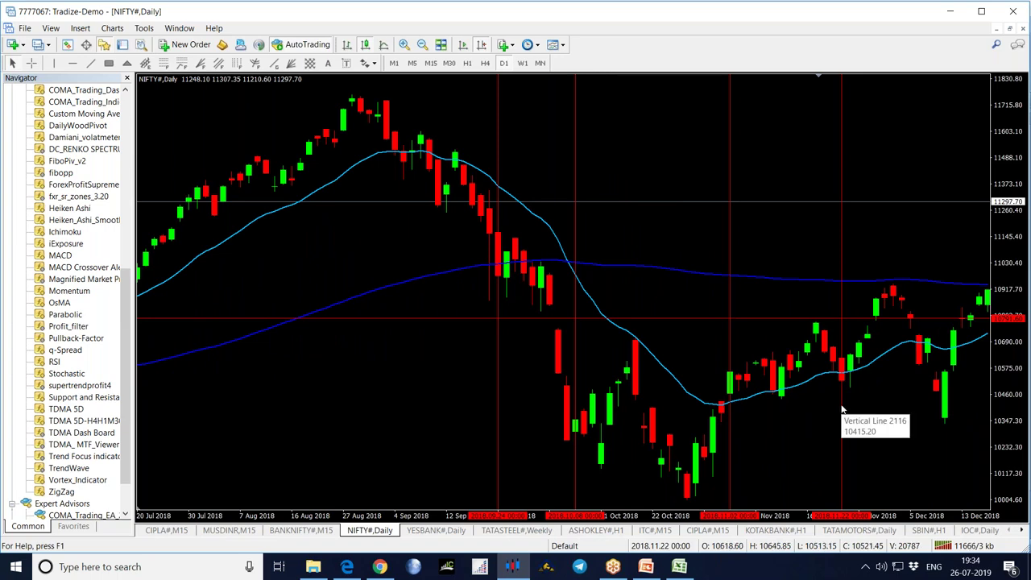
- Measure the price move from the 22 November 2018 candle's close up to the late November rally candles
scroll(844, 411, down, 2)
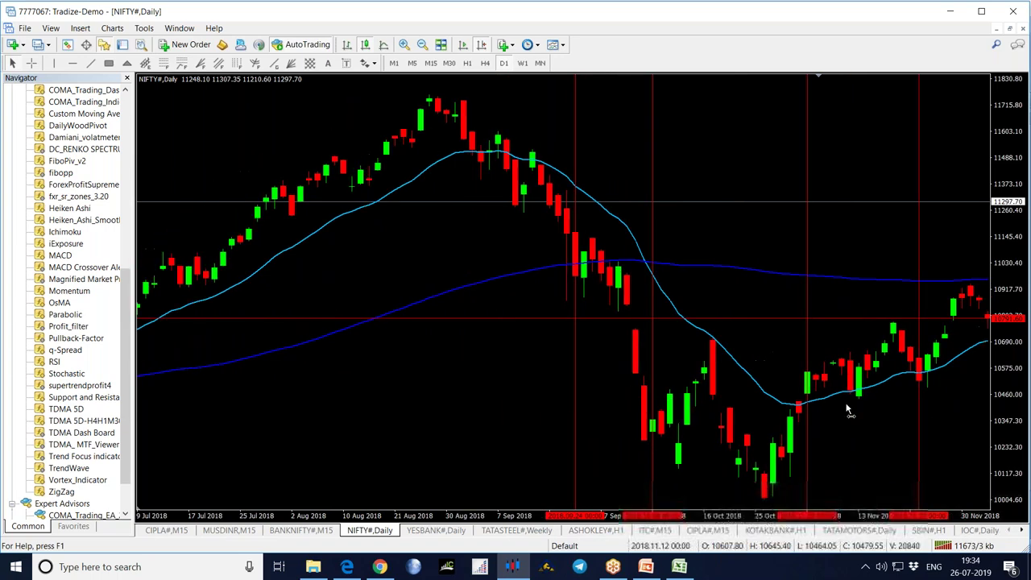
drag(827, 410, 866, 300)
middle_click(830, 385)
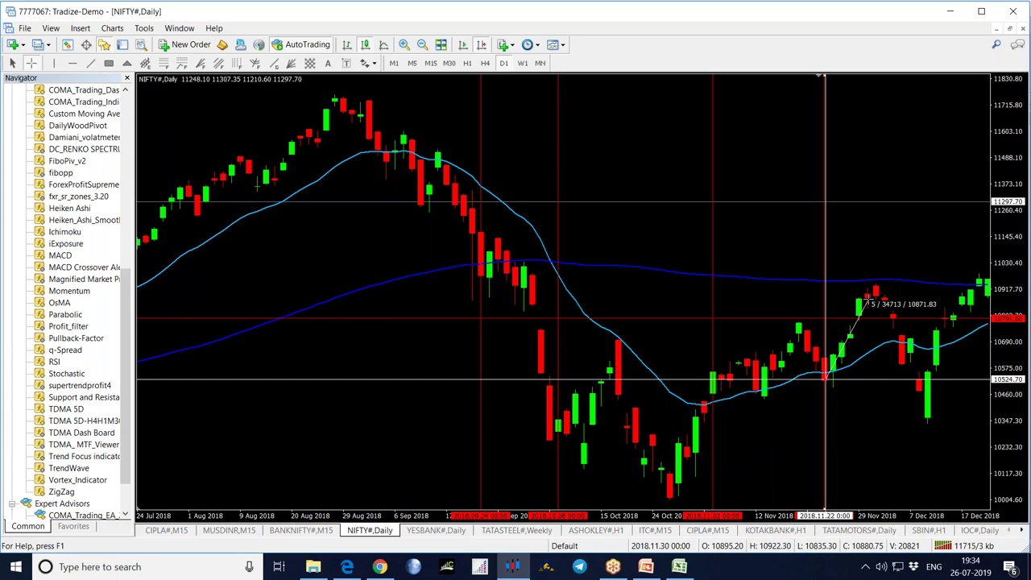
drag(866, 301, 866, 300)
- Place a vertical line on the 6 December 2018 candle that closes below the 20 EMA
scroll(846, 437, down, 5)
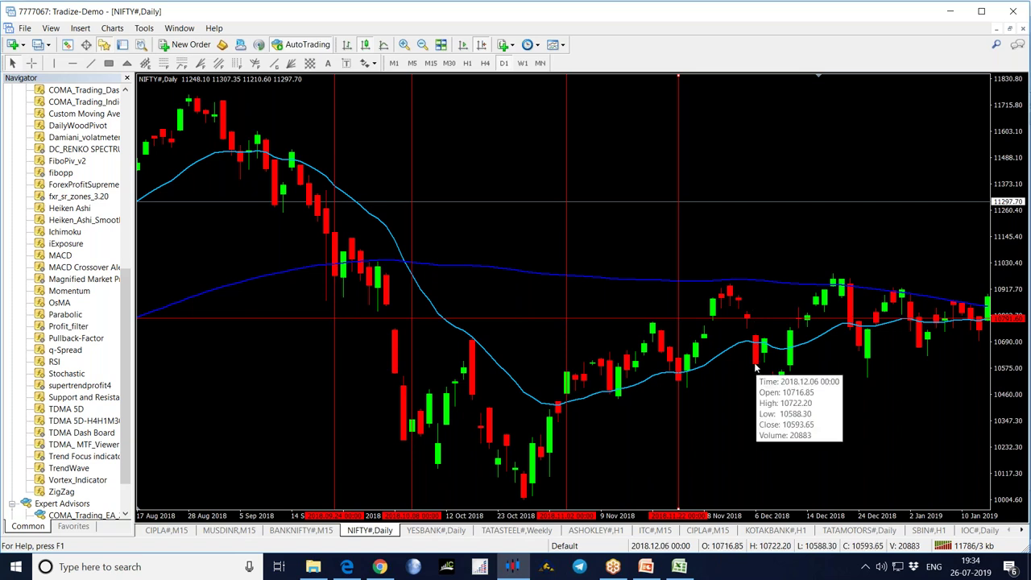
click(55, 64)
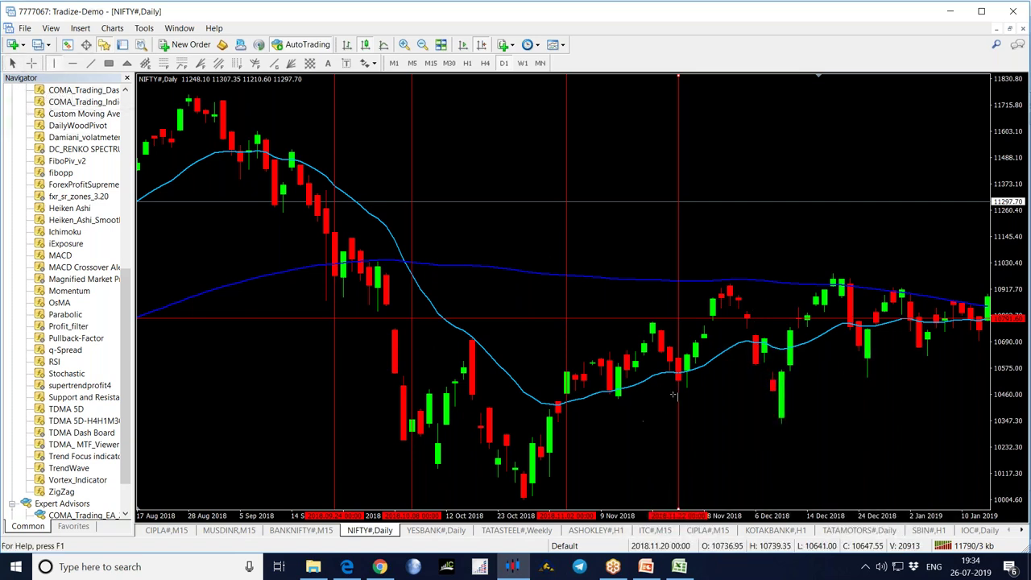
click(755, 362)
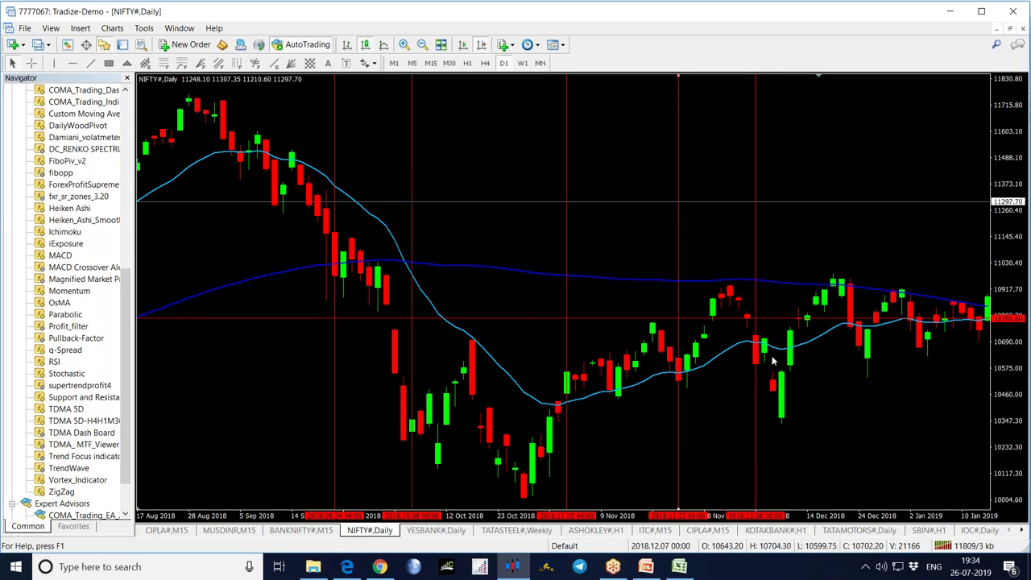
- Measure from the 7 December 2018 candle up to the 100 SMA above the early December high
mouse_move(749, 355)
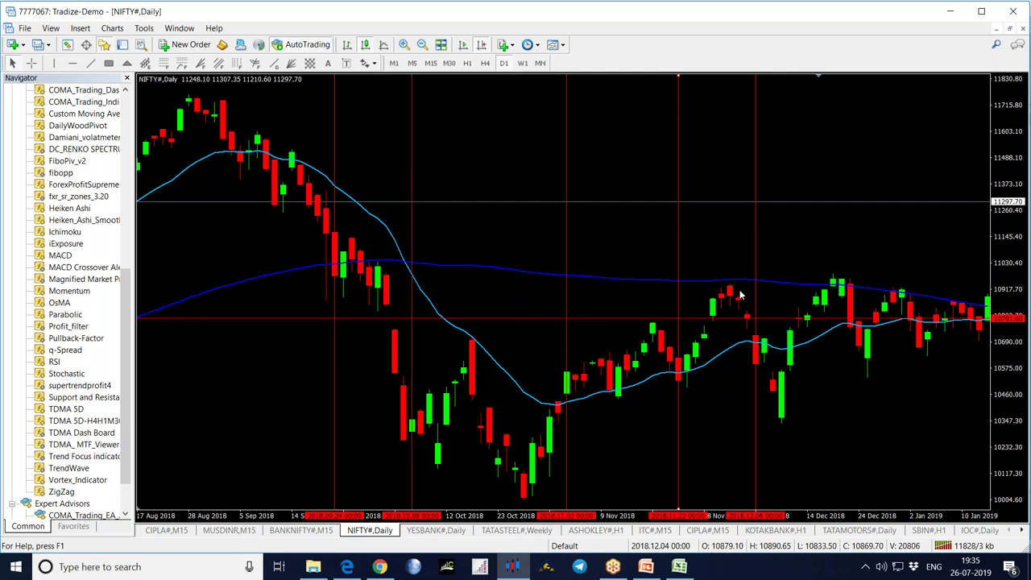
middle_click(757, 369)
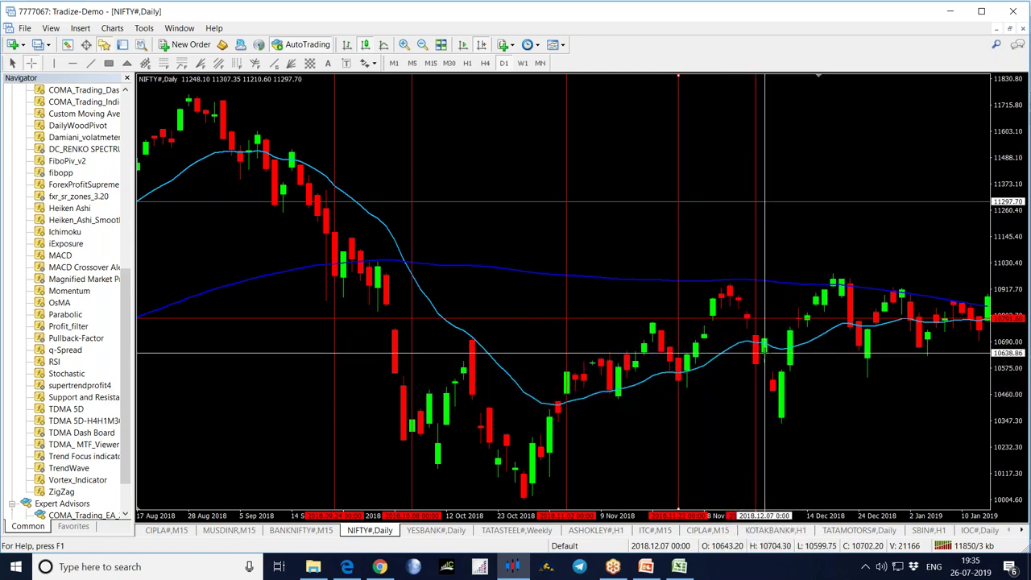
drag(764, 353, 736, 280)
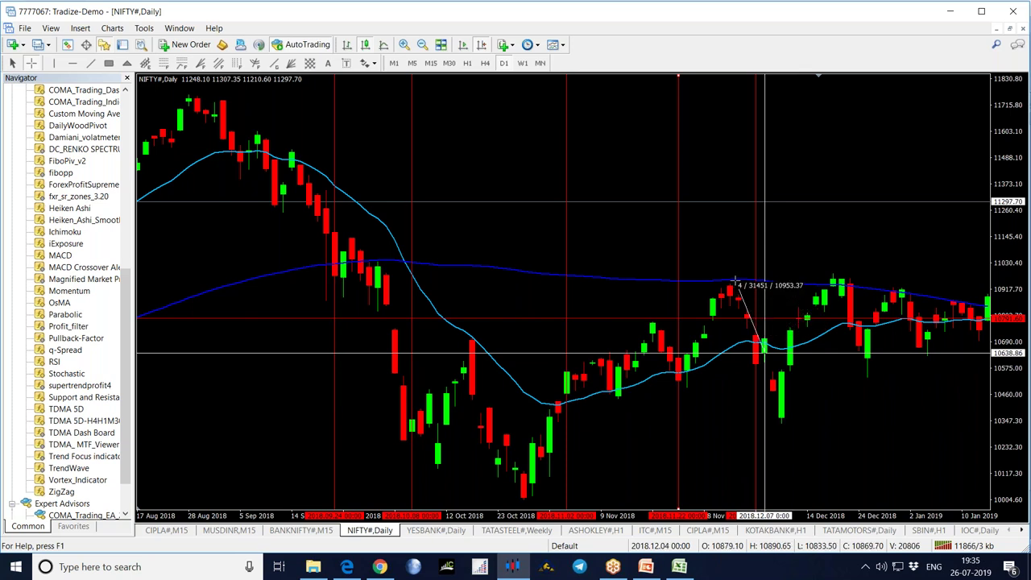
drag(736, 280, 831, 501)
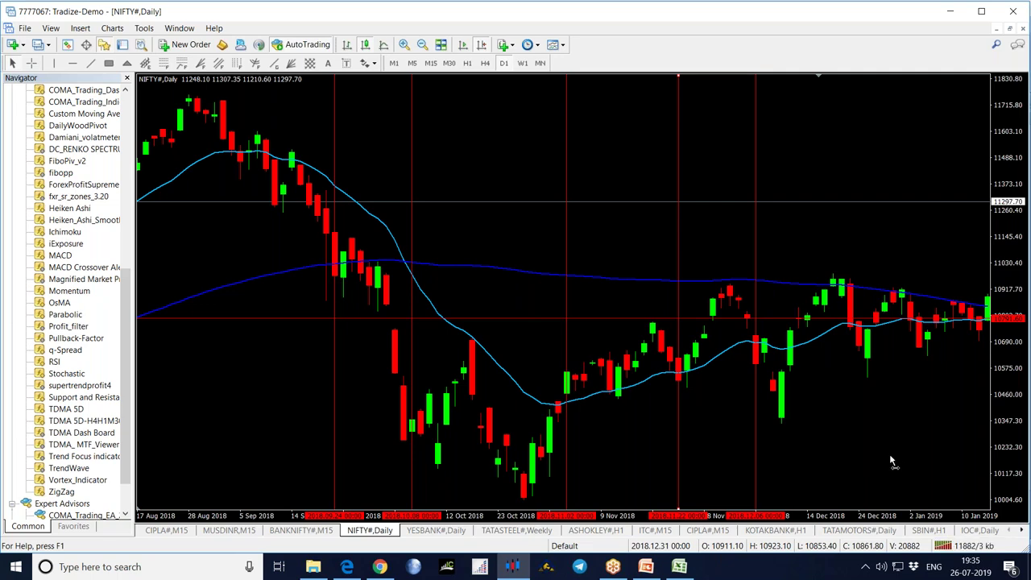
- Examine the mid-January 2019 candles and the 20 EMA crossing above the 100 SMA
scroll(870, 453, down, 5)
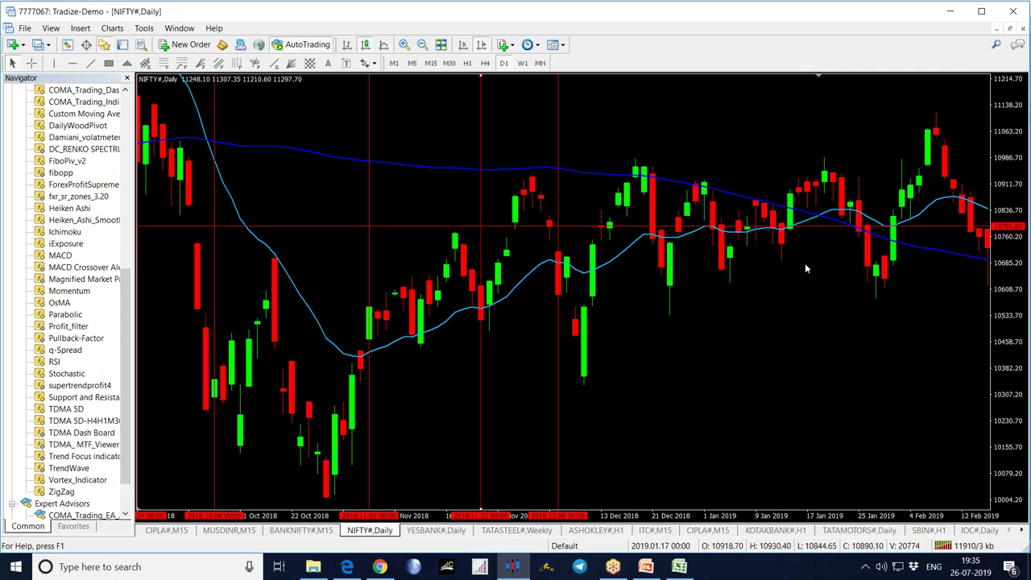
scroll(806, 278, down, 5)
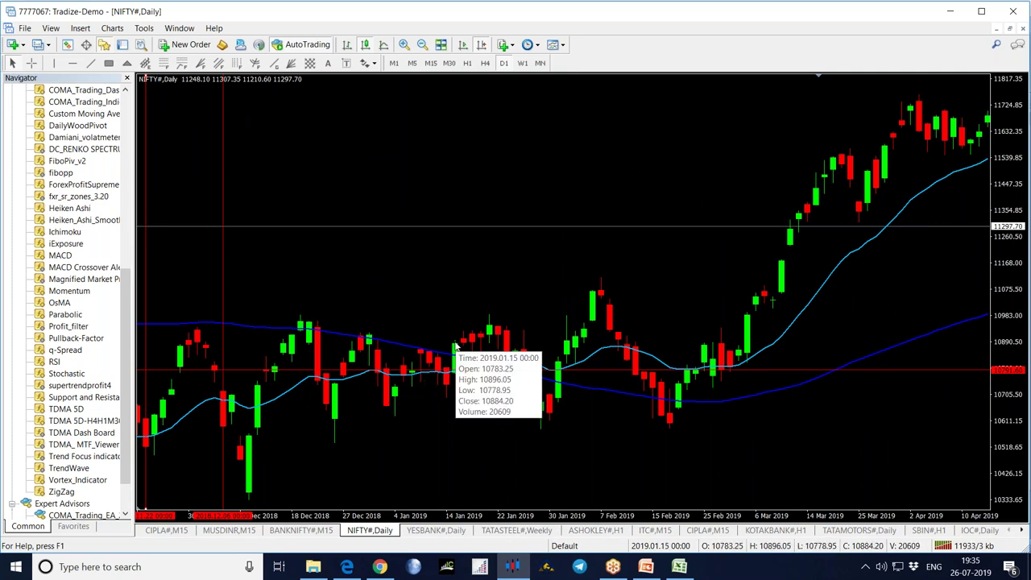
mouse_move(455, 346)
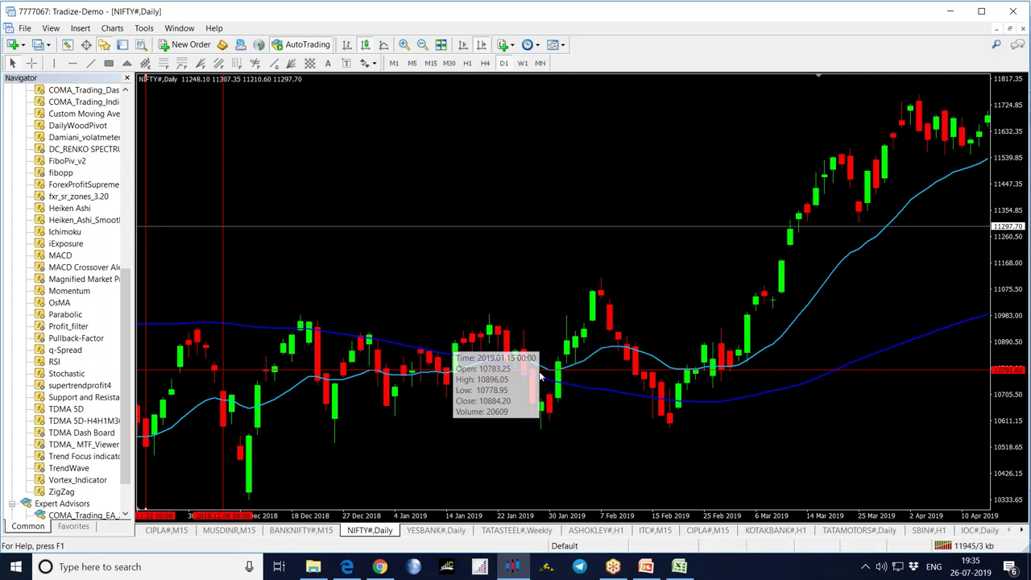
mouse_move(487, 367)
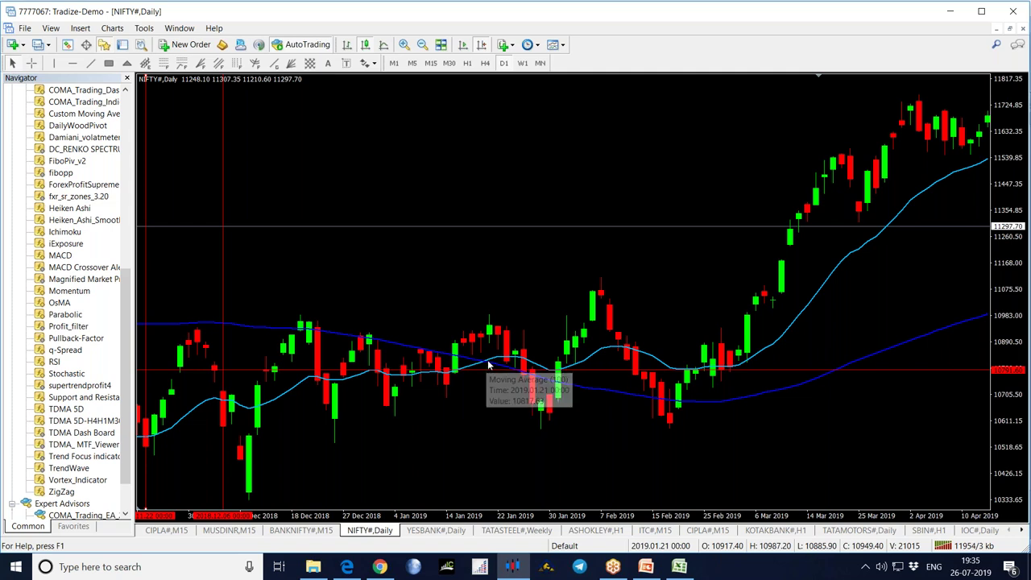
- Measure from the 1 February 2019 candle above the 20 EMA up to the March 2019 rally
mouse_move(520, 356)
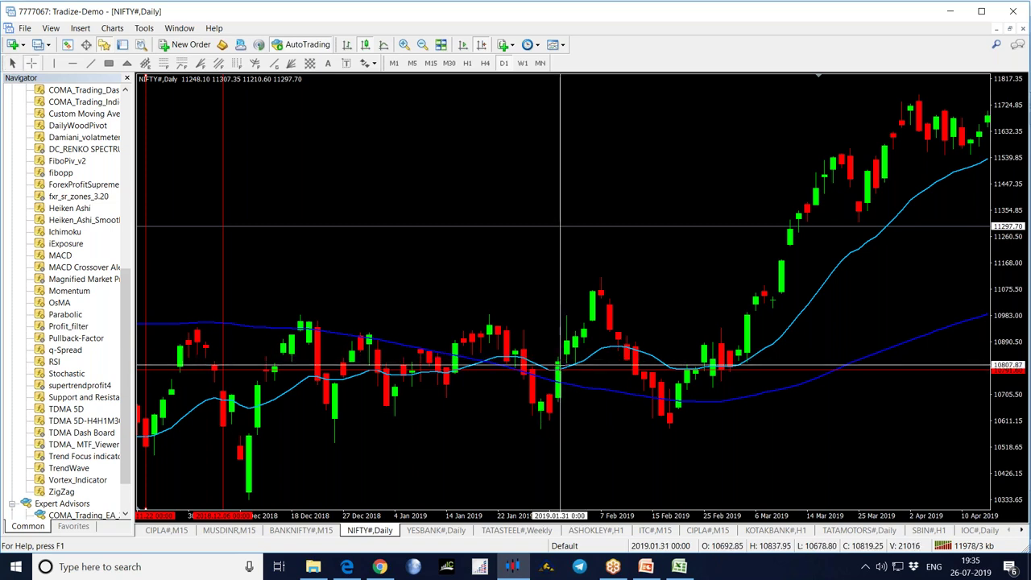
mouse_move(562, 364)
mouse_down()
mouse_move(545, 432)
mouse_move(648, 435)
mouse_move(675, 423)
mouse_move(561, 414)
mouse_move(564, 366)
mouse_up()
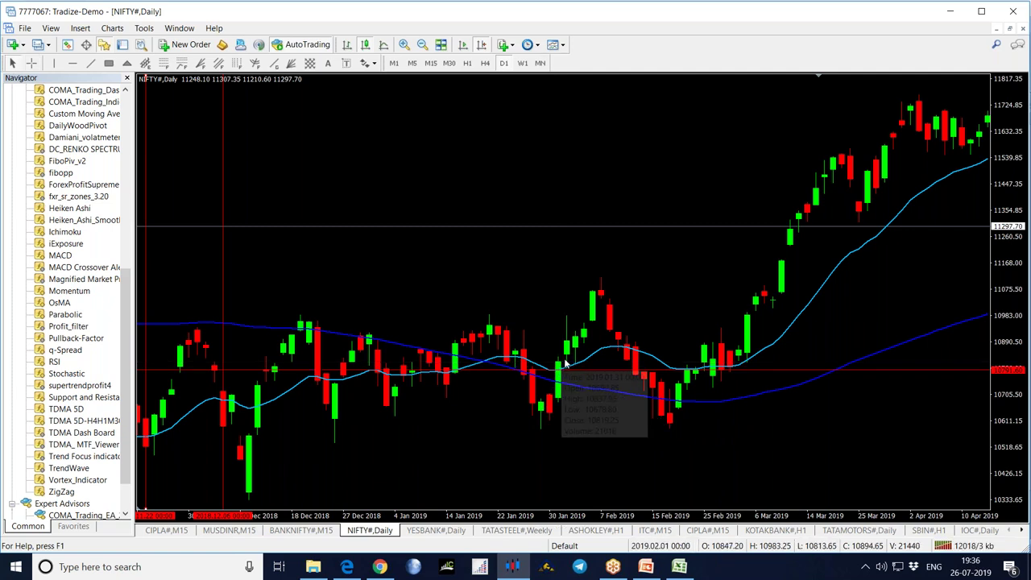
middle_click(566, 366)
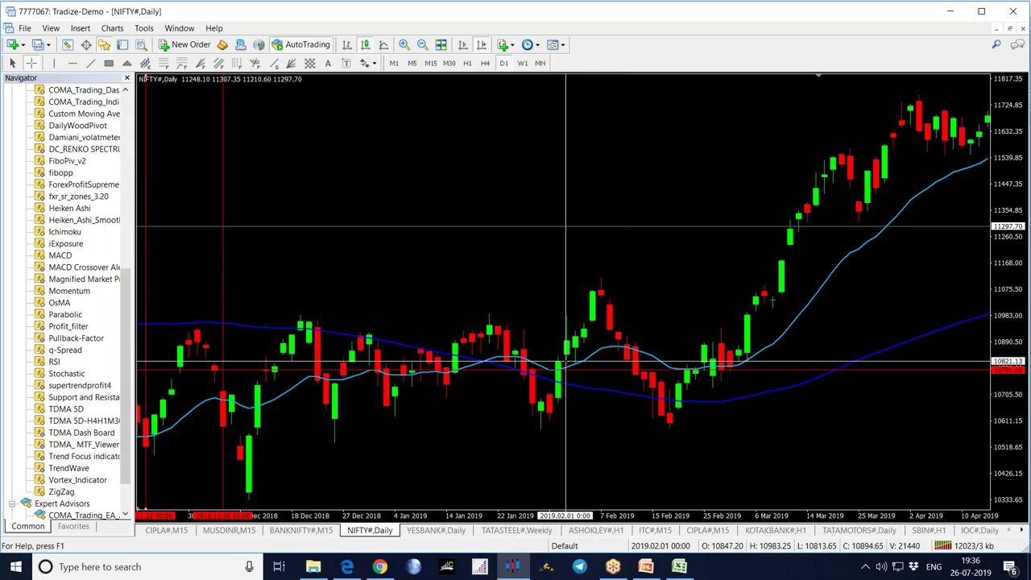
drag(565, 364, 797, 213)
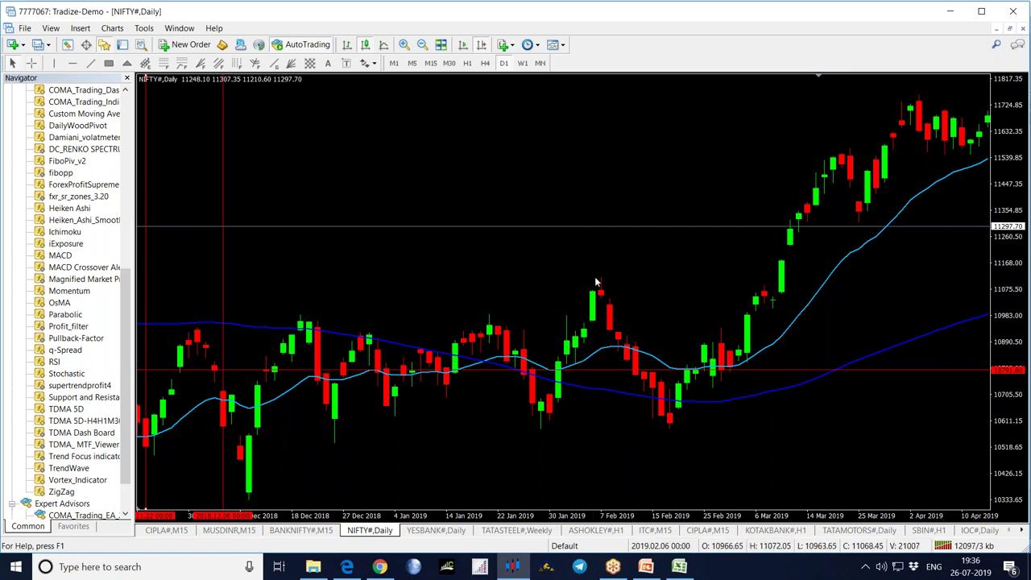
- Measure from the 6 May 2019 candle below the 20 EMA to the 20 EMA at the 17 May candle
mouse_move(697, 373)
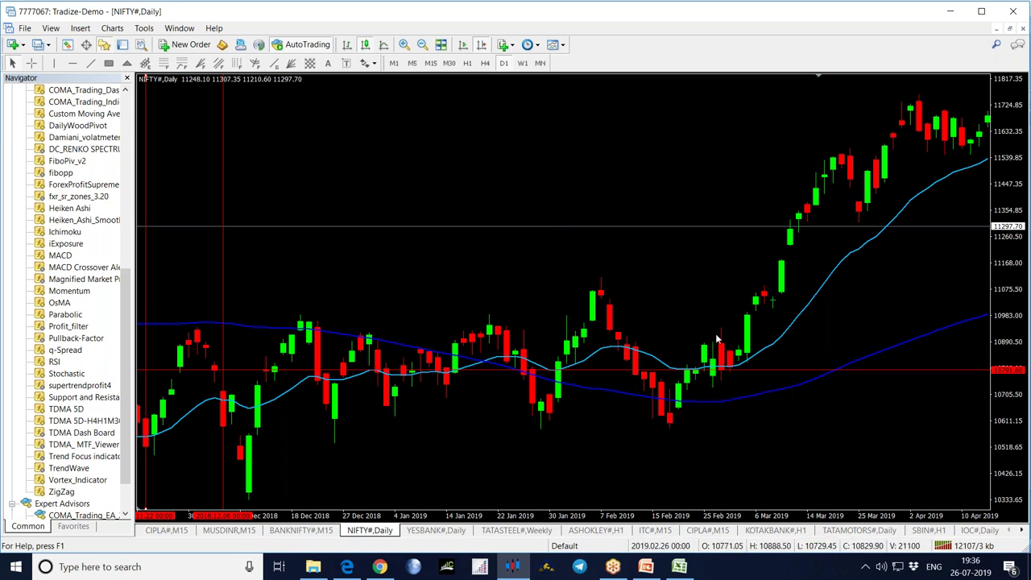
drag(900, 249, 580, 338)
drag(921, 345, 539, 317)
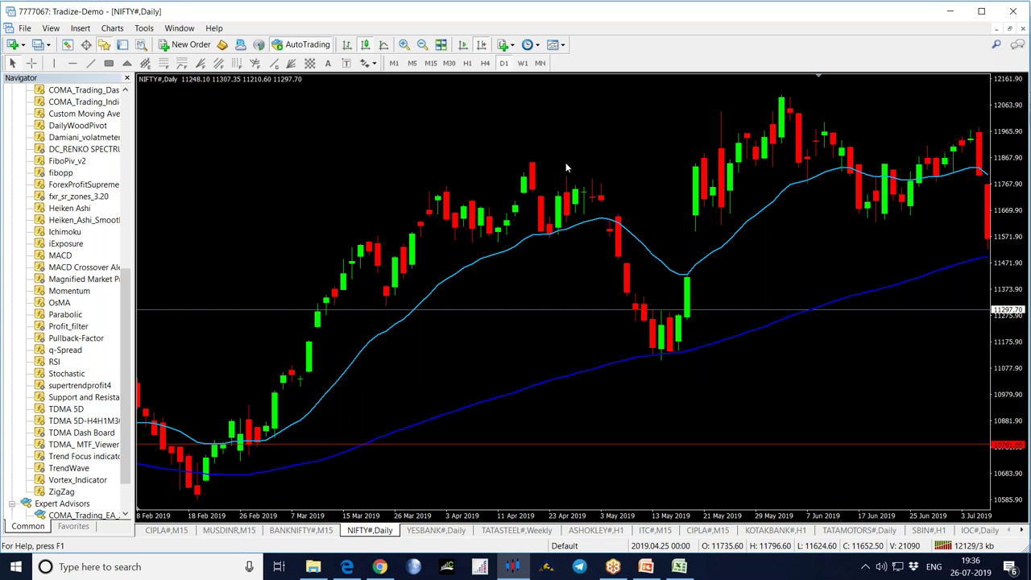
middle_click(612, 237)
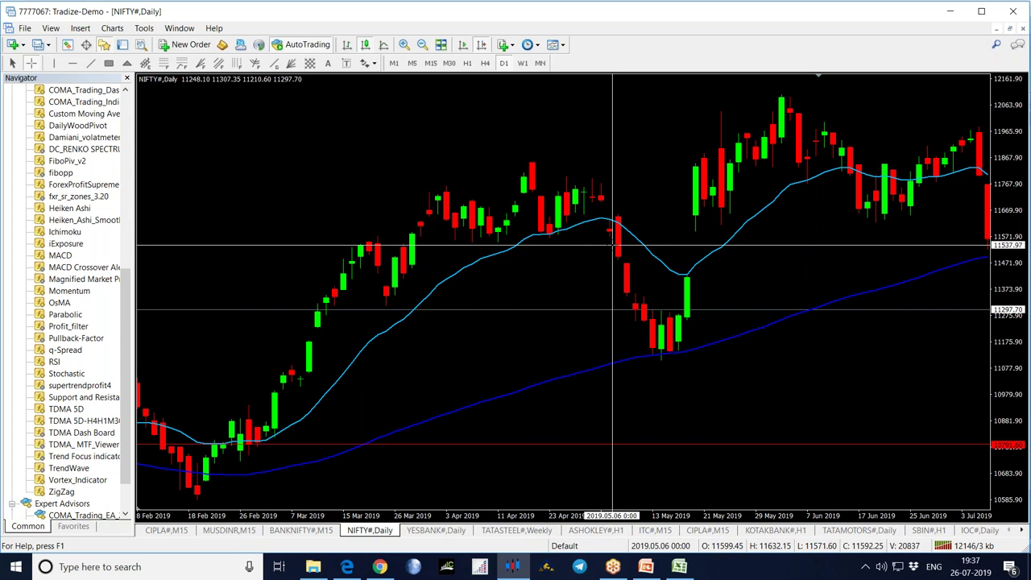
drag(617, 244, 683, 274)
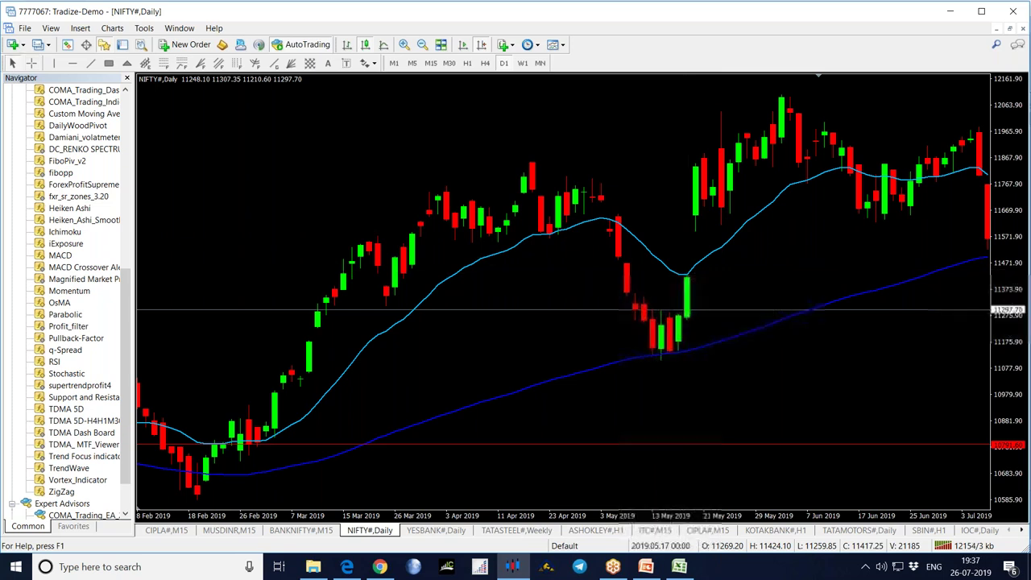
- Measure from above the 17 May 2019 candle down to the 14 May low and up to the 3 June high
middle_click(697, 224)
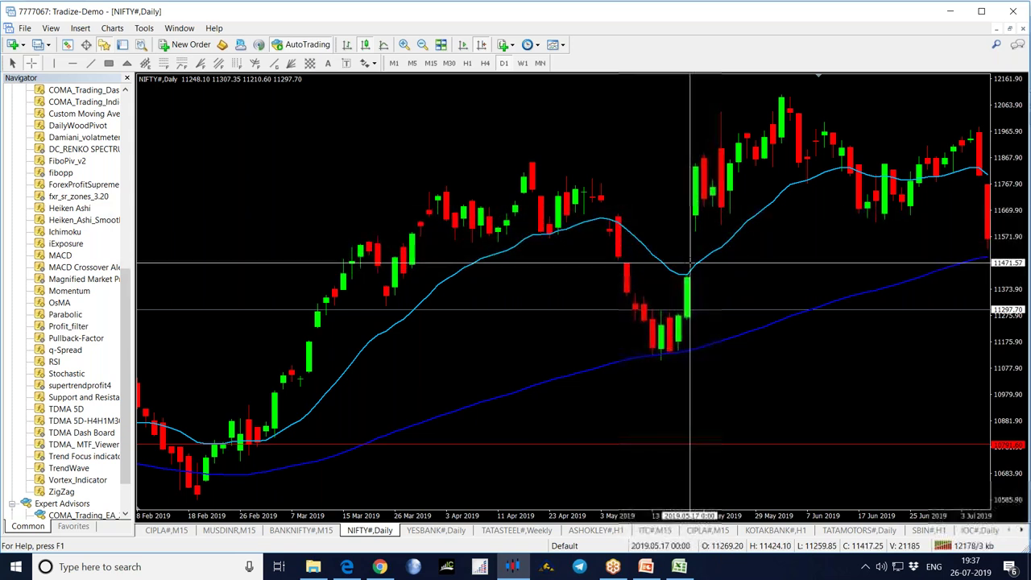
drag(690, 263, 661, 360)
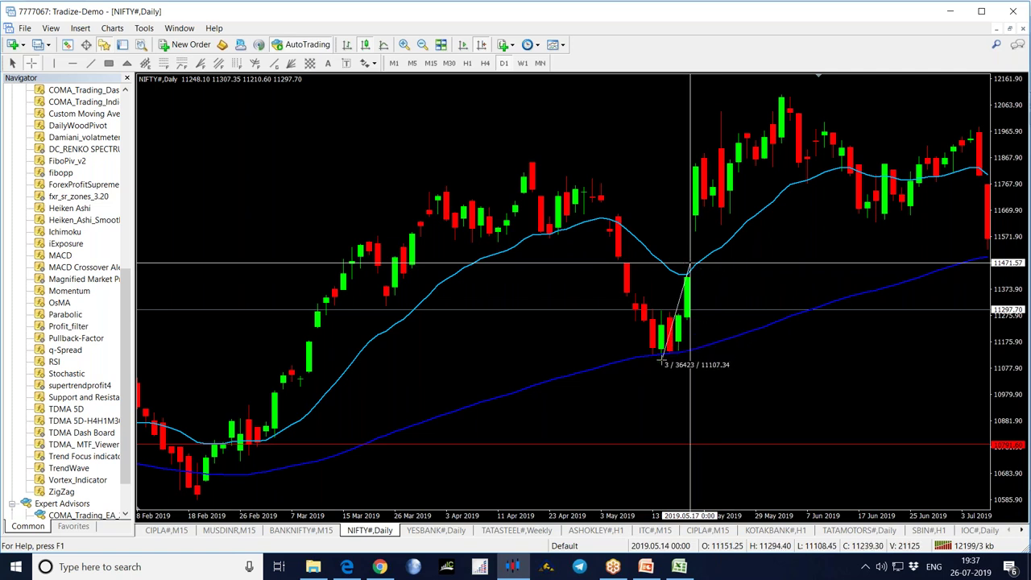
drag(660, 361, 782, 95)
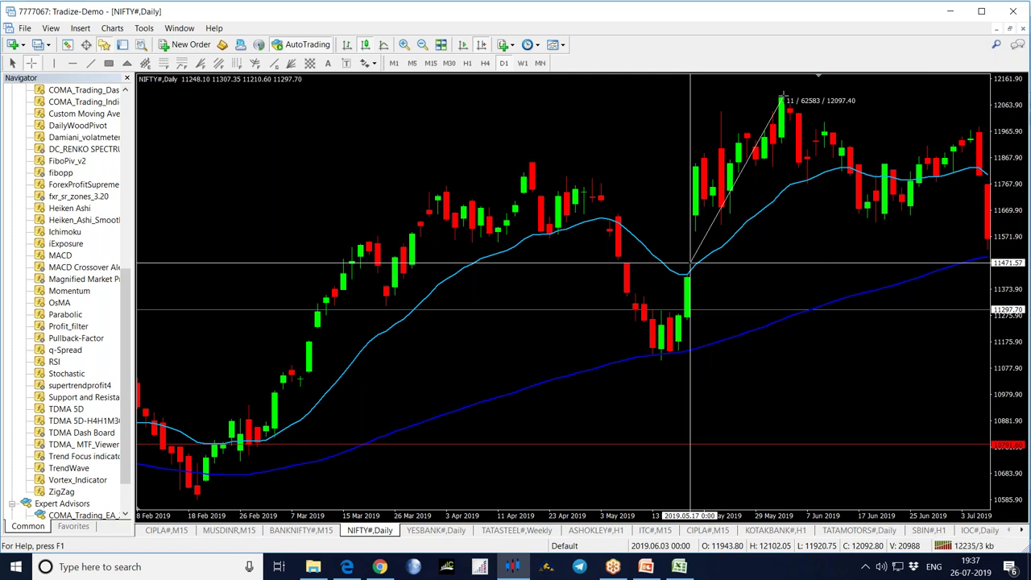
drag(781, 96, 636, 374)
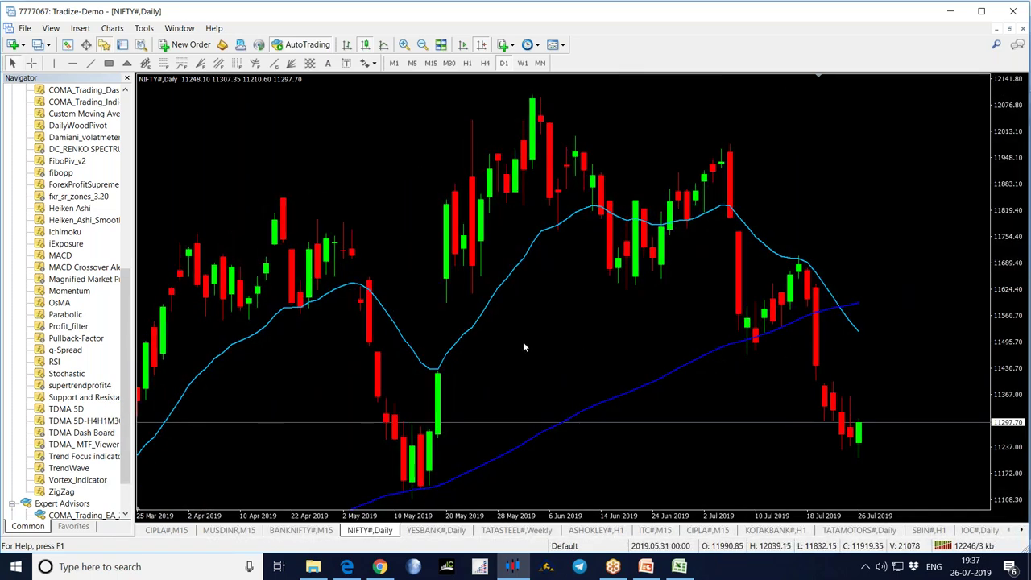
- Delete the vertical and horizontal marker lines across the September to December 2018 part of the daily chart
drag(522, 342, 746, 303)
scroll(512, 370, up, 10)
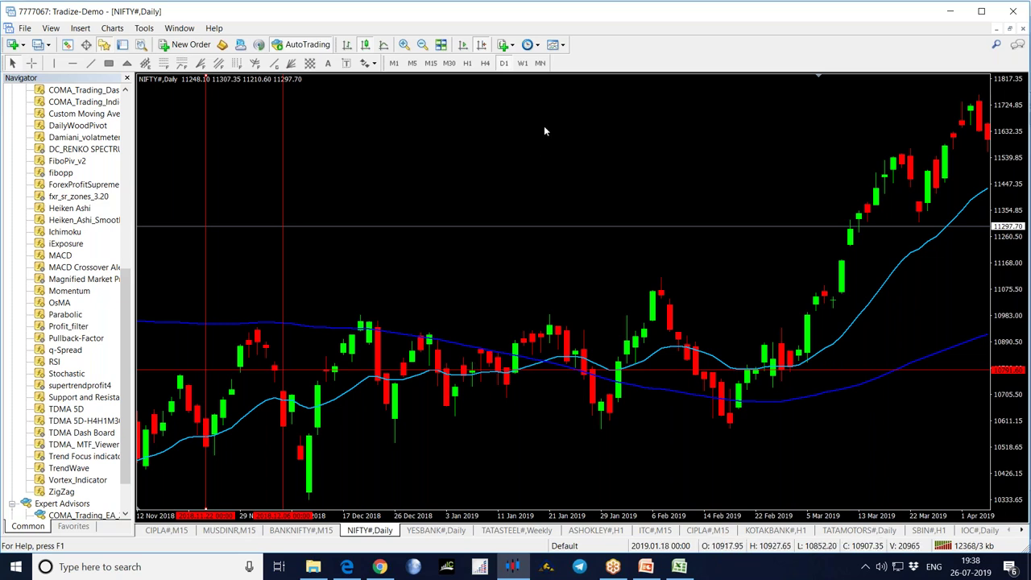
right_click(284, 261)
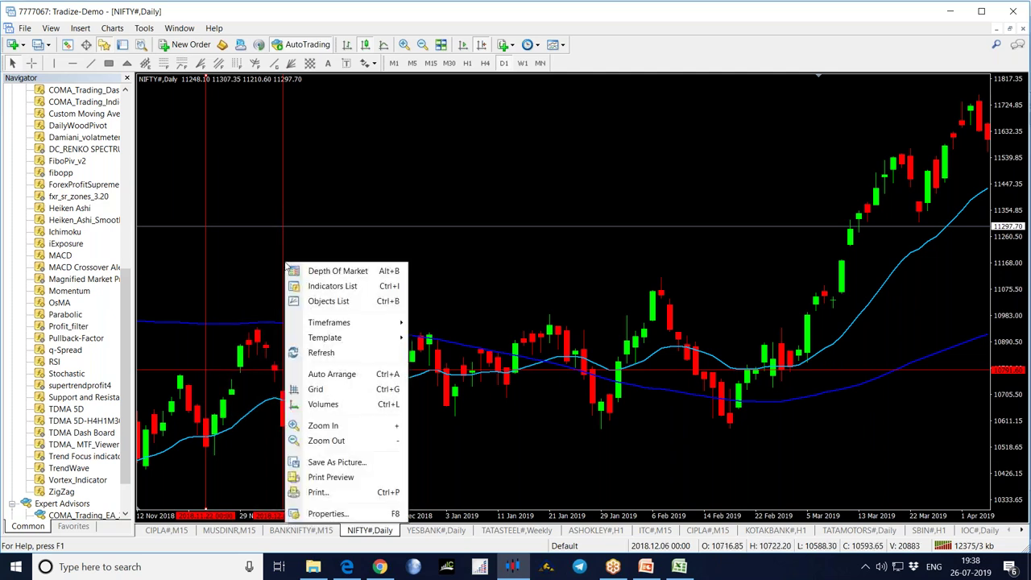
click(284, 241)
drag(198, 263, 188, 264)
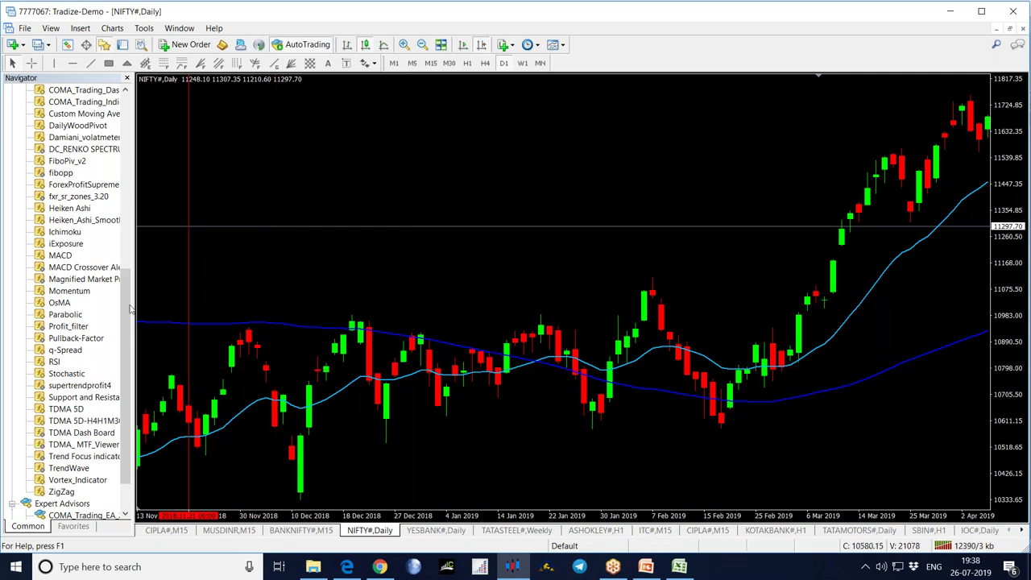
key(Delete)
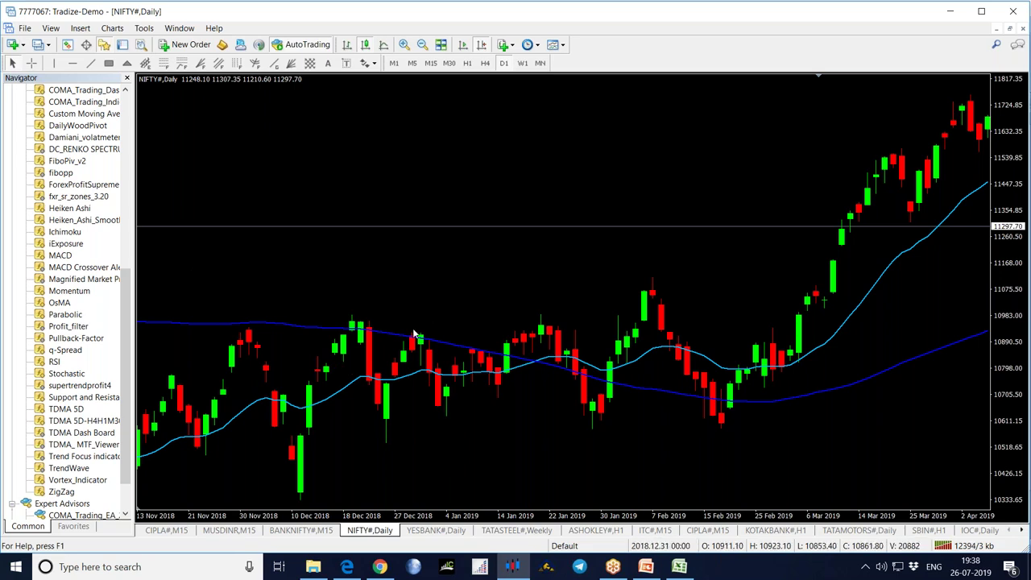
scroll(241, 352, down, 5)
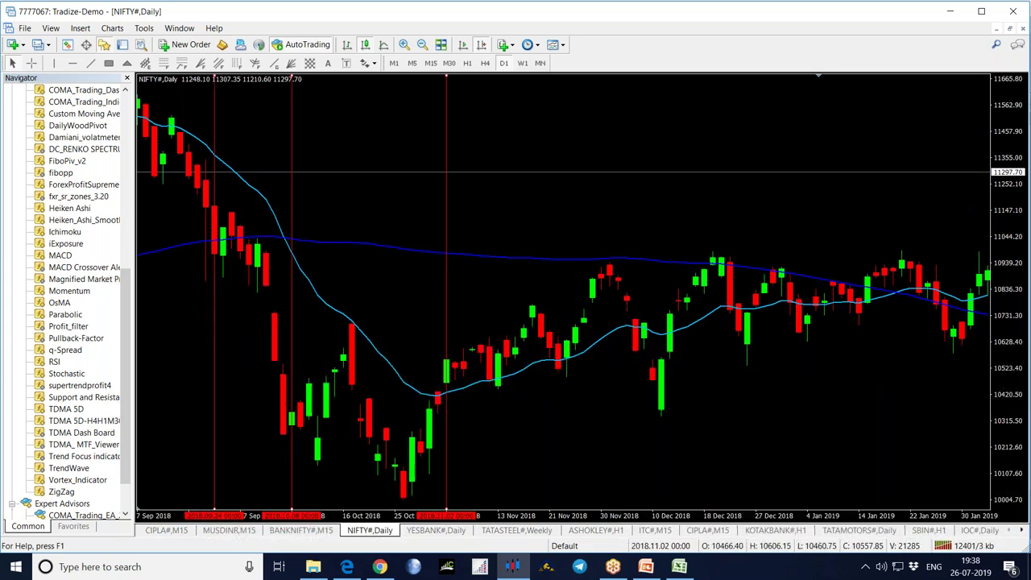
key(Delete)
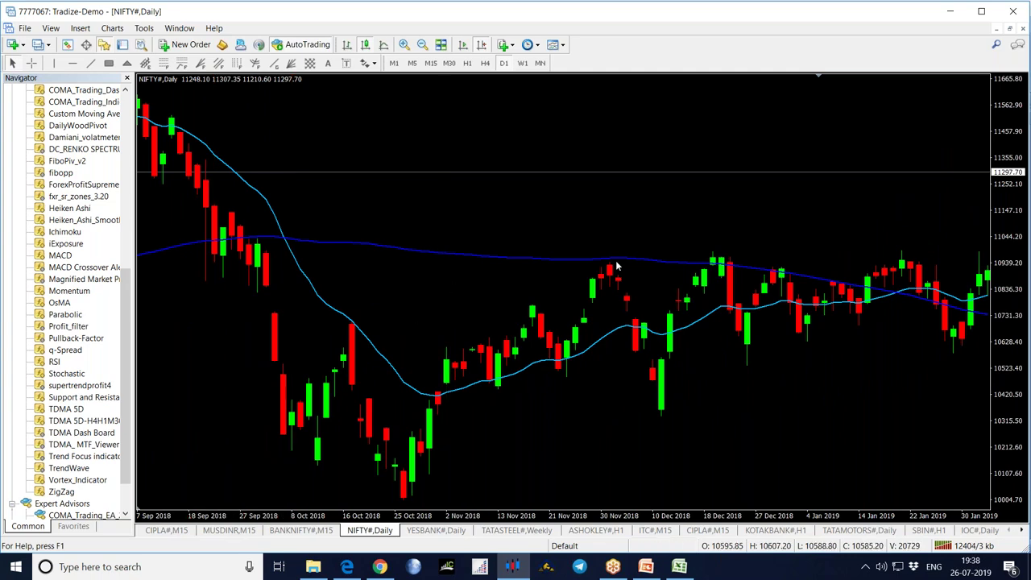
- Switch the NIFTY chart to the H1 timeframe and show its latest July 2019 candles with the chart end shifted
click(467, 63)
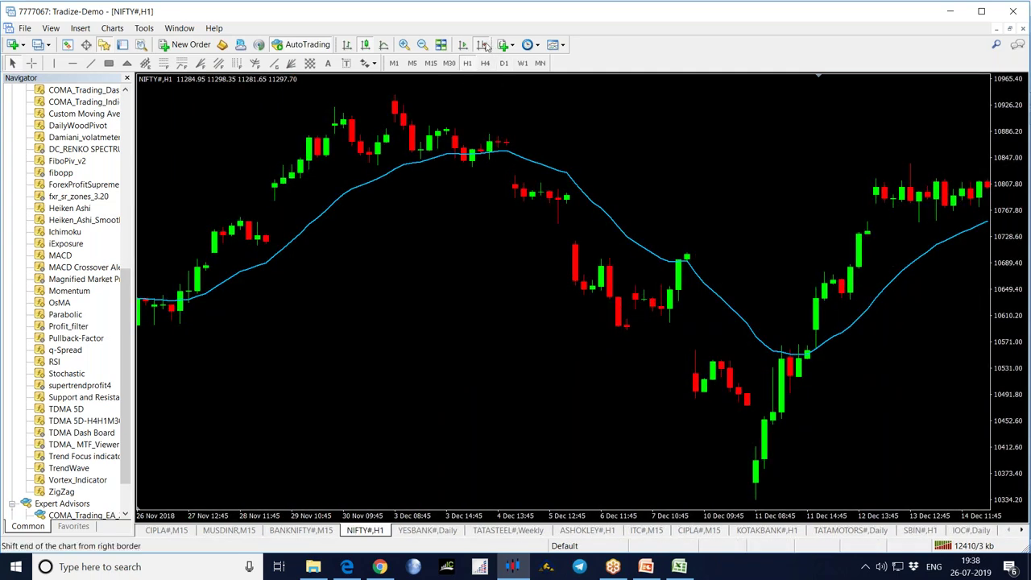
click(482, 45)
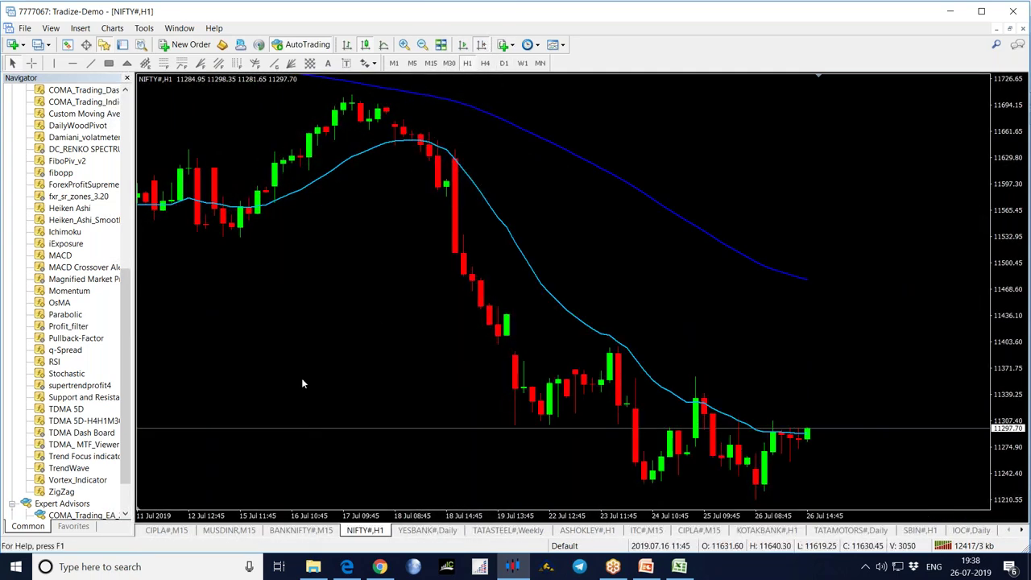
- Examine the 20 EMA and 100 SMA crossovers on the H1 chart from July back to April 2019, including the May moves
scroll(309, 376, up, 10)
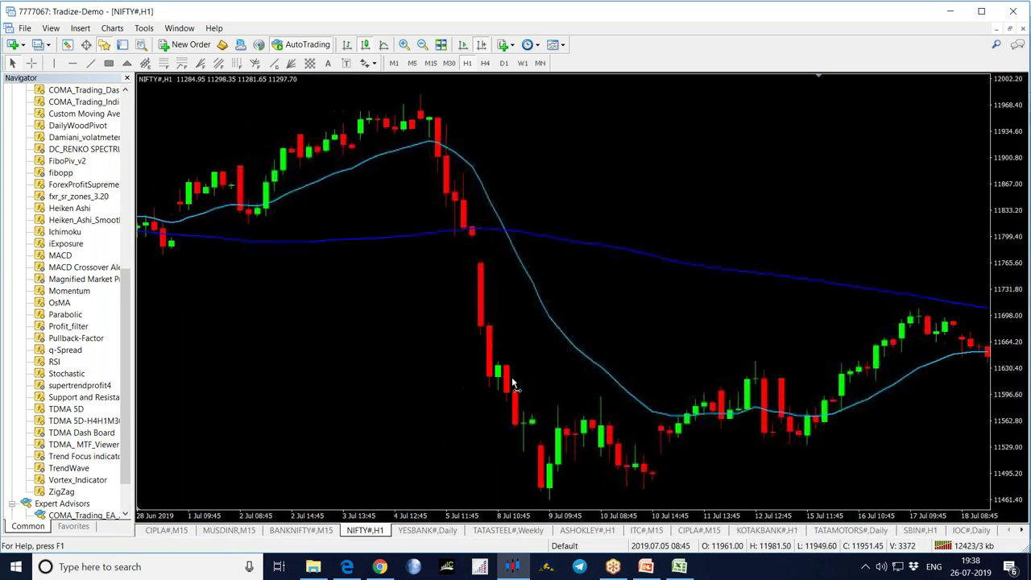
scroll(373, 418, up, 10)
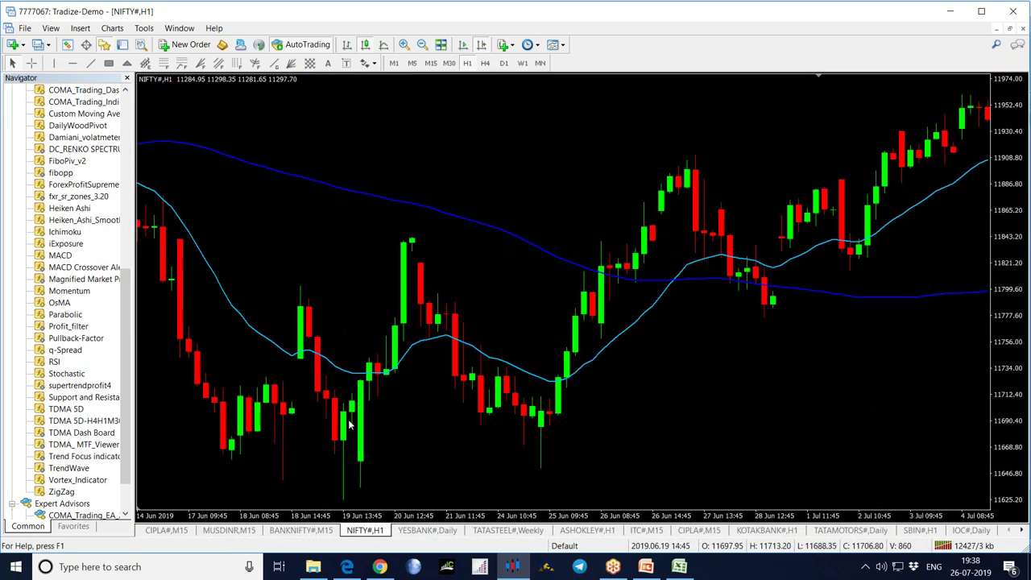
scroll(644, 395, up, 12)
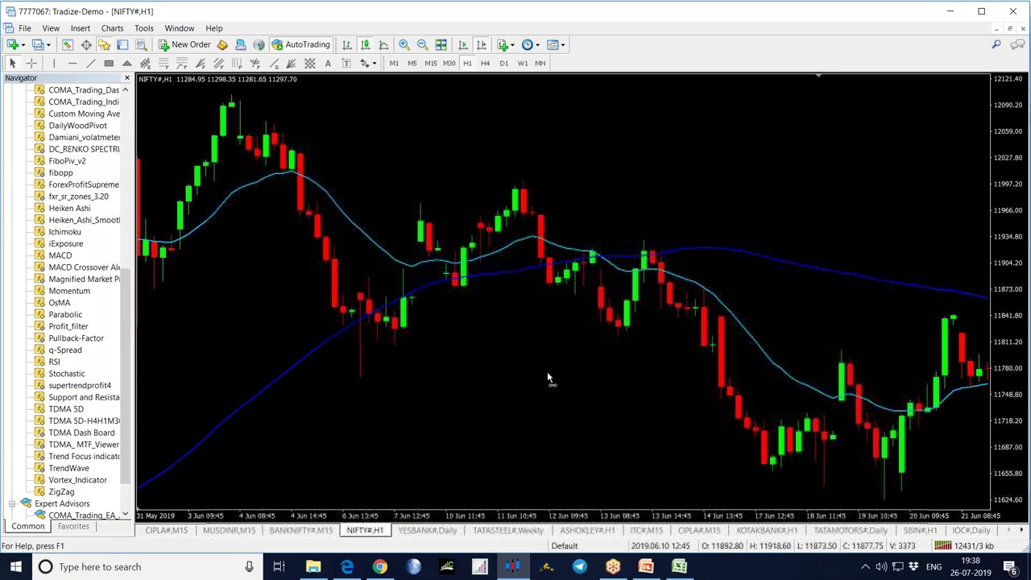
scroll(493, 348, up, 12)
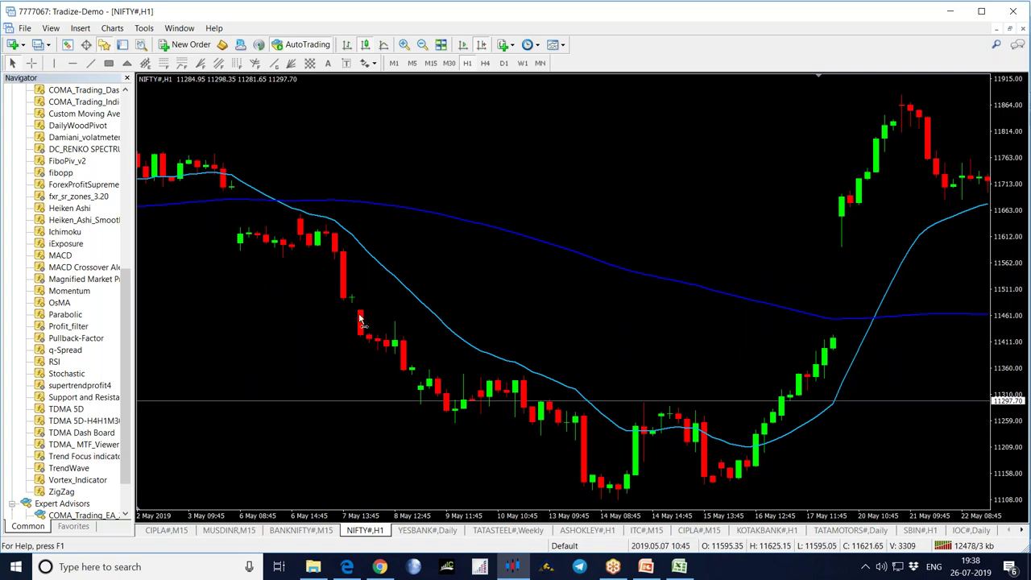
scroll(319, 311, up, 3)
scroll(679, 283, up, 3)
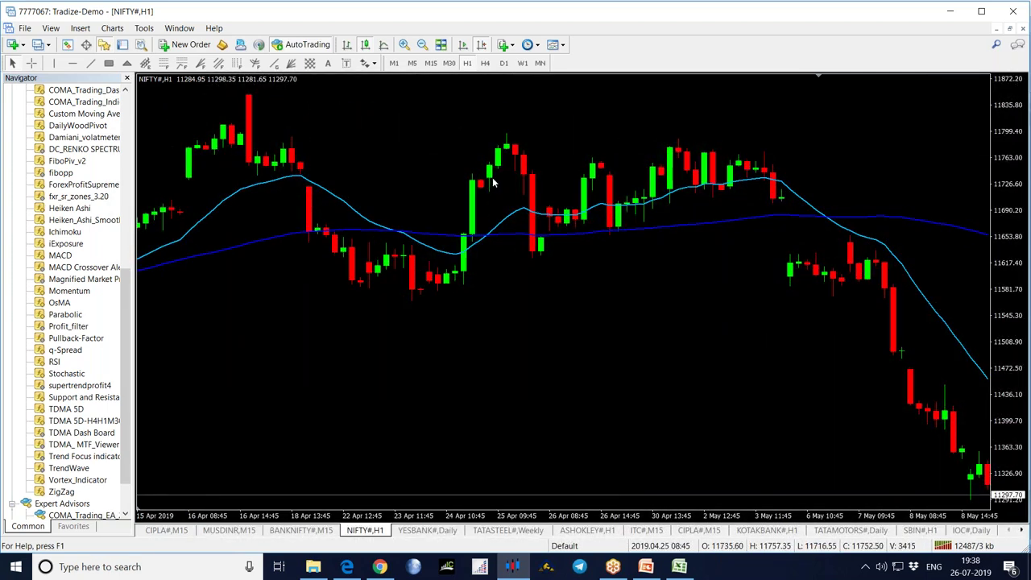
scroll(586, 212, down, 2)
scroll(617, 352, down, 4)
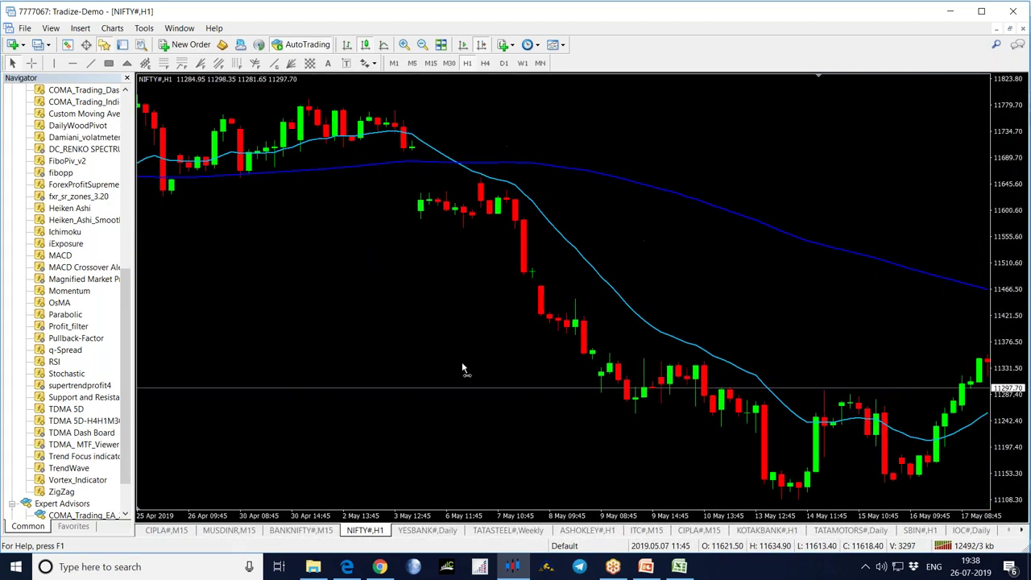
scroll(860, 266, down, 8)
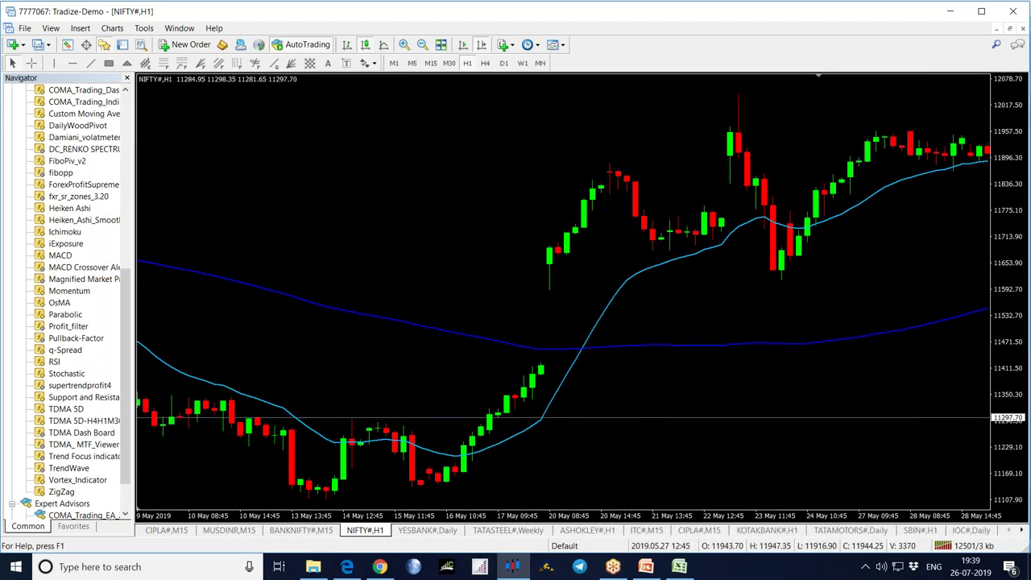
scroll(929, 240, down, 3)
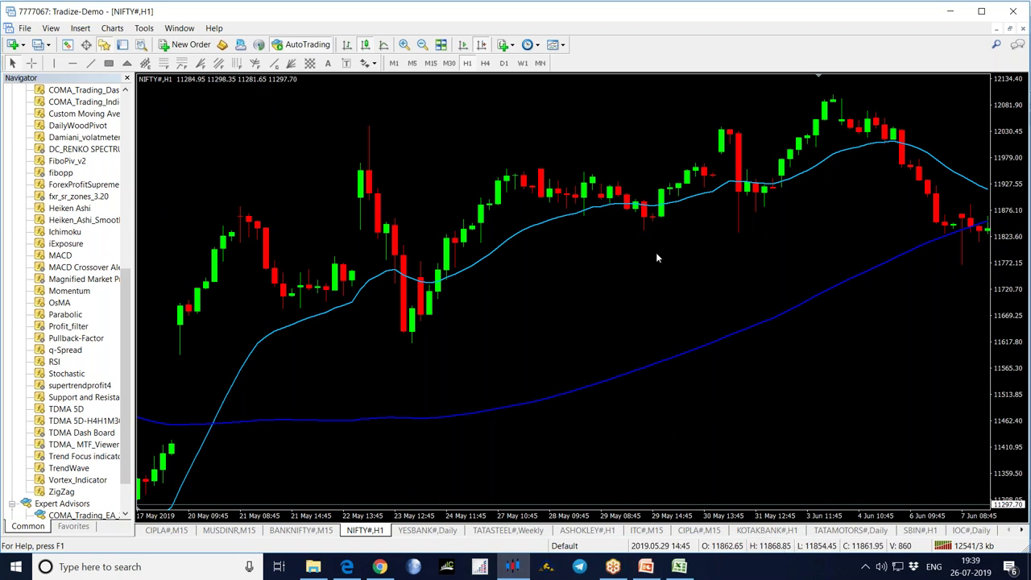
- Switch to the Excel worksheet and copy the Buy Rules block with SL and TP from A3:F9 to cell H3
click(679, 567)
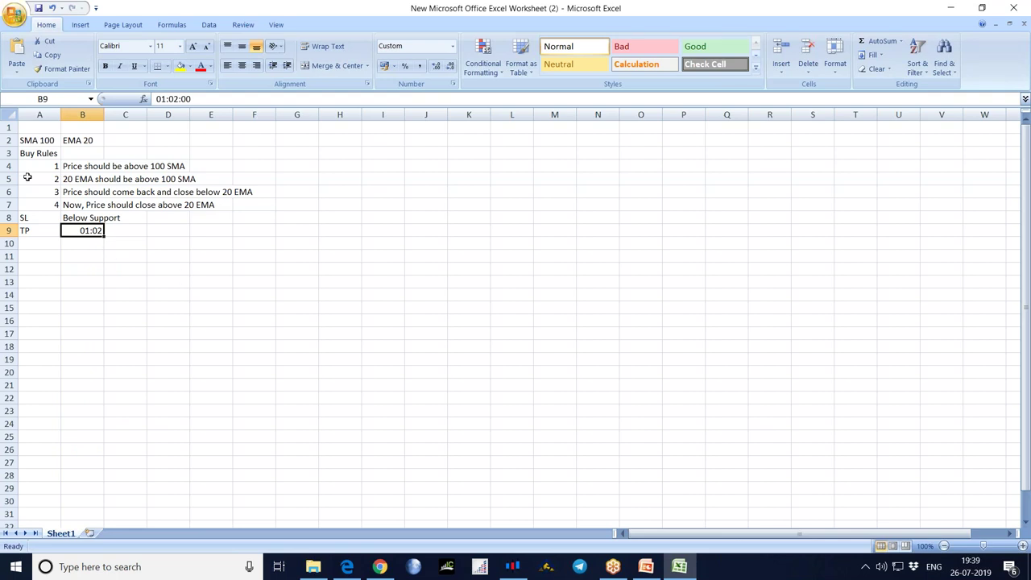
drag(28, 154, 32, 166)
drag(71, 195, 254, 224)
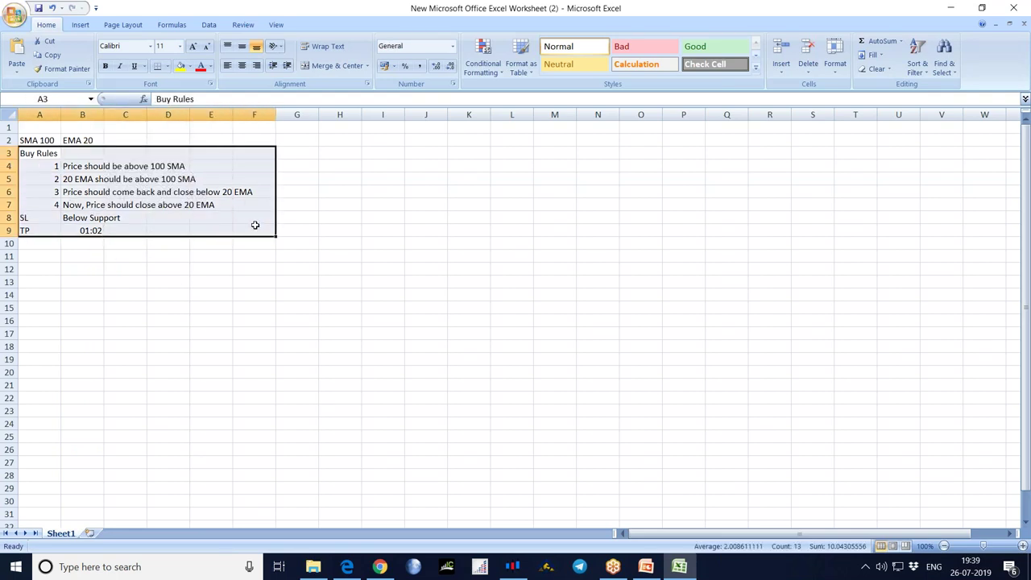
key(ctrl+c)
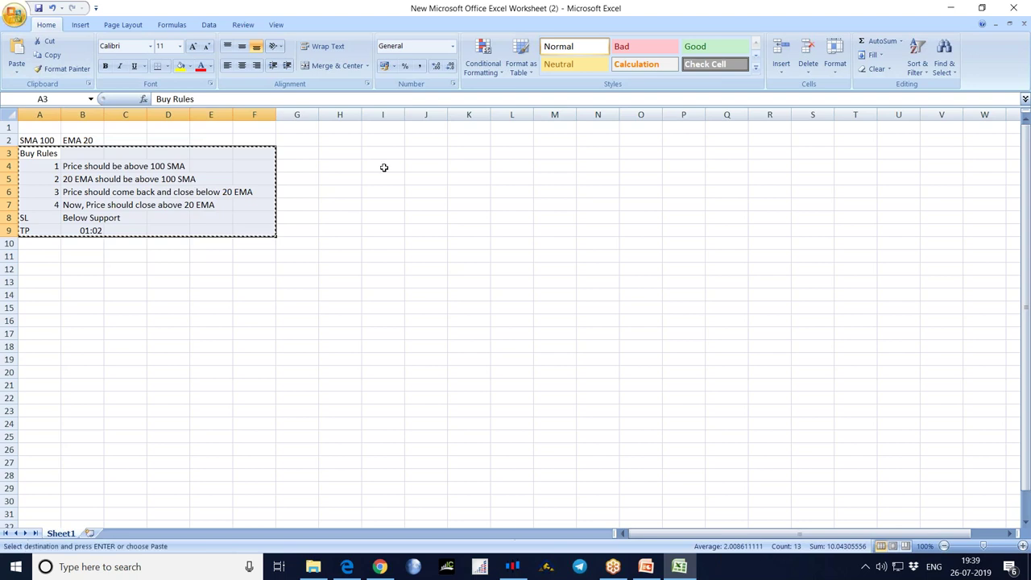
click(347, 153)
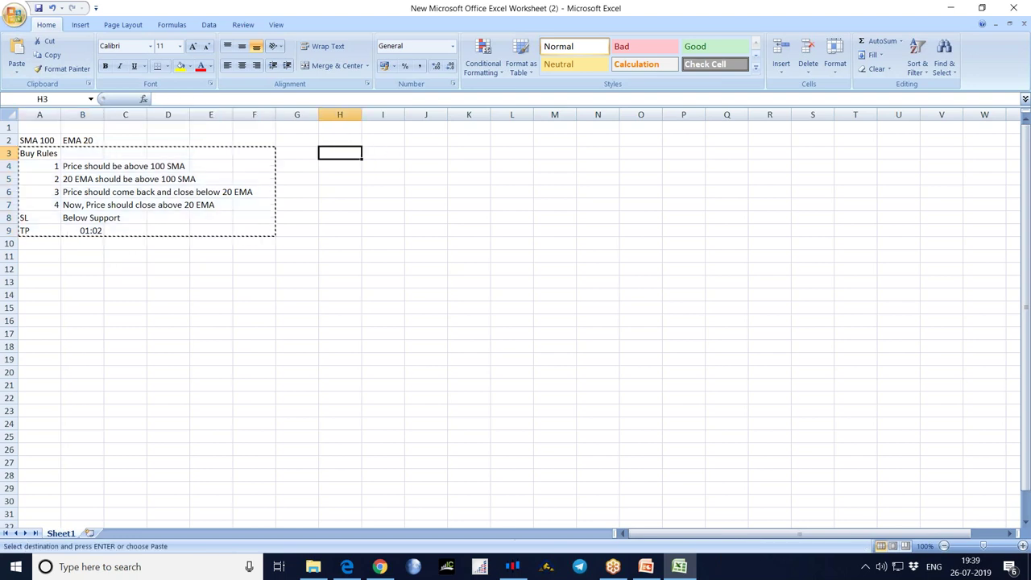
key(ctrl+v)
- Change the copied heading in cell H3 to "Sell Rules"
click(334, 154)
double_click(333, 154)
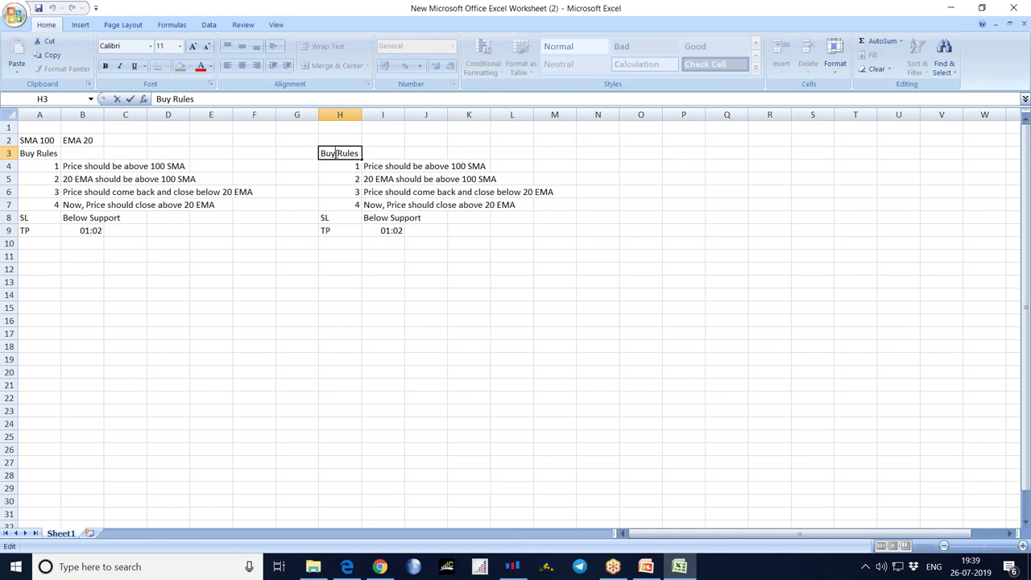
key(BackSpace)
key(BackSpace)
key(BackSpace)
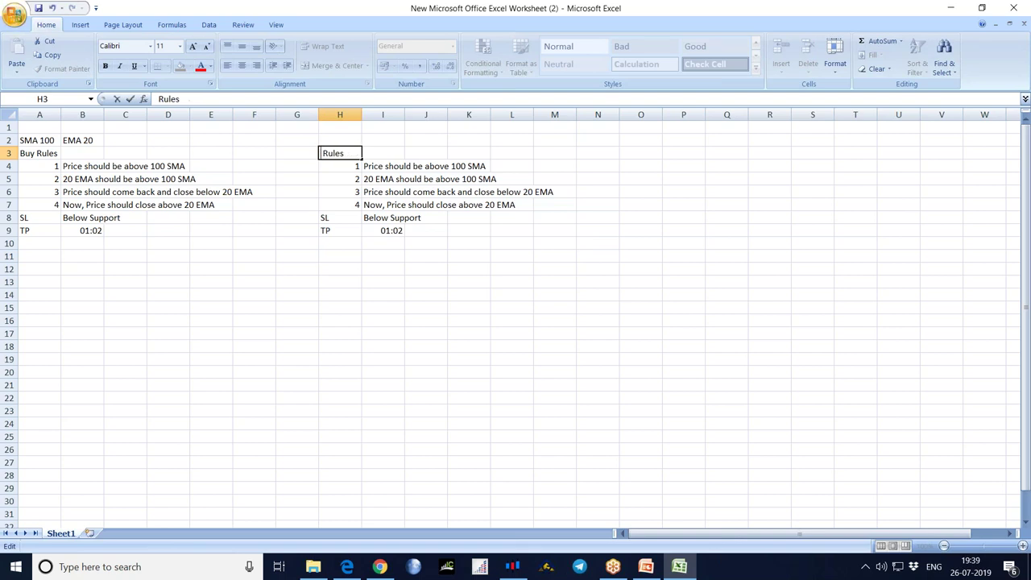
text(Sell)
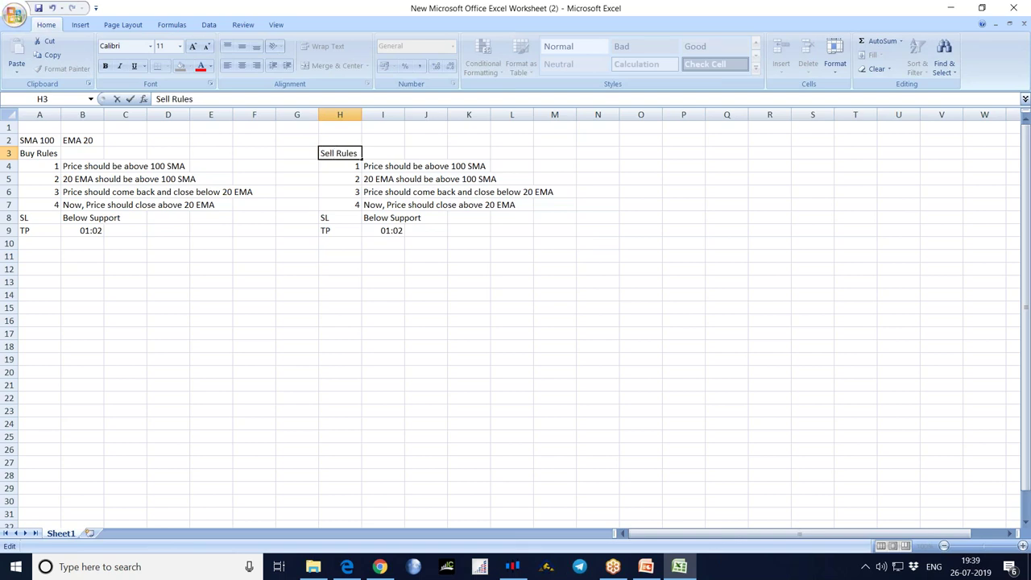
- Change the first sell rule in cell I4 to "Price should be below 100 SMA"
click(391, 168)
double_click(391, 167)
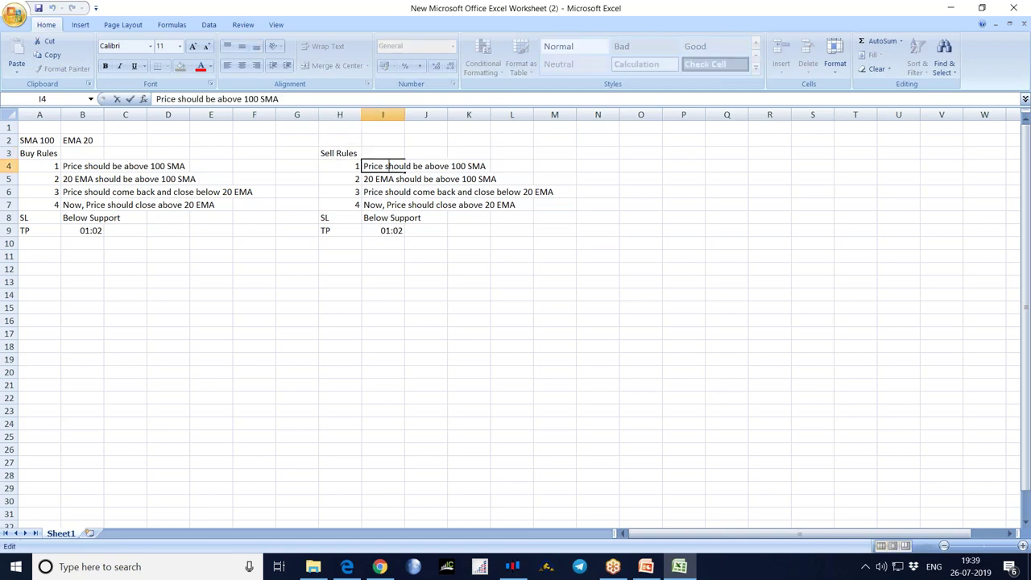
click(425, 166)
key(Delete)
key(Delete)
key(Delete)
key(Delete)
key(Delete)
text(below)
- Change the second sell rule in cell I5 to "20 EMA should be below 100 SMA"
click(376, 180)
key(Down)
key(Down)
key(Down)
key(Down)
double_click(378, 181)
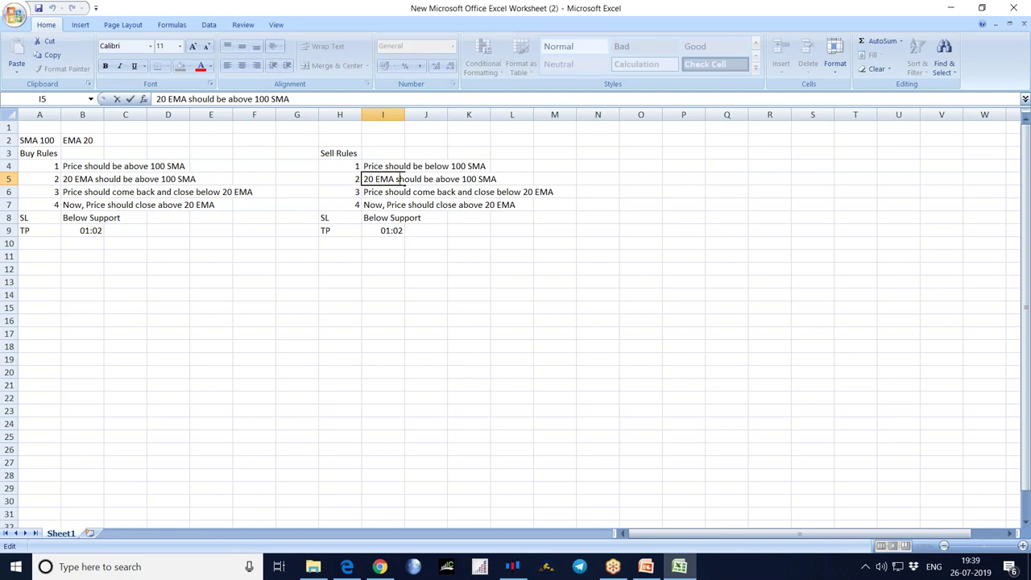
click(434, 179)
key(Delete)
key(Delete)
key(Delete)
key(Delete)
key(Delete)
text(below)
click(385, 231)
- Change the third sell rule in cell I6 to "Price should come back and close above 20 EMA"
double_click(390, 192)
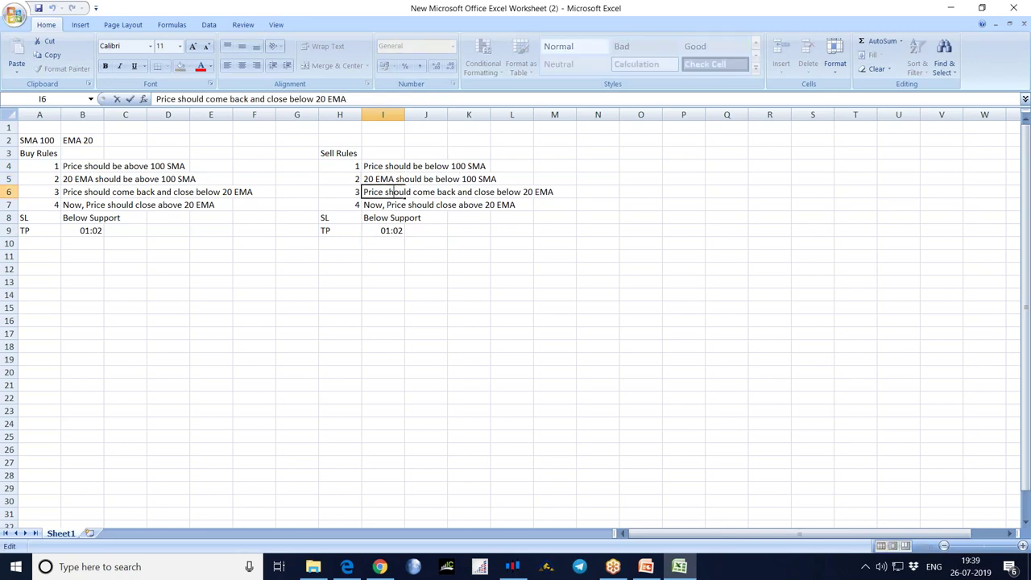
key(Right)
key(Right)
key(Right)
key(Right)
key(Right)
key(Right)
key(Right)
key(Right)
key(Right)
key(Right)
key(Right)
key(Right)
key(Right)
key(Right)
key(Right)
key(Delete)
key(Delete)
key(Delete)
key(Delete)
key(Delete)
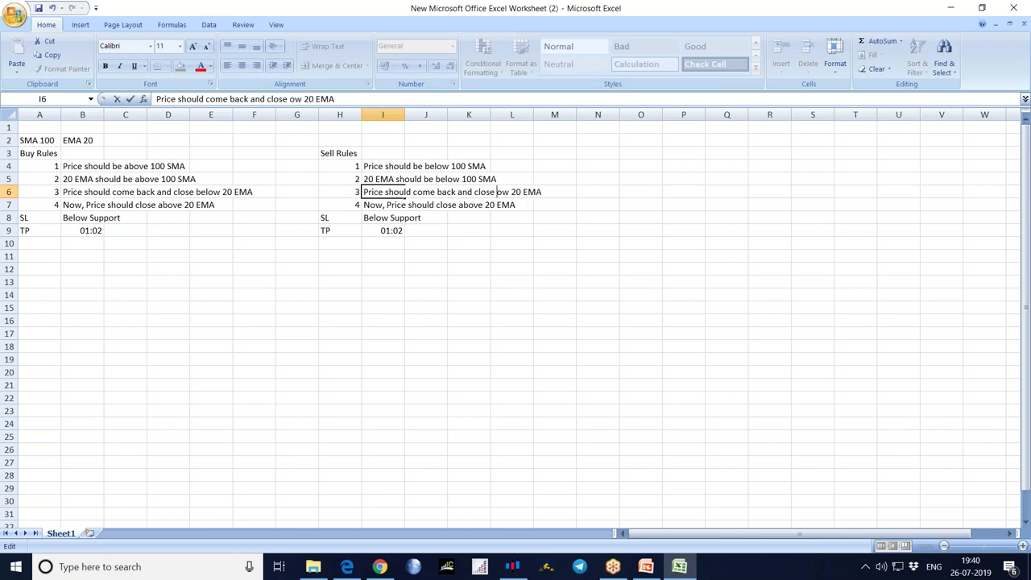
text(above)
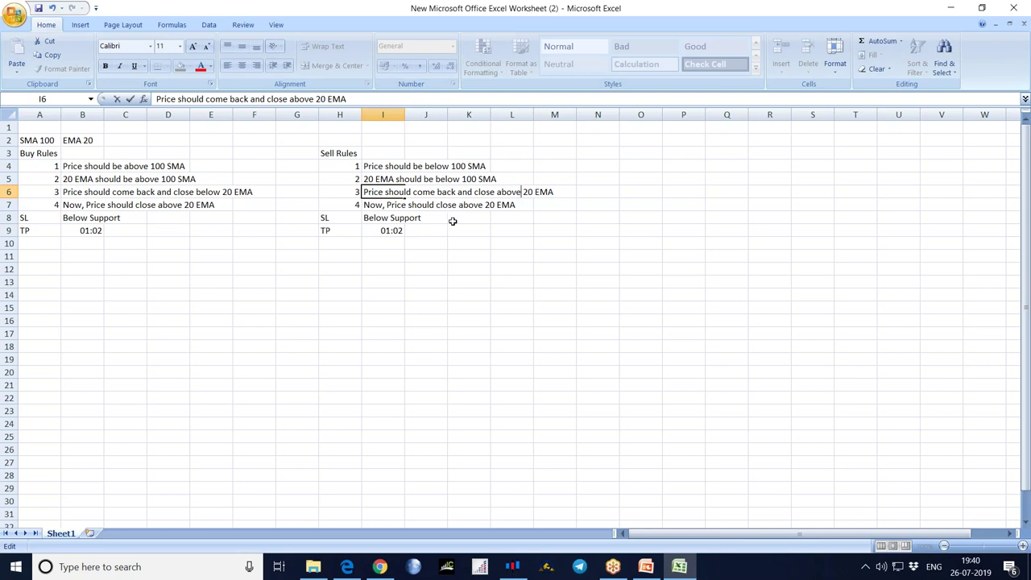
- Change the fourth sell rule in cell I7 to "Now, Price should close below 20 EMA"
double_click(383, 206)
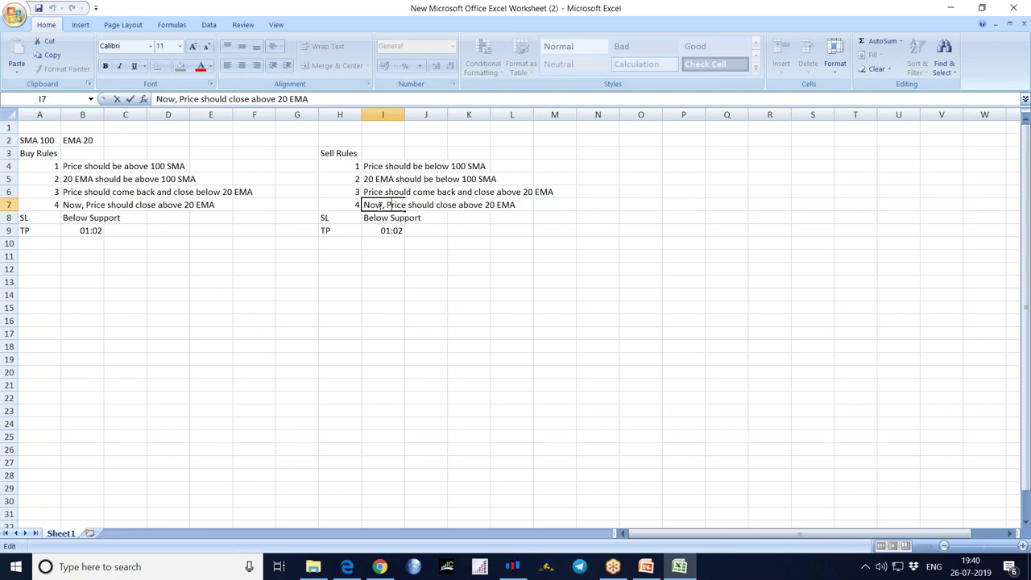
key(Right)
key(Right)
key(Right)
key(Right)
key(Right)
key(Right)
key(Right)
key(Right)
key(Right)
key(Right)
key(Right)
key(Delete)
key(Delete)
key(Delete)
key(Delete)
key(Delete)
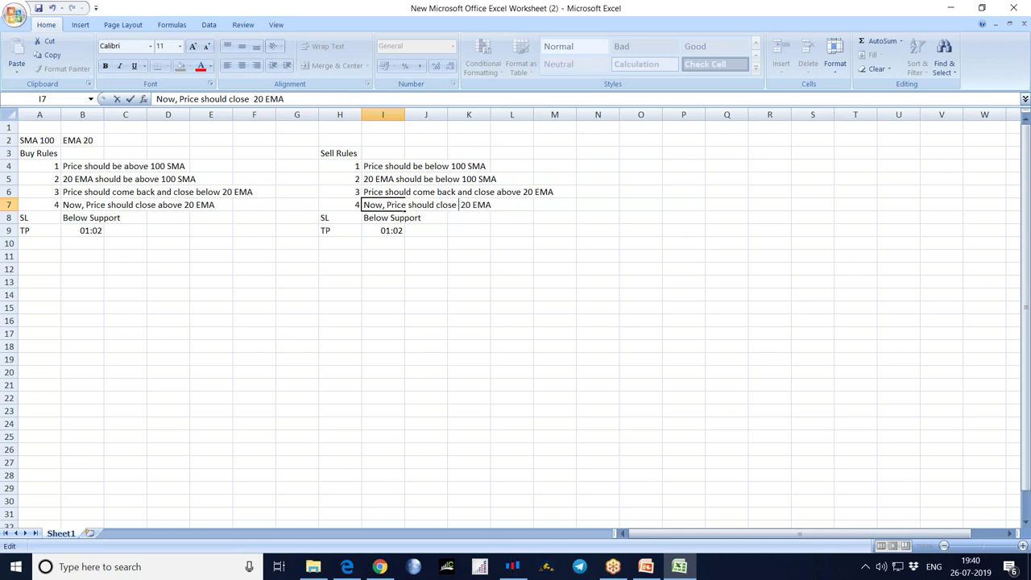
text(below)
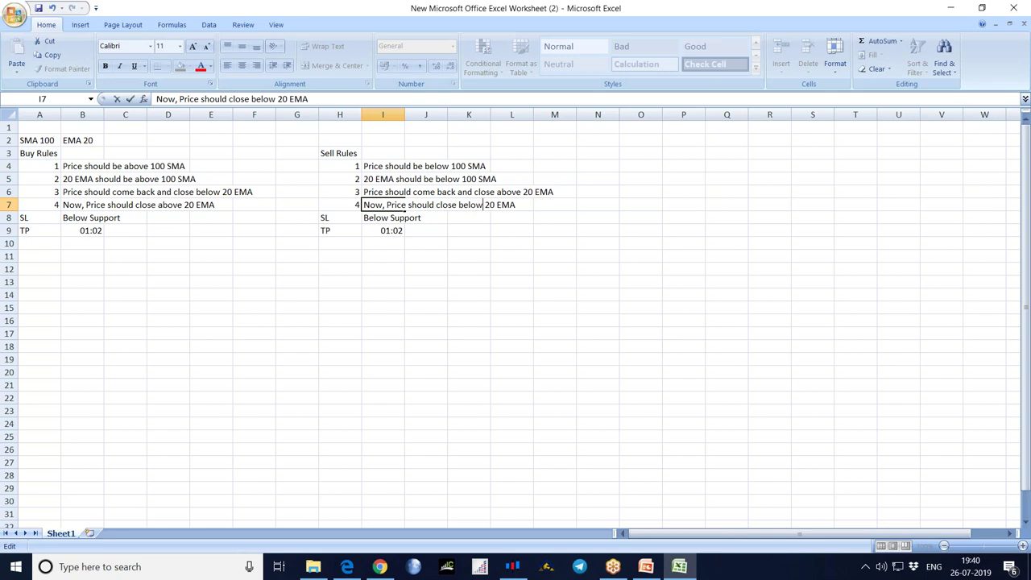
- Replace the sell-side SL entry in cell I8 with "Above Resistance"
click(348, 216)
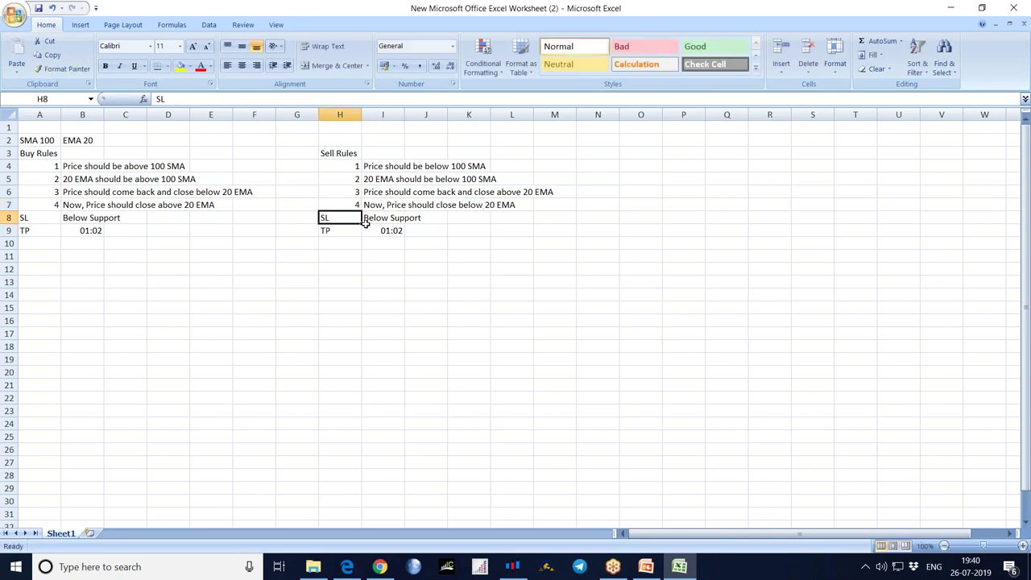
click(372, 229)
click(379, 218)
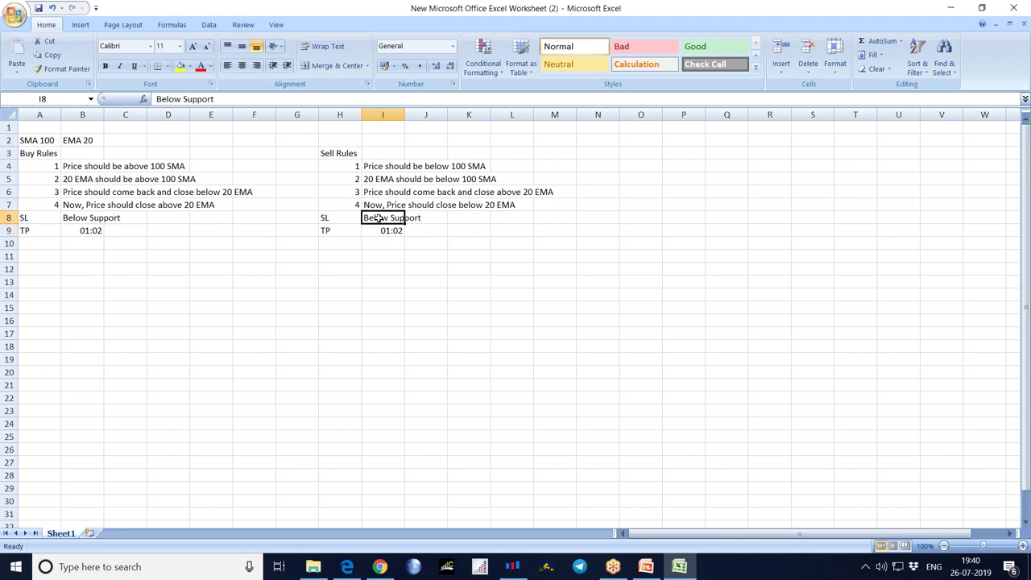
text(Above Resistance)
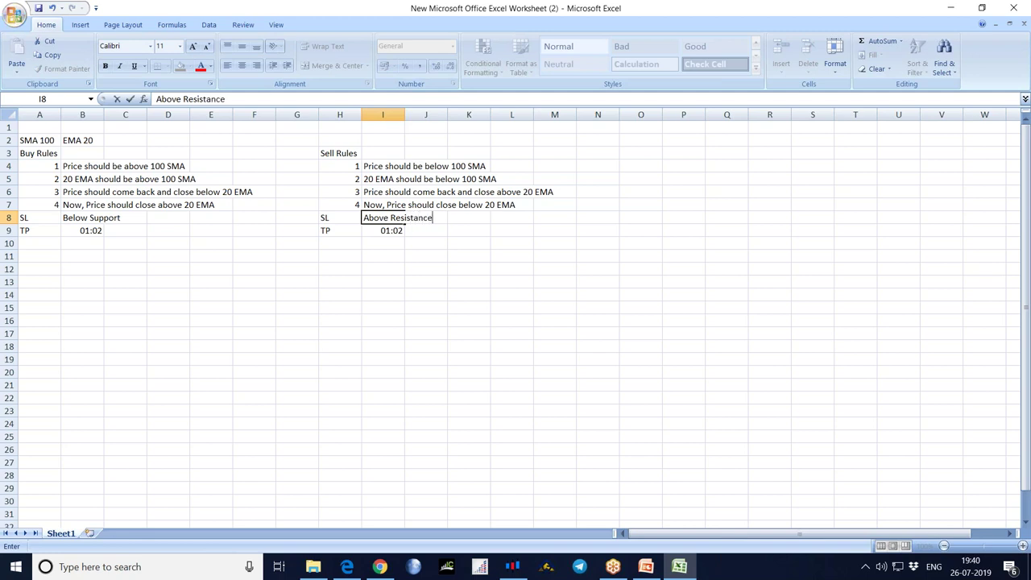
click(399, 271)
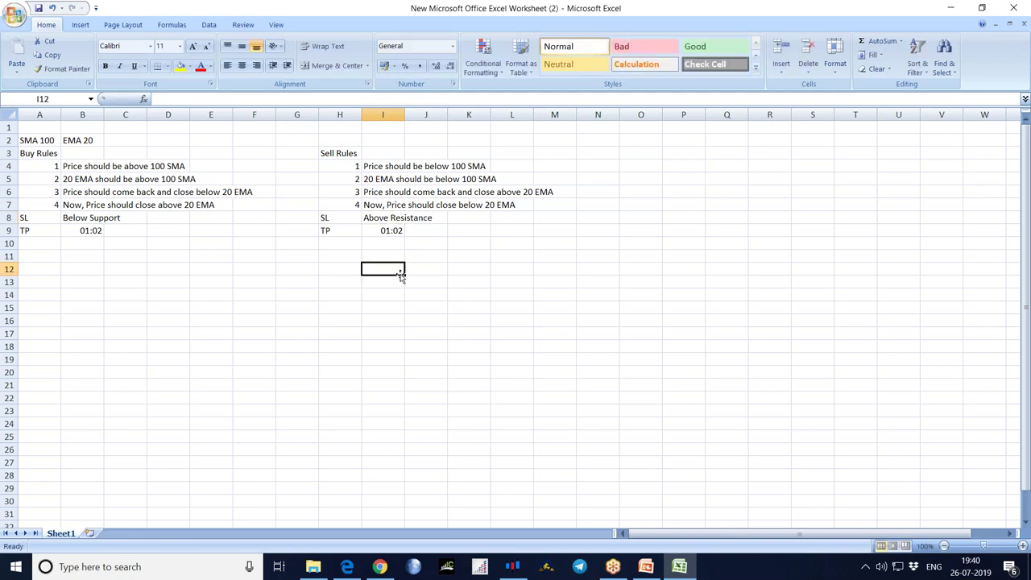
click(45, 257)
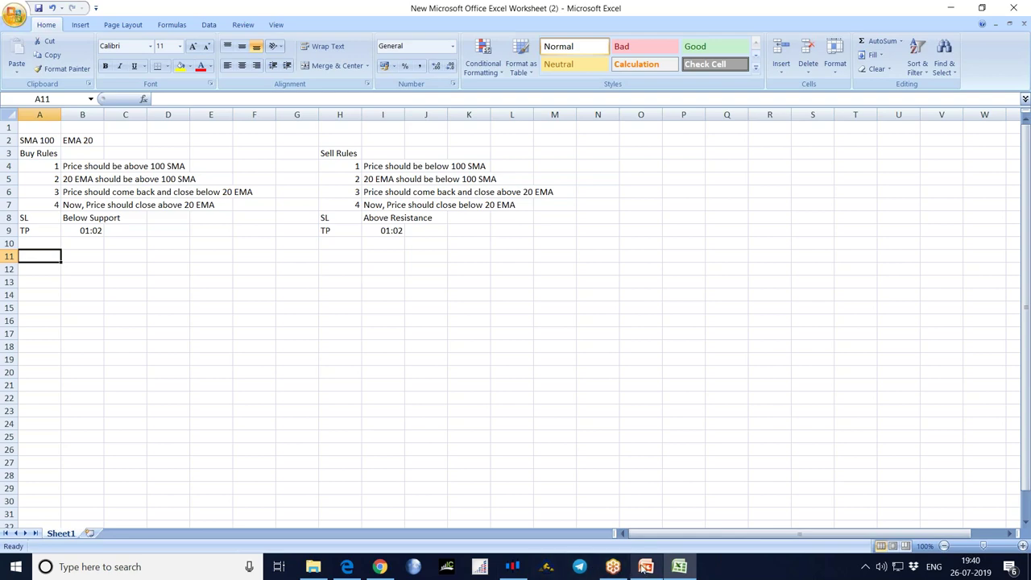
- Switch to the MetaTrader NIFTY H1 chart and examine the 20 EMA and 100 SMA moves from July 2019 back to January 2019
click(679, 568)
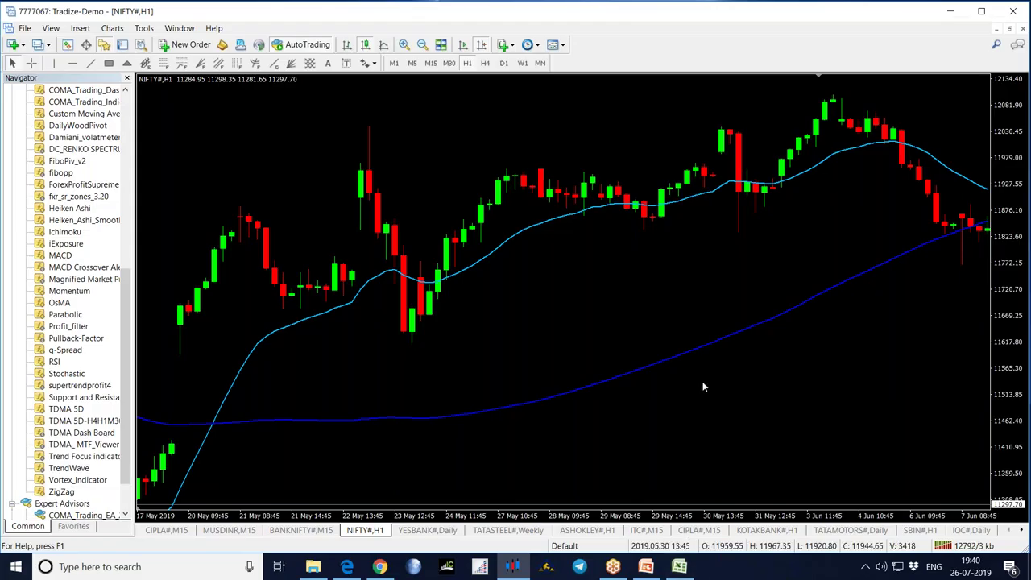
scroll(836, 288, down, 10)
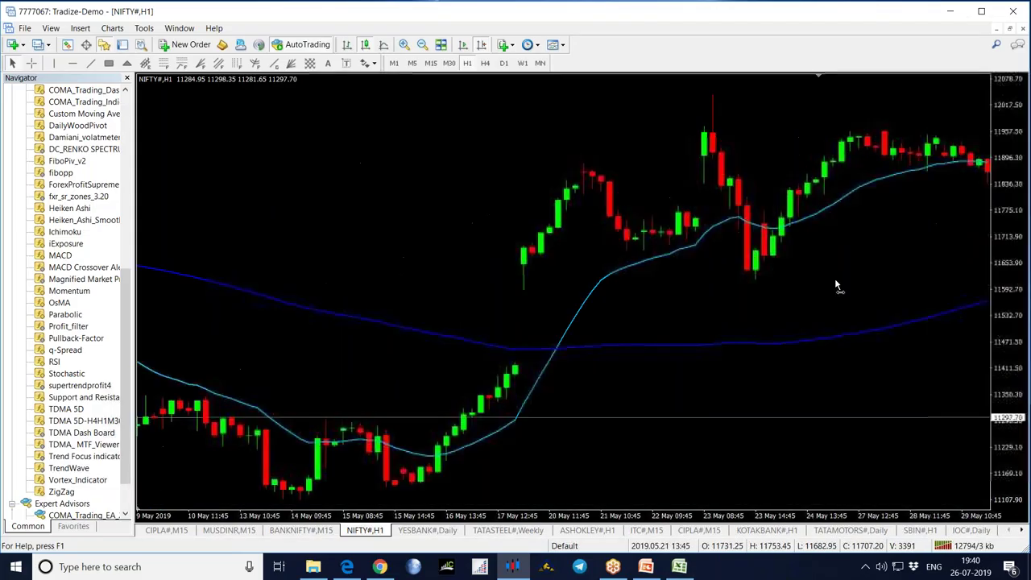
scroll(690, 282, up, 20)
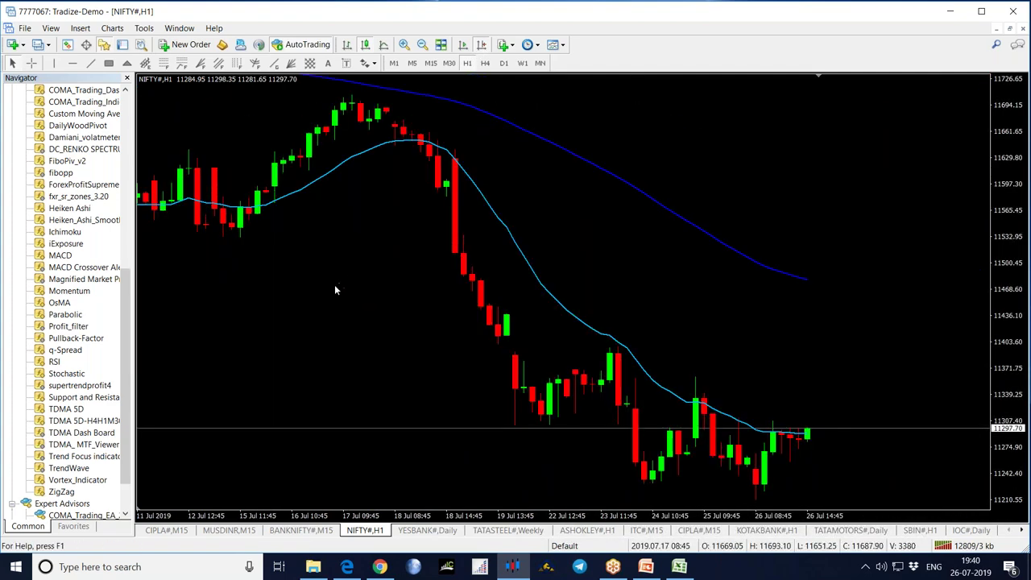
scroll(261, 345, down, 10)
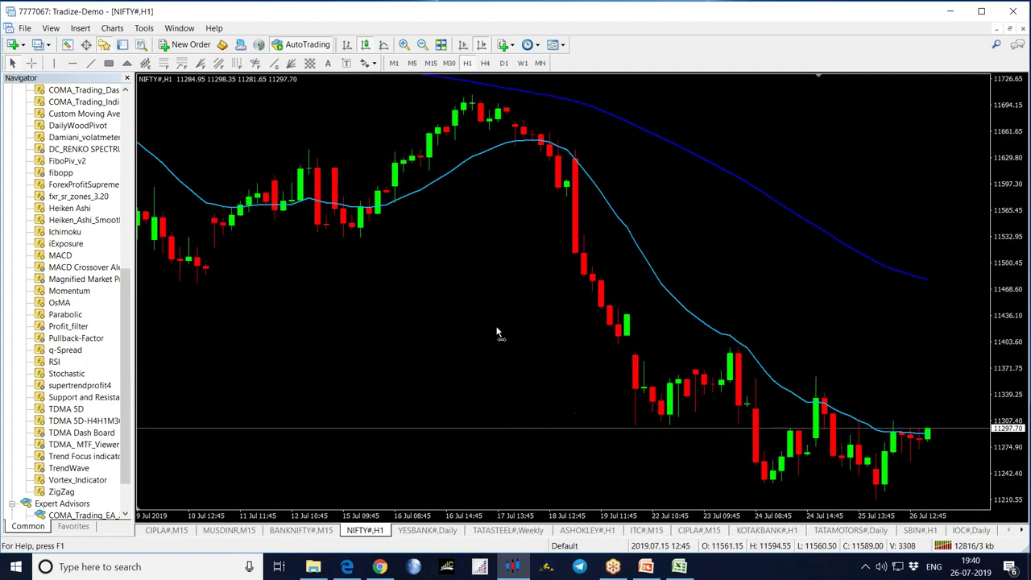
scroll(268, 365, down, 15)
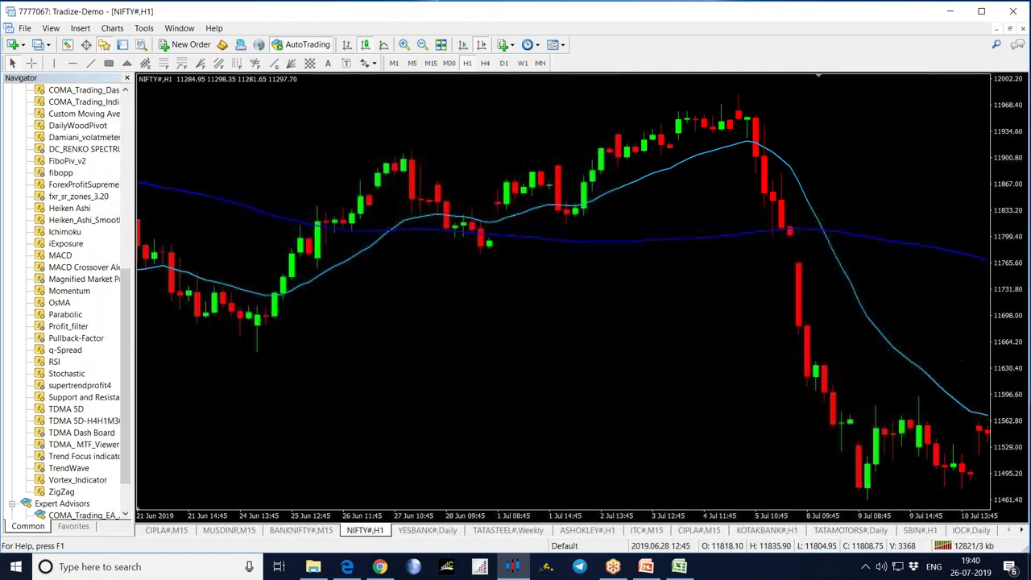
scroll(333, 329, down, 15)
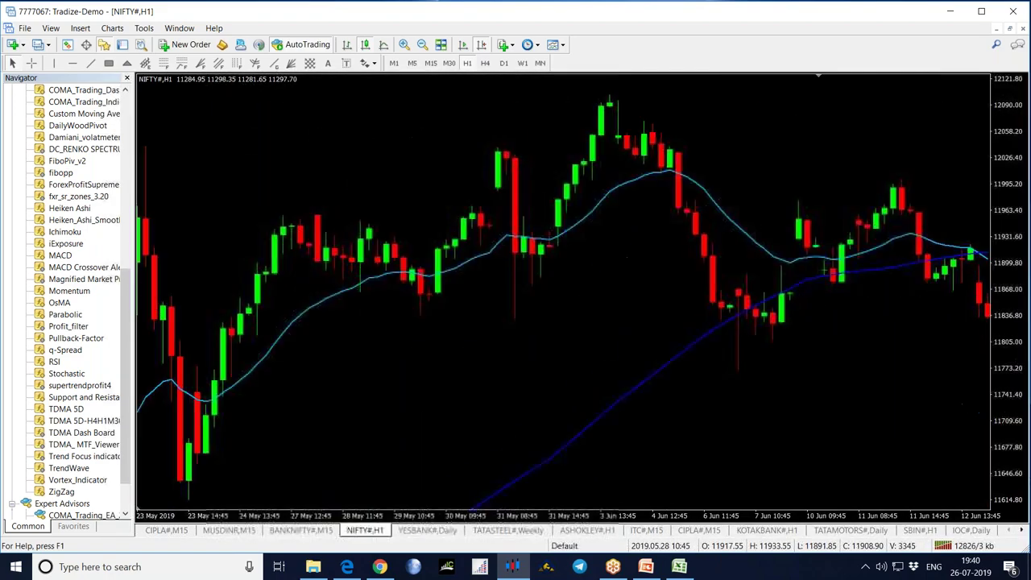
scroll(502, 282, down, 15)
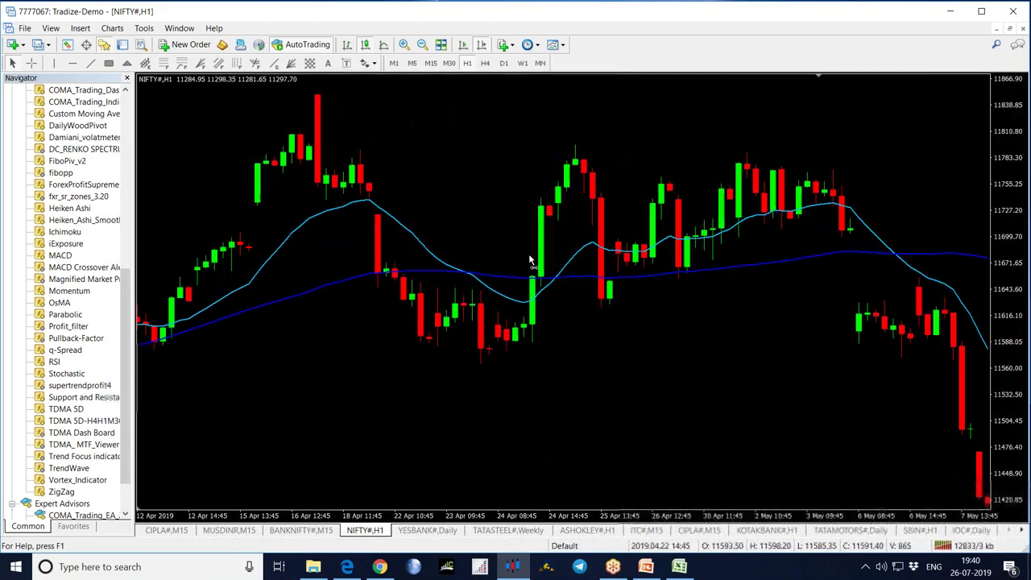
scroll(541, 268, down, 15)
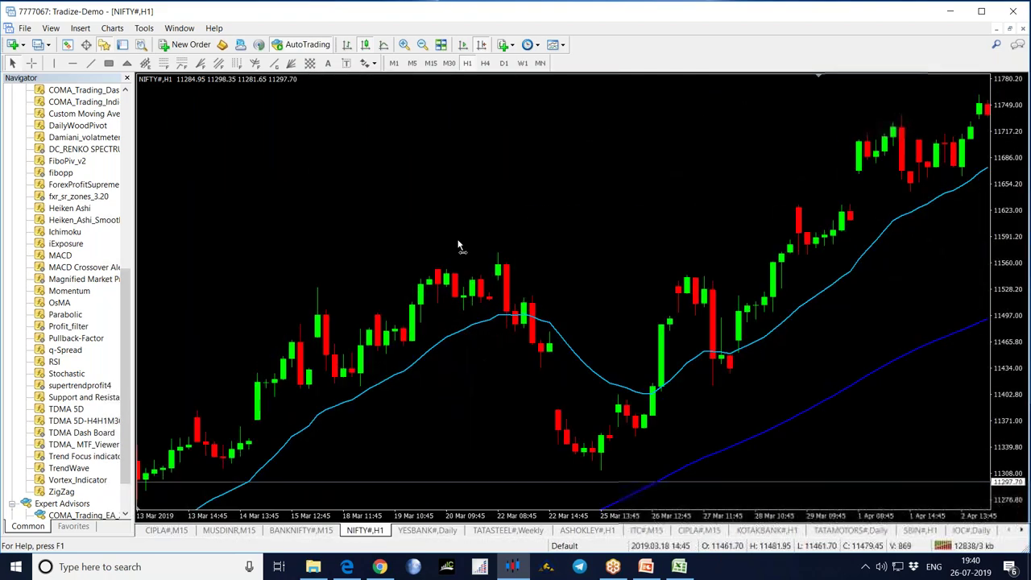
scroll(557, 238, down, 1)
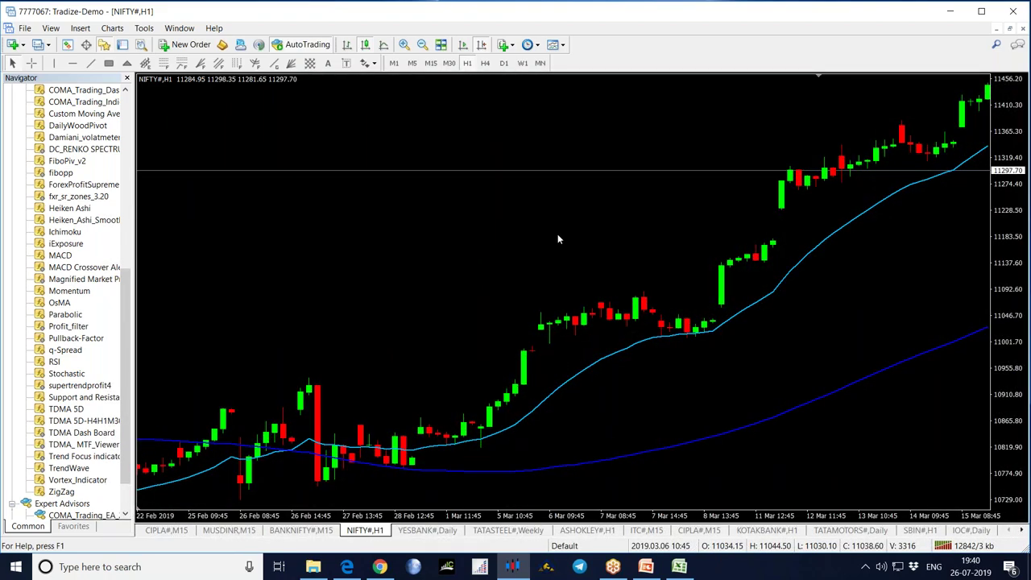
scroll(472, 291, down, 15)
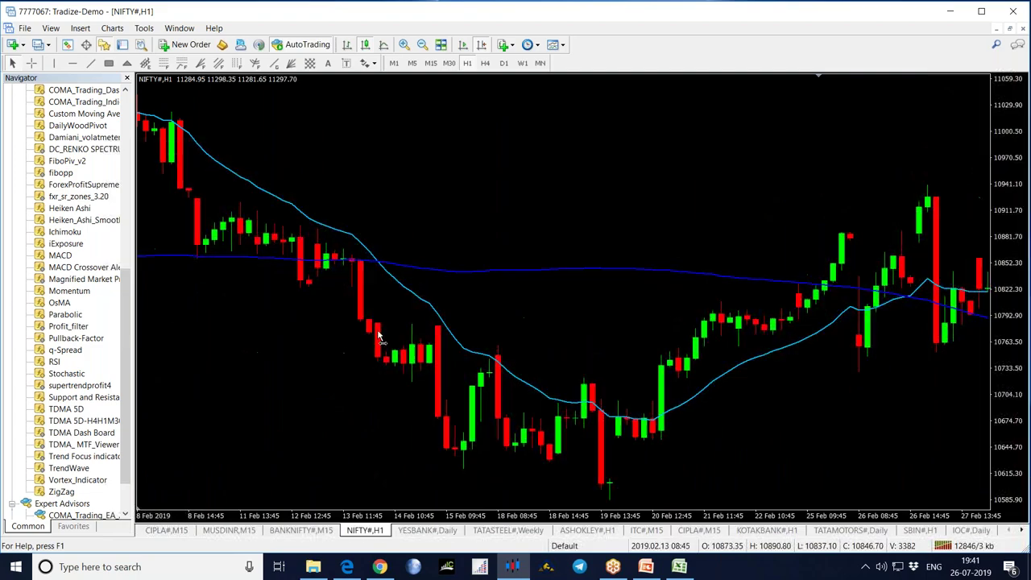
scroll(339, 352, down, 15)
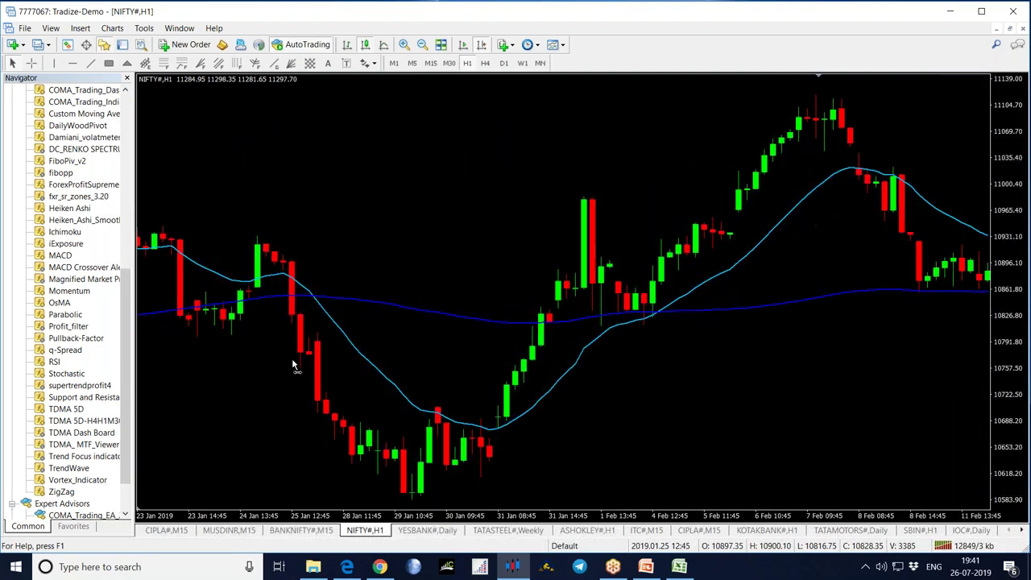
scroll(525, 316, down, 15)
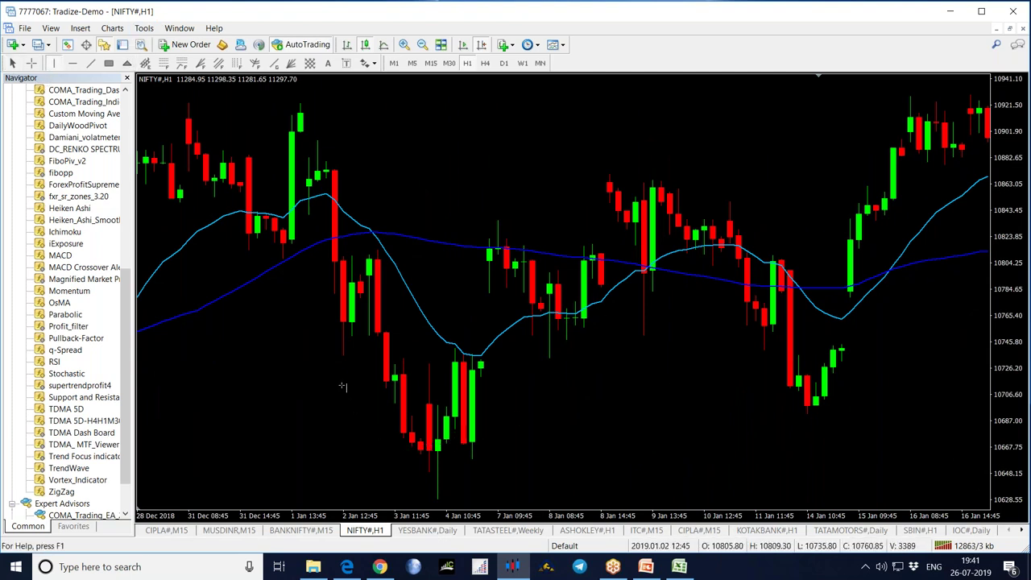
- Place a vertical line near the 1 January 2019 candles and move it to the 2 January candle that closes below the 100 SMA
click(267, 329)
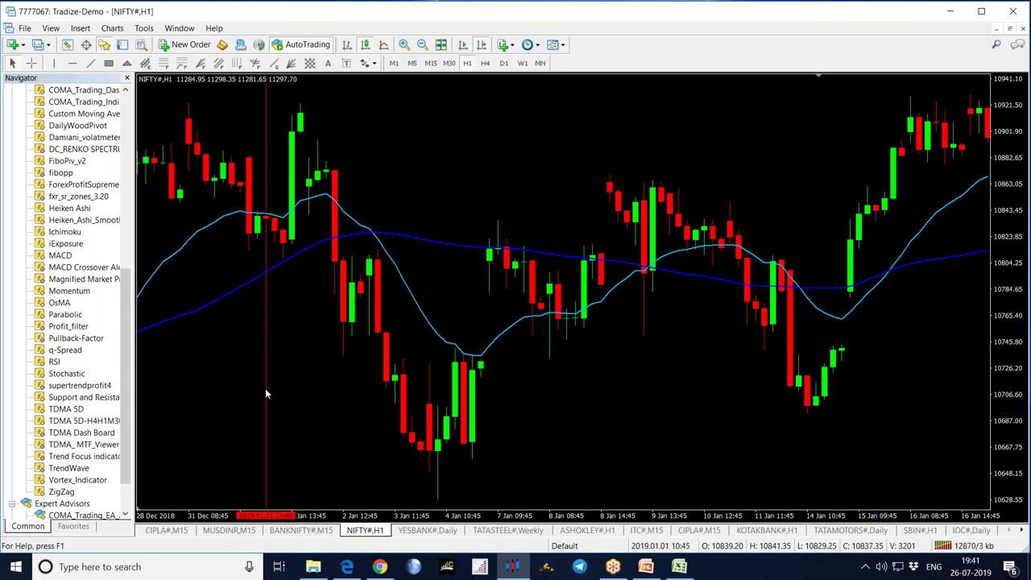
scroll(263, 394, up, 3)
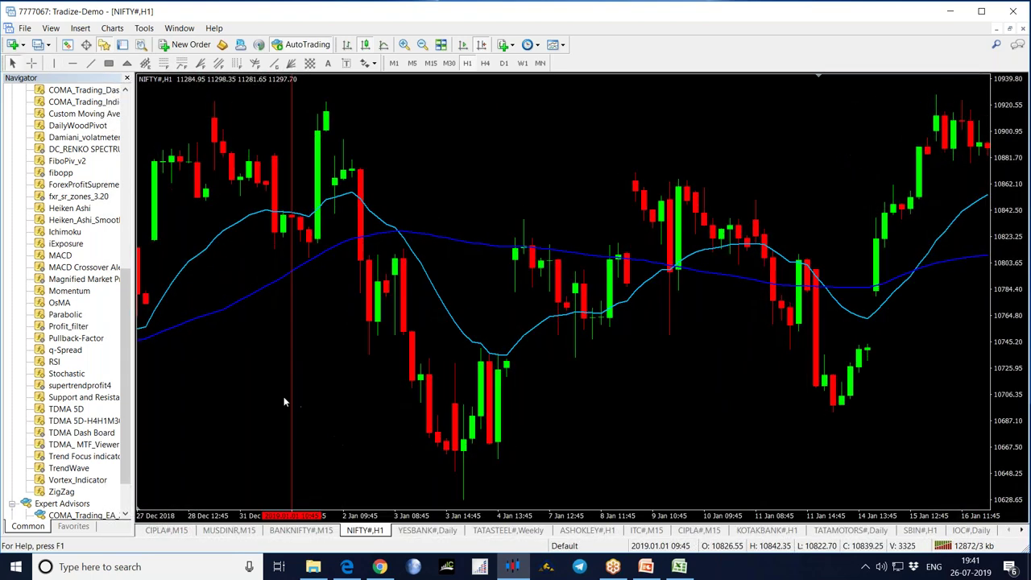
click(275, 396)
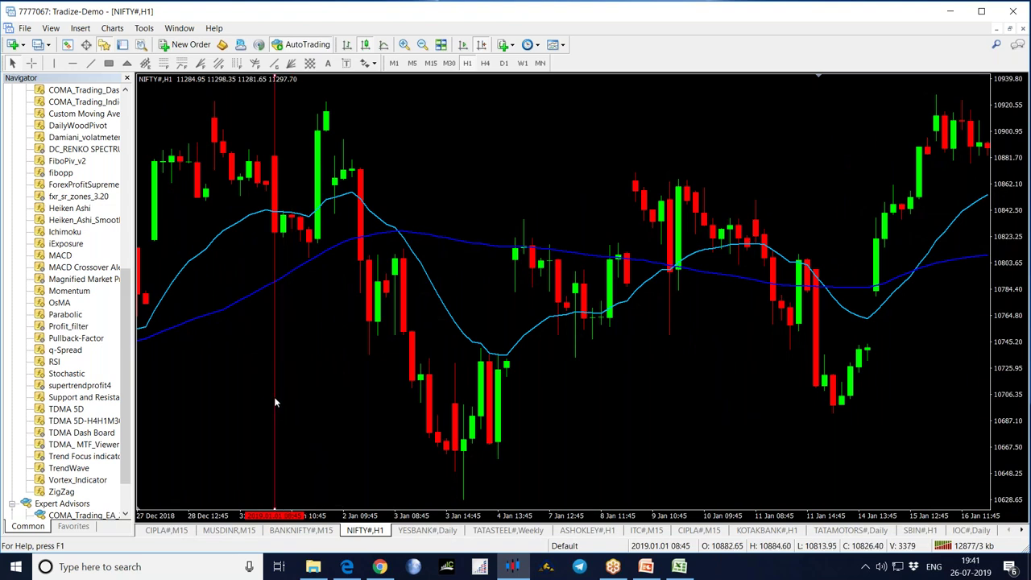
click(267, 398)
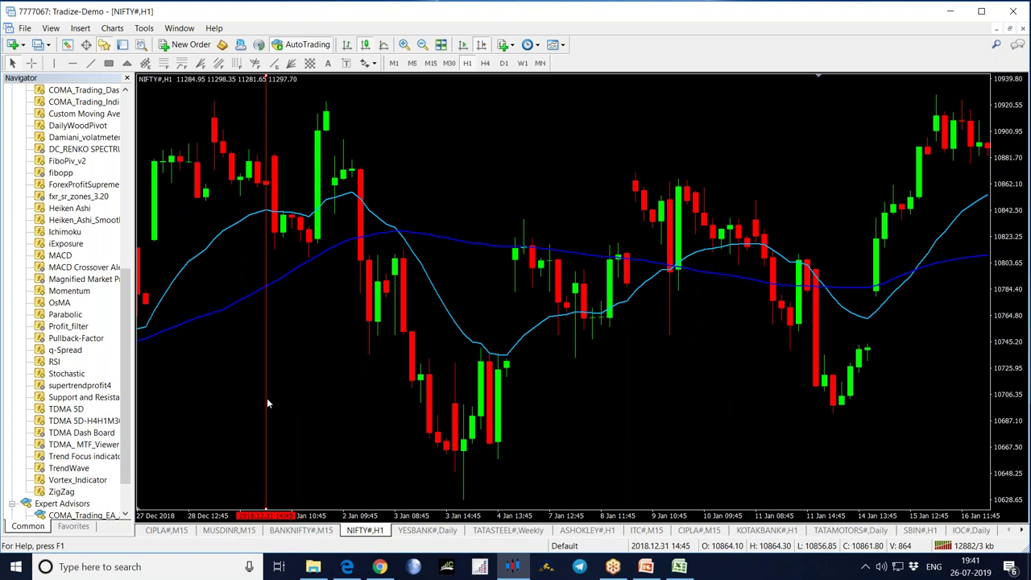
click(275, 402)
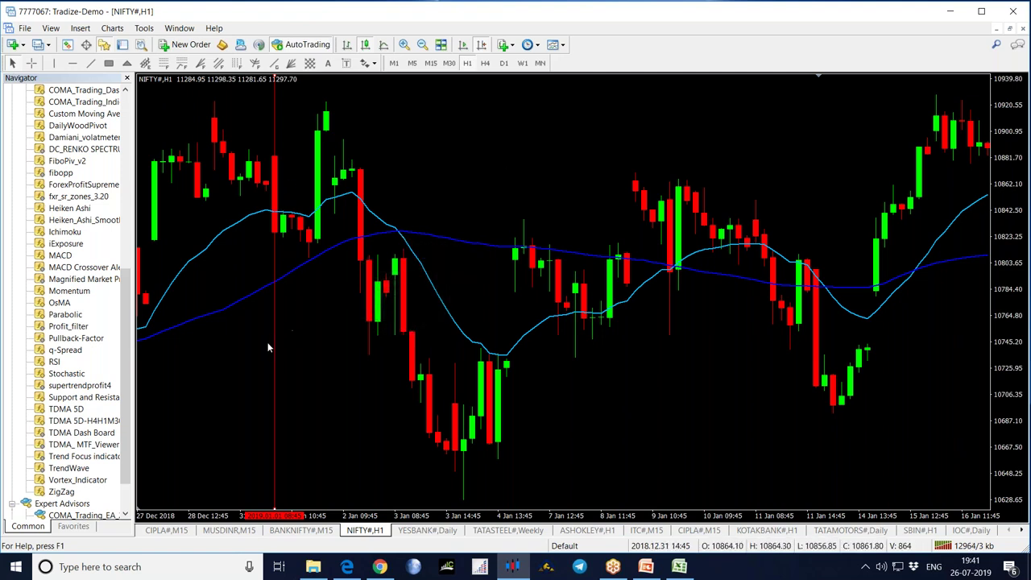
drag(275, 346, 365, 351)
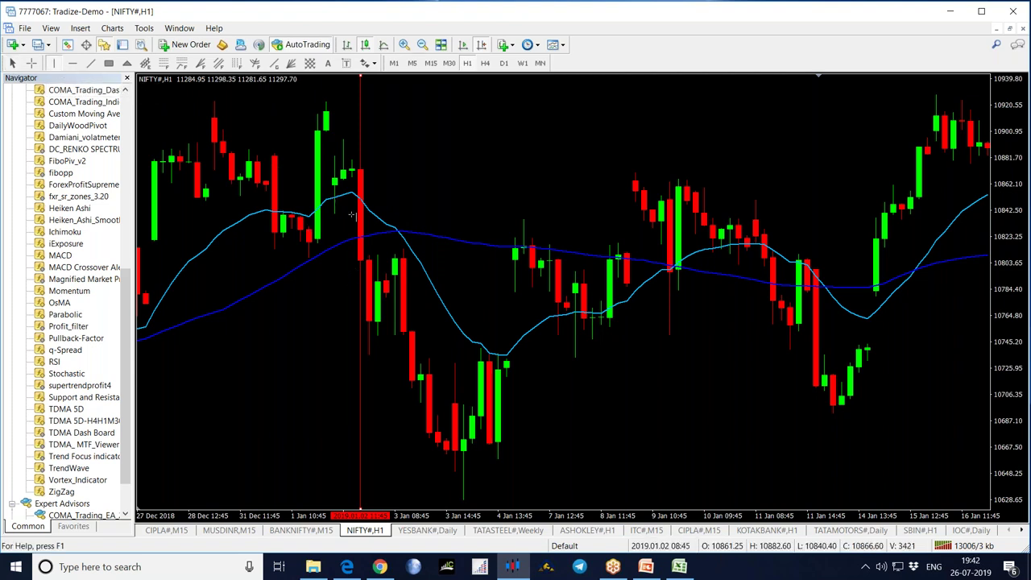
- Add vertical lines at the 3 January 2019 crossing of the 20 EMA below the 100 SMA and at the first 7 January candle above the 20 EMA
click(403, 246)
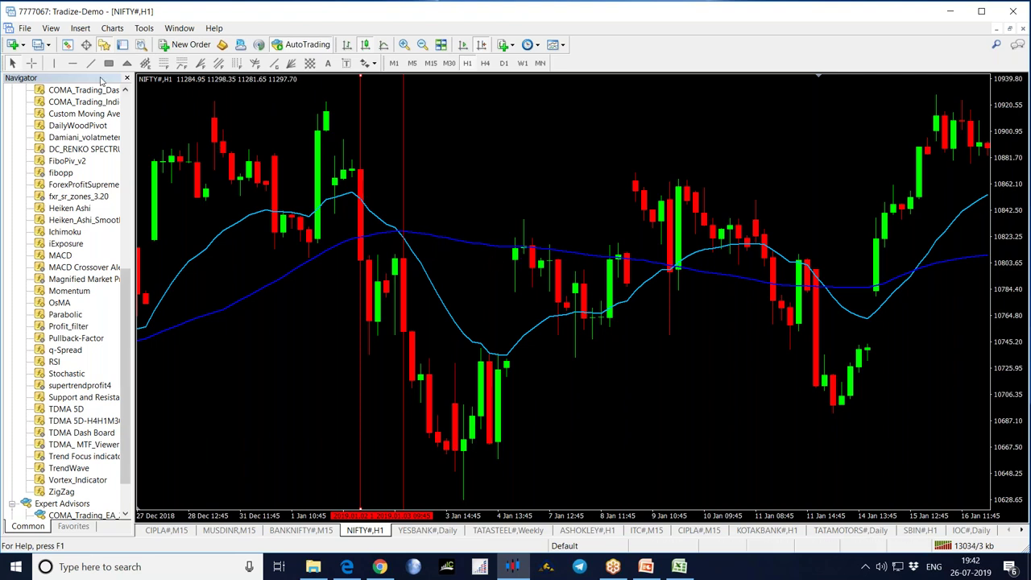
click(54, 63)
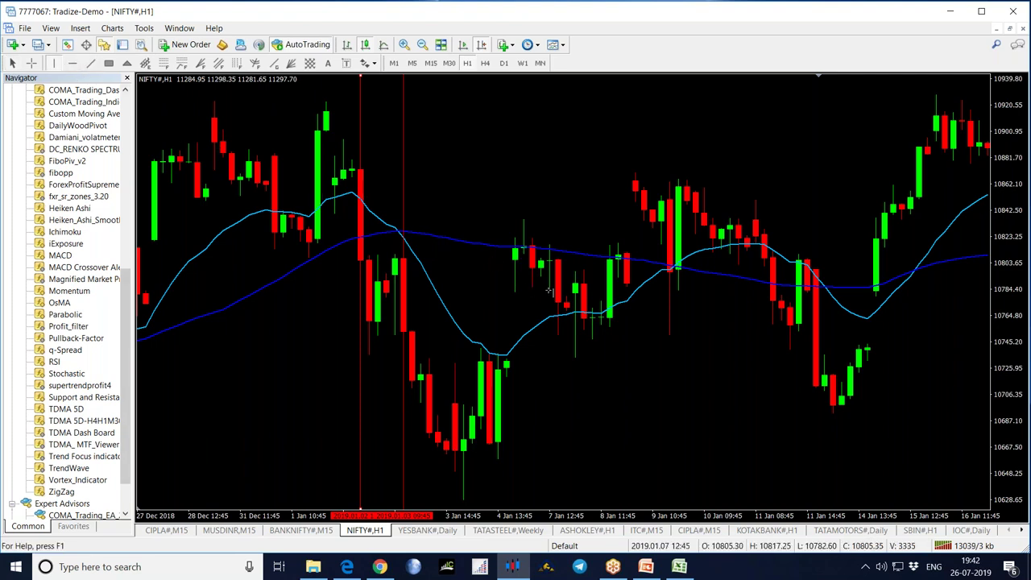
click(514, 255)
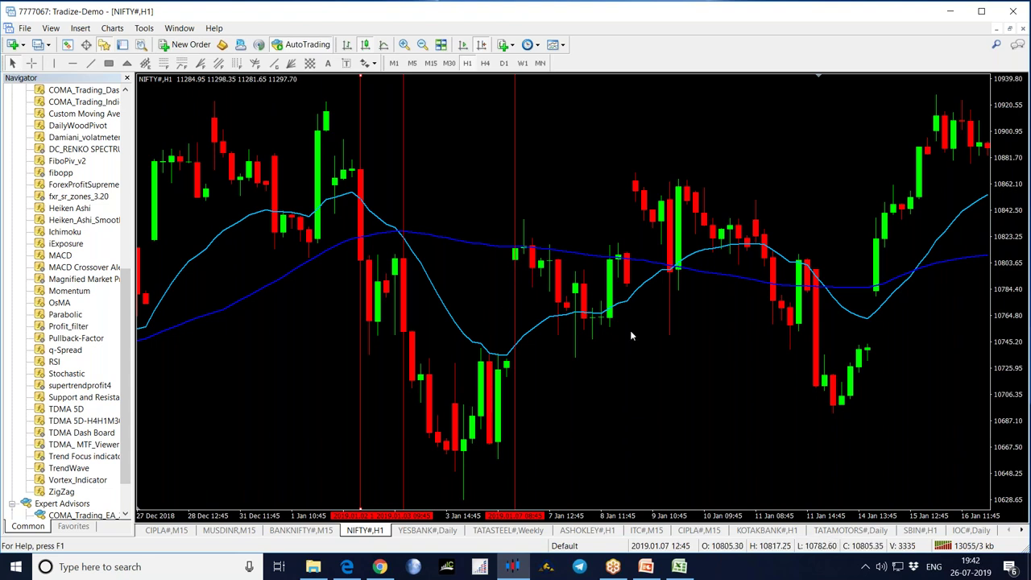
mouse_move(586, 322)
middle_click(586, 322)
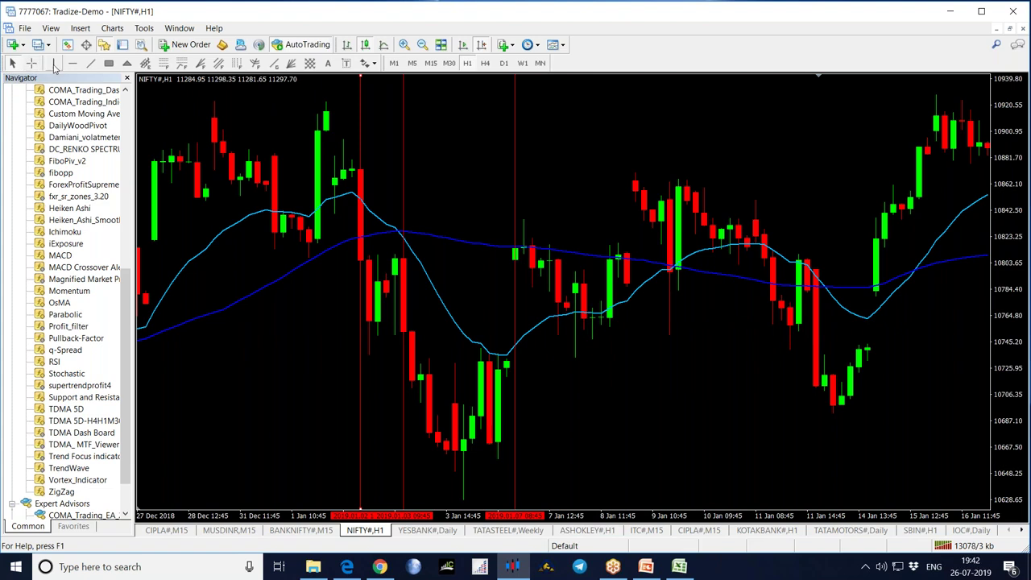
- Mark the sell entry with a vertical line on the 8 January 2019 10:45 candle and a horizontal line at about 10763
click(584, 324)
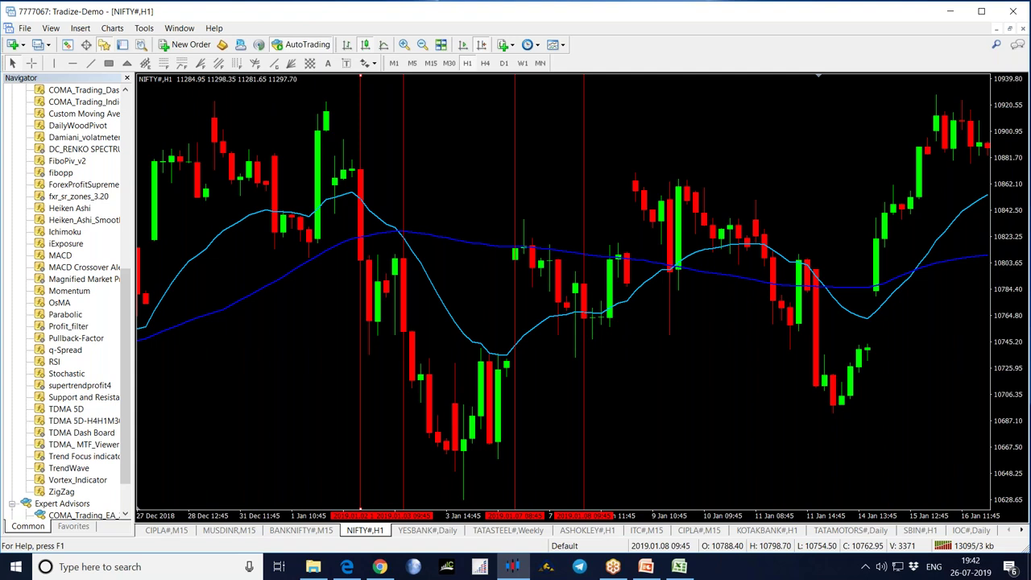
drag(584, 363, 589, 362)
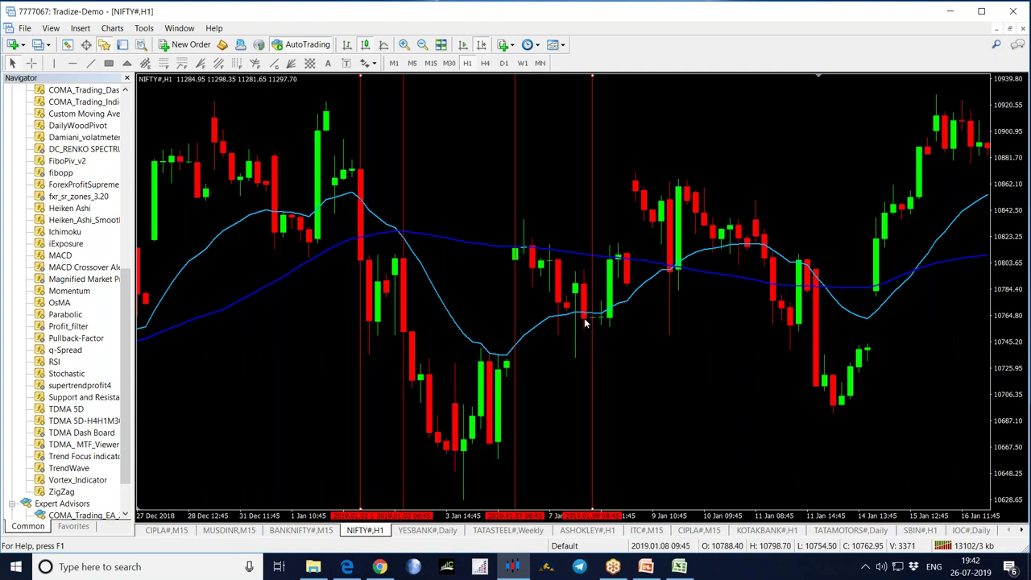
mouse_move(587, 322)
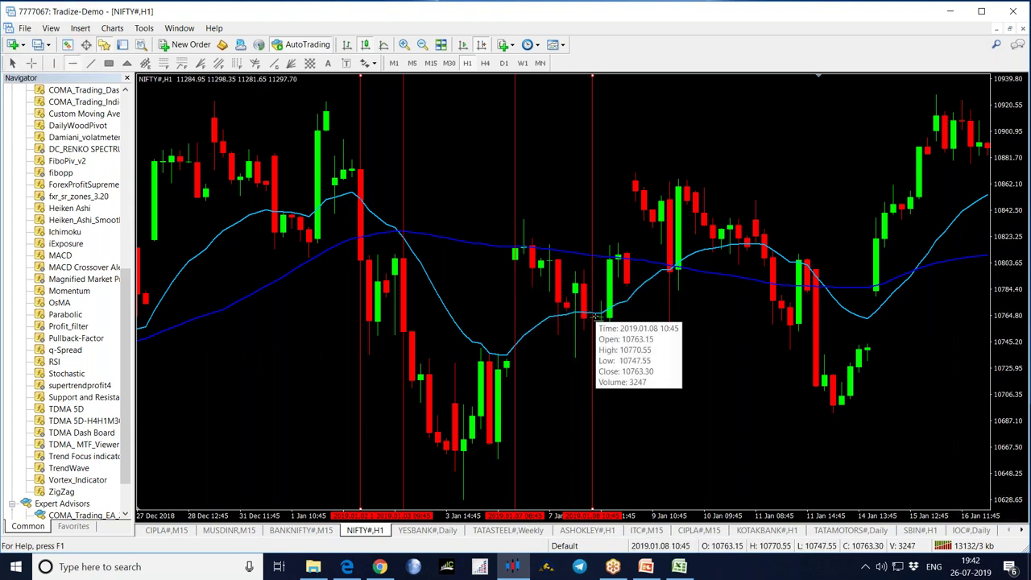
click(592, 320)
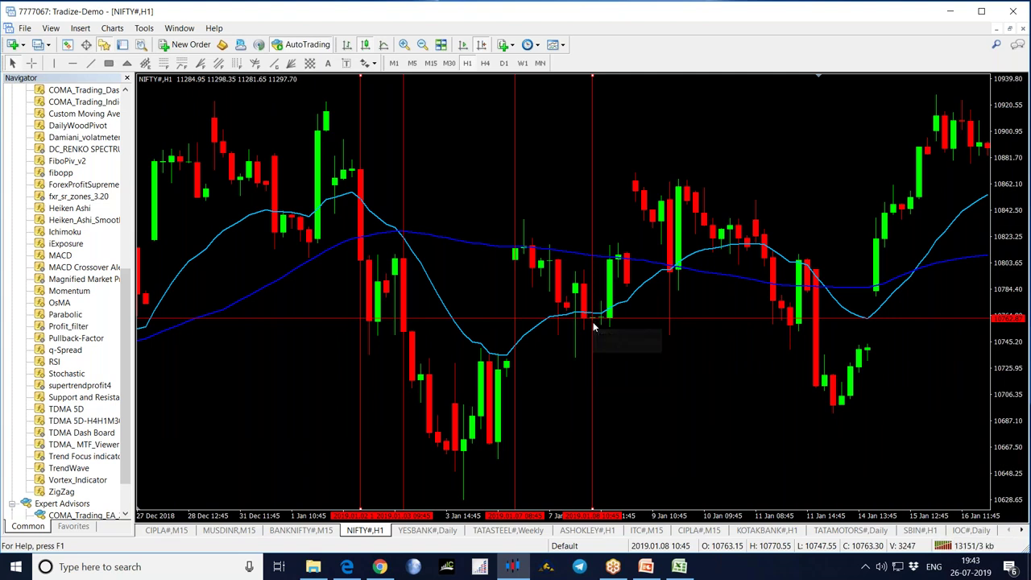
- Measure from the 8 January entry price up to above the 7 January swing high, and down to the target area below the entry
middle_click(593, 320)
drag(593, 320, 535, 217)
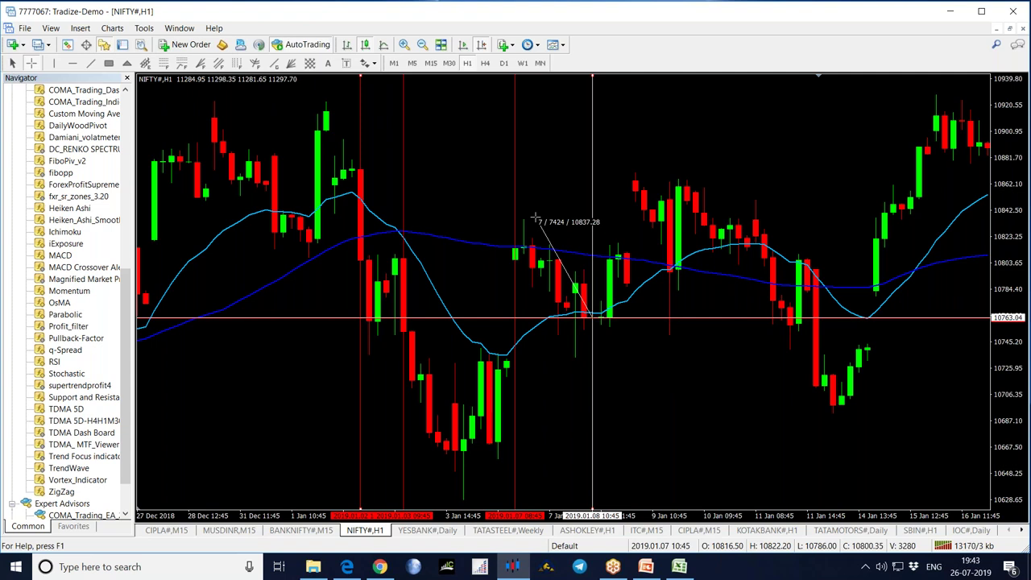
drag(535, 218, 539, 212)
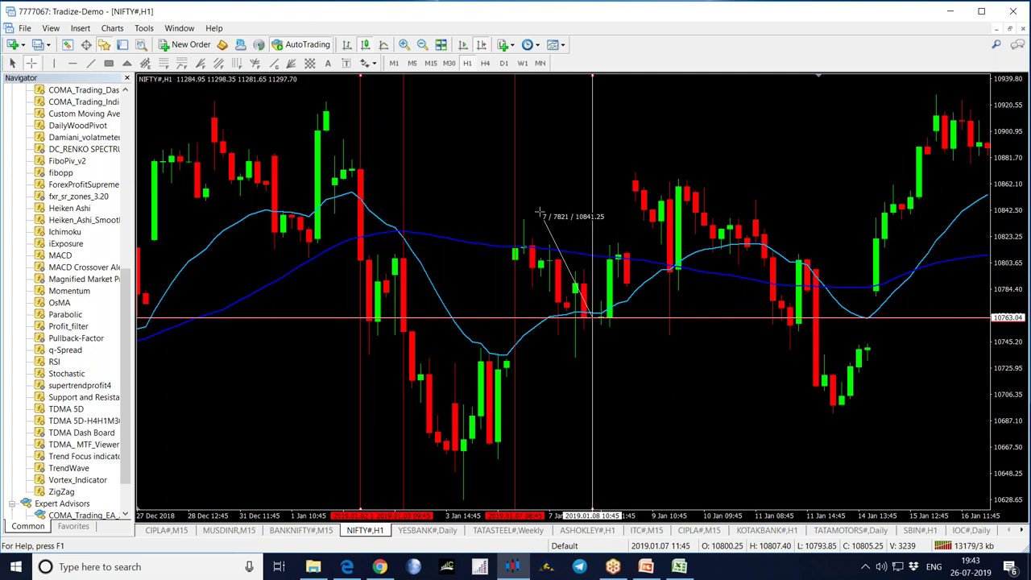
drag(540, 212, 782, 488)
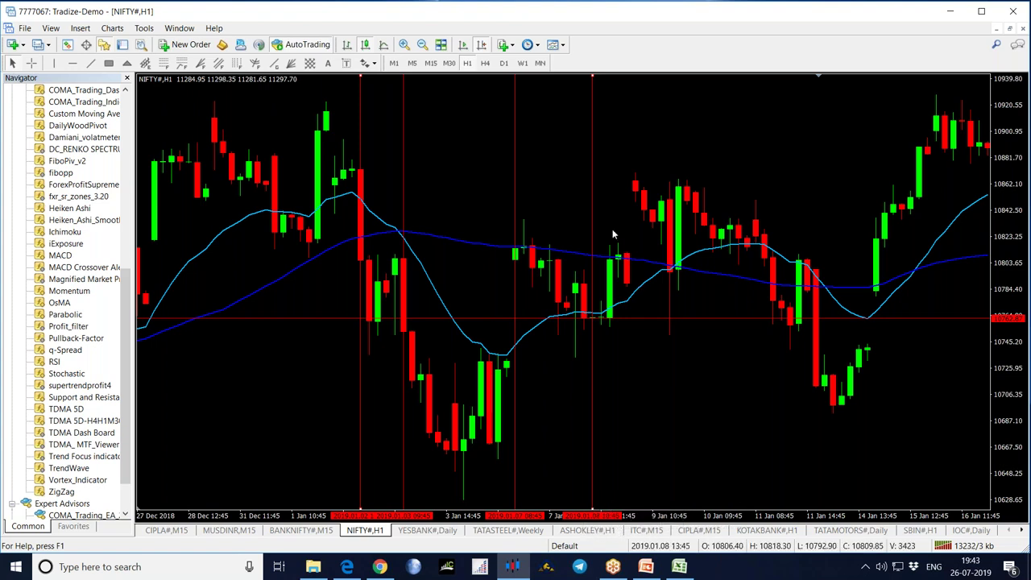
- Switch to the Excel rules sheet and start a trade log with the header "S NO" in A11 and serial number 1 in A12
click(694, 555)
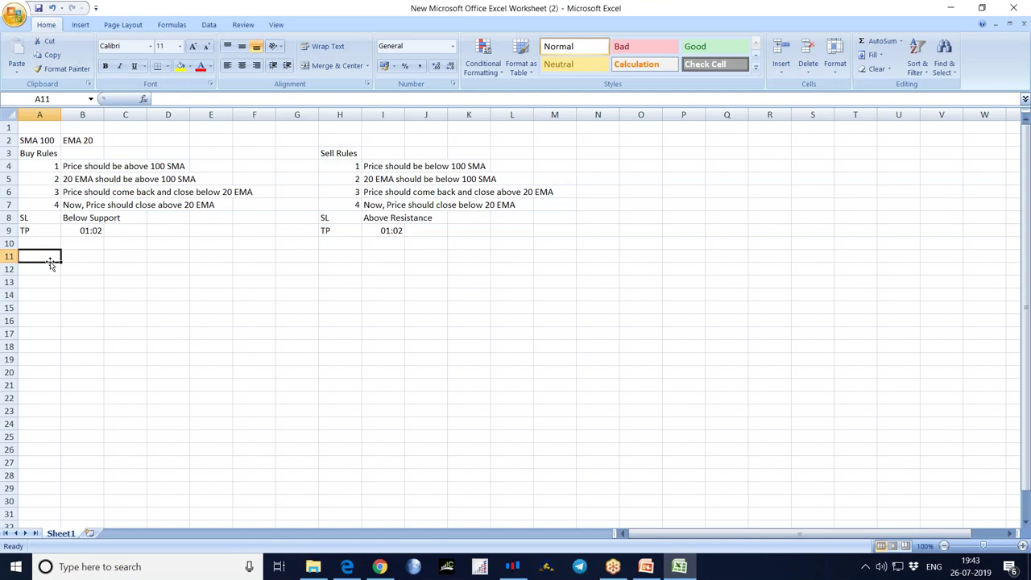
text(S NO)
key(Return)
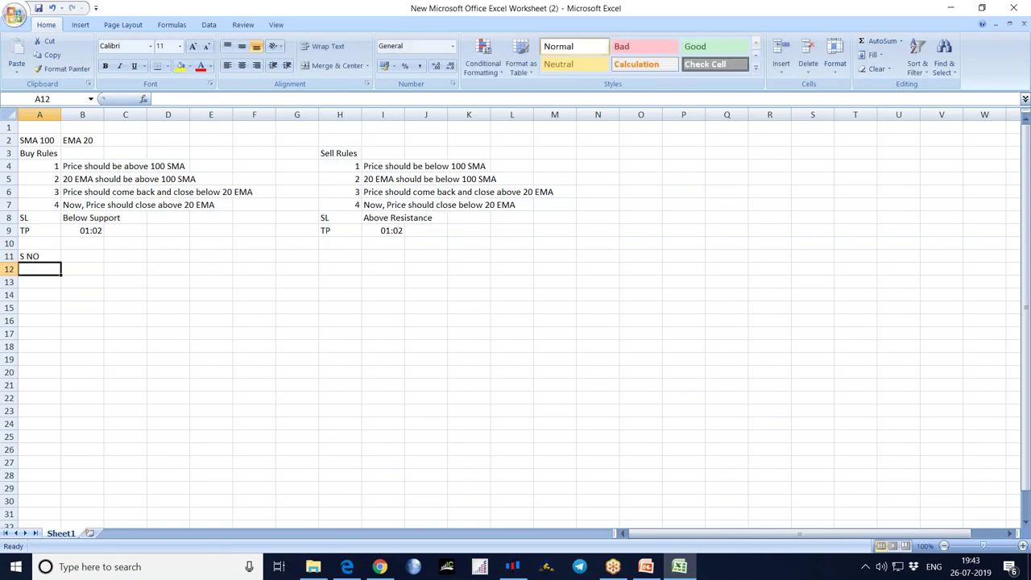
text(1)
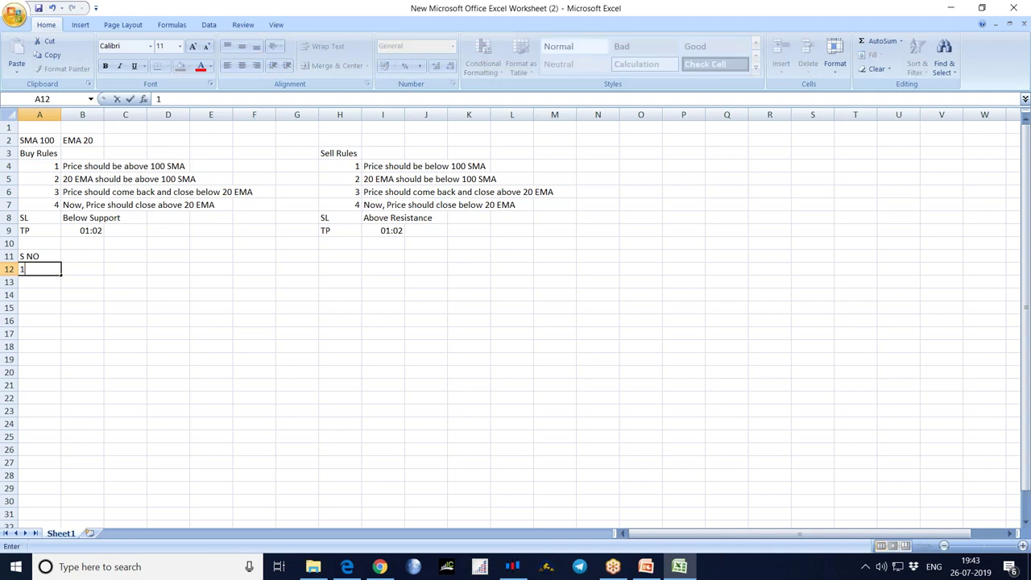
key(Tab)
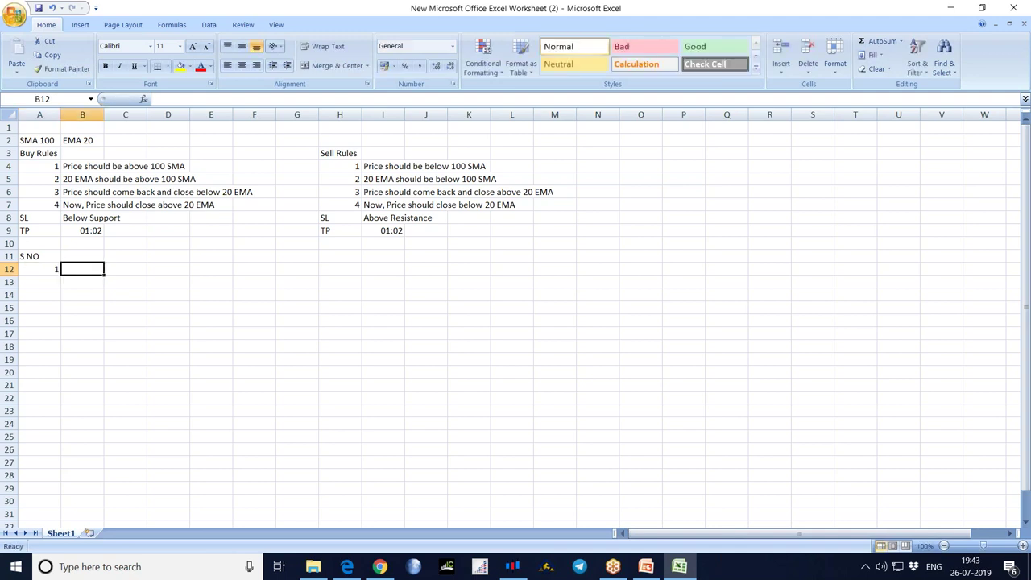
- Add the header "Date" in B11 and enter the first trade's date 8-1-19 in B12
click(83, 256)
text(Date)
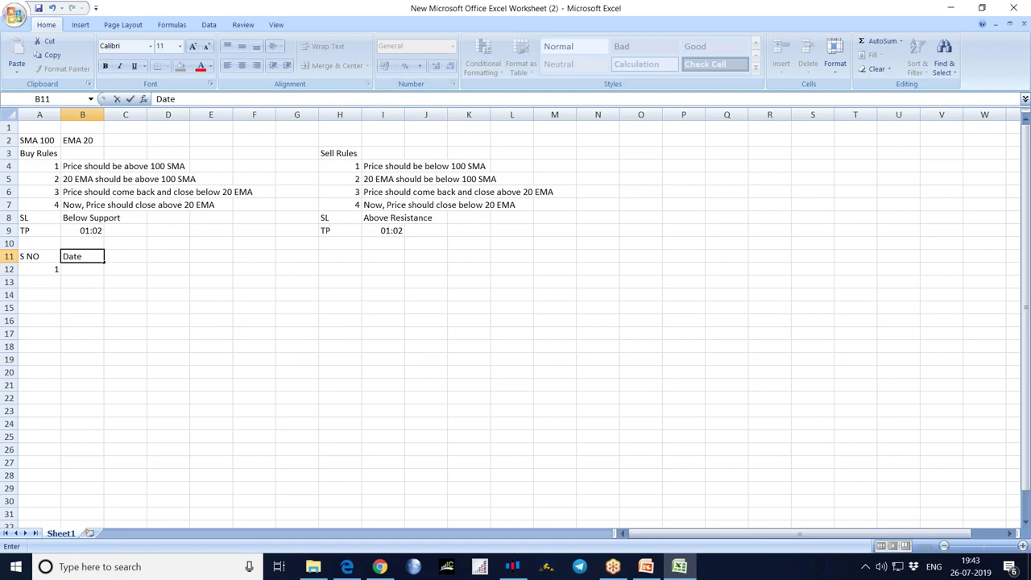
key(Return)
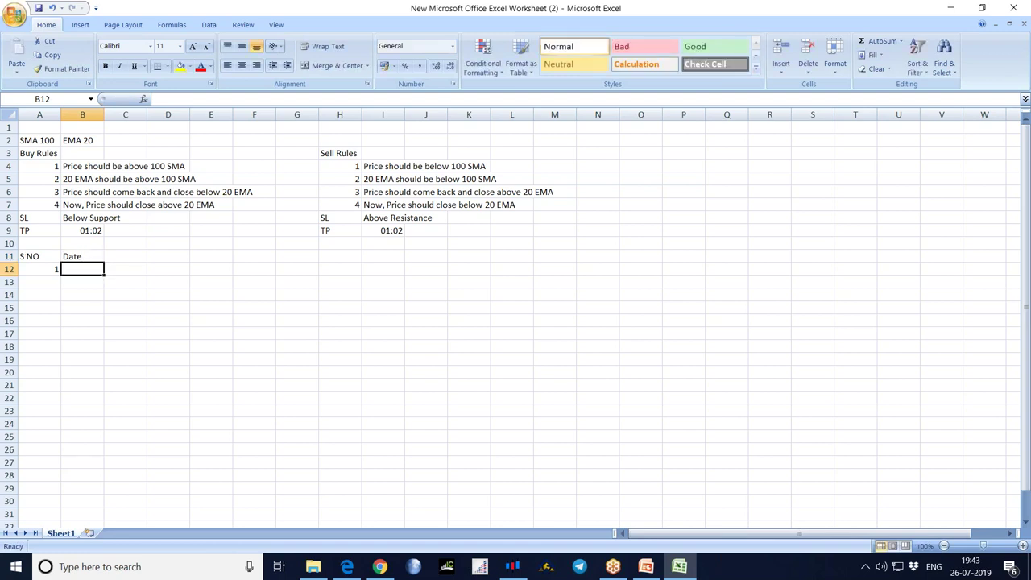
text(8-1-19)
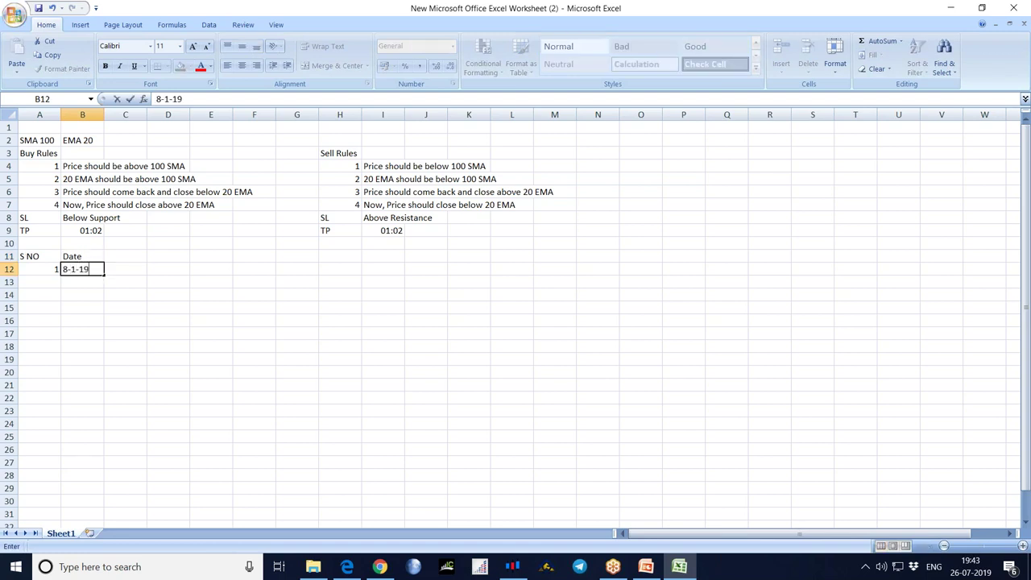
- Add a Time header in C11 and record 10.45 as the first trade's time in C12
key(Tab)
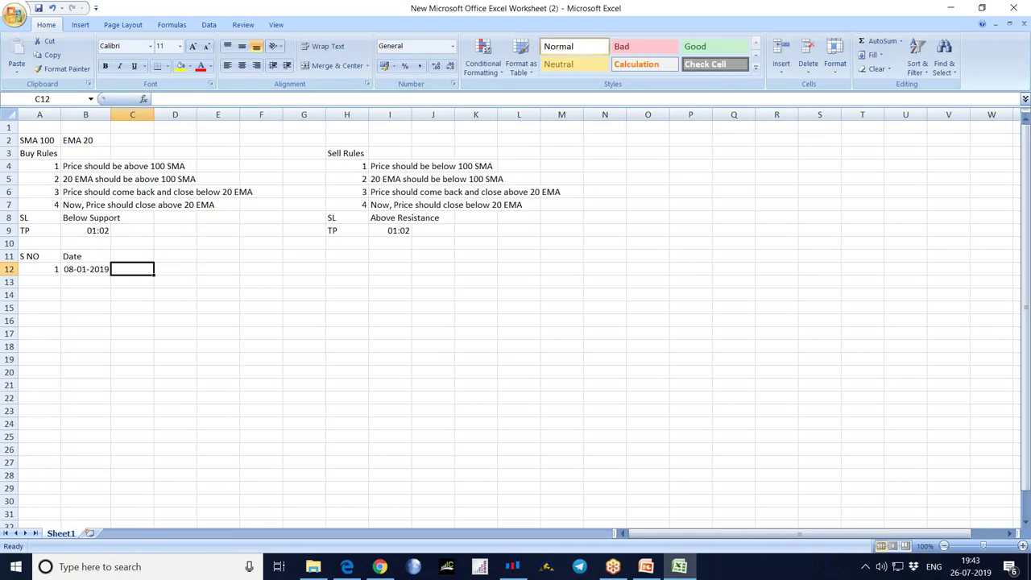
text(Time)
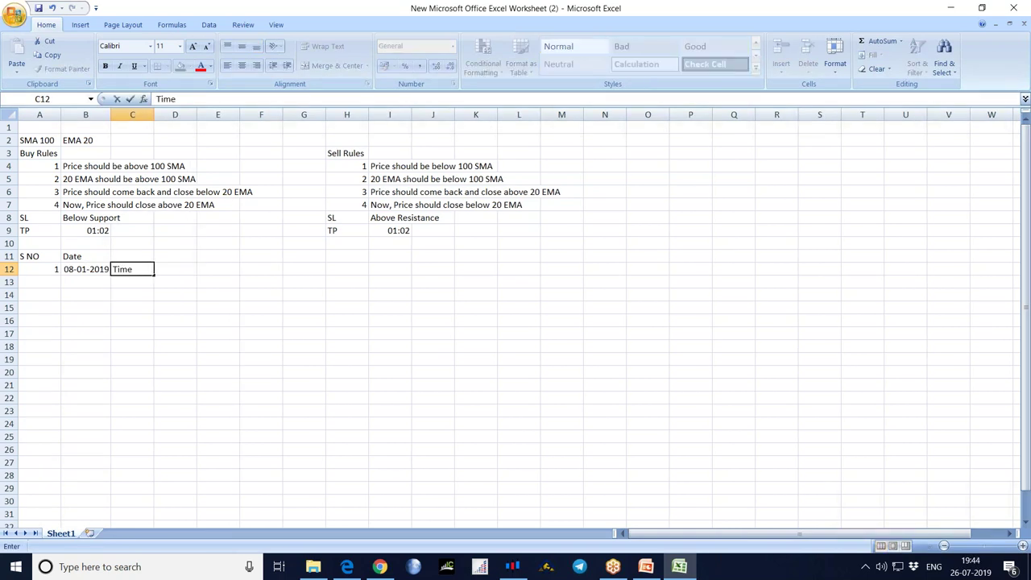
key(Up)
text(Time)
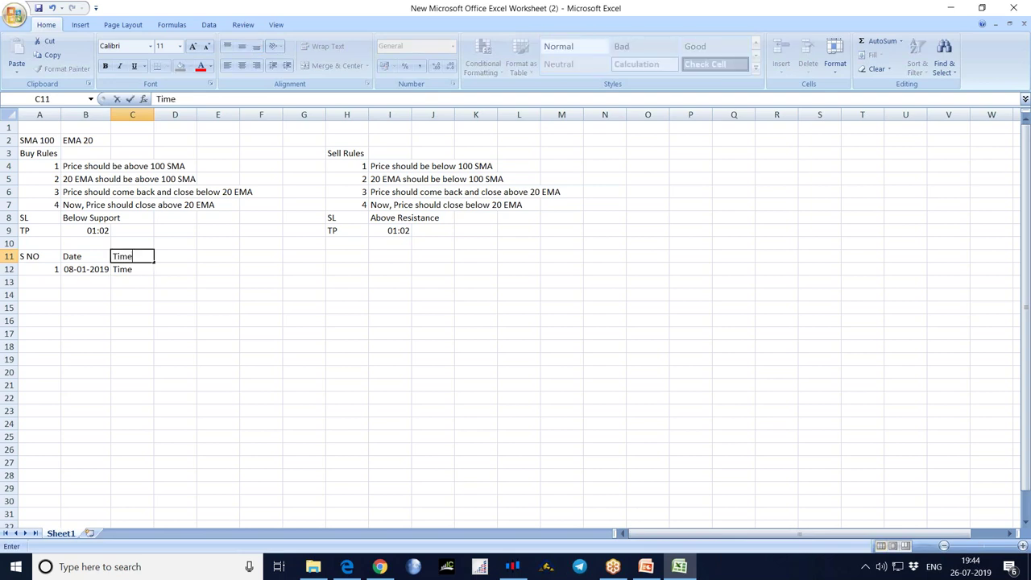
key(Return)
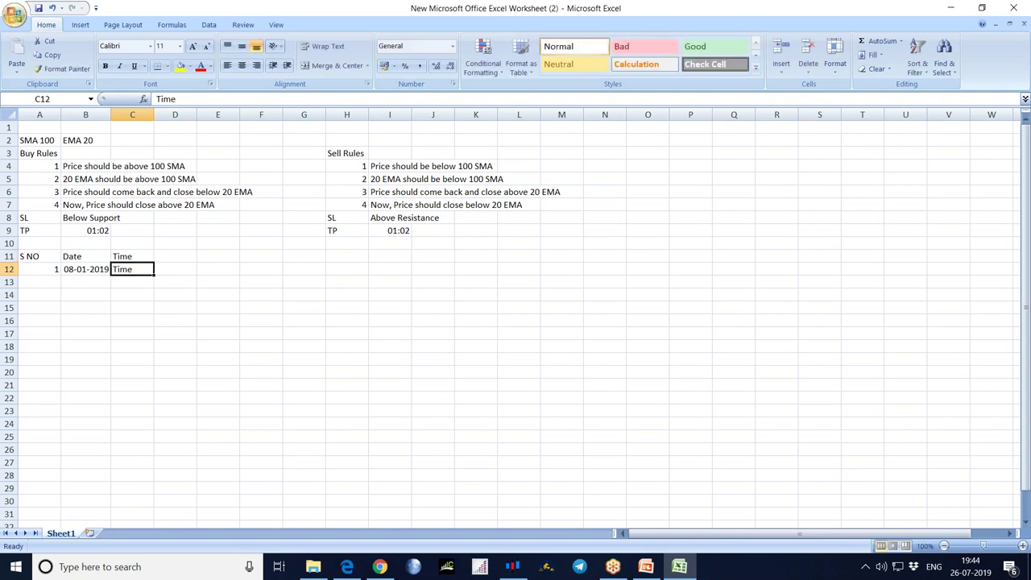
text(10.45)
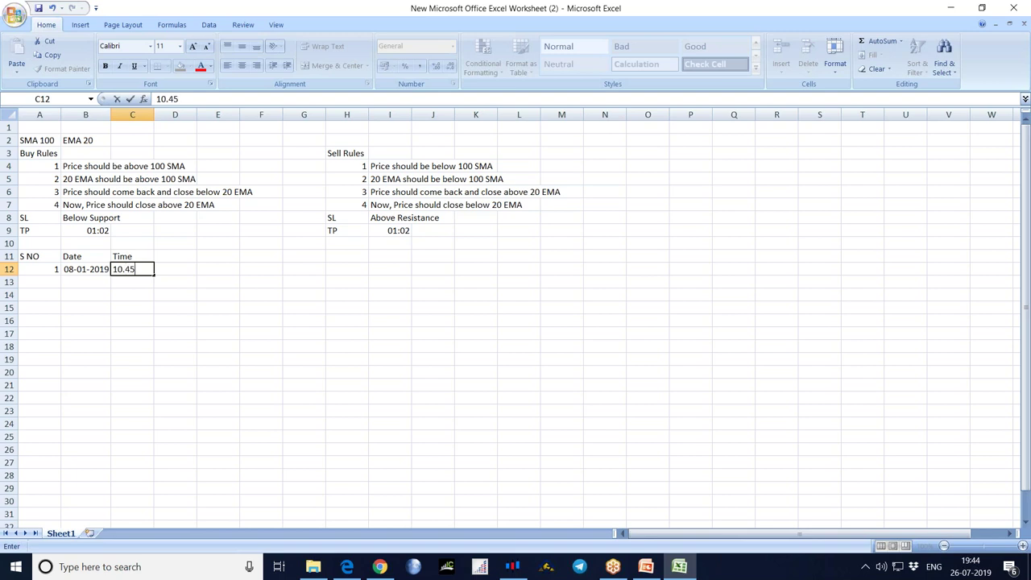
key(Tab)
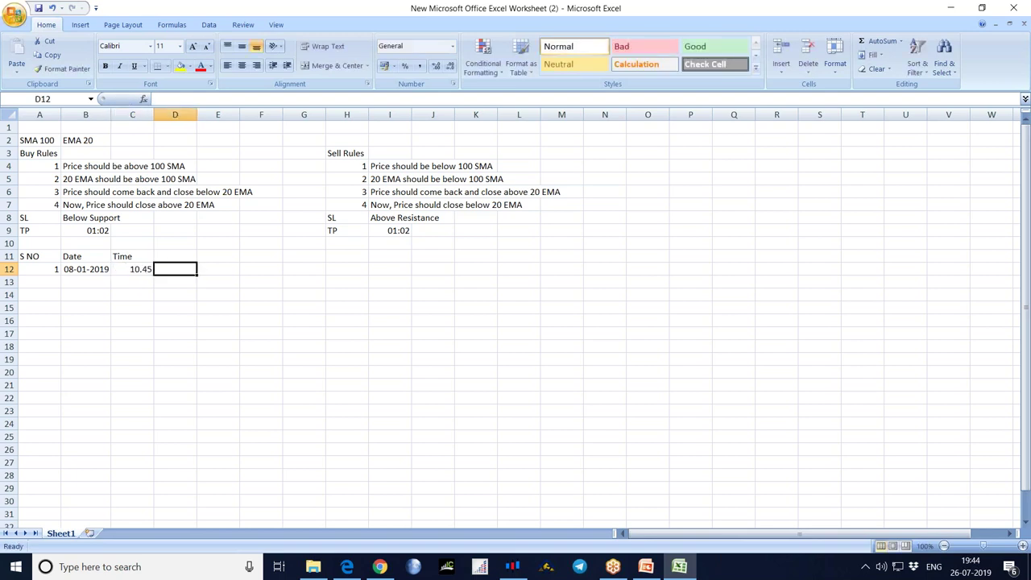
- Add an Order header in D11 and record the first trade as Sell in D12
key(Up)
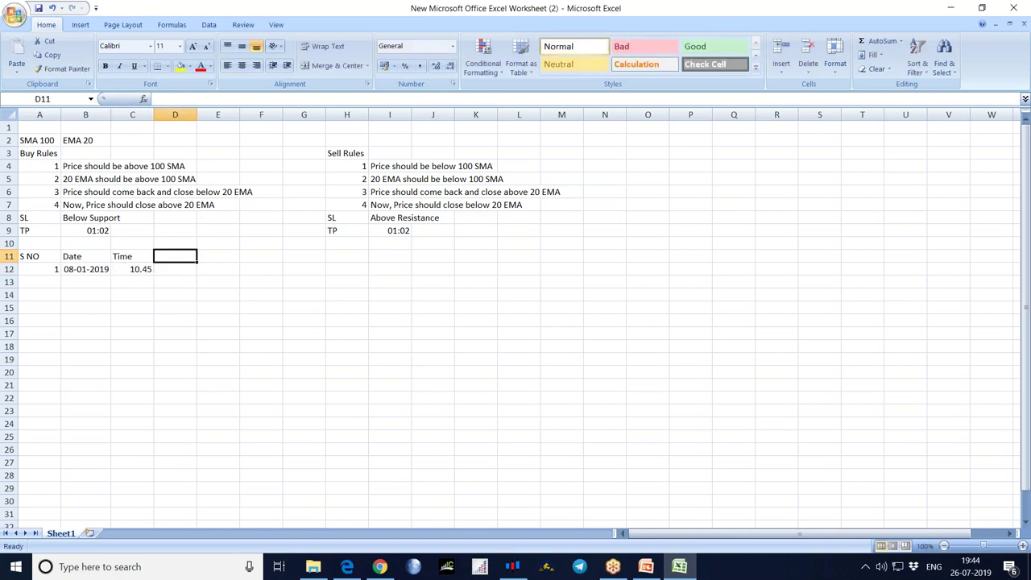
text(Order)
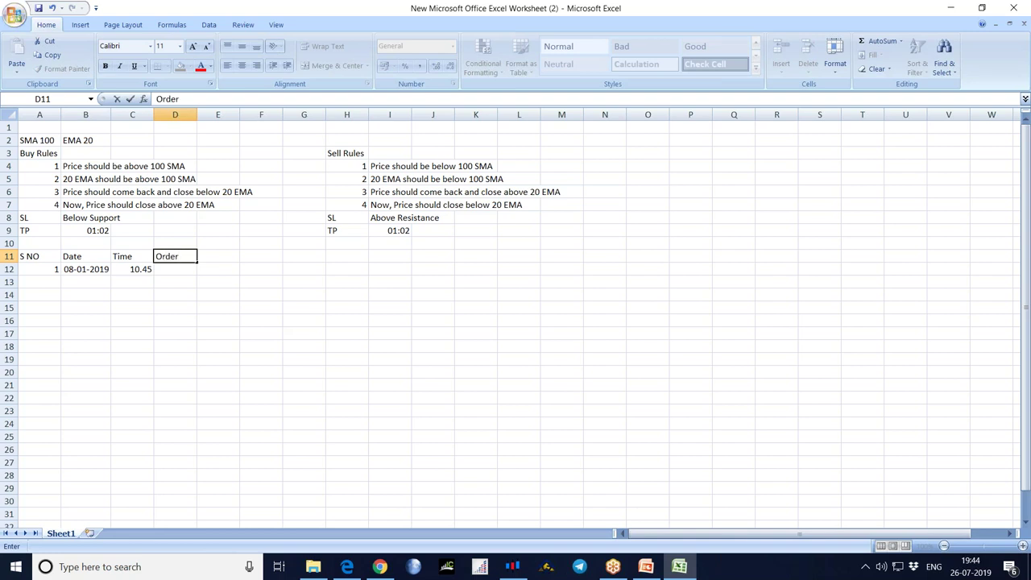
key(Return)
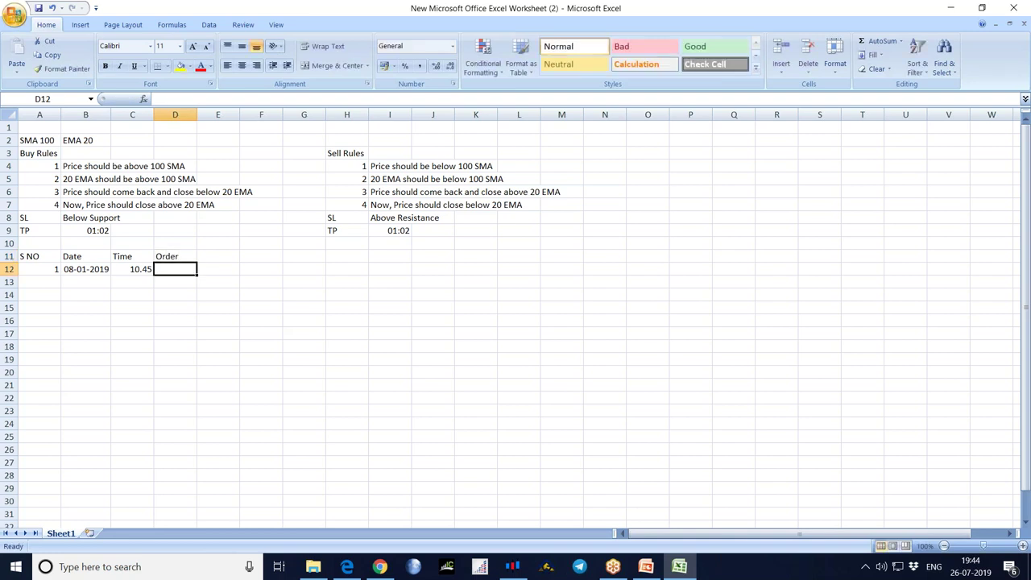
text(Sell)
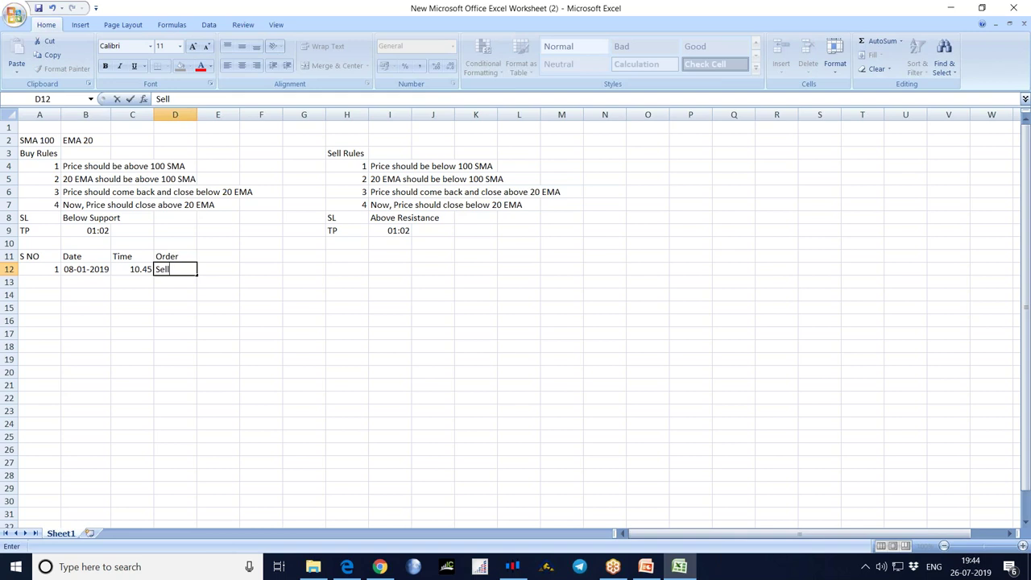
key(Tab)
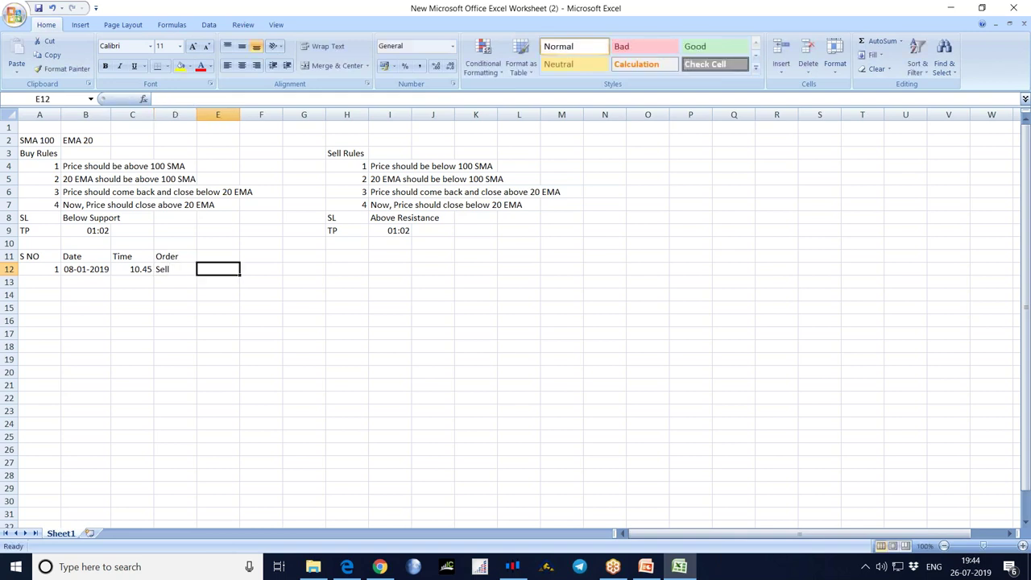
- Complete the trade log's header row with Sl, TP, Result and Net P/L in cells E11 to H11
key(Up)
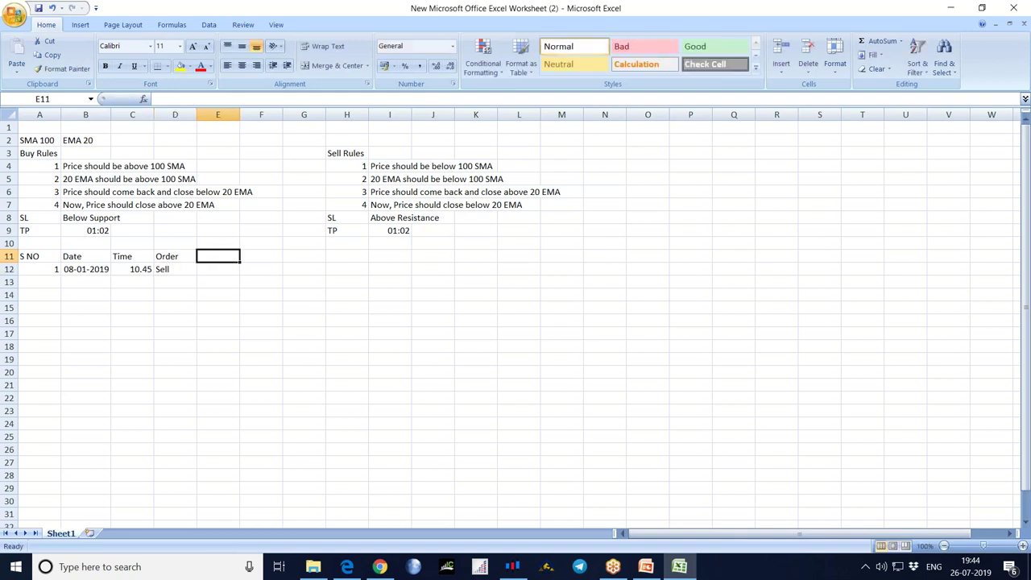
text(Sl)
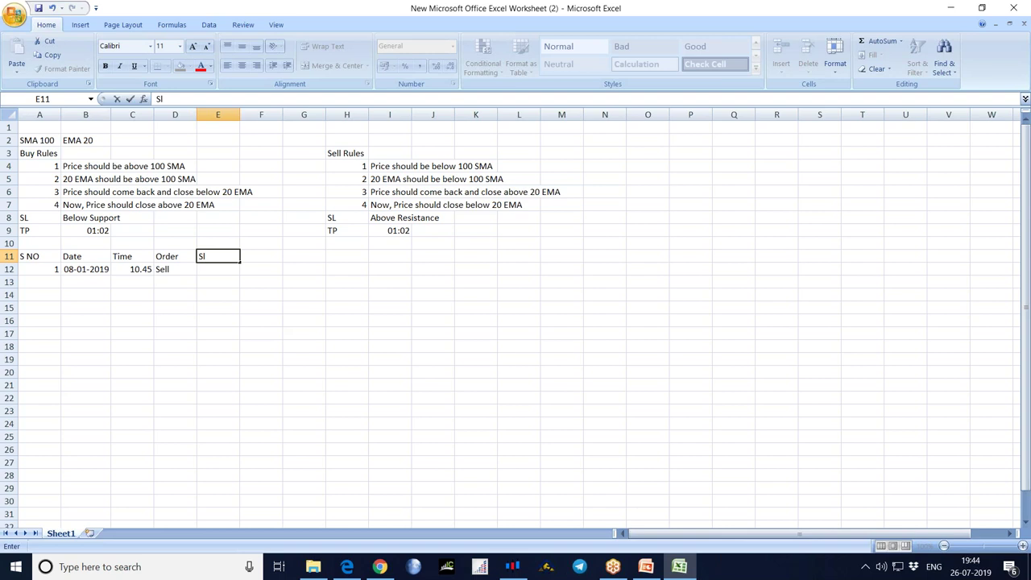
key(Tab)
text(TP)
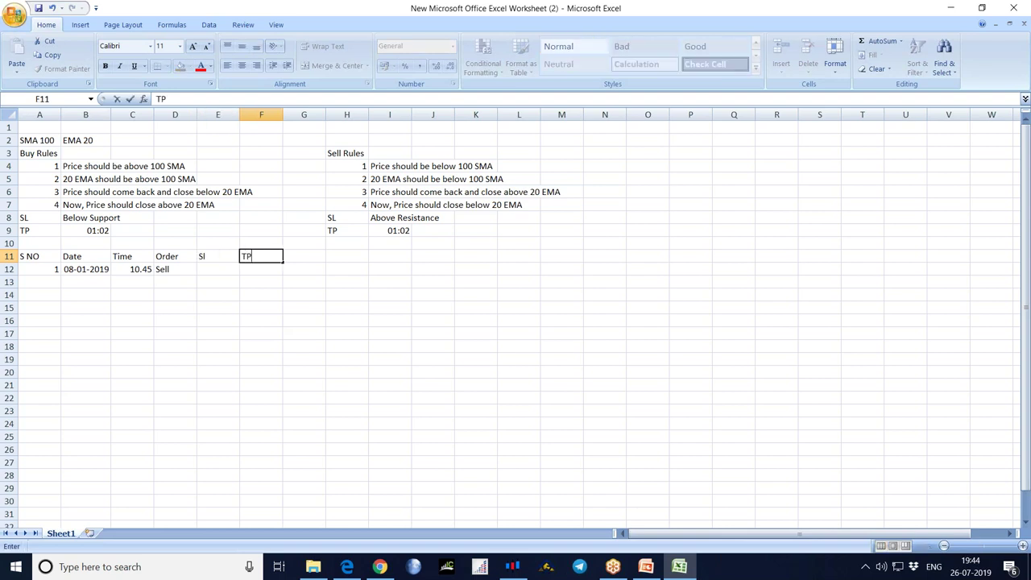
key(Tab)
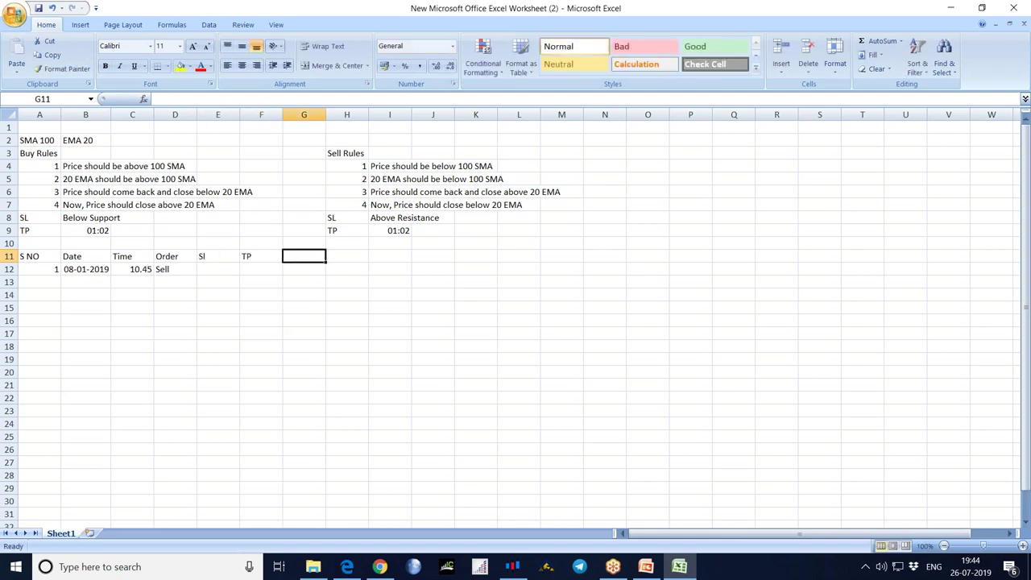
text(Result)
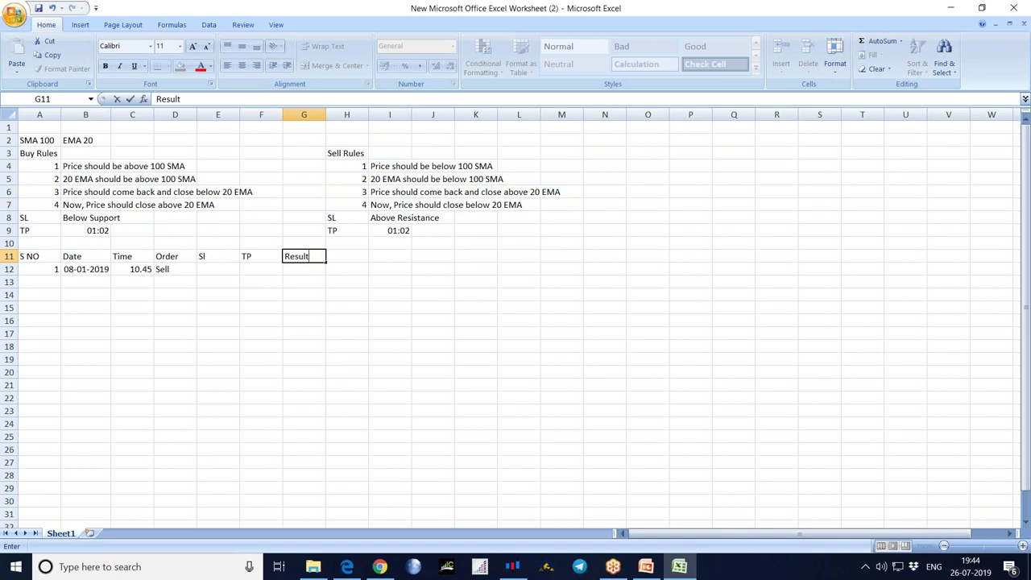
key(Tab)
text(Net)
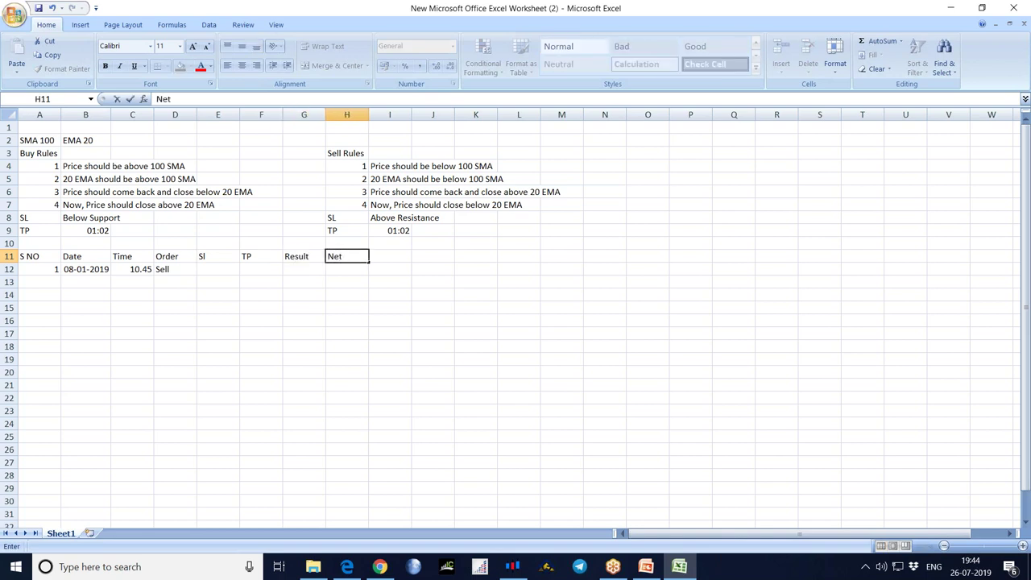
text( P/L)
key(Return)
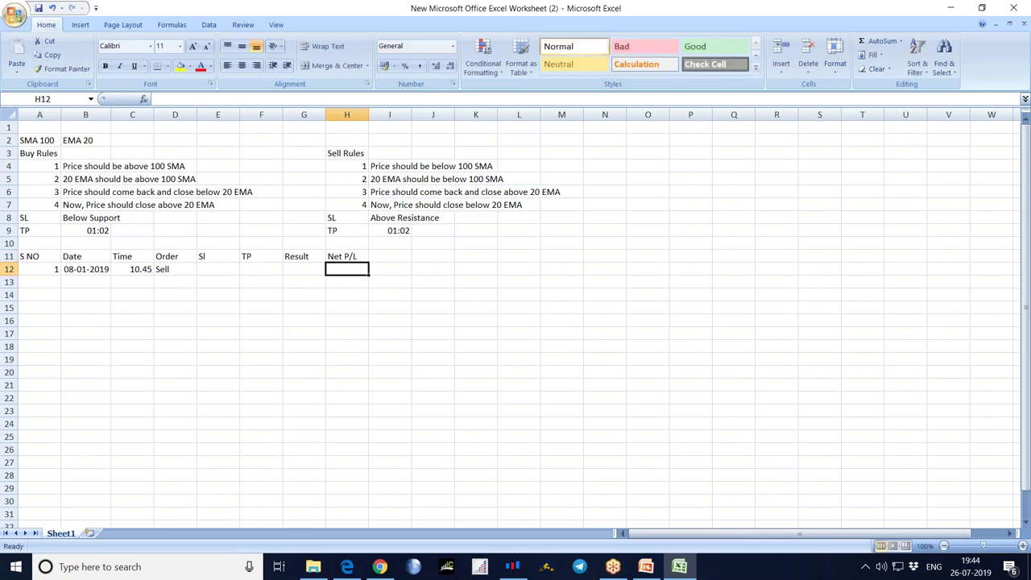
- Make the trade log's header row 11 bold and centre its text
click(9, 256)
click(108, 67)
key(alt+h)
key(a)
key(c)
click(121, 345)
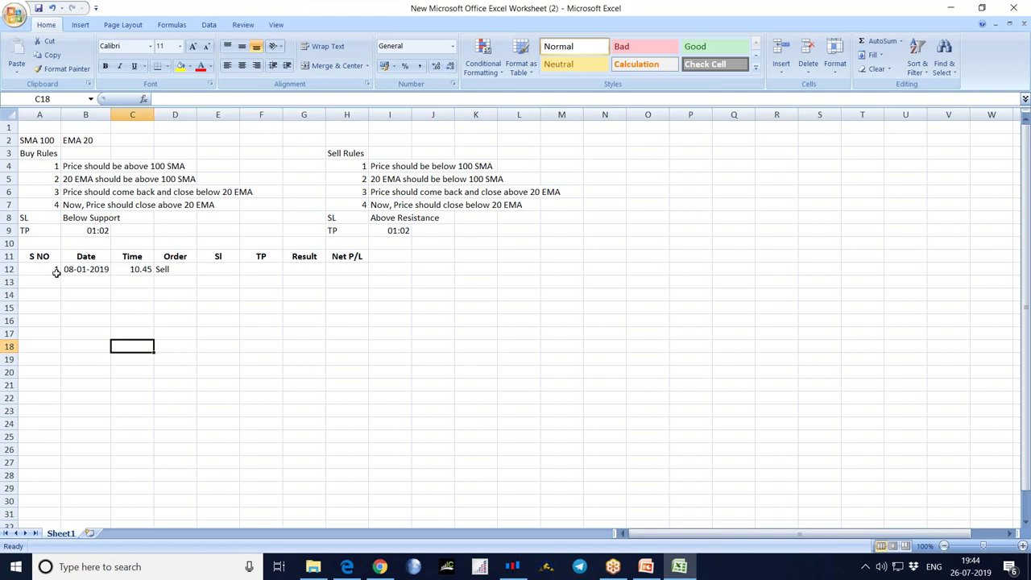
- Record the first trade's Sl of 80, TP of 160 and Result of -80 in row 12
click(172, 270)
click(216, 270)
text(80)
key(Tab)
text(160)
key(Tab)
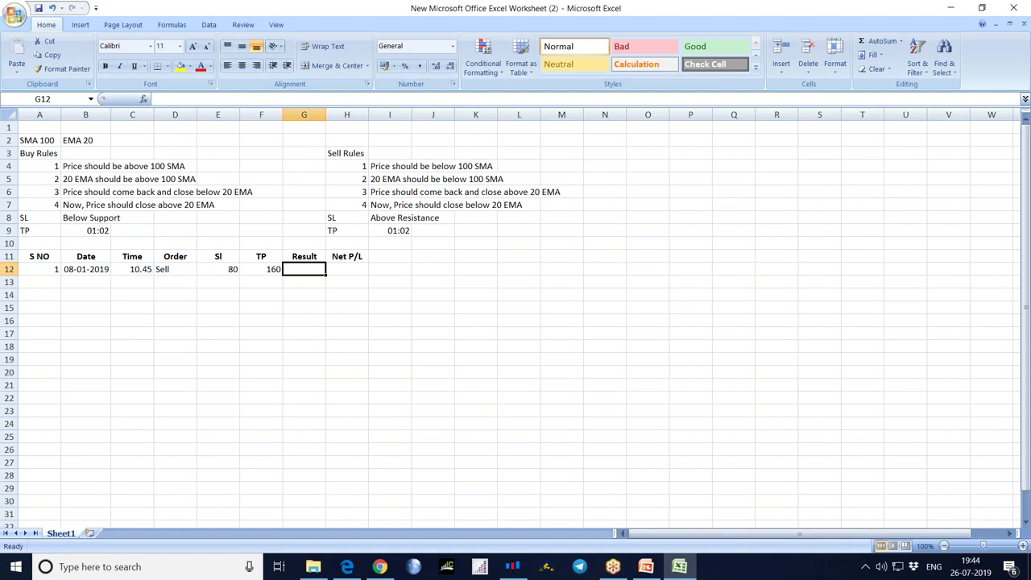
text(-80)
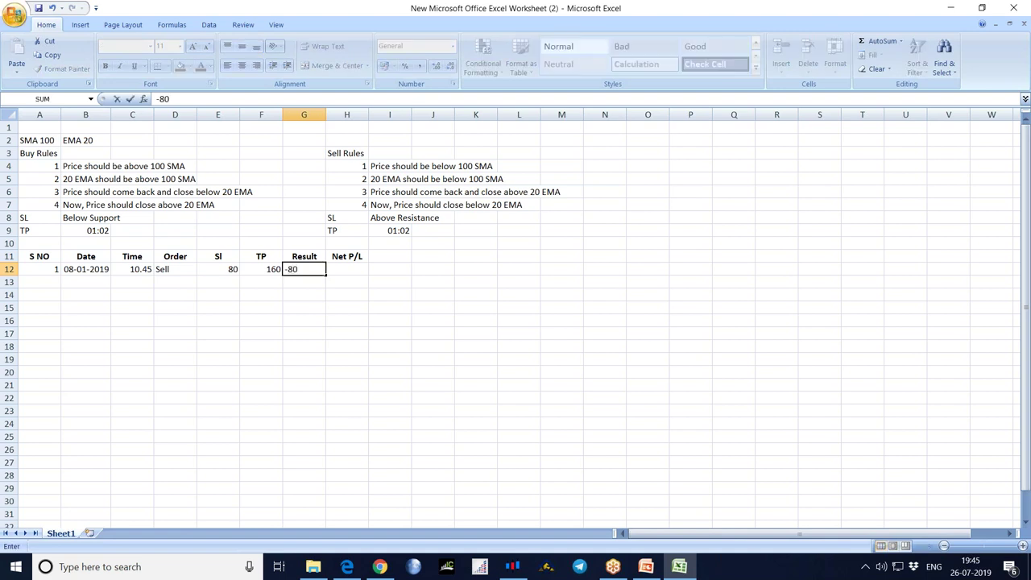
key(Tab)
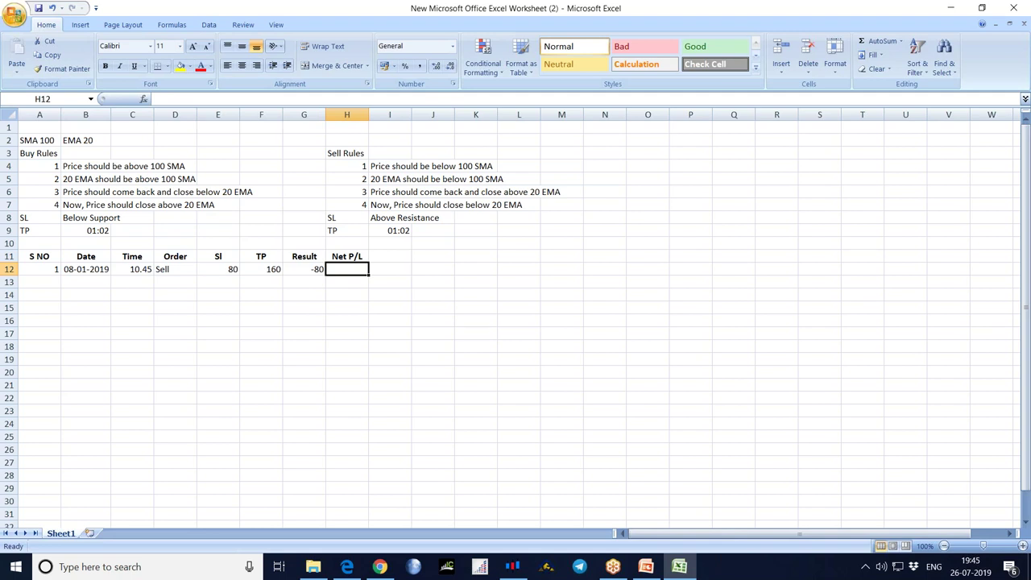
- Enter the formula =G12 in H12 so the first trade's Net P/L takes its Result value
text(-)
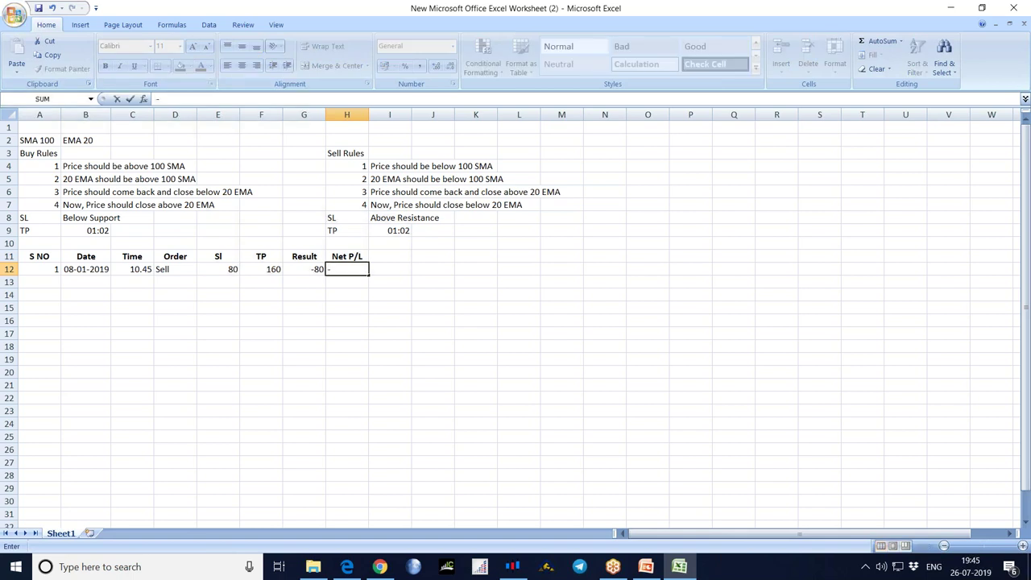
text(g12)
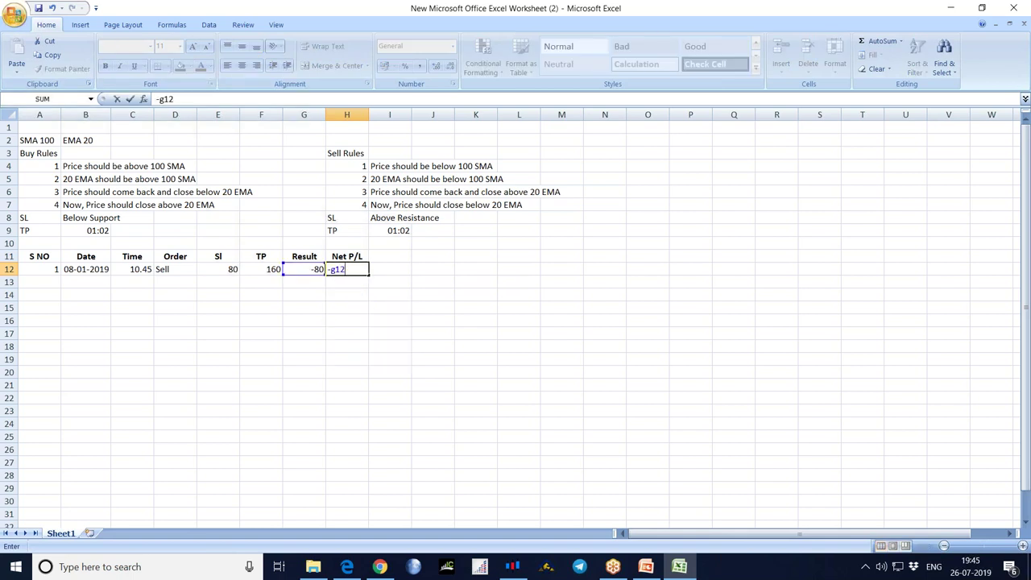
key(Return)
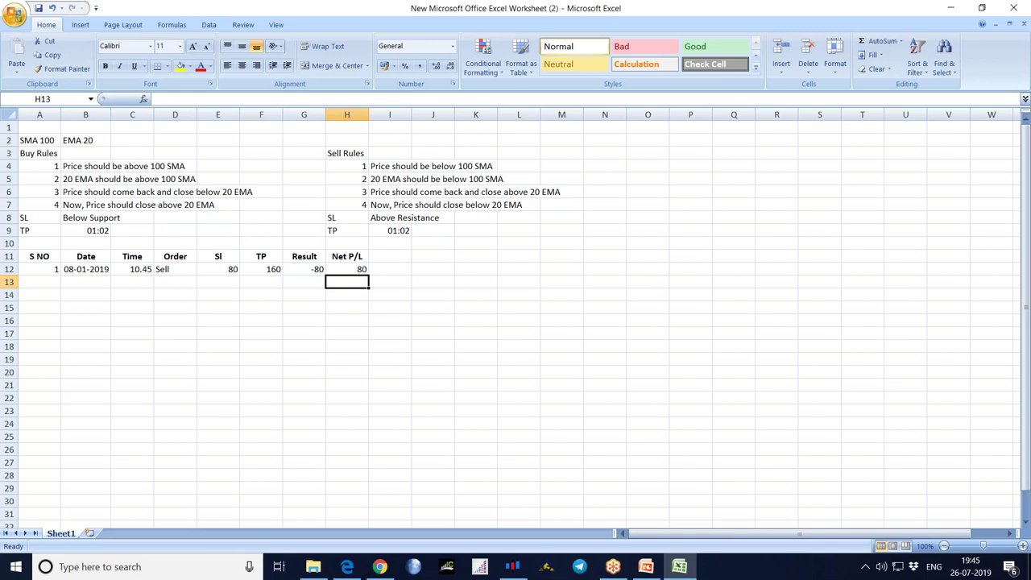
click(350, 268)
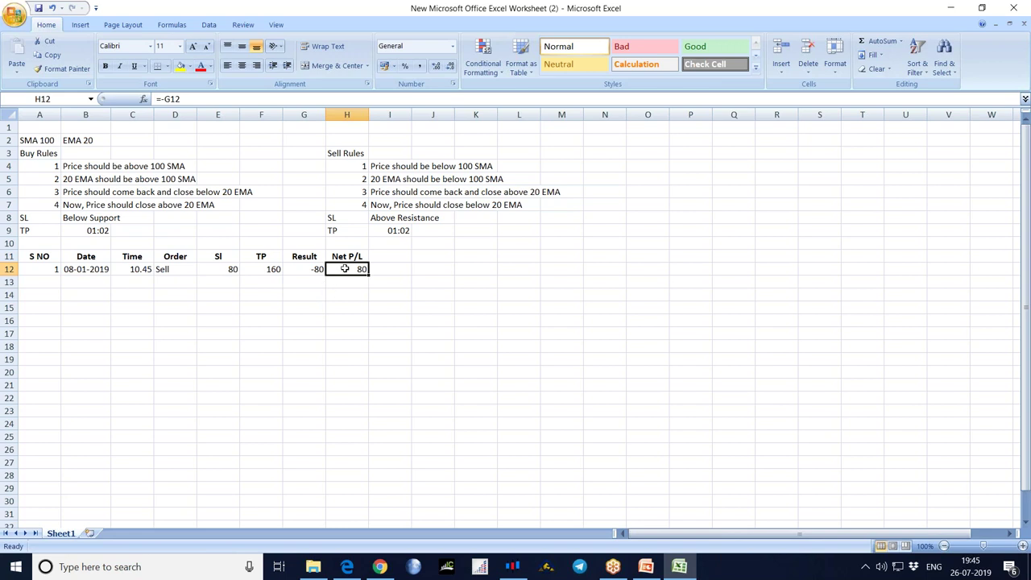
click(168, 99)
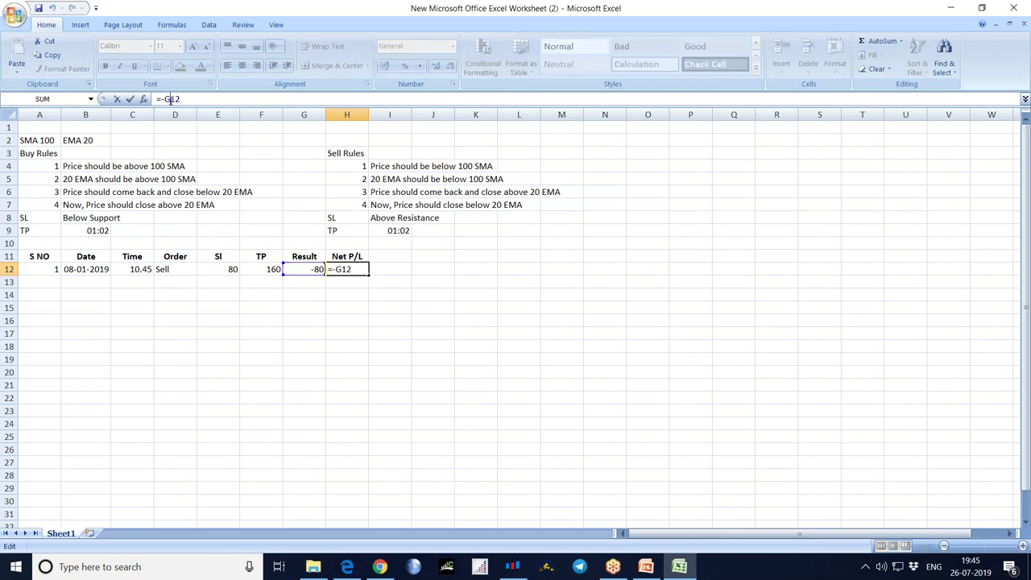
key(BackSpace)
key(Return)
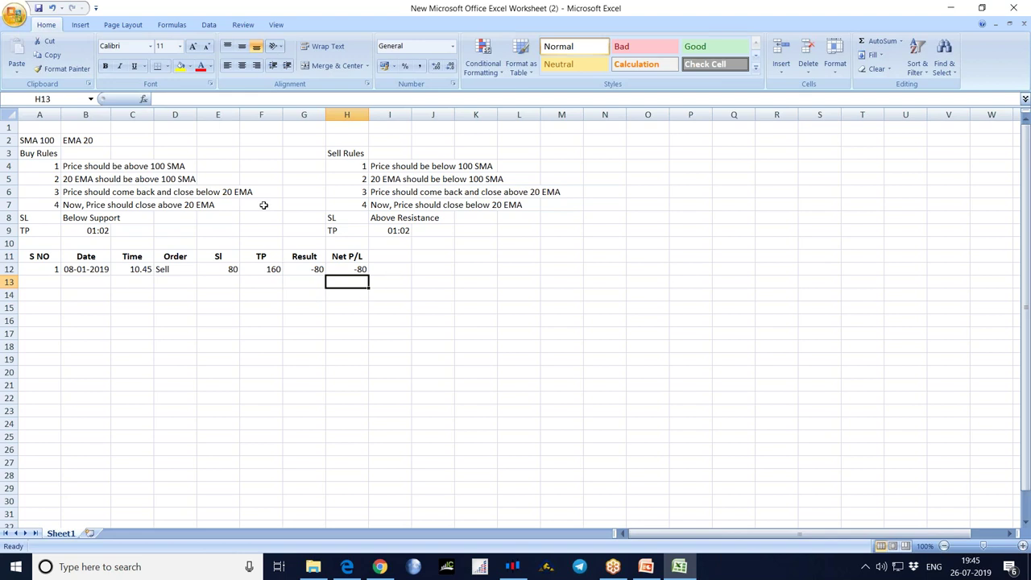
click(347, 269)
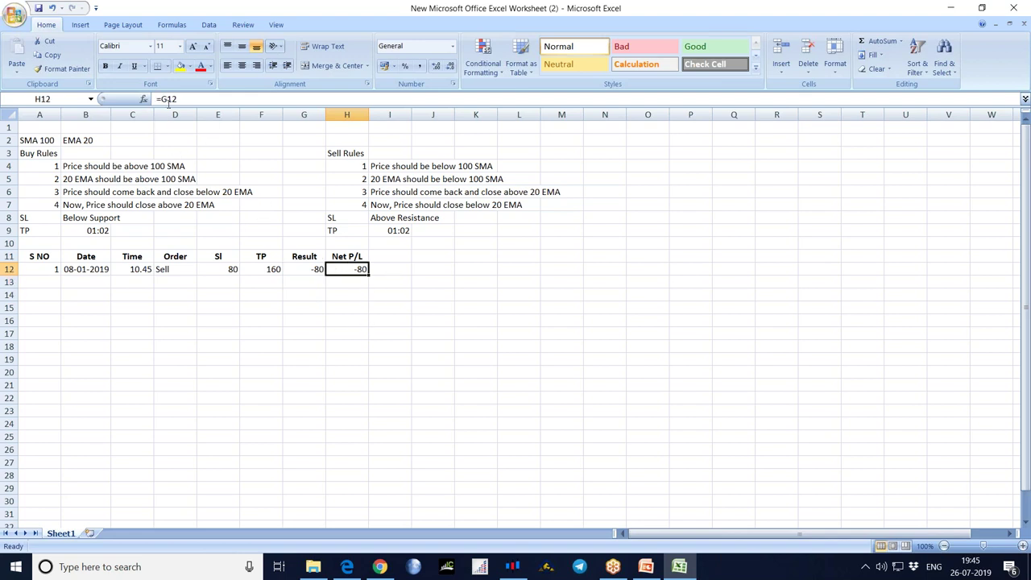
click(347, 306)
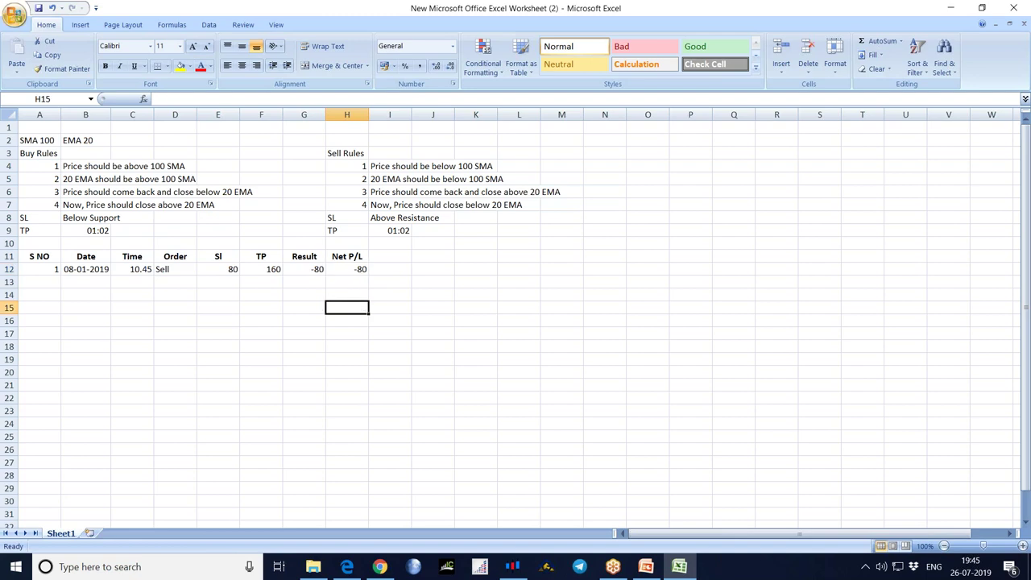
- Switch to MetaTrader's NIFTY hourly chart and move the 3 January 09:45 vertical line to the 11 January 09:45 candle
click(514, 568)
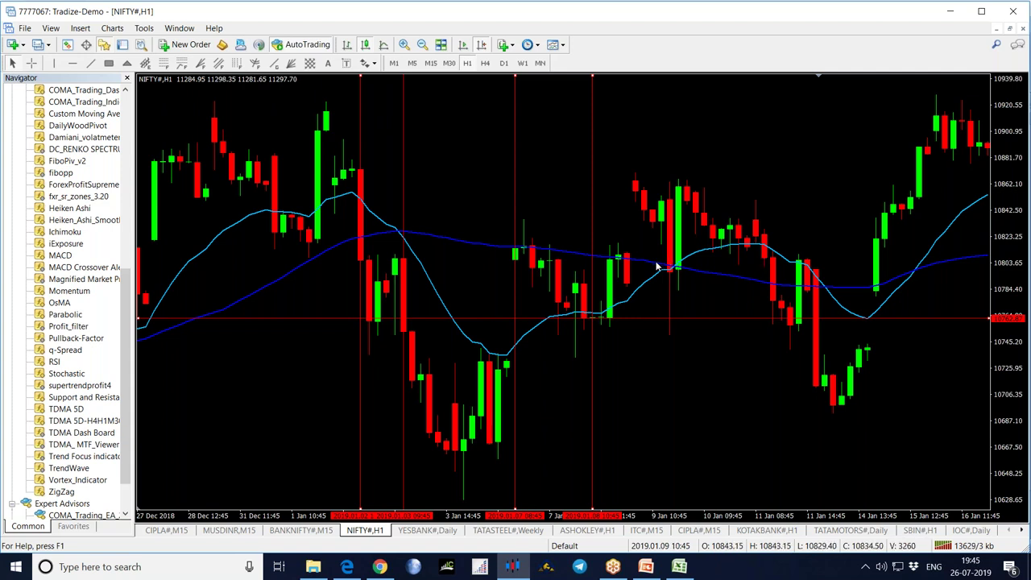
mouse_move(672, 277)
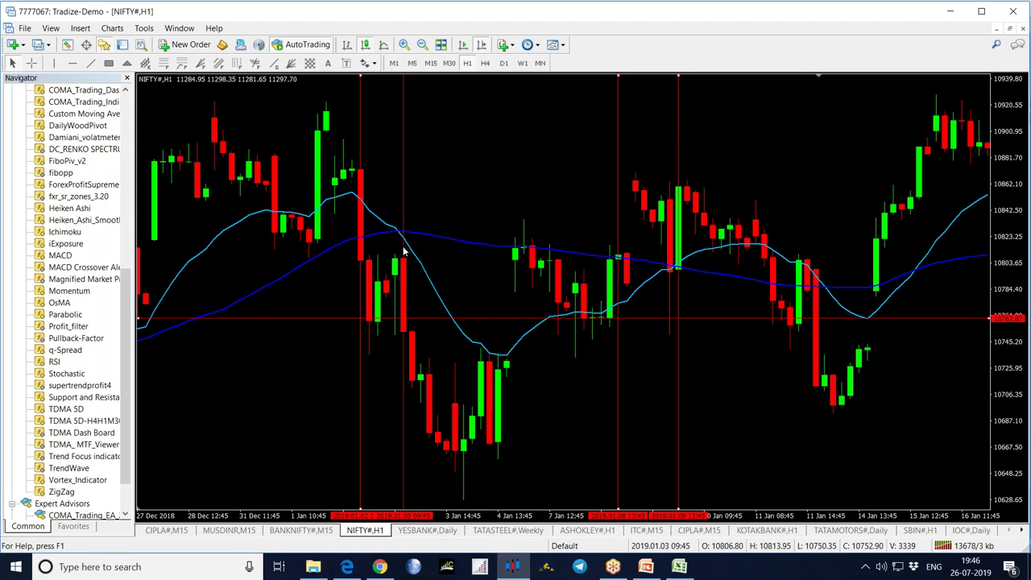
drag(402, 256, 761, 292)
mouse_move(764, 263)
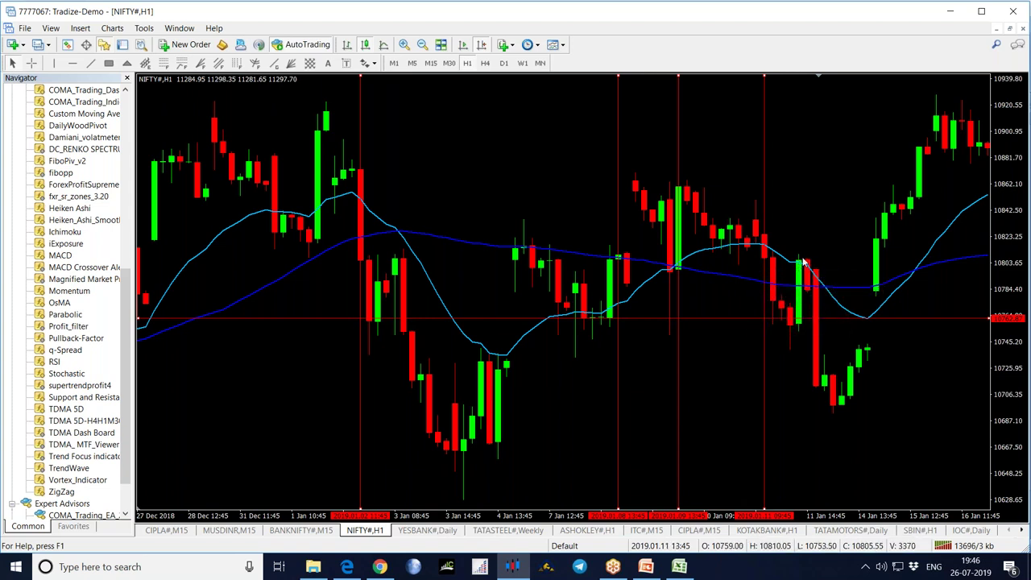
- Move the 2 January vertical line to the 11 January 14:45 candle and the horizontal line level with that candle's top
drag(360, 368, 797, 353)
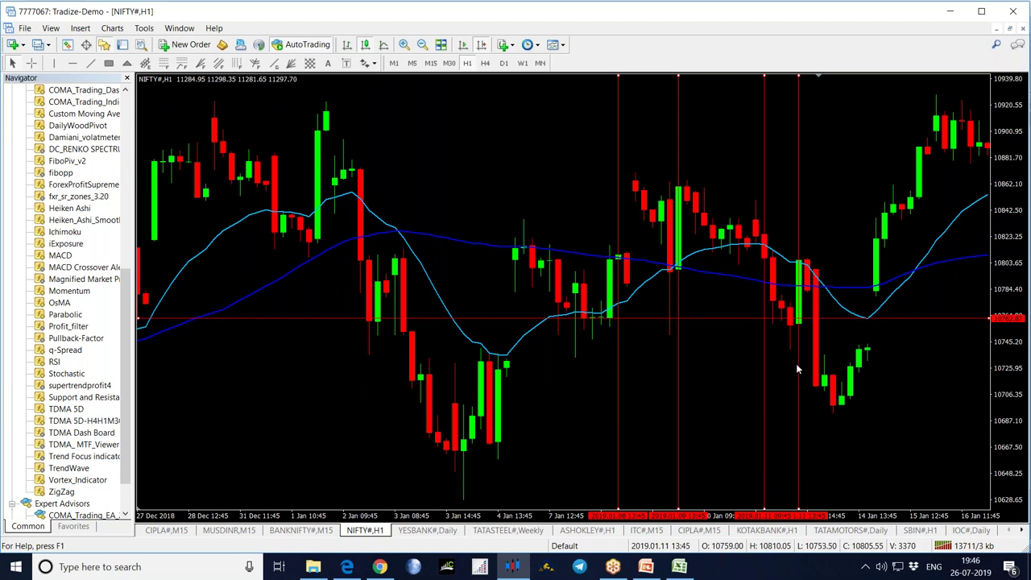
drag(800, 344, 808, 270)
drag(847, 322, 837, 259)
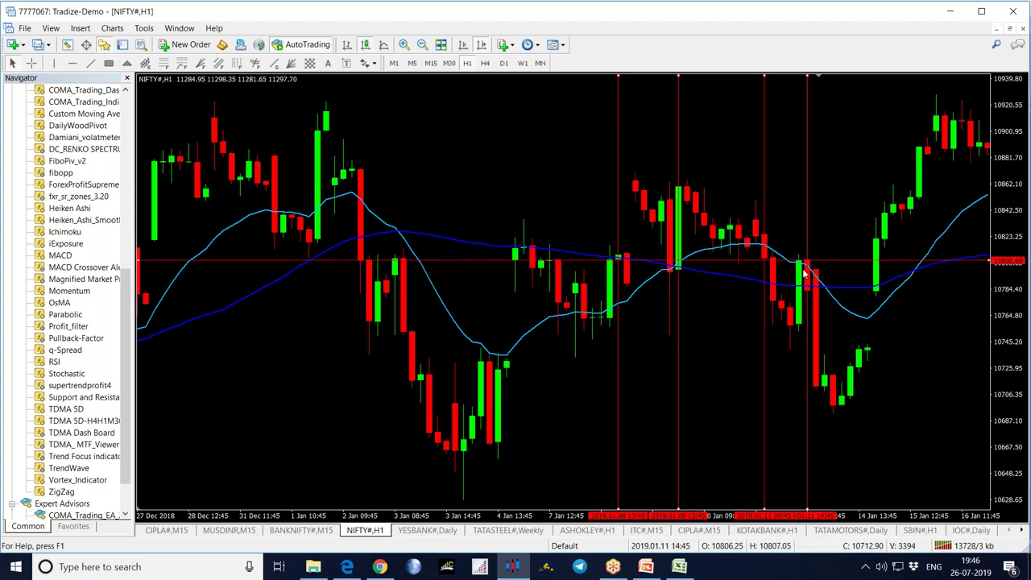
- Measure the price distance from the 11 January 14:45 candle's entry level down to the preceding low, and check the next candle against that level
middle_click(792, 317)
drag(808, 257, 797, 352)
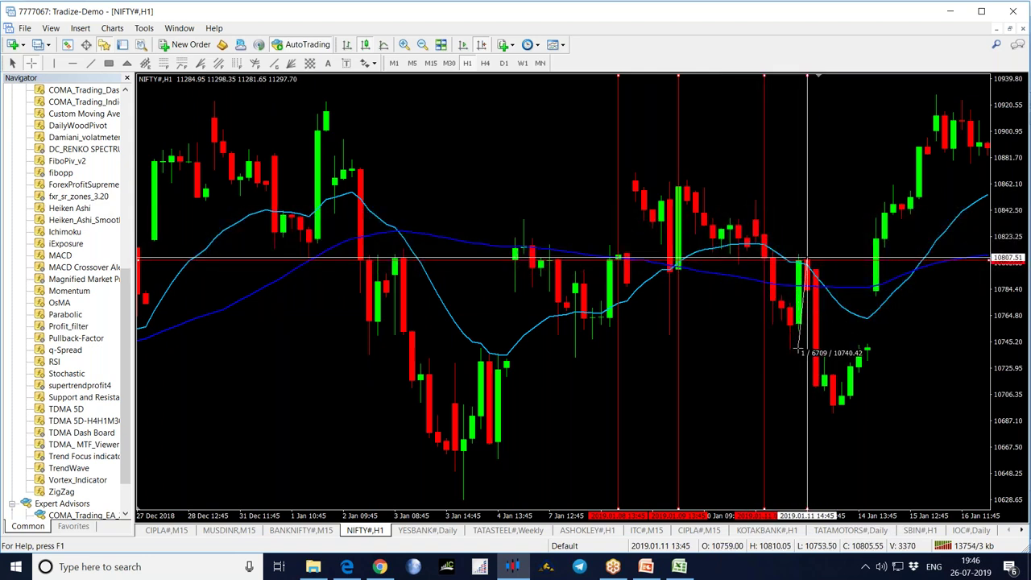
drag(798, 349, 816, 351)
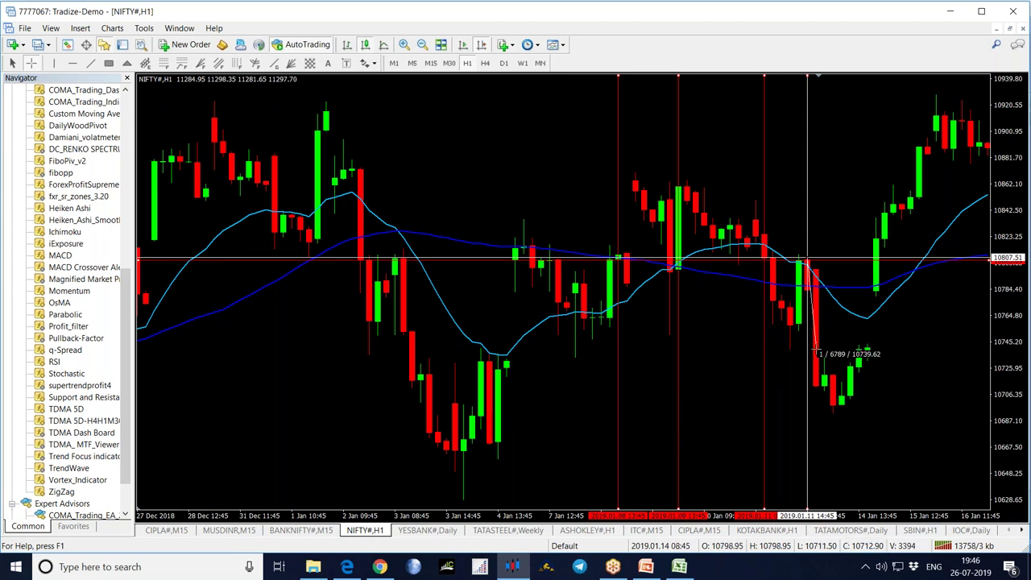
drag(816, 352, 812, 357)
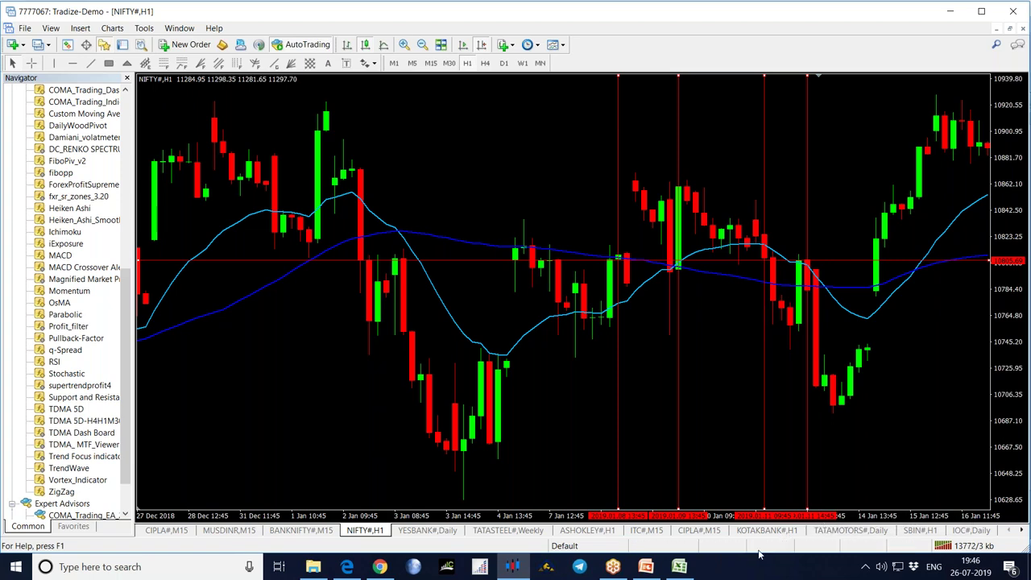
- Switch to the Excel worksheet and start the second trade in row 13 with S NO 2 and Date 11-01-2019
click(685, 570)
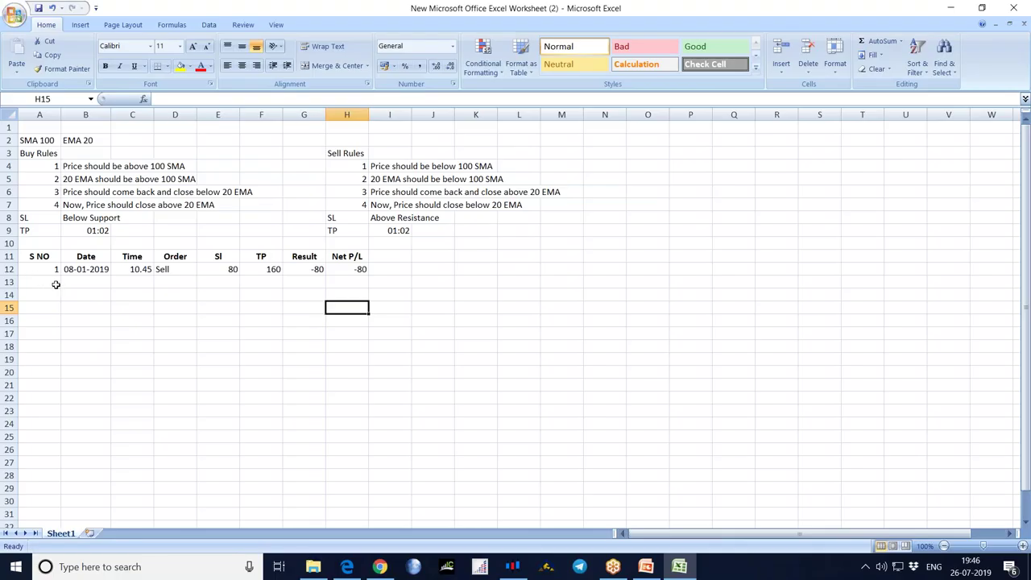
click(46, 282)
text(2)
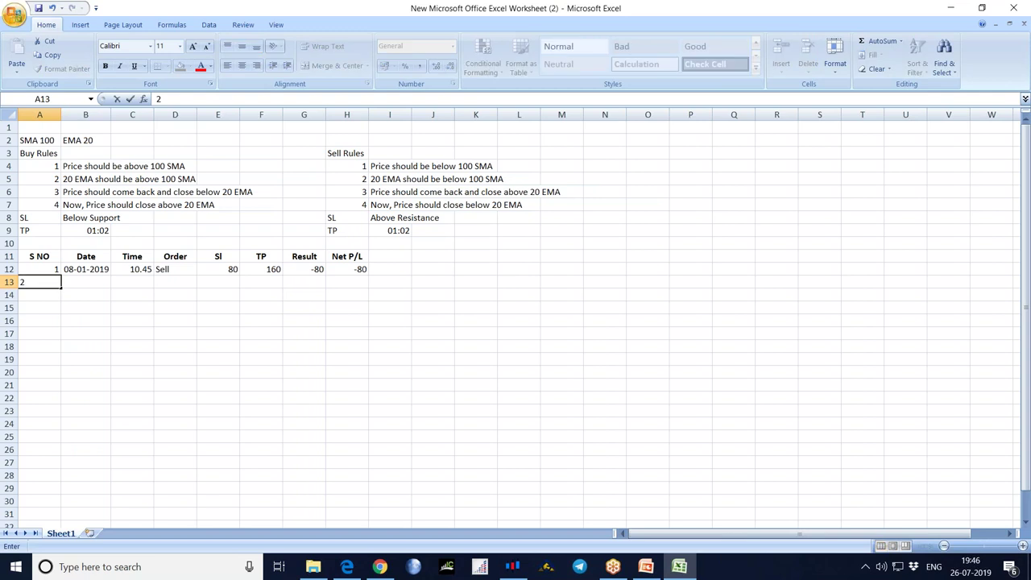
key(Tab)
text(11)
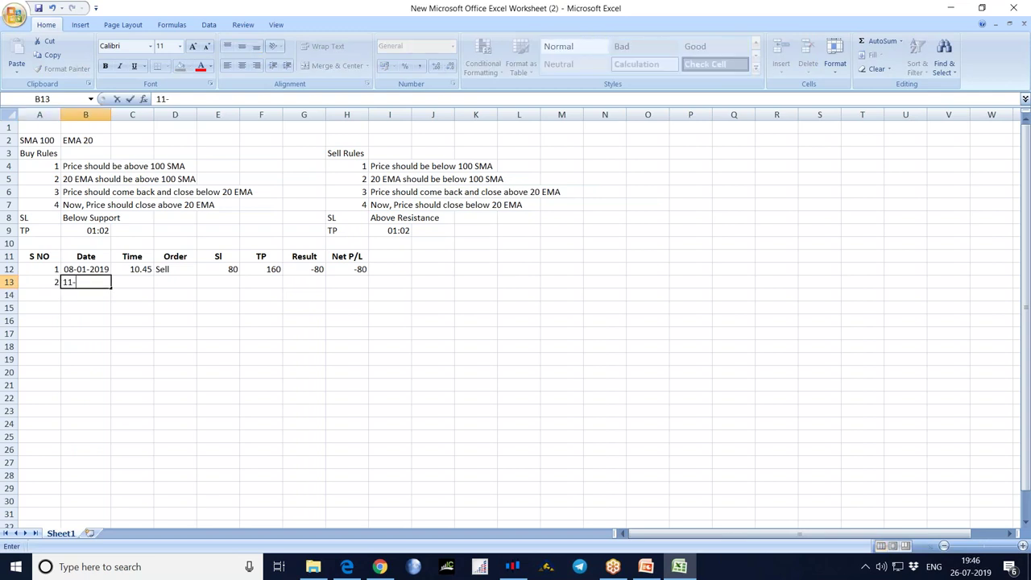
text(-1-19)
key(Tab)
- Enter the second trade's Time as 14.45 and its Order as Buy
text(14.1)
key(BackSpace)
text(45)
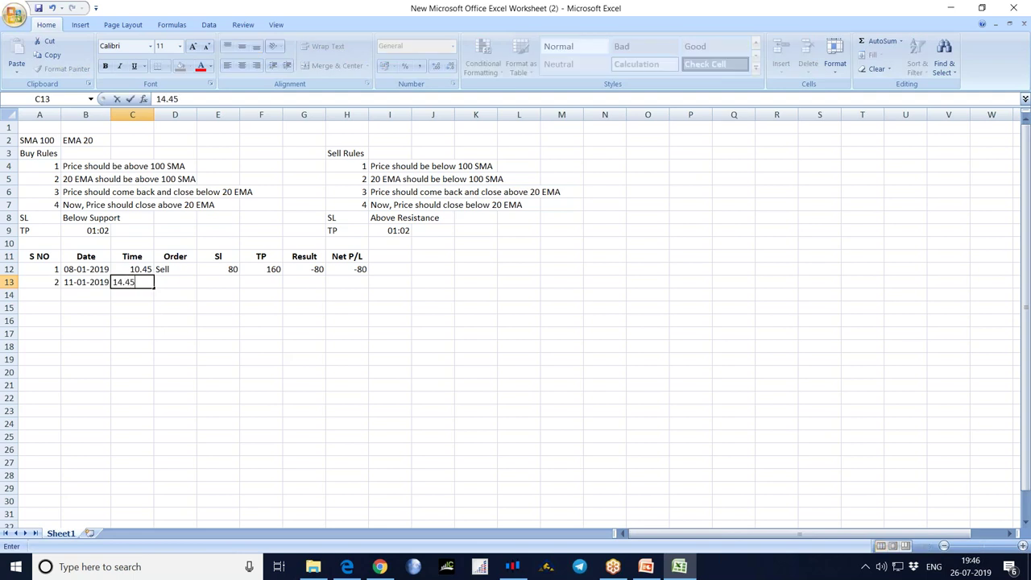
key(Tab)
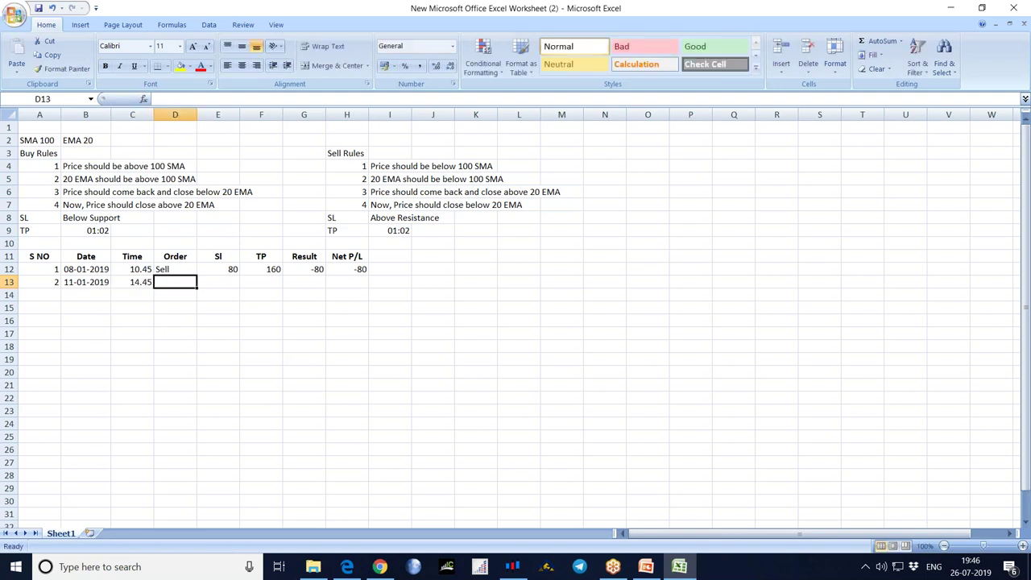
text(Buy)
key(Tab)
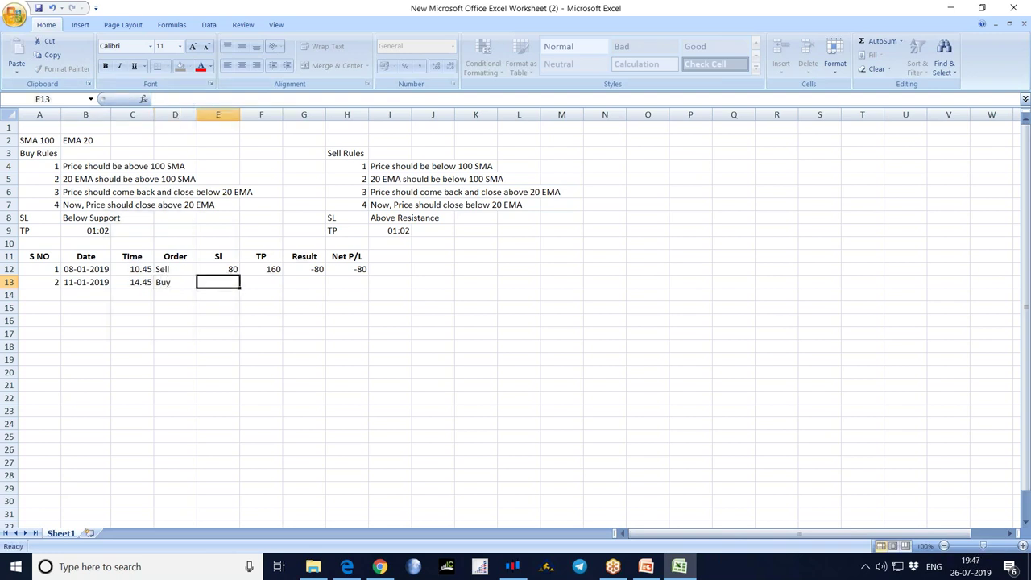
- Record the second trade's Sl of 70, TP of 140 and Result of -70 in row 13
text(70)
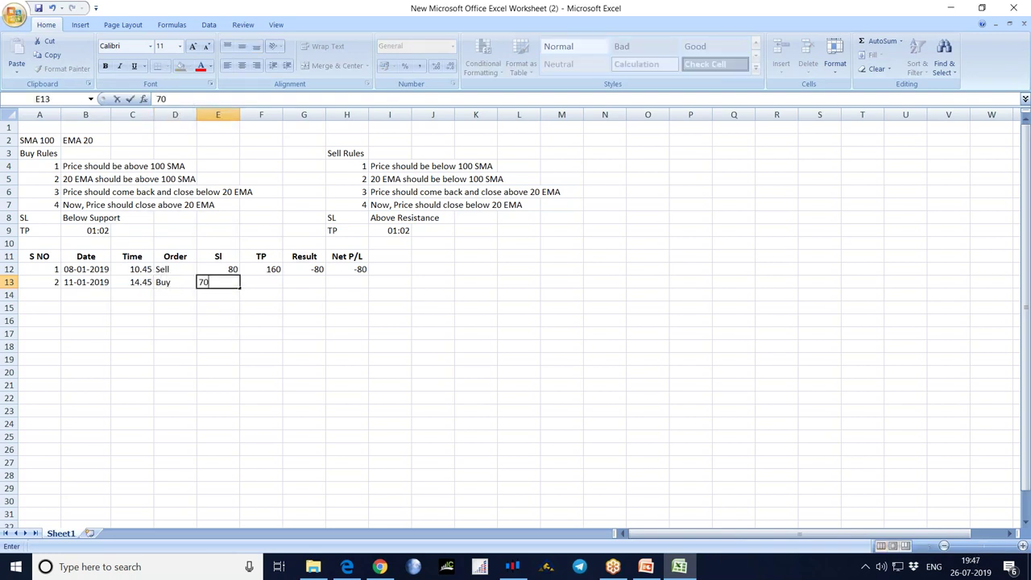
key(Tab)
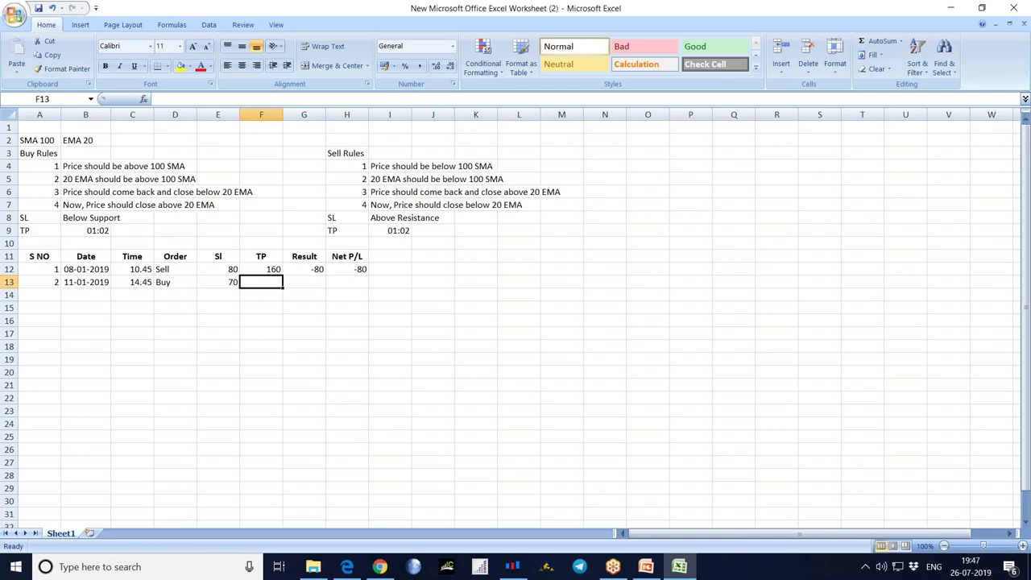
text(140)
key(Tab)
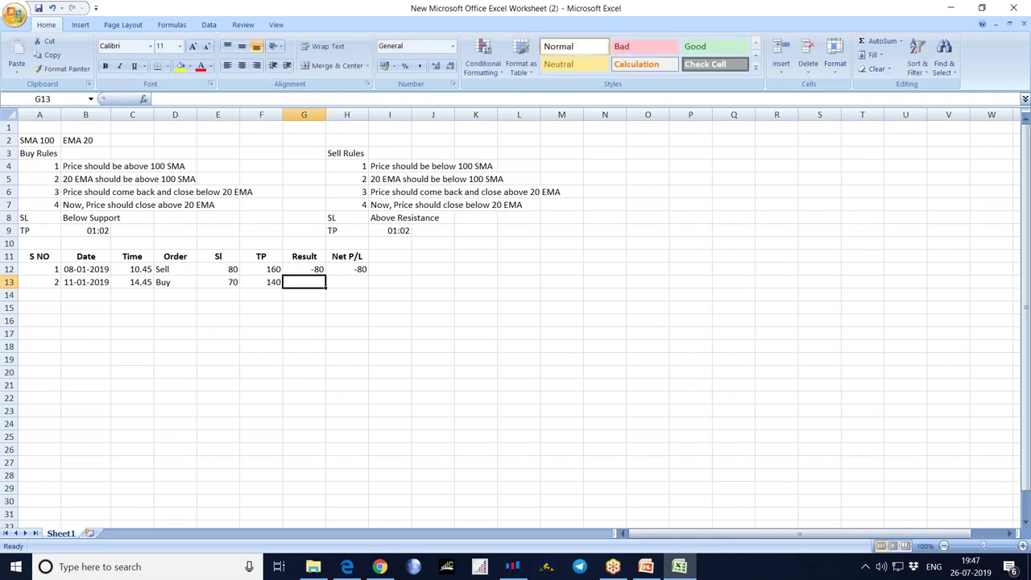
text(-70)
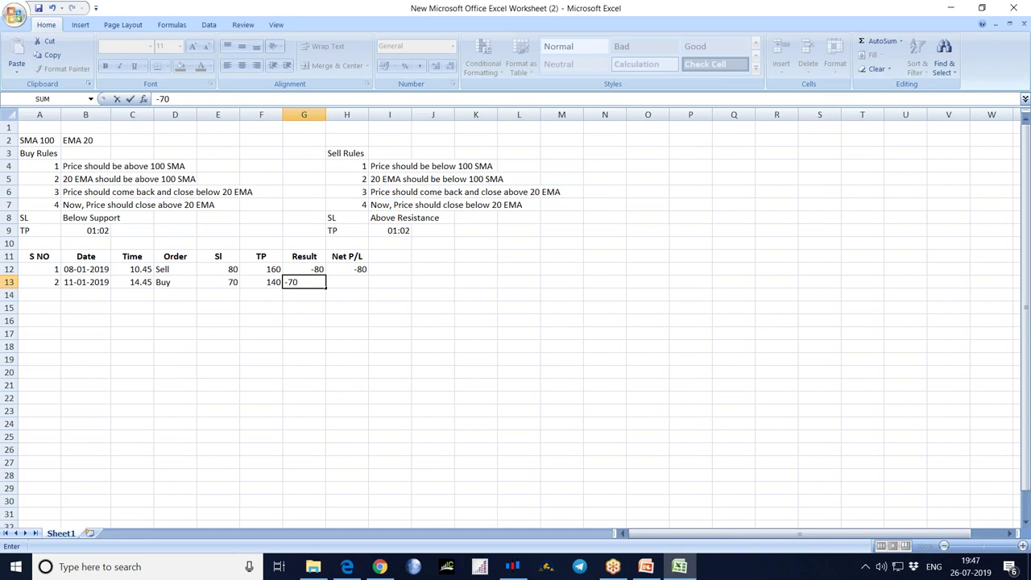
key(Tab)
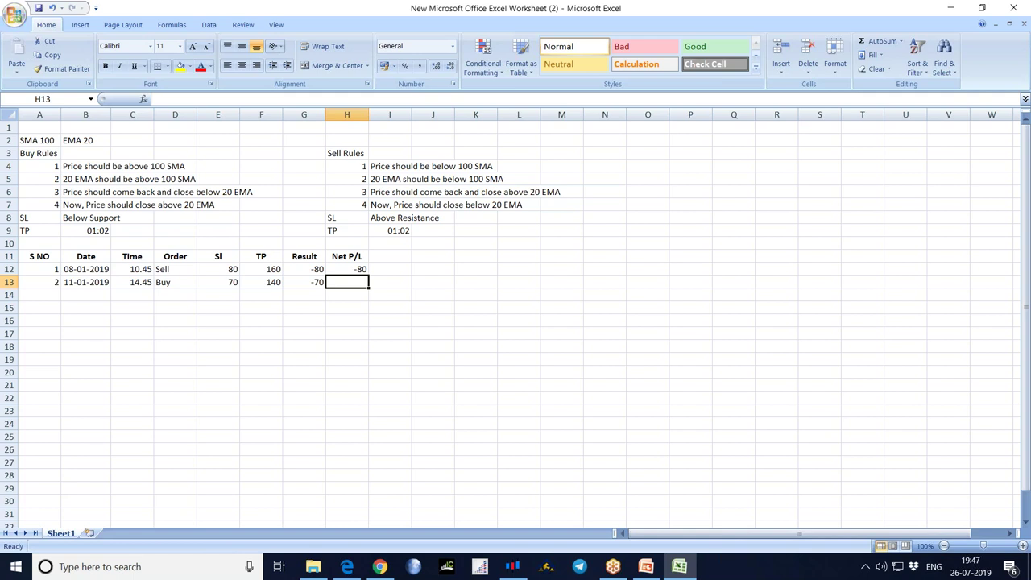
- Enter the formula =H12+G13 in H13 to accumulate the Net P/L
text(=)
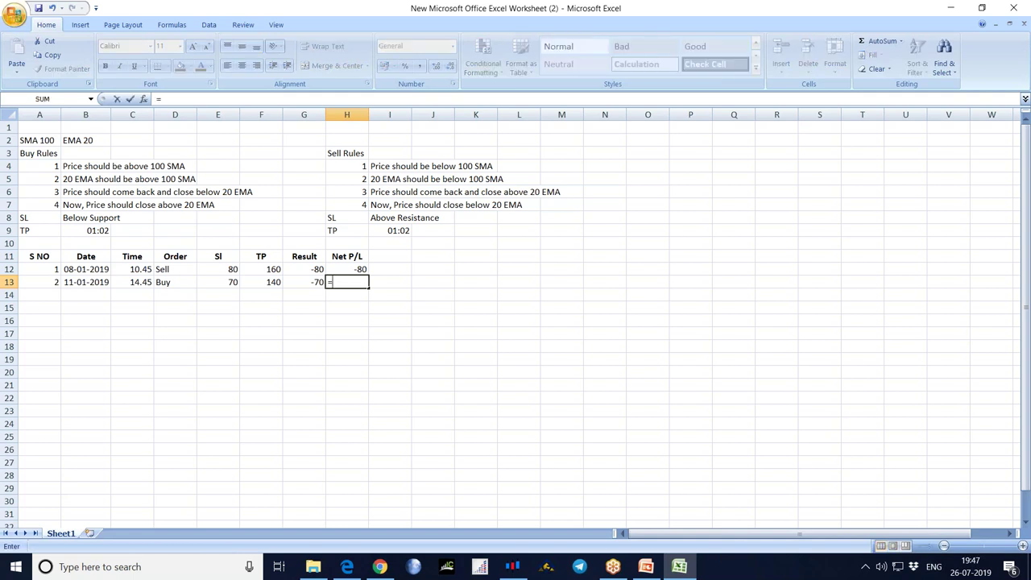
text(h12)
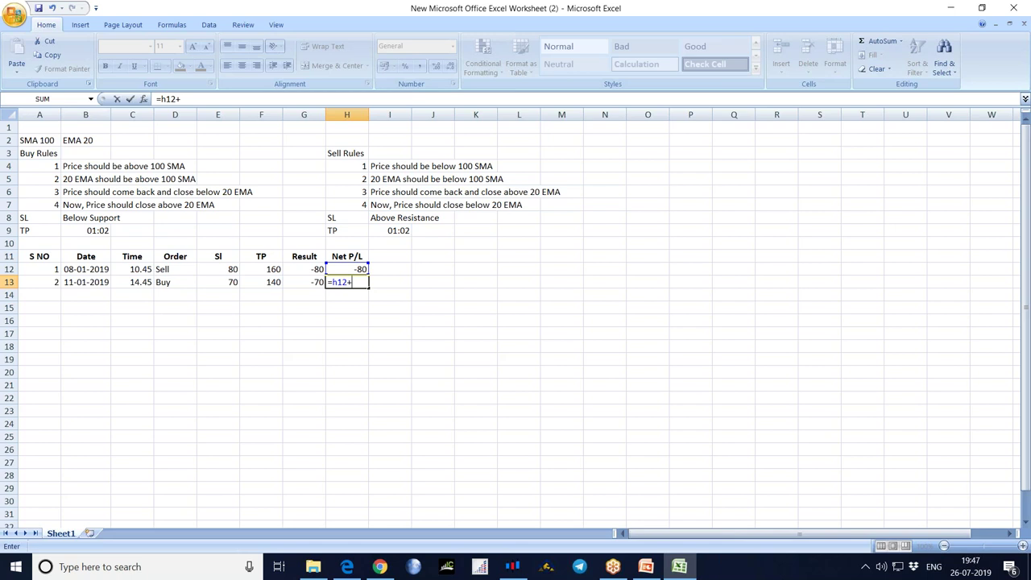
text(+g13)
key(Return)
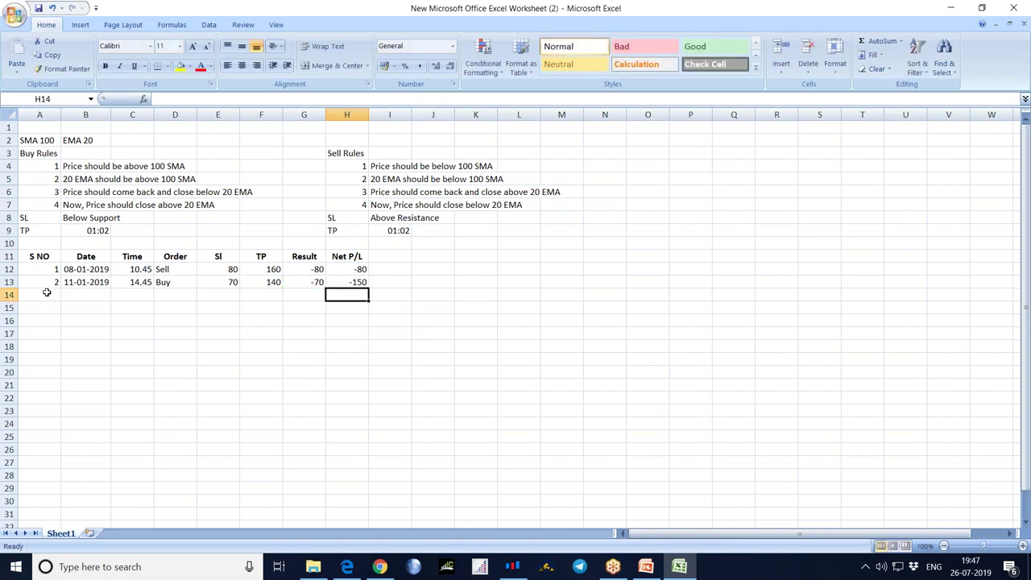
- Fill the Net P/L formula from H13 down the column through the empty rows below the second trade
click(489, 345)
click(339, 283)
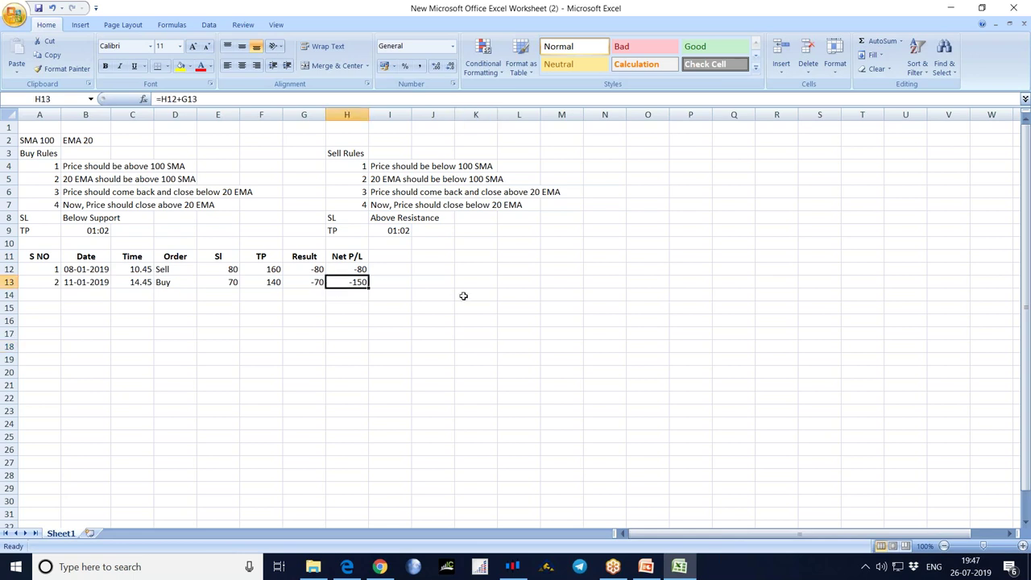
scroll(464, 296, down, 3)
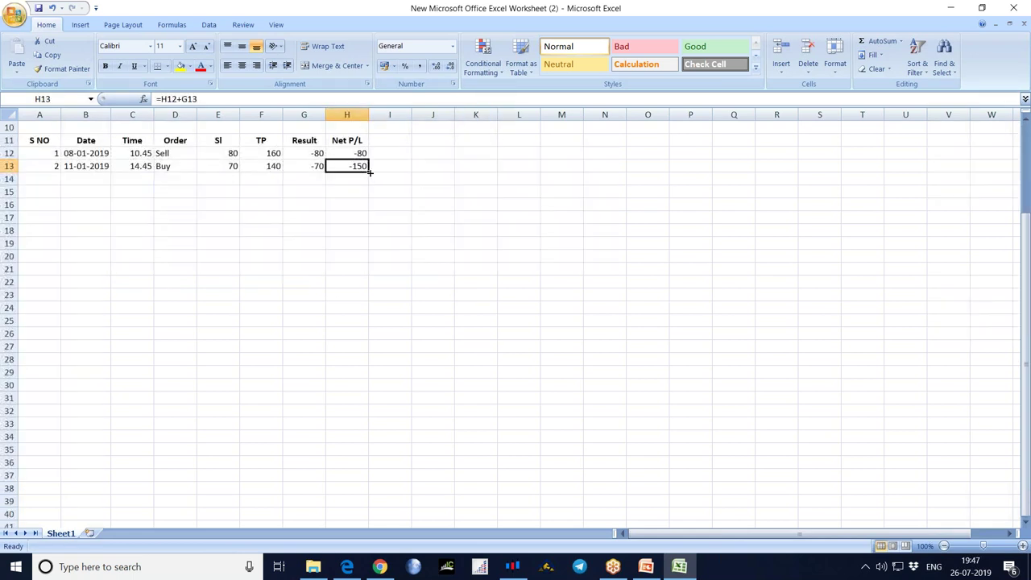
drag(369, 171, 346, 535)
click(548, 362)
scroll(539, 387, up, 7)
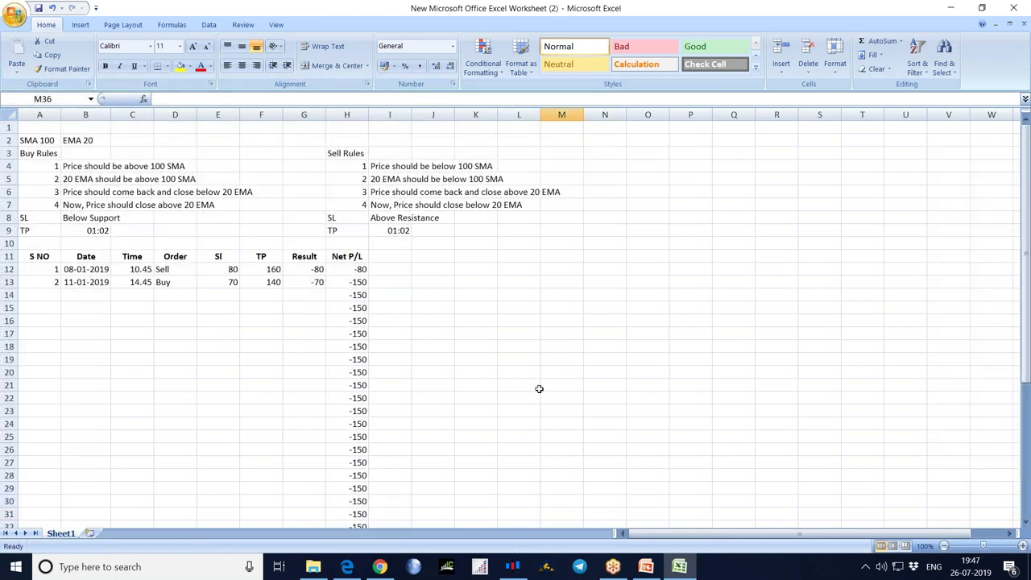
- Enter 3 as the S NO of the third trade in row 14
click(51, 296)
text(3)
key(Tab)
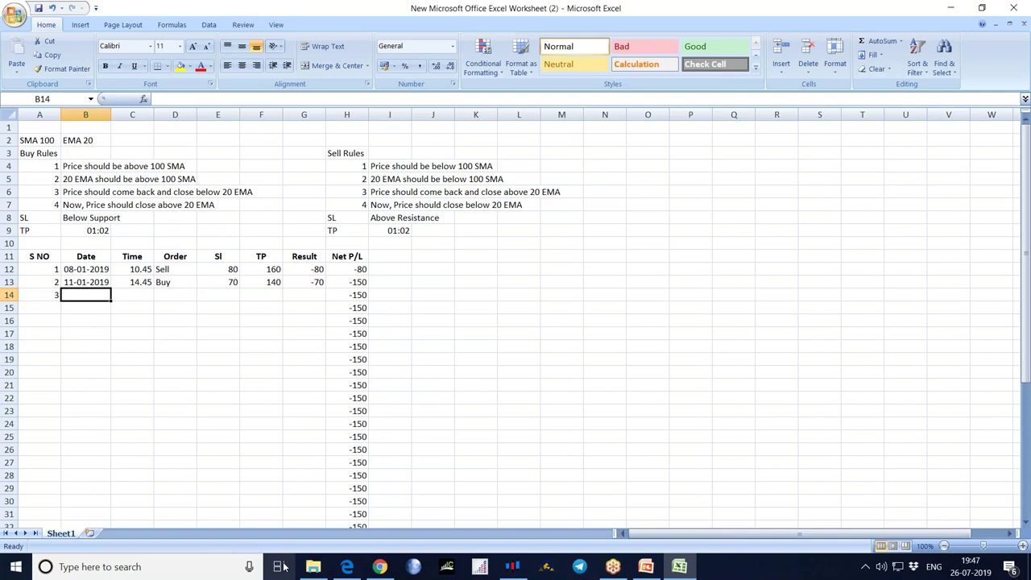
- Switch to MetaTrader's NIFTY hourly chart and move the two 11 January vertical lines to 15 January's first candle and its large green breakout candle
click(513, 568)
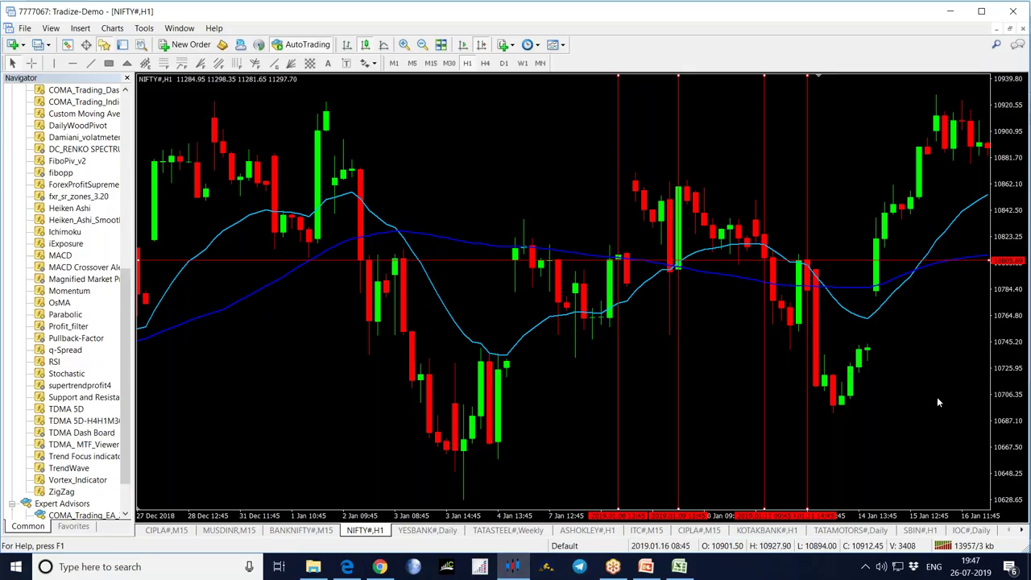
scroll(928, 393, down, 5)
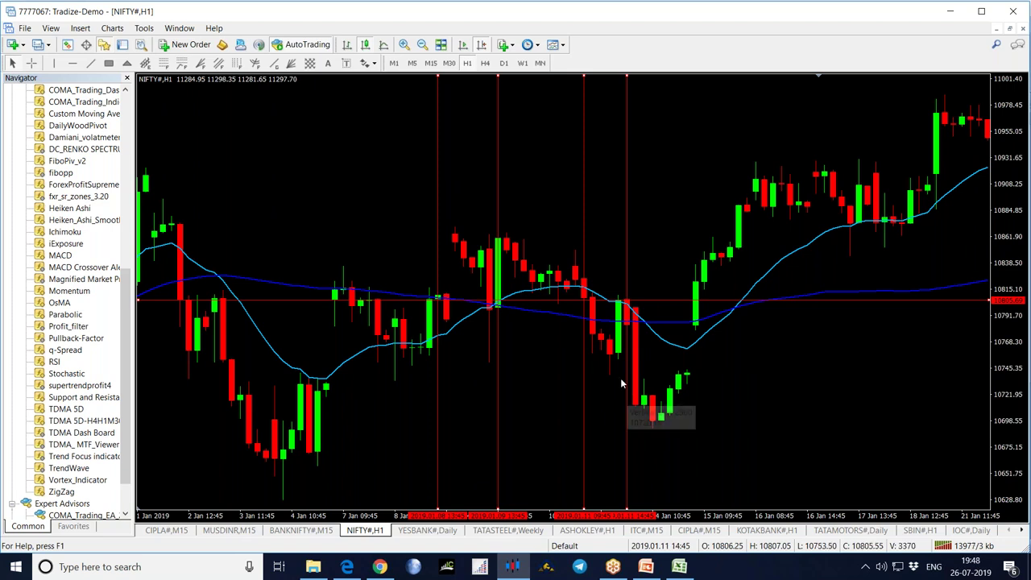
drag(586, 383, 593, 383)
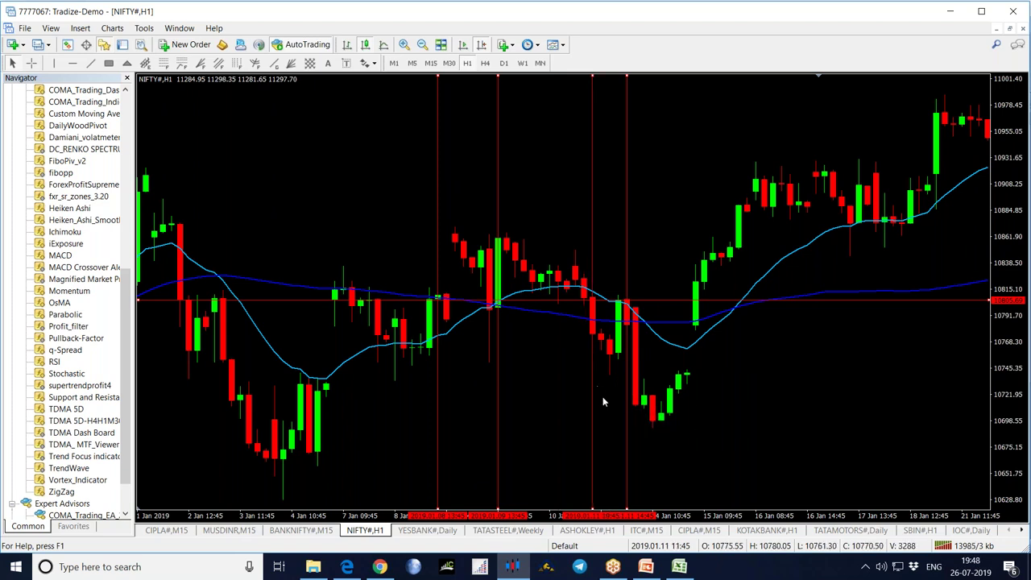
drag(634, 420, 654, 422)
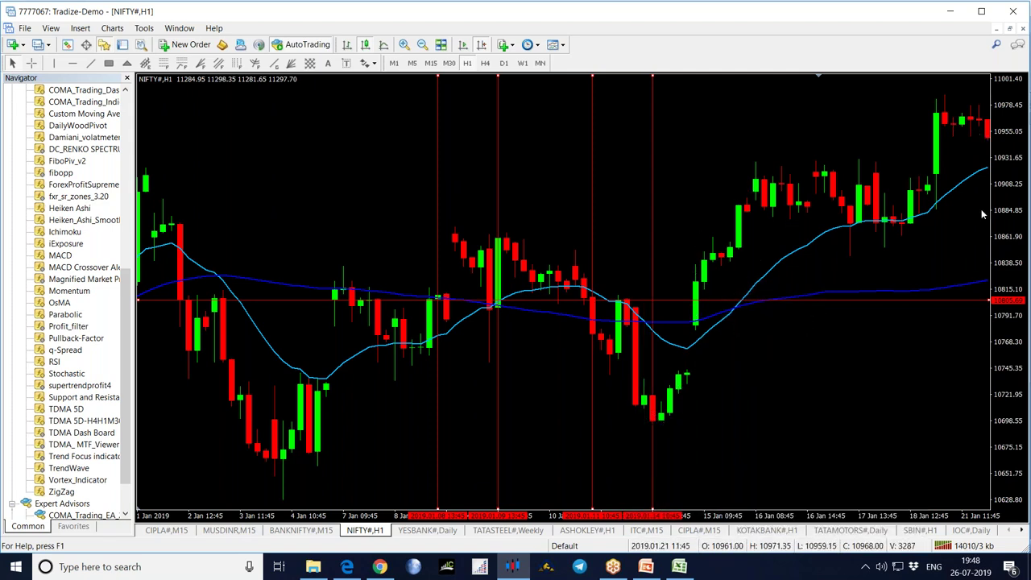
drag(901, 377, 769, 377)
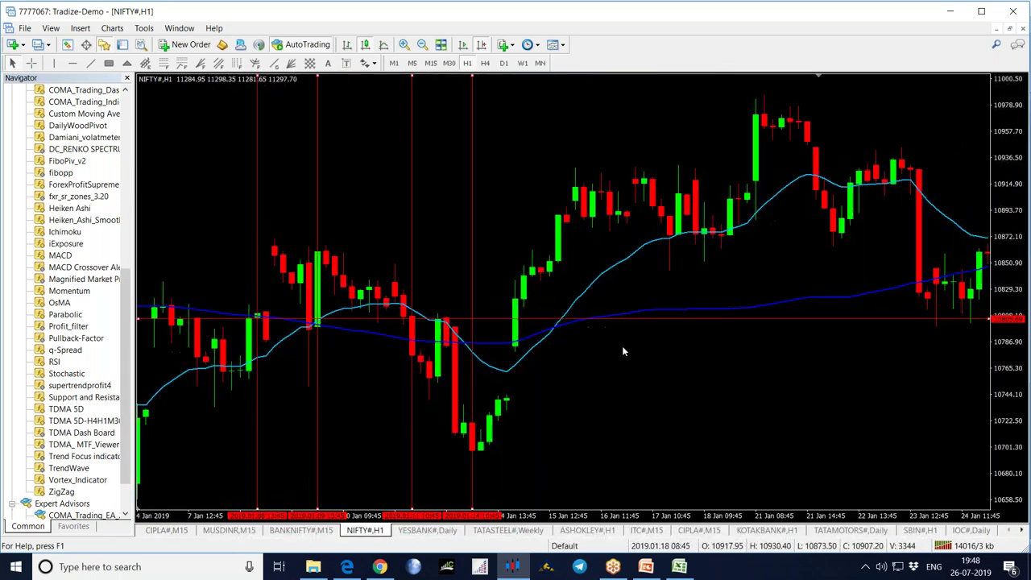
drag(476, 375, 516, 373)
drag(412, 394, 557, 386)
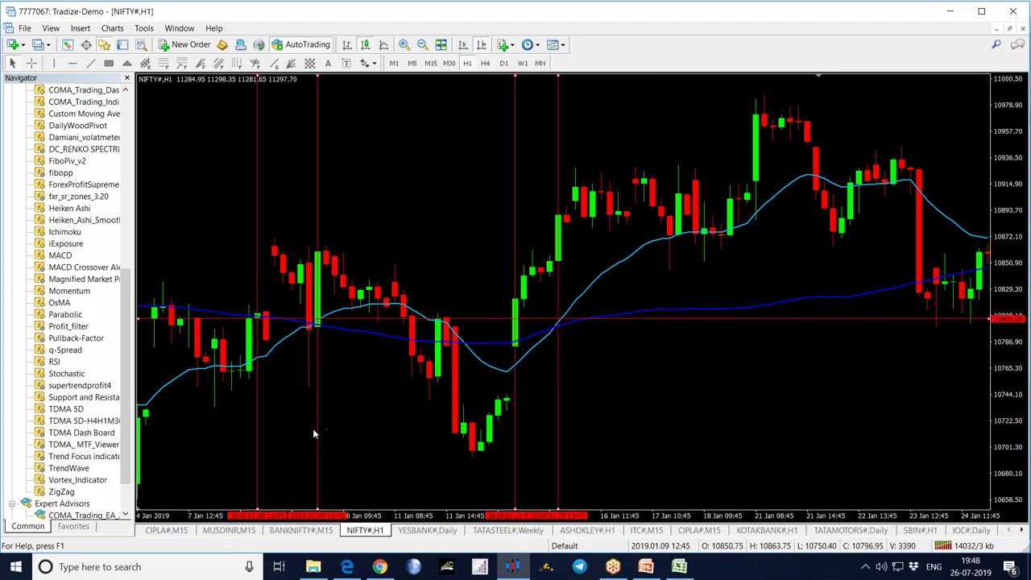
- Move the 9 and 8 January vertical lines to the 18 January 08:45 and 10:45 candles, and raise the horizontal line to about 10878
drag(313, 428, 695, 392)
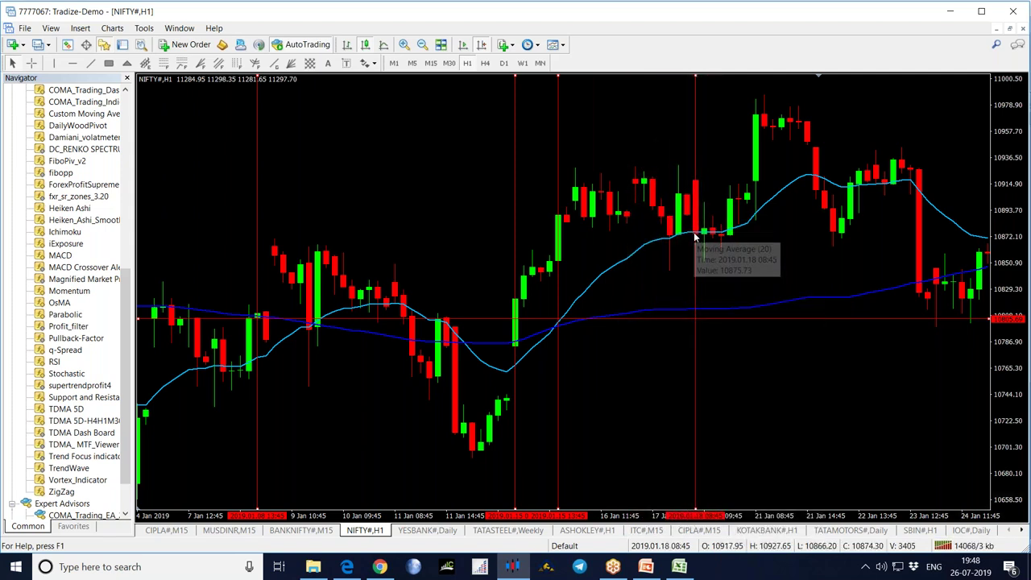
mouse_move(707, 232)
drag(267, 432, 703, 406)
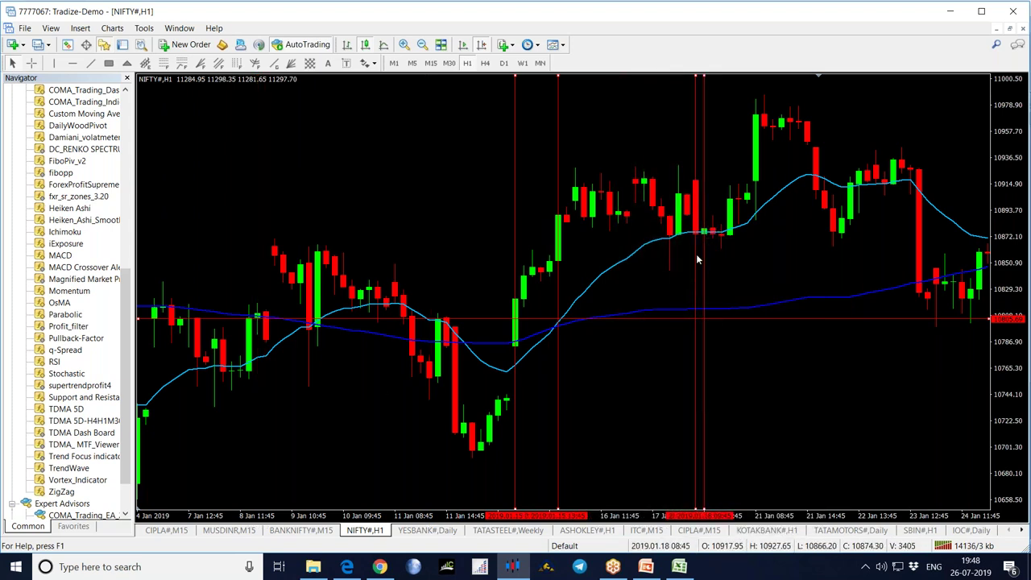
drag(706, 265, 715, 270)
drag(743, 320, 745, 230)
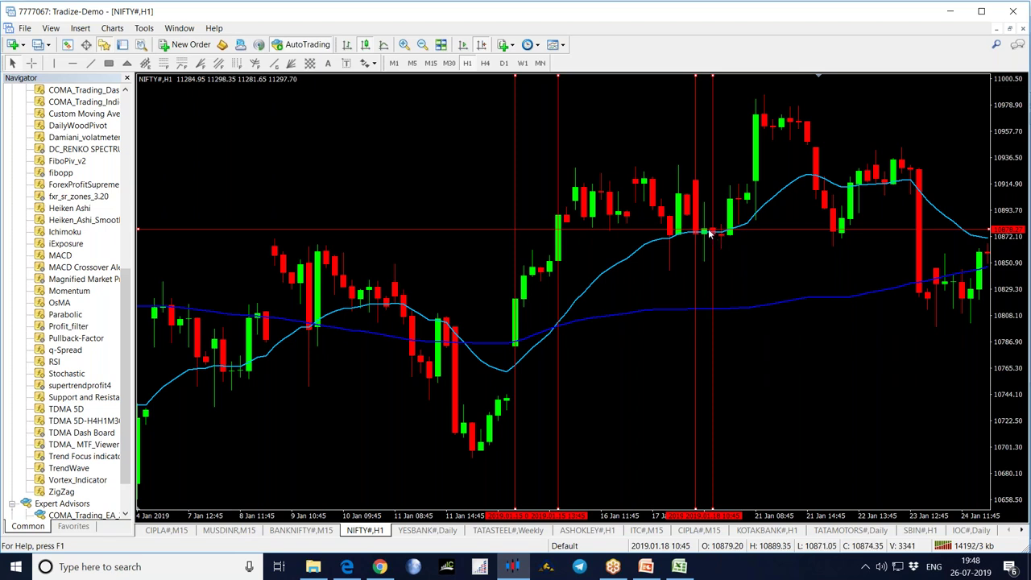
- Measure the distance from the 18 January entry level down to the preceding swing low and up to the rally candle of the target
middle_click(676, 269)
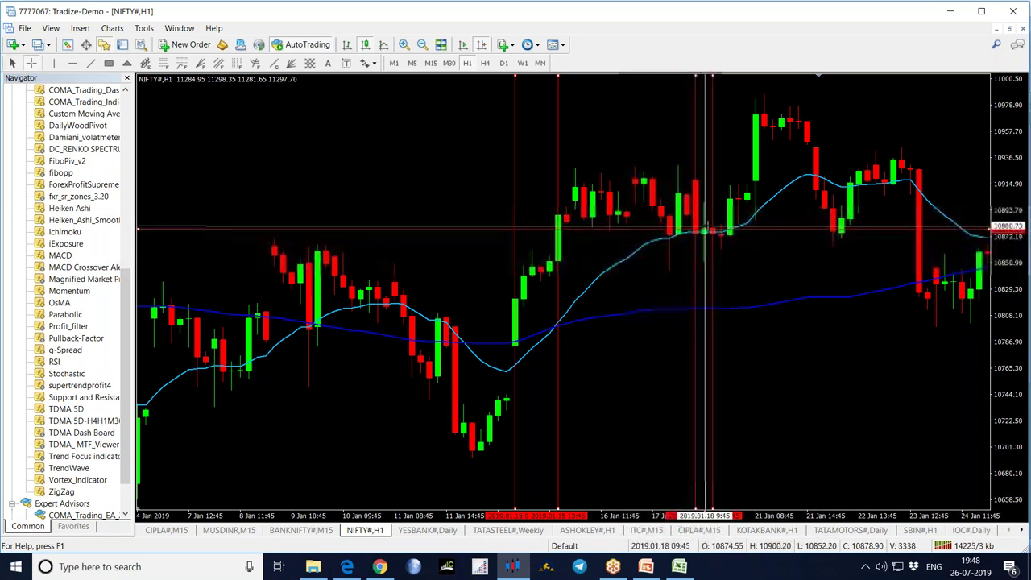
drag(707, 233, 677, 274)
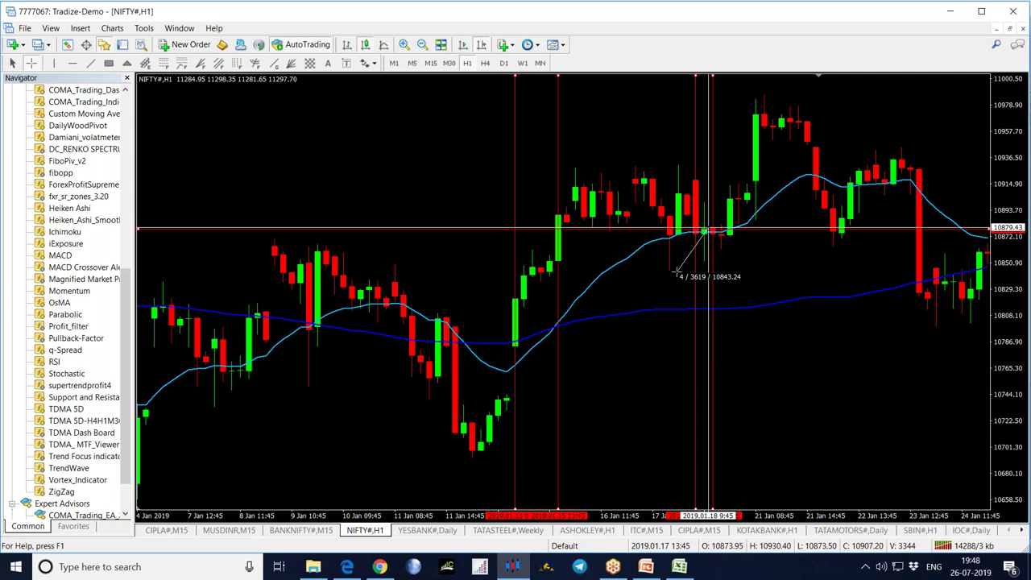
mouse_move(677, 274)
mouse_down()
mouse_move(750, 107)
mouse_move(675, 274)
mouse_up()
drag(675, 274, 767, 129)
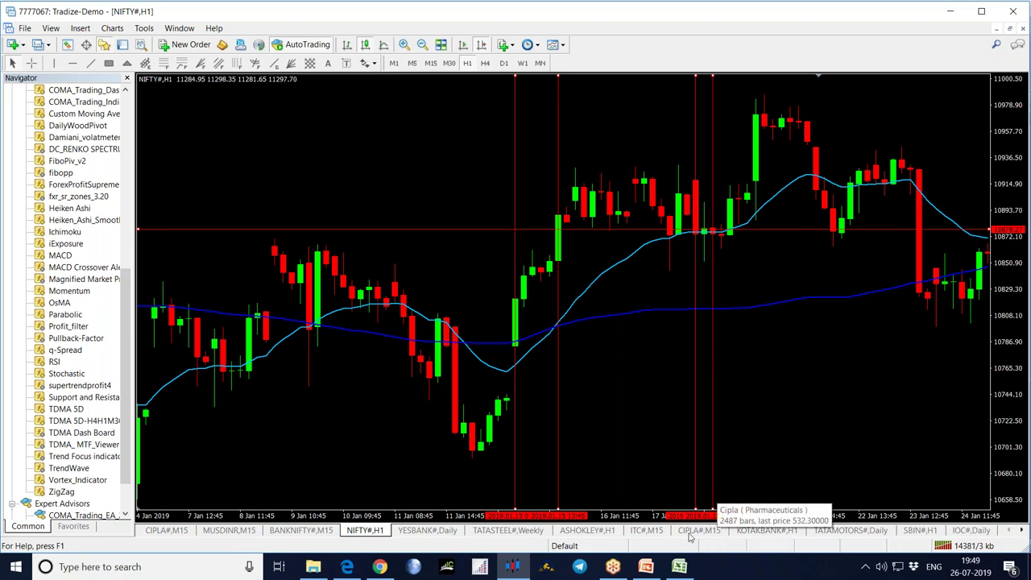
- Switch to the Excel trade log and enter the date 18-01-2019 and time 10.45 for the third trade in row 14
click(679, 566)
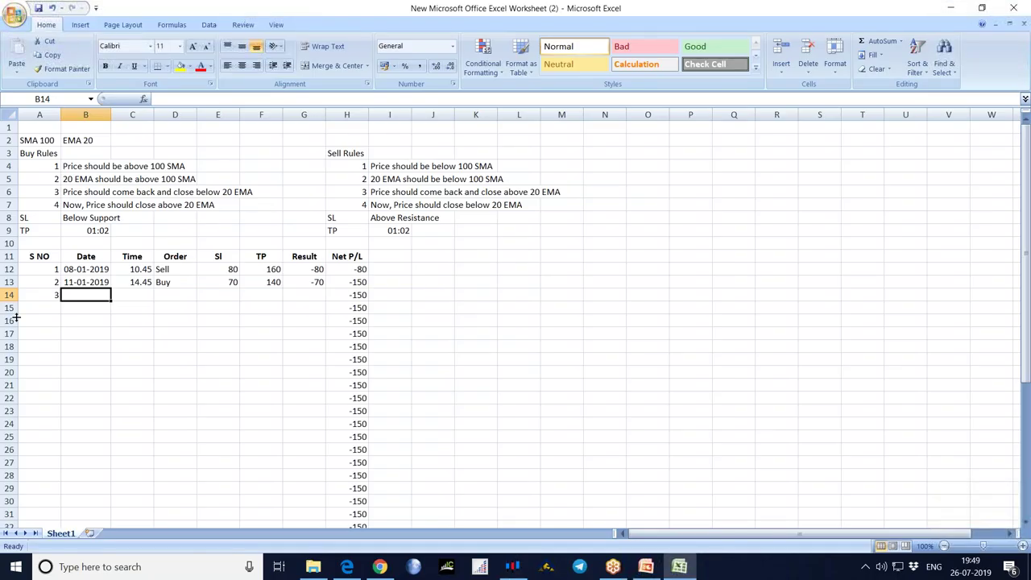
text(18-01-2019)
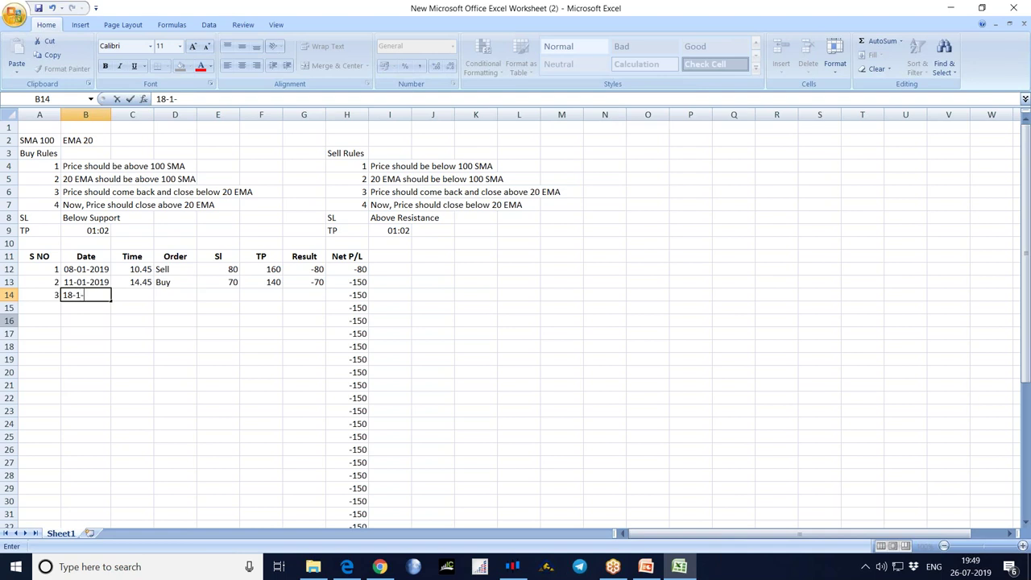
key(Tab)
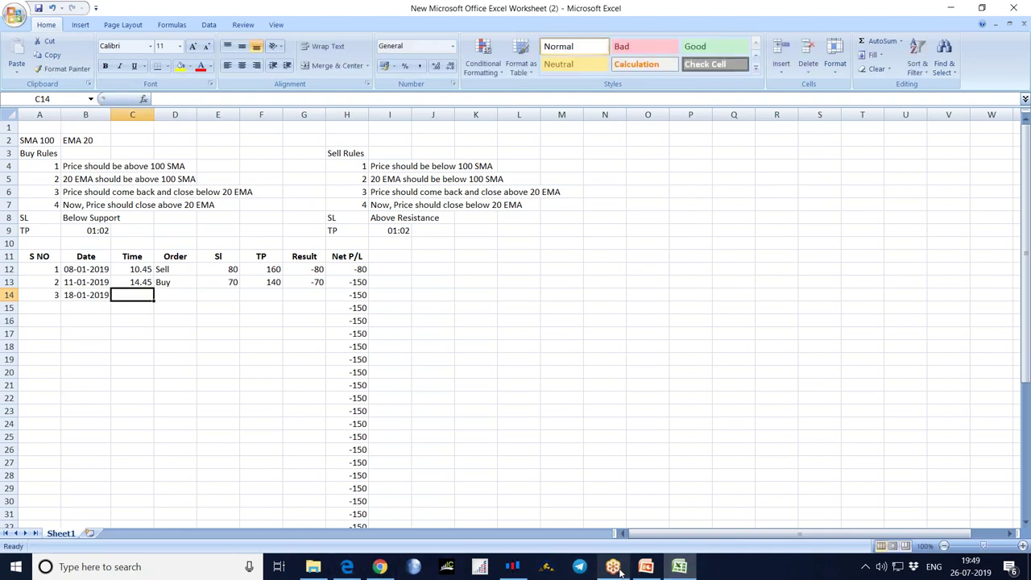
click(518, 567)
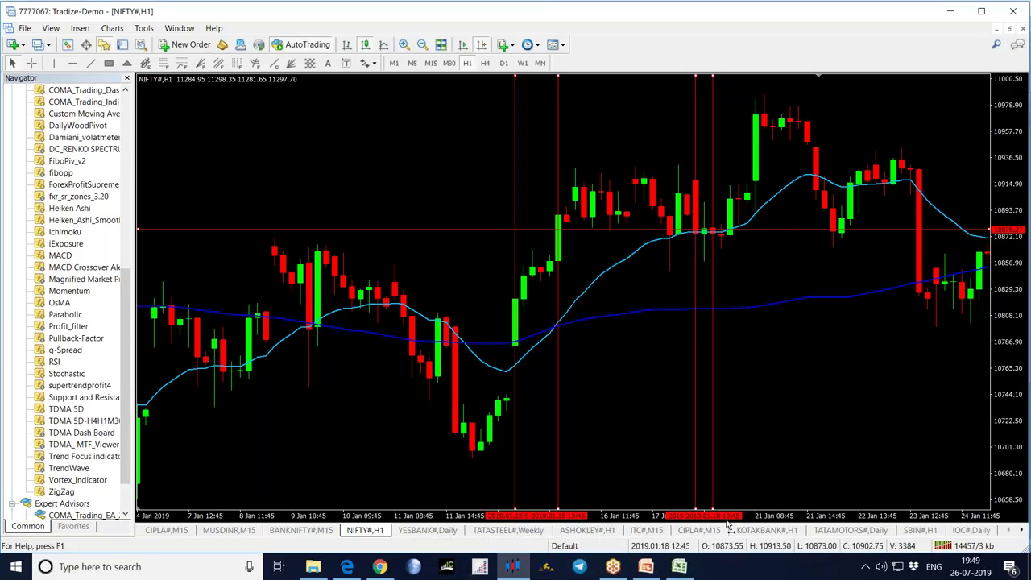
click(680, 566)
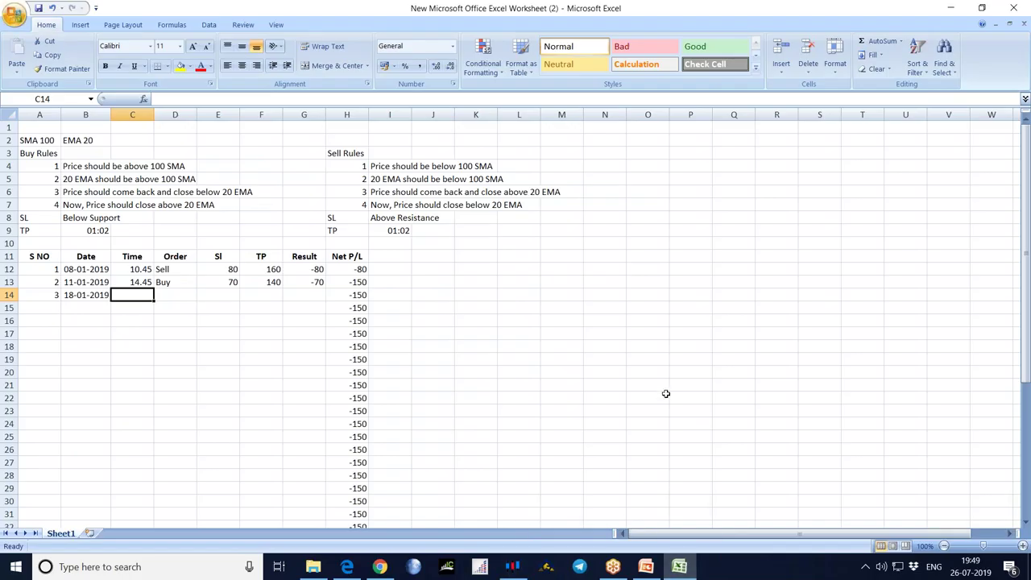
text(10.45)
key(Tab)
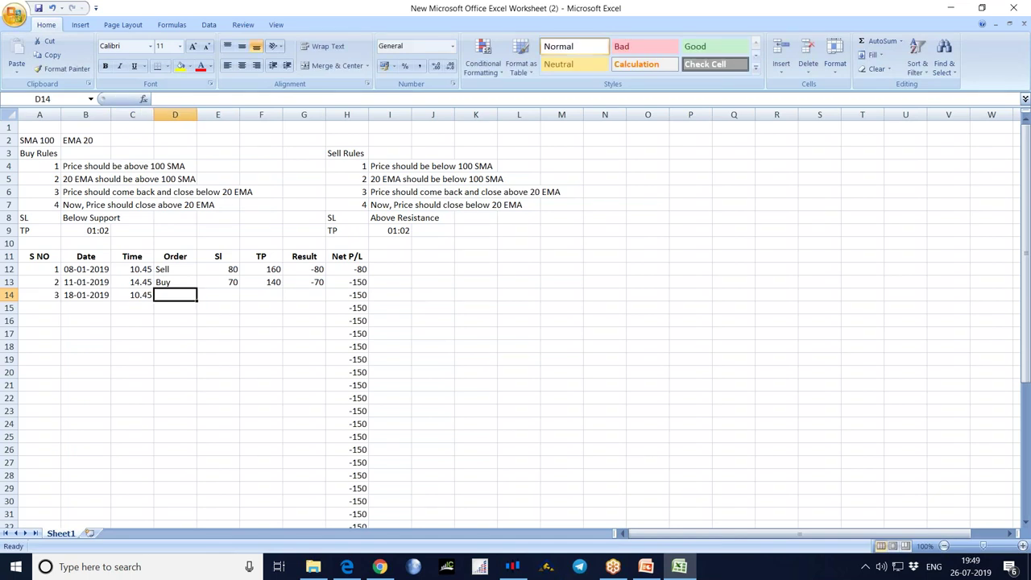
- Complete the third trade in row 14 with order Buy, Sl 40, TP 80 and Result 80
text(buy)
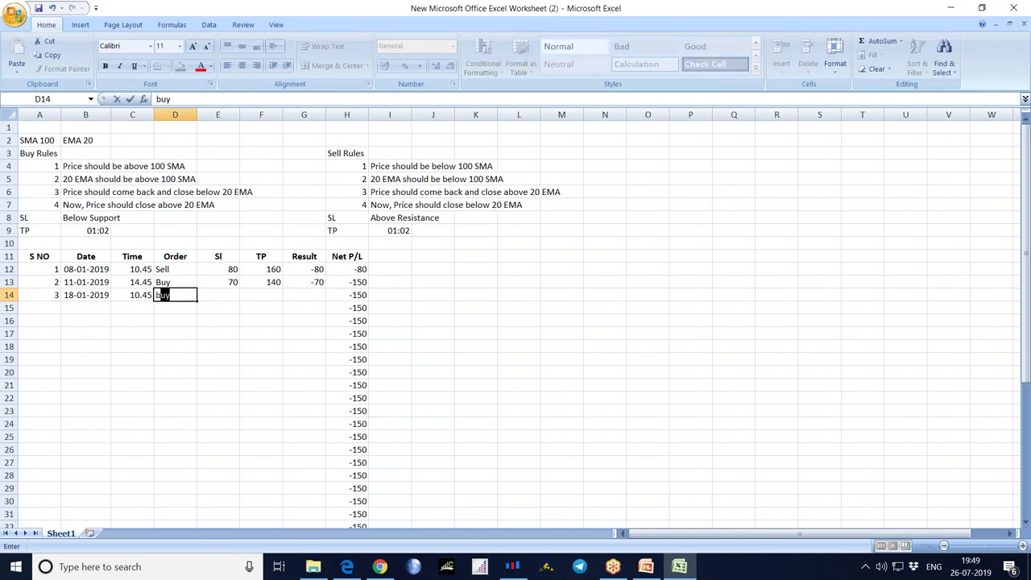
key(Tab)
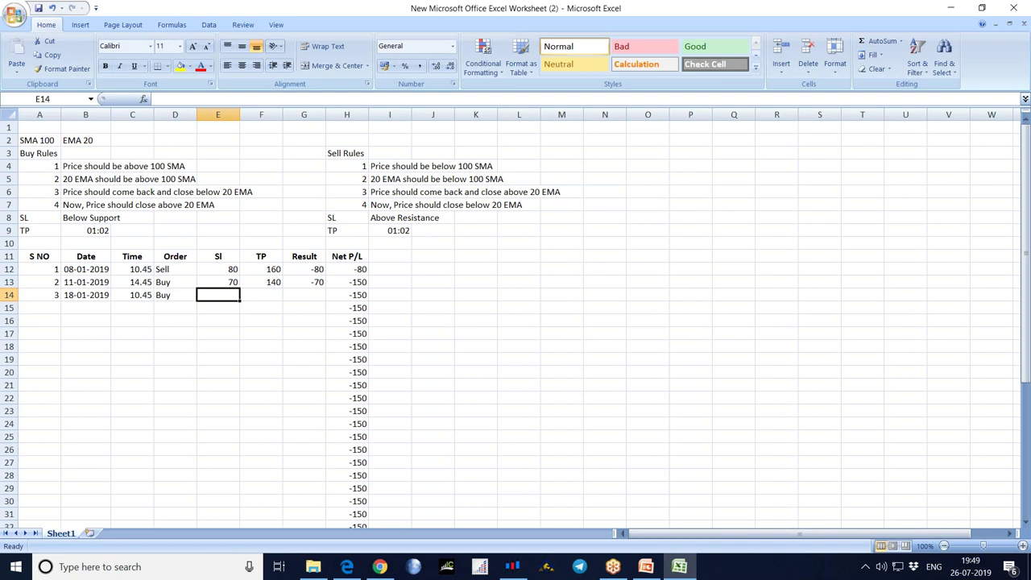
text(40)
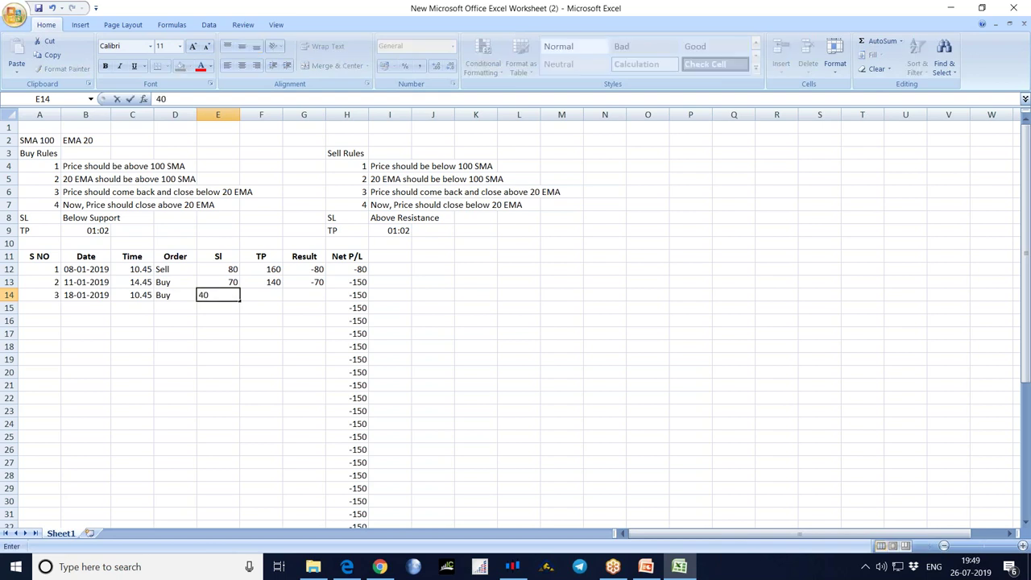
key(Tab)
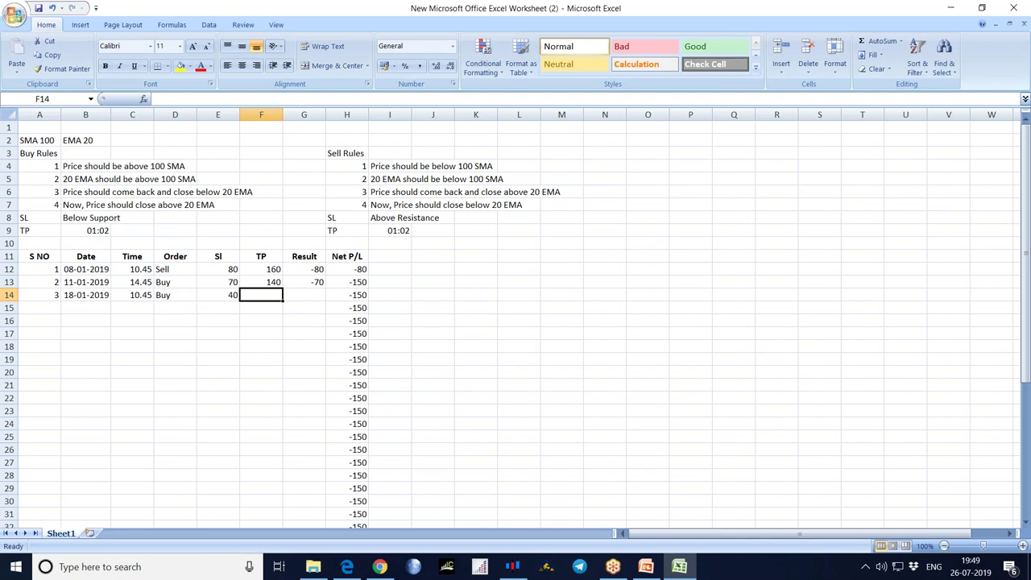
text(80)
key(Tab)
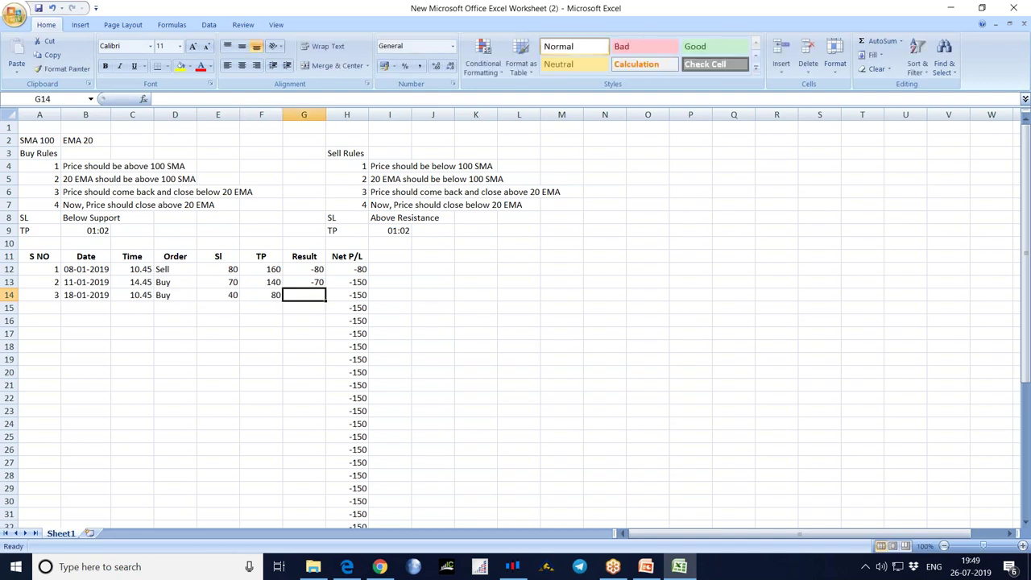
text(8)
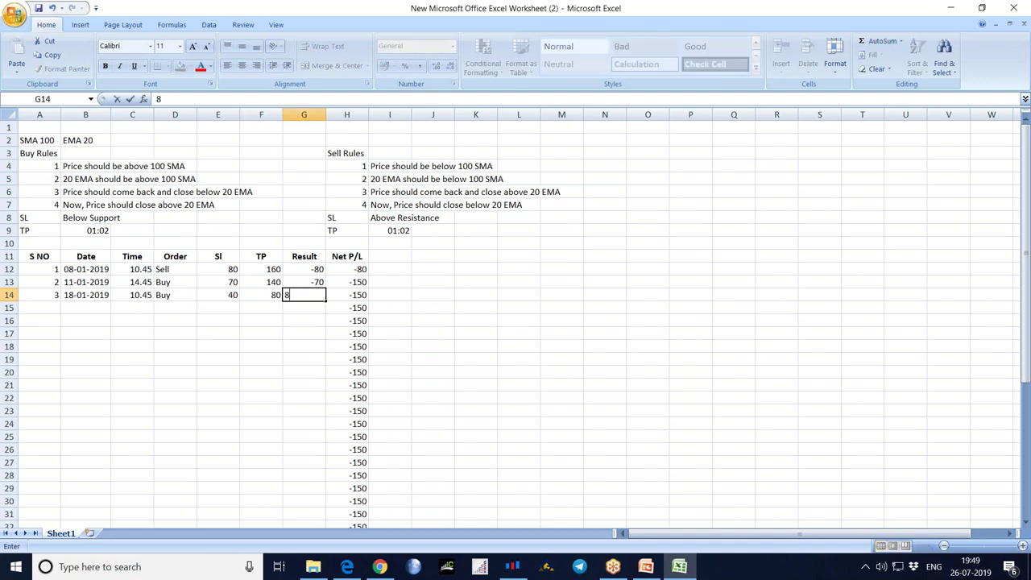
text(0)
key(Return)
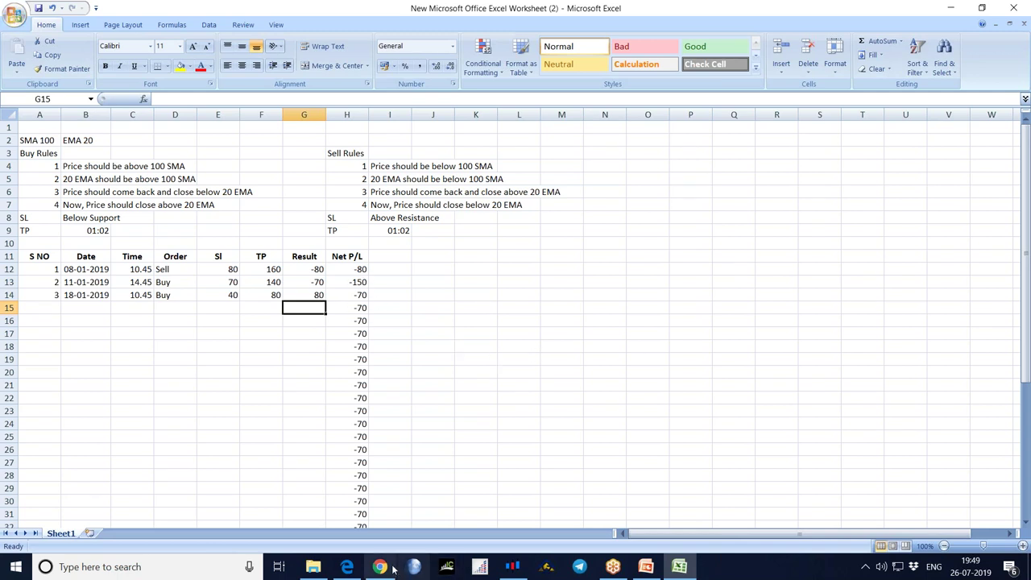
- Switch to MetaTrader and move the two 18 January vertical lines to 22 January 08:45 and 13:45, raising the horizontal line to about 10916
click(512, 567)
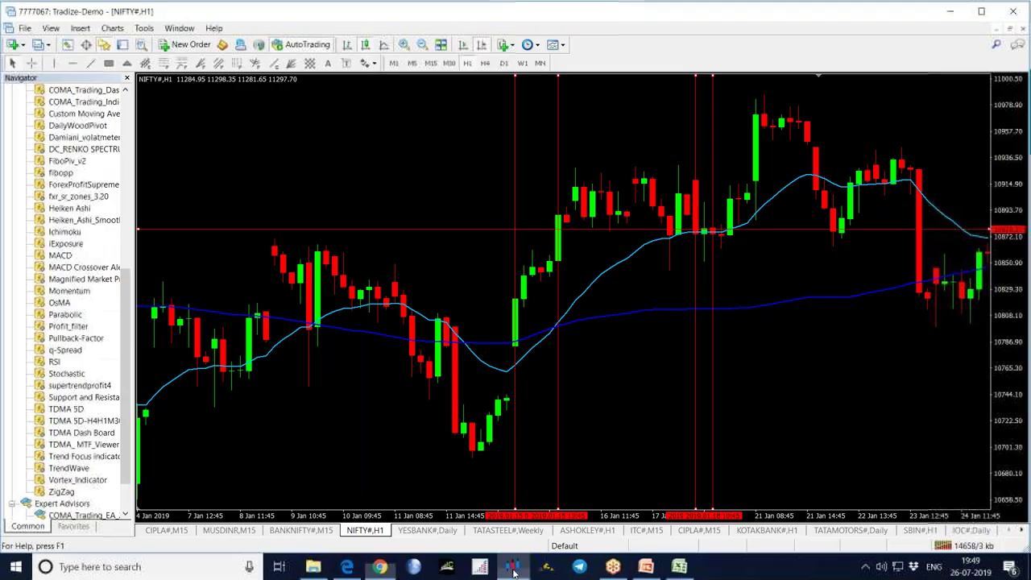
scroll(808, 368, down, 5)
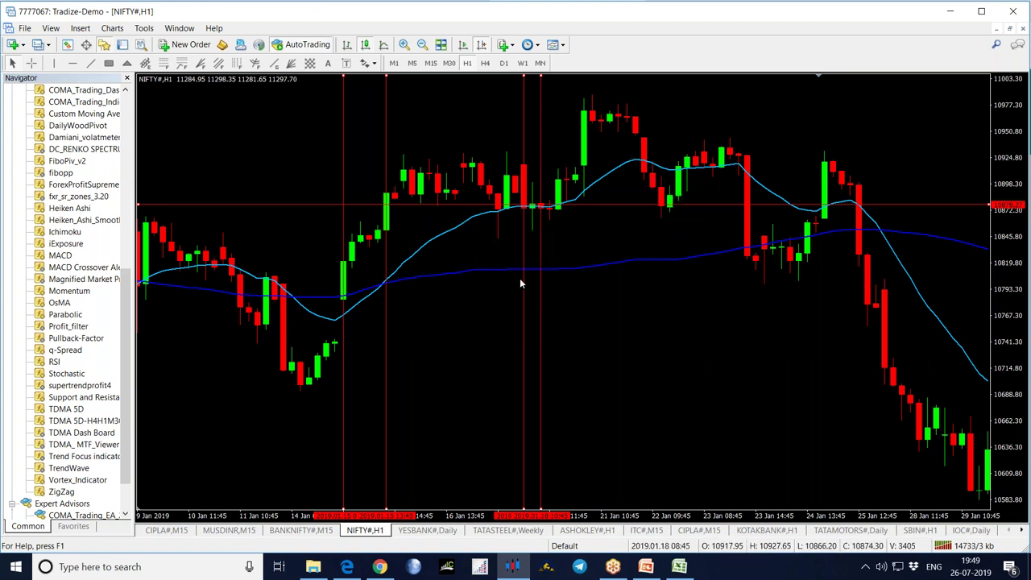
drag(539, 275, 642, 278)
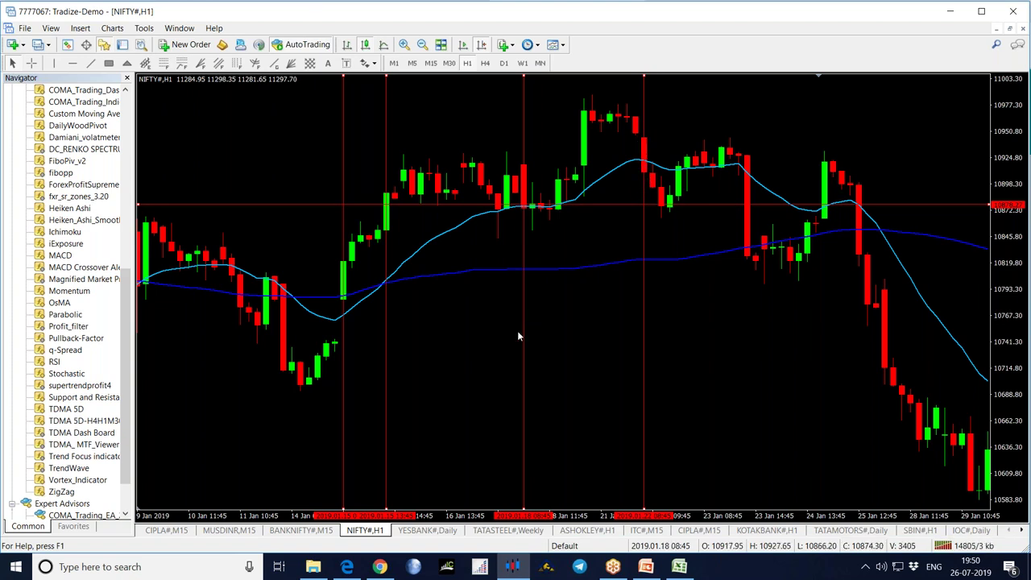
drag(524, 332, 676, 331)
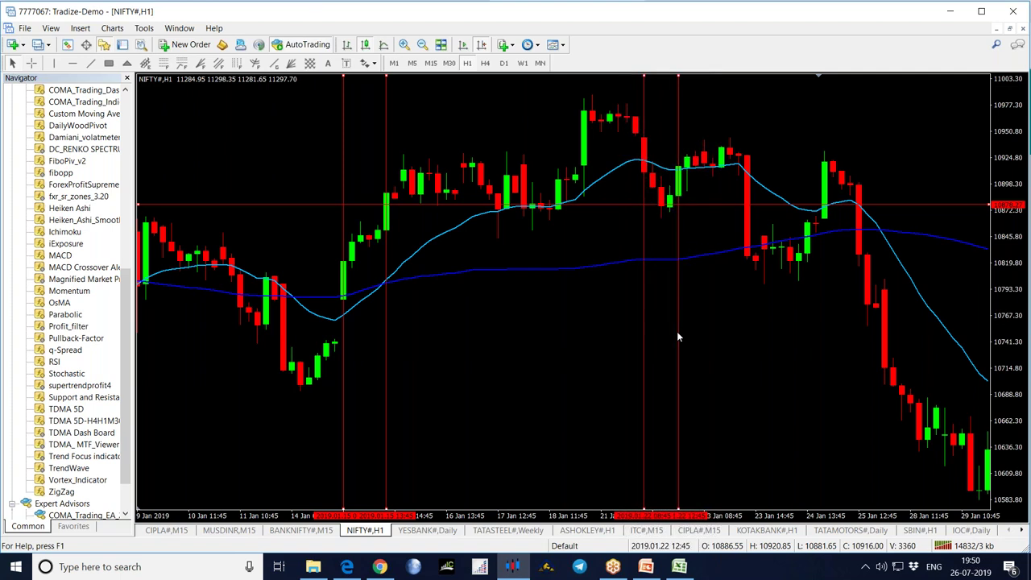
drag(695, 204, 681, 168)
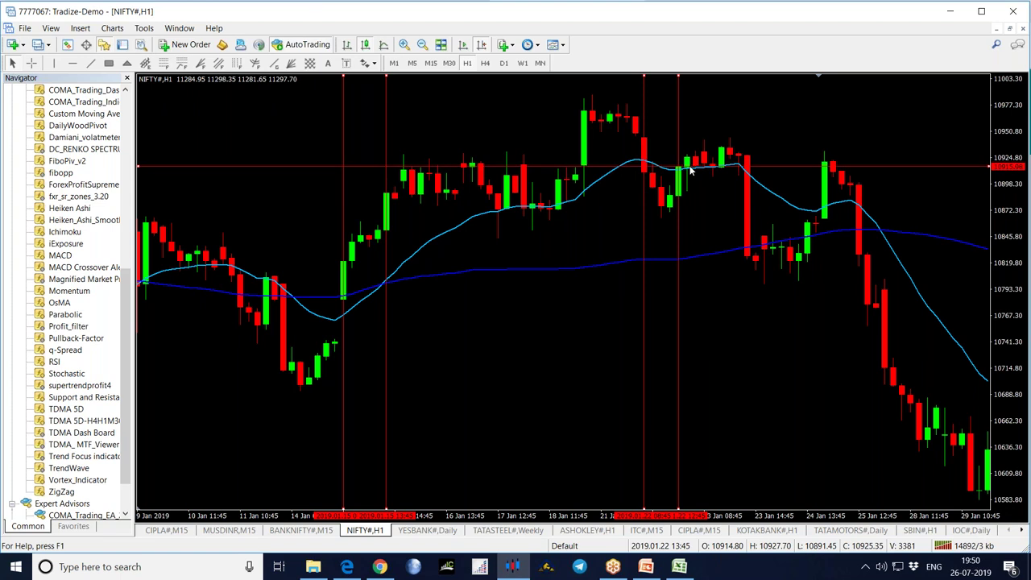
drag(681, 219, 687, 219)
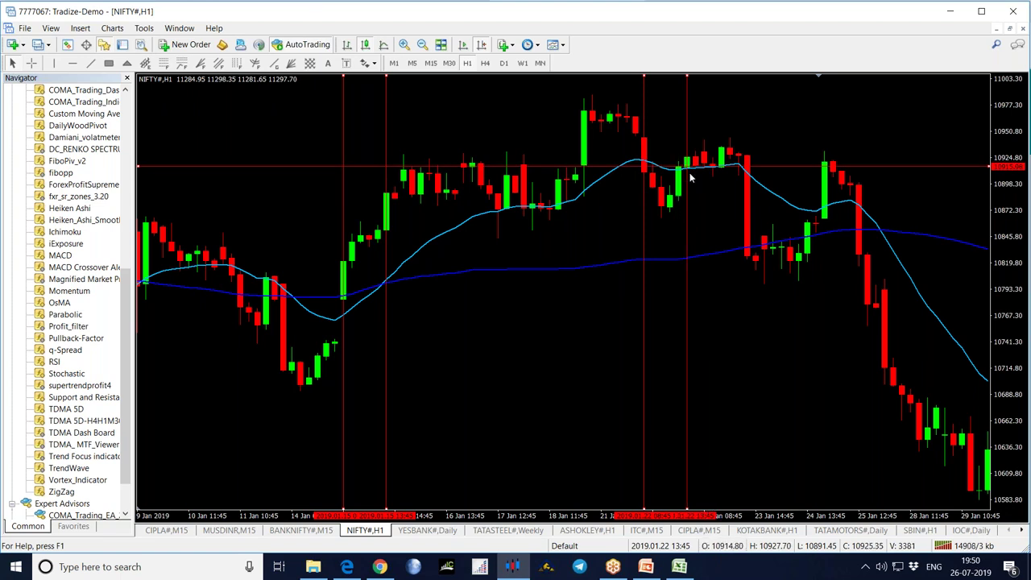
- Measure the distance from the 22 January entry level to the preceding swing low and across to the large red candle that follows
mouse_move(690, 173)
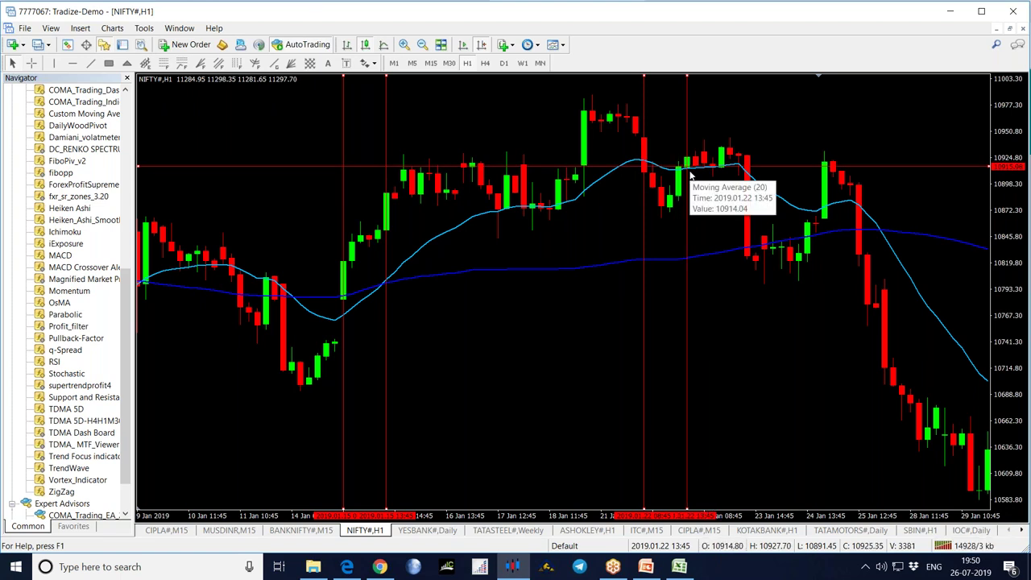
middle_click(690, 172)
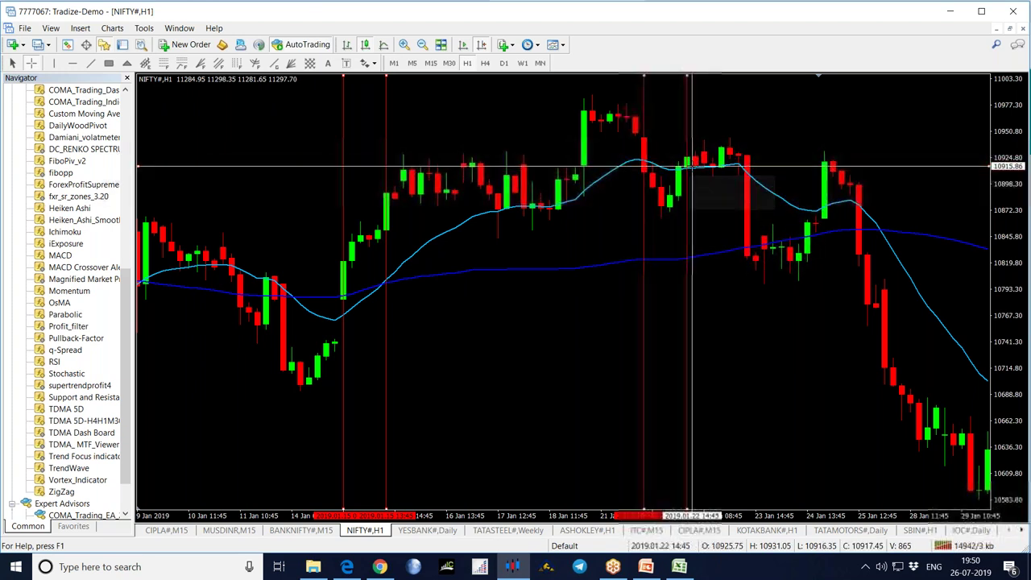
drag(691, 165, 669, 219)
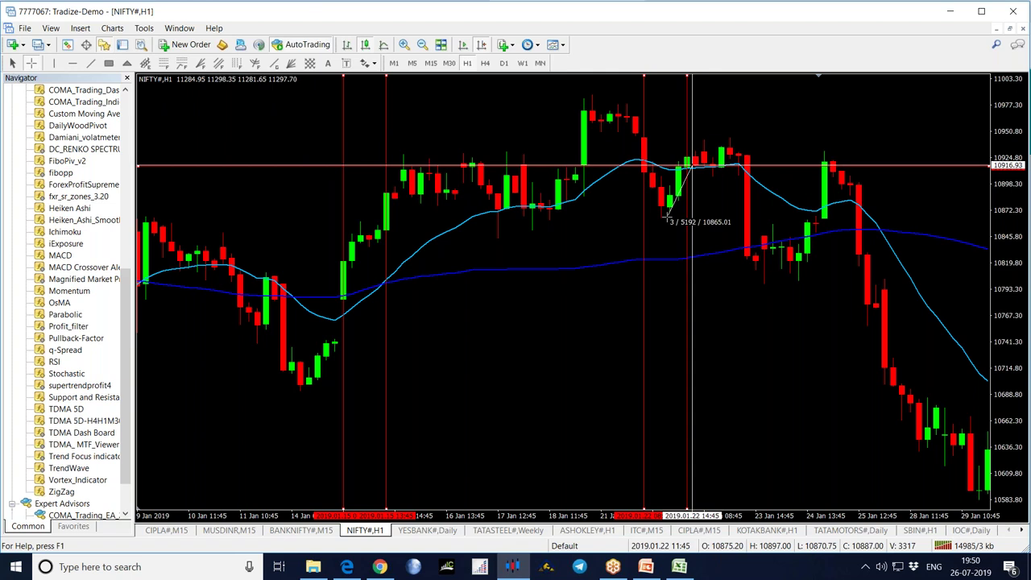
drag(669, 219, 746, 211)
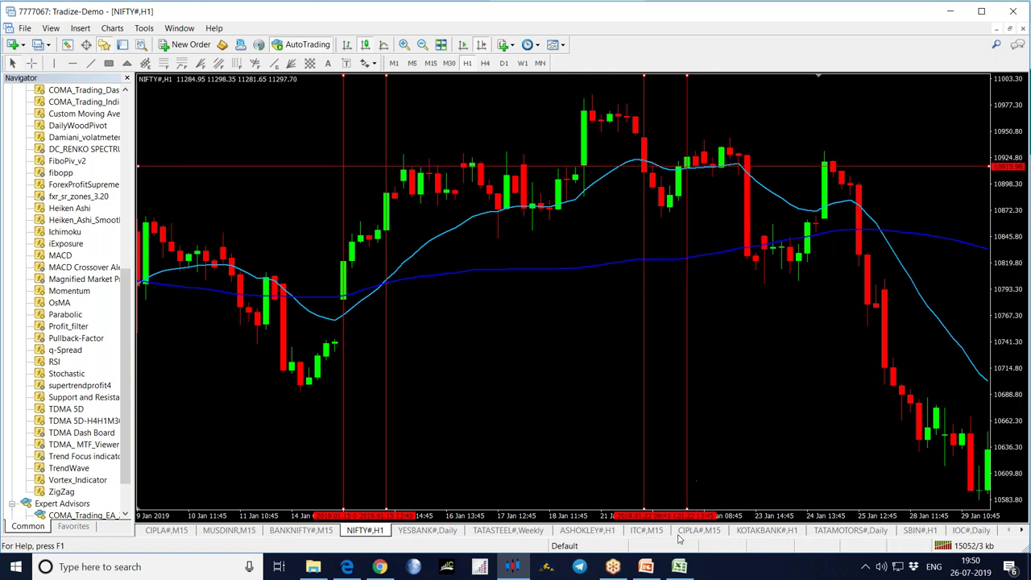
- Switch to the Excel trade log and start row 15 with S NO 4, date 12-01-2019 and time 13.45
click(679, 567)
click(50, 306)
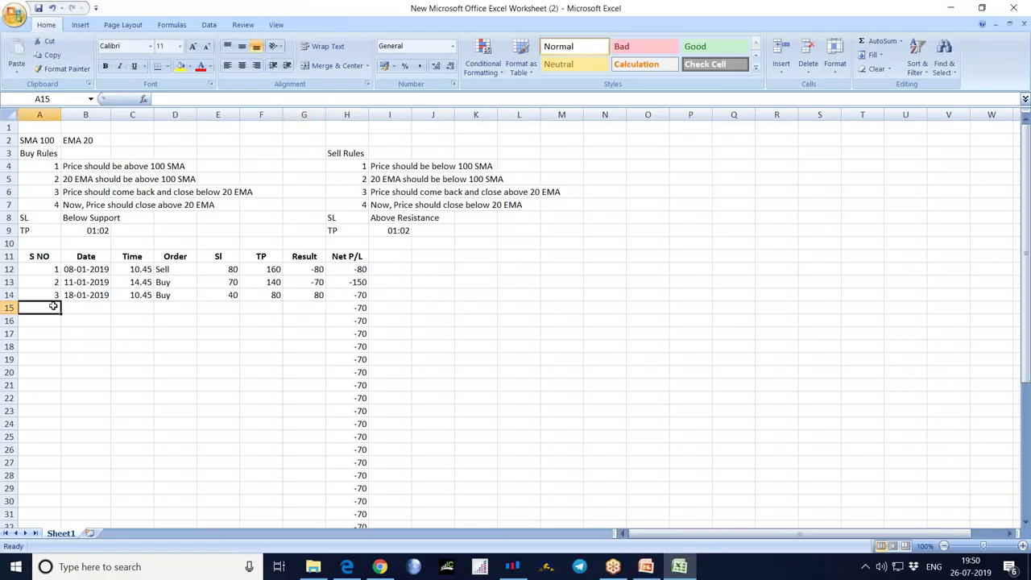
text(4)
key(Tab)
text(12)
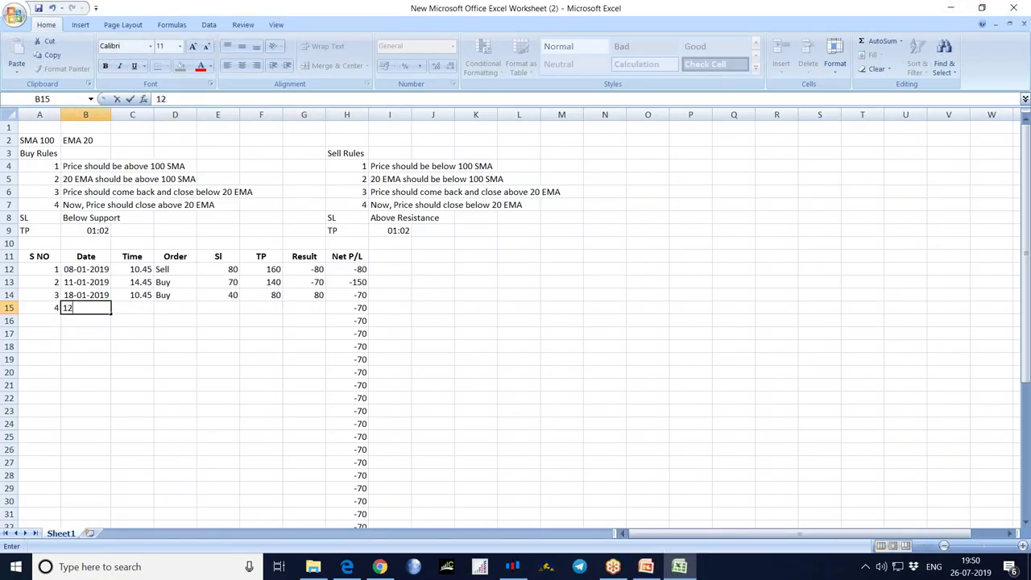
text(-01-2019)
key(Tab)
text(13.45)
key(Tab)
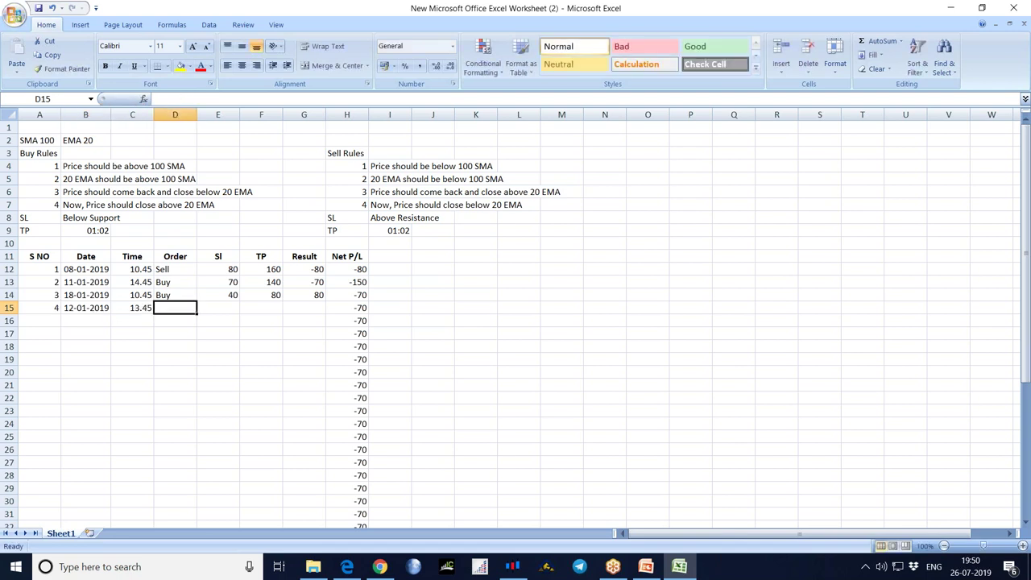
- Complete the fourth trade in row 15 with order Buy, Sl 60, TP 120 and Result -60
text(Buy)
key(Tab)
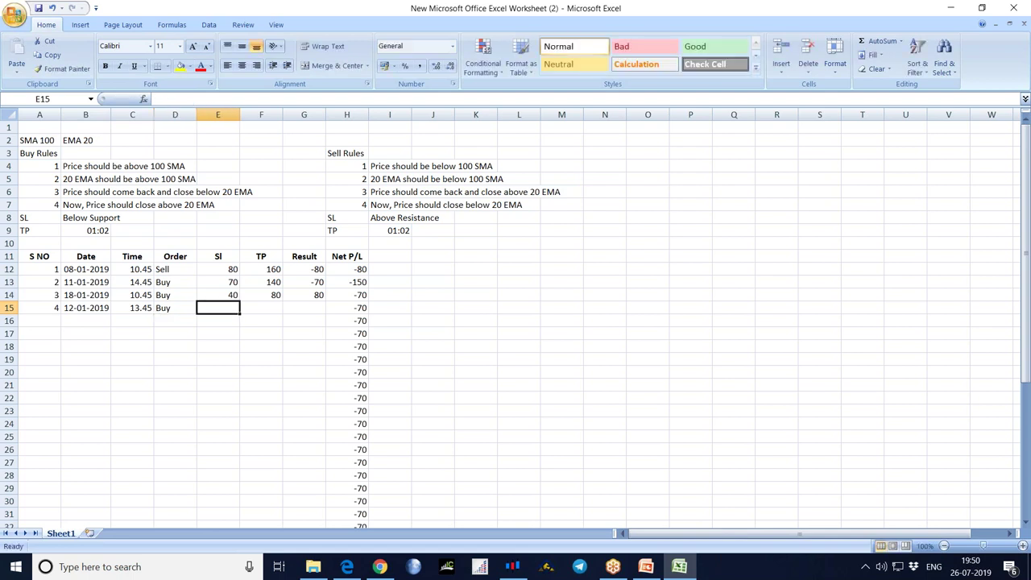
text(60)
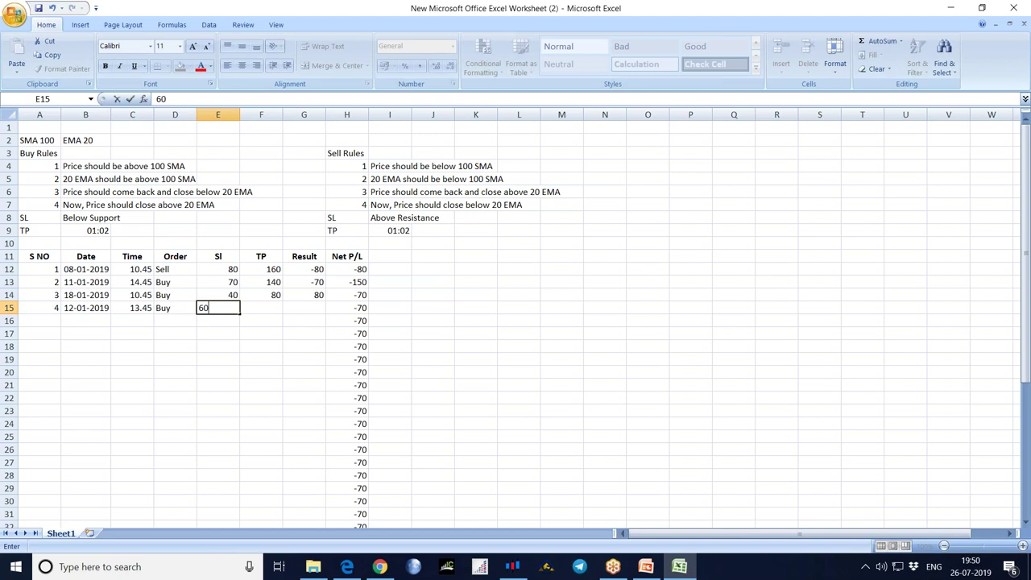
key(Tab)
text(120)
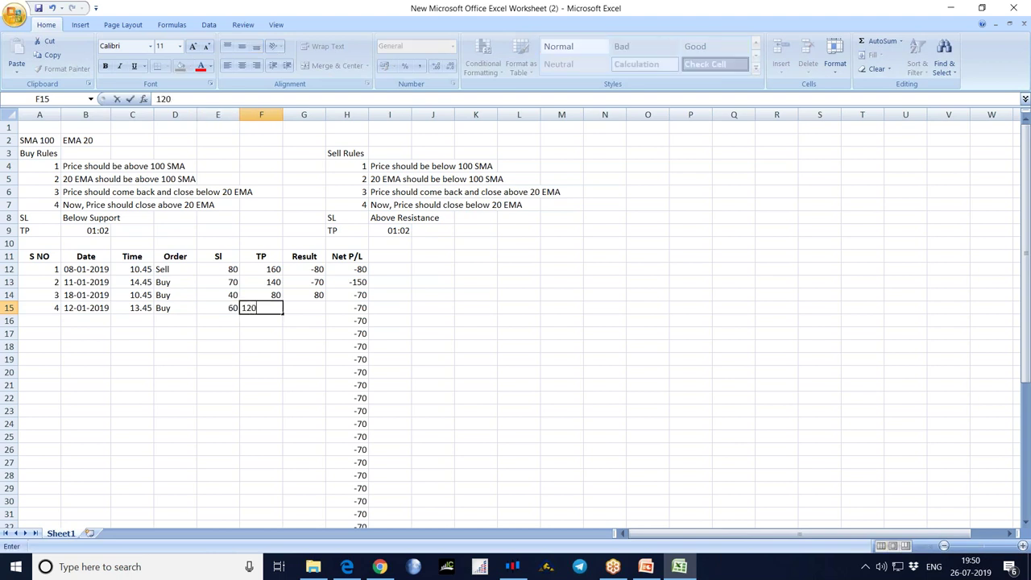
key(Tab)
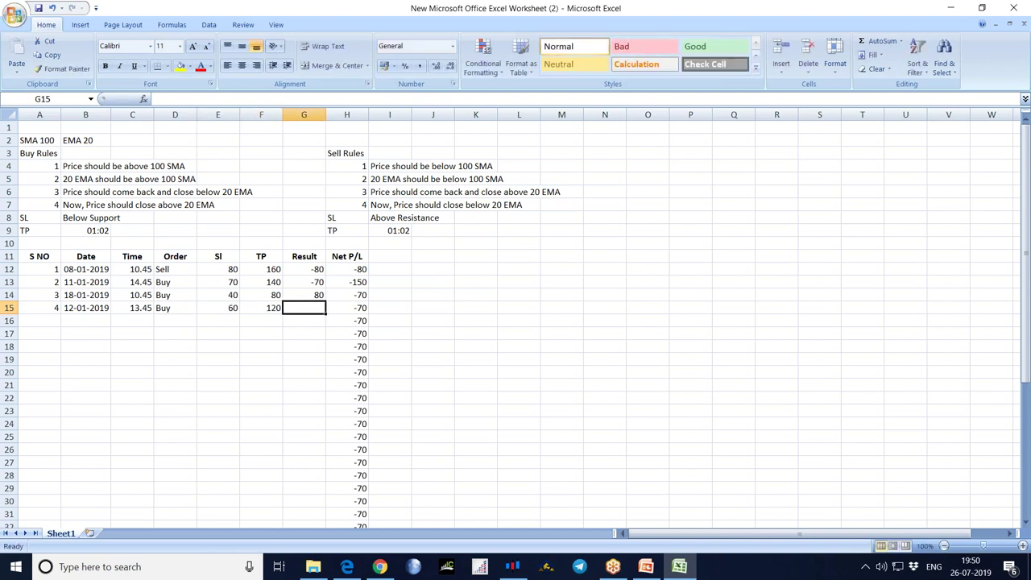
text(-60)
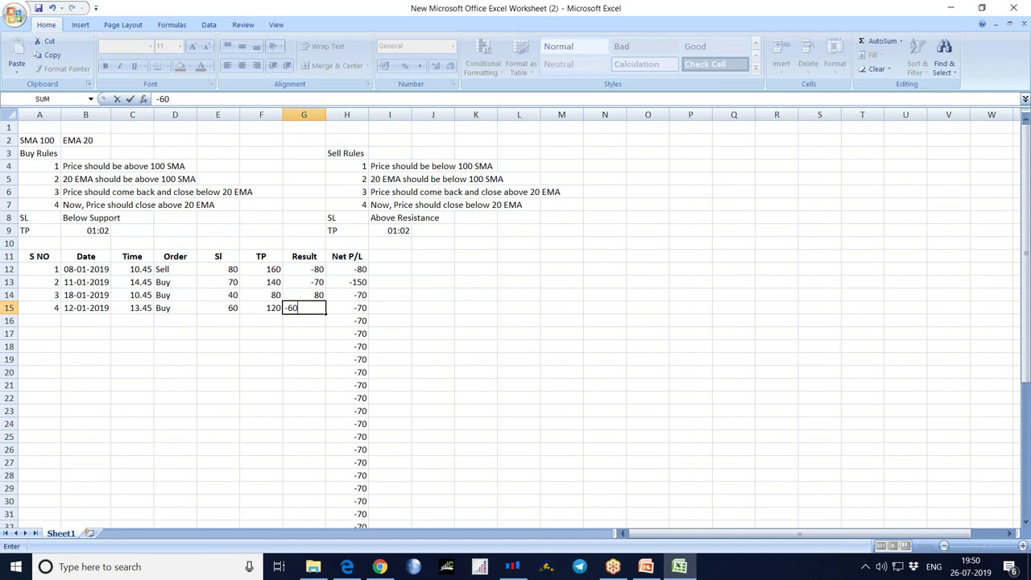
key(Return)
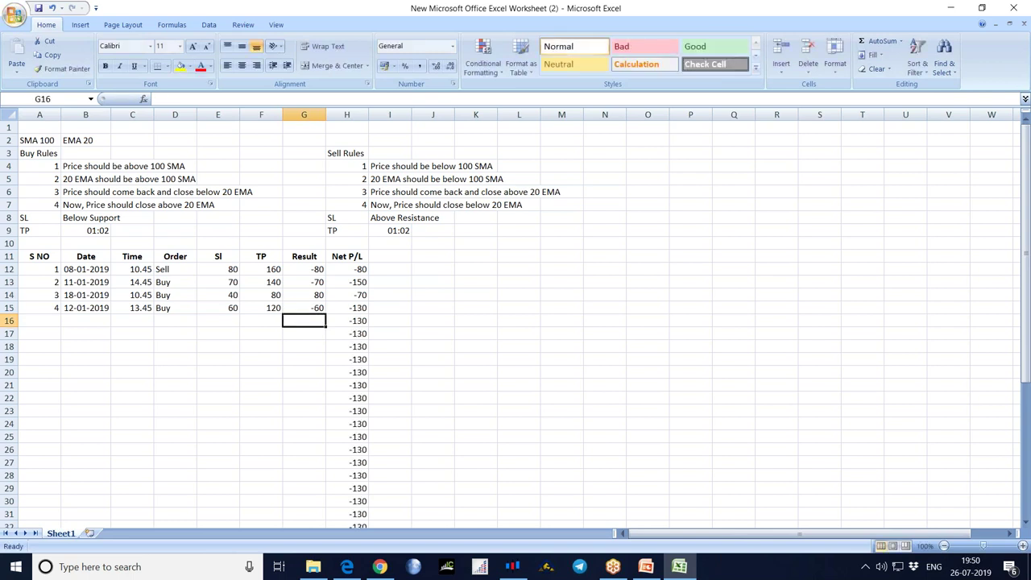
- Switch to MetaTrader, move one vertical line from 22 January to 25 January 09:45, and raise the horizontal line to about 10920
click(516, 567)
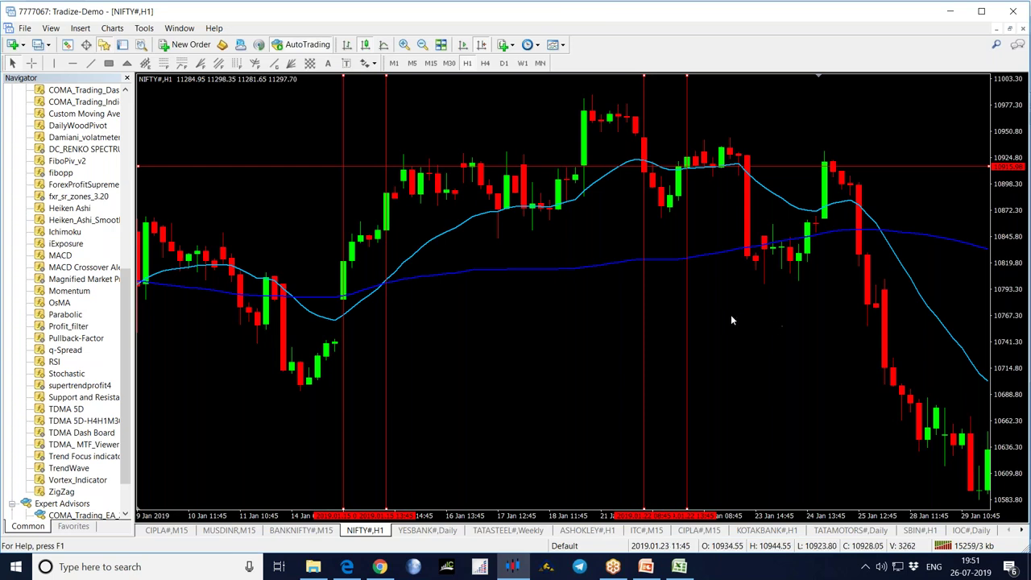
drag(777, 318, 689, 274)
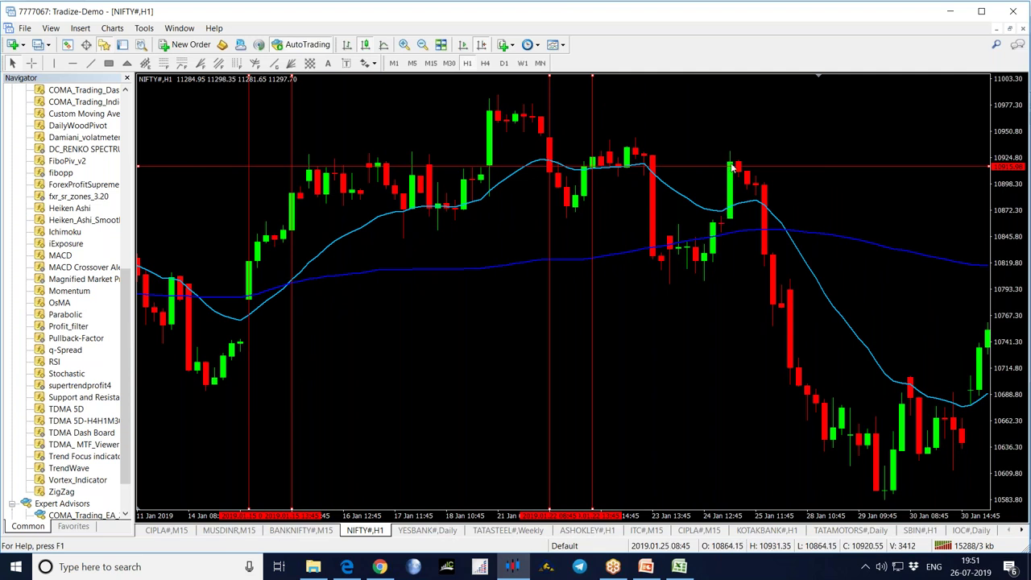
mouse_move(731, 166)
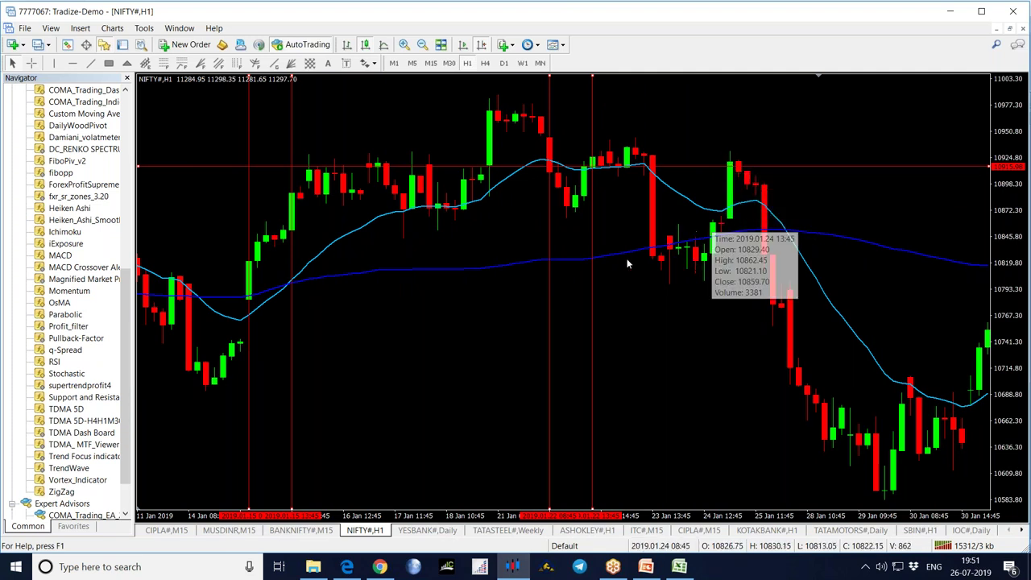
drag(592, 316, 727, 313)
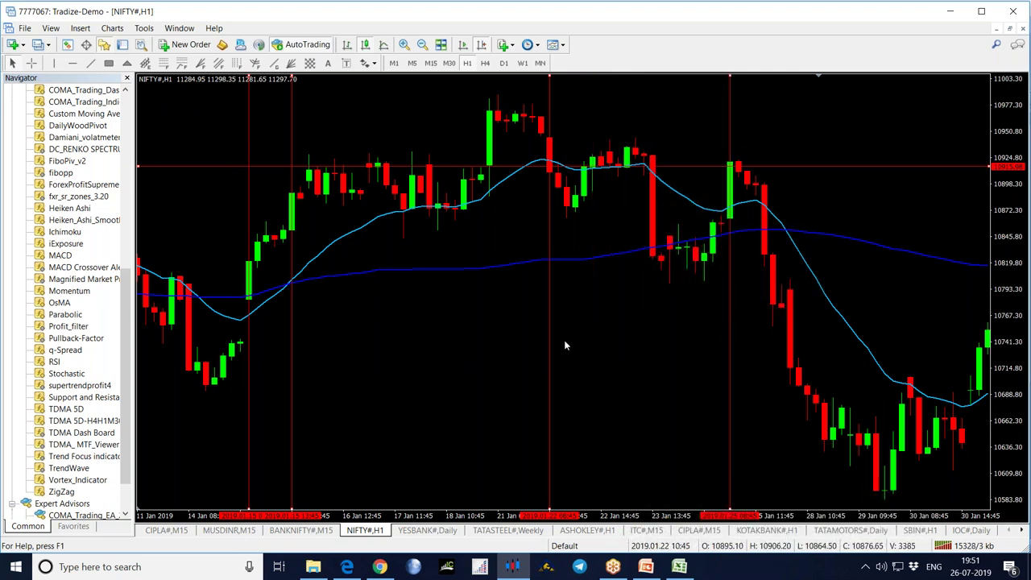
drag(754, 170, 757, 167)
drag(730, 291, 738, 290)
- Measure the distance from the 25 January entry level down to the preceding swing low
middle_click(746, 162)
drag(746, 163, 677, 282)
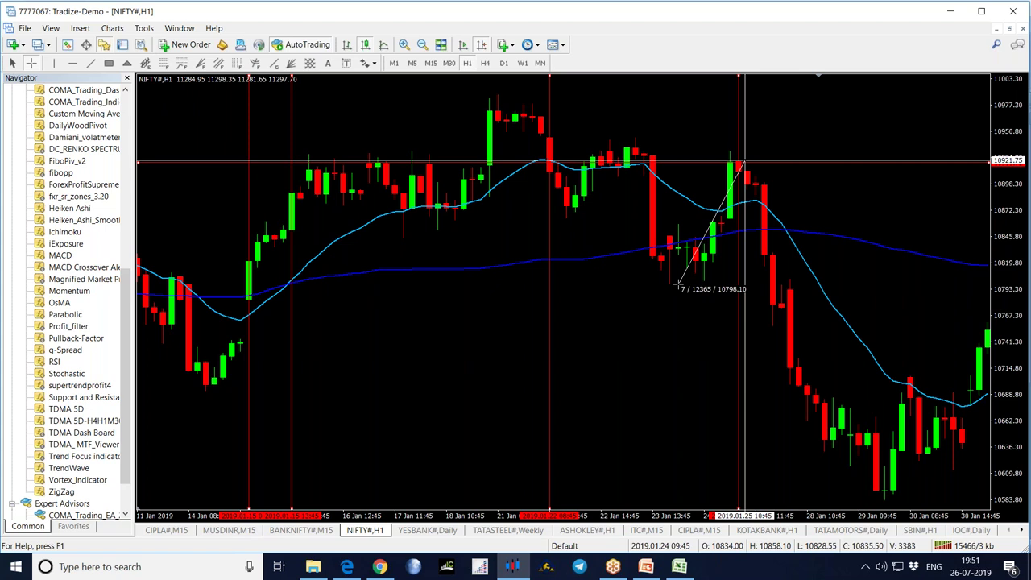
drag(677, 285, 677, 287)
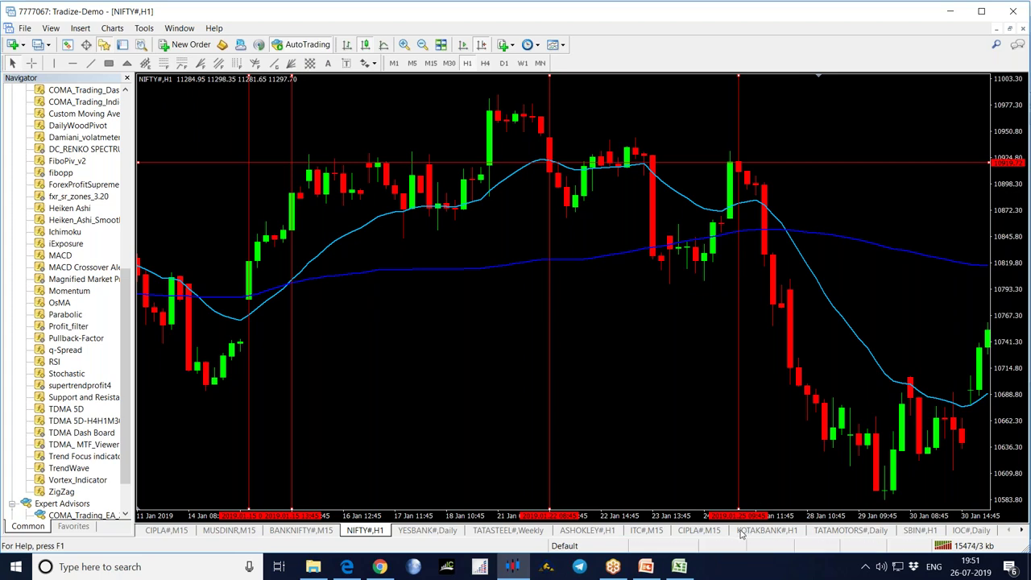
- Switch to the Excel trade log and start row 16 with S NO 5, date 25-01-2019 and time 9.45
click(679, 566)
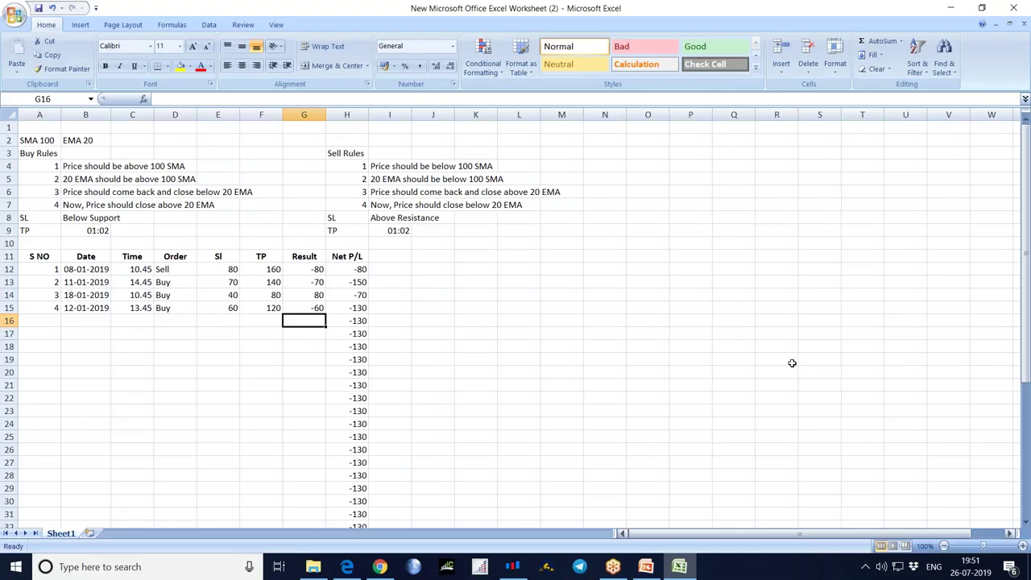
click(50, 311)
key(Return)
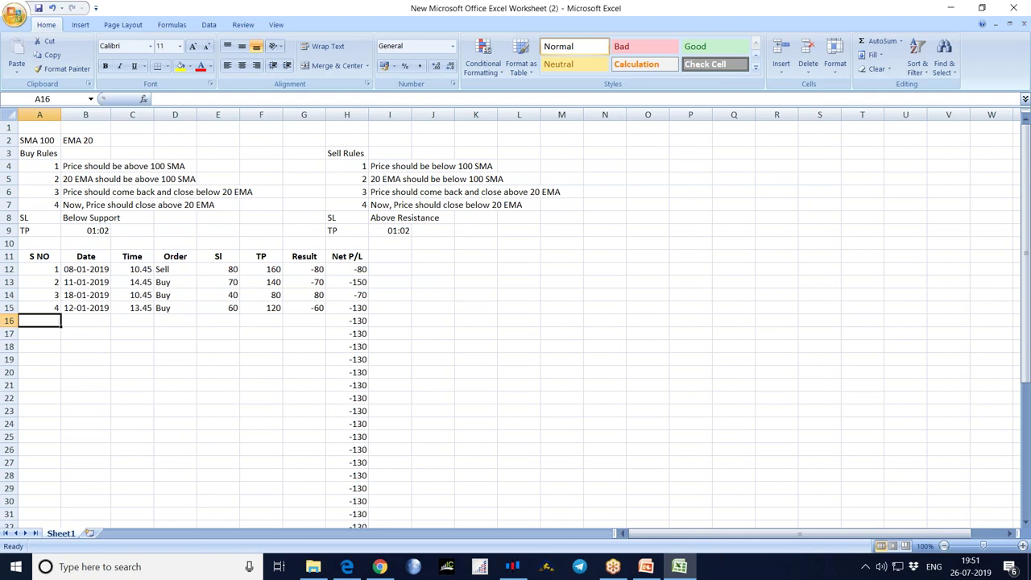
text(5)
key(Tab)
text(25)
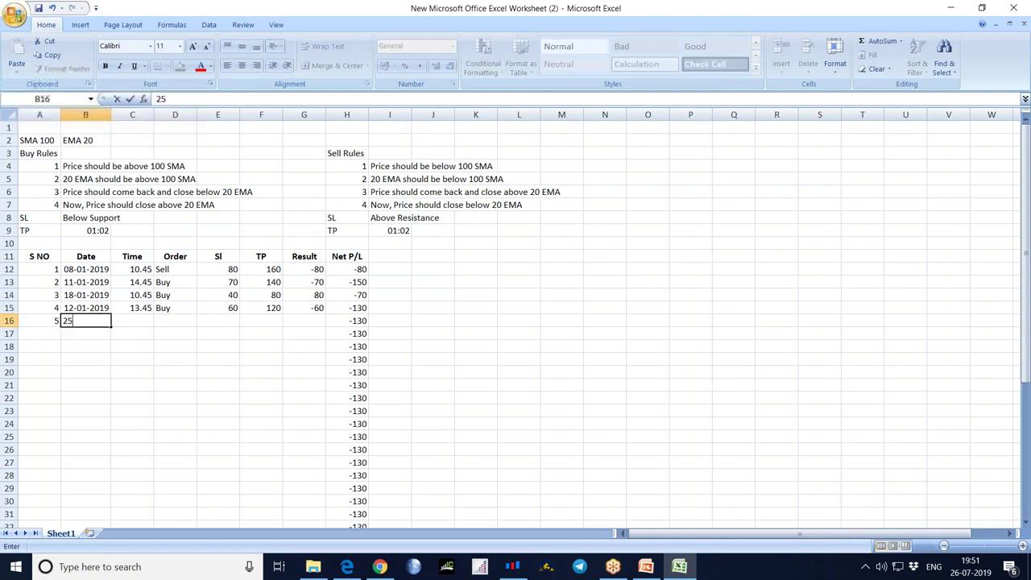
text(-01-2019)
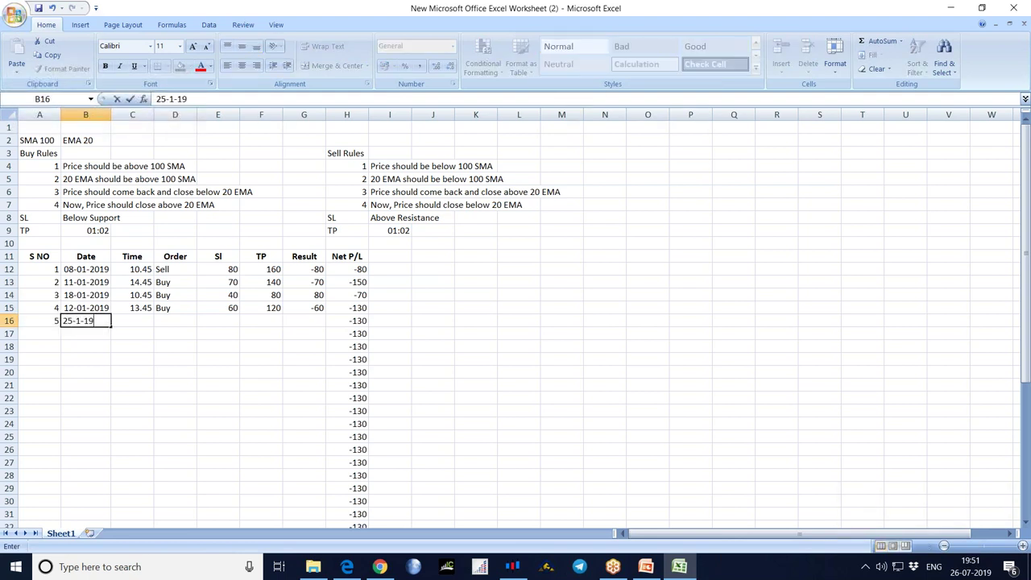
key(Tab)
text(9.45)
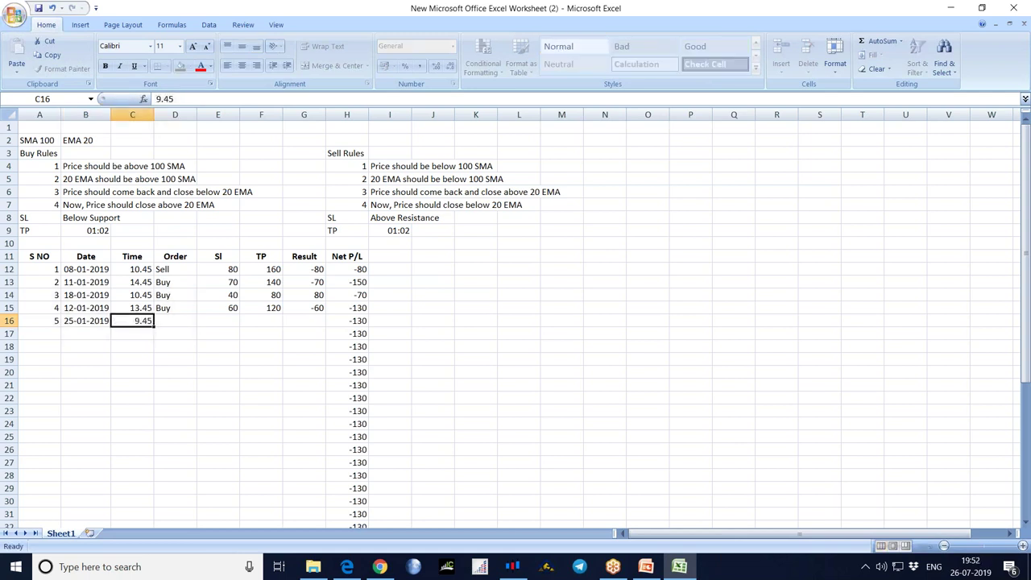
key(Tab)
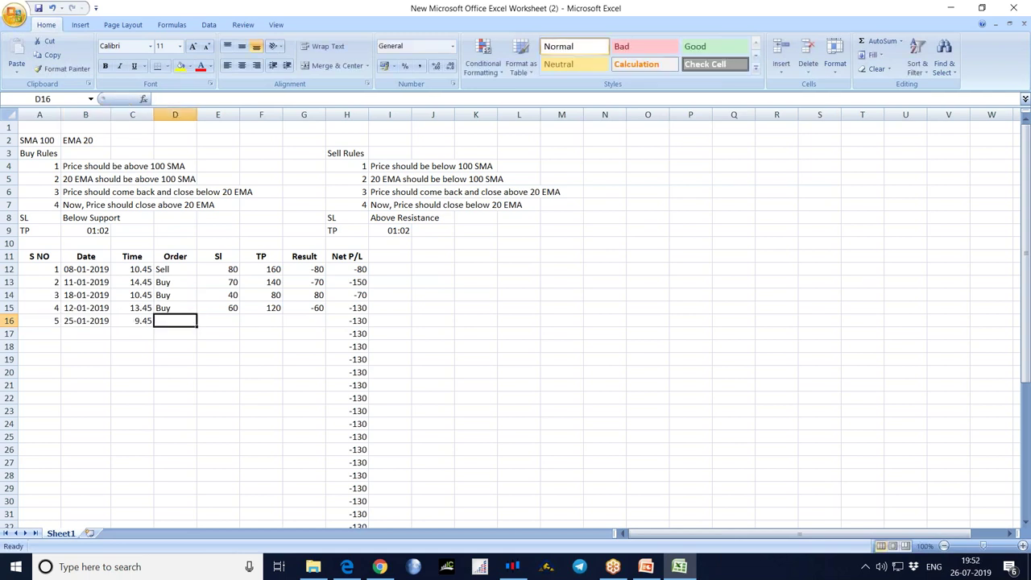
- Complete the fifth trade in row 16 with order Buy, Sl 130, TP 260 and Result -130
text(Buy)
key(Tab)
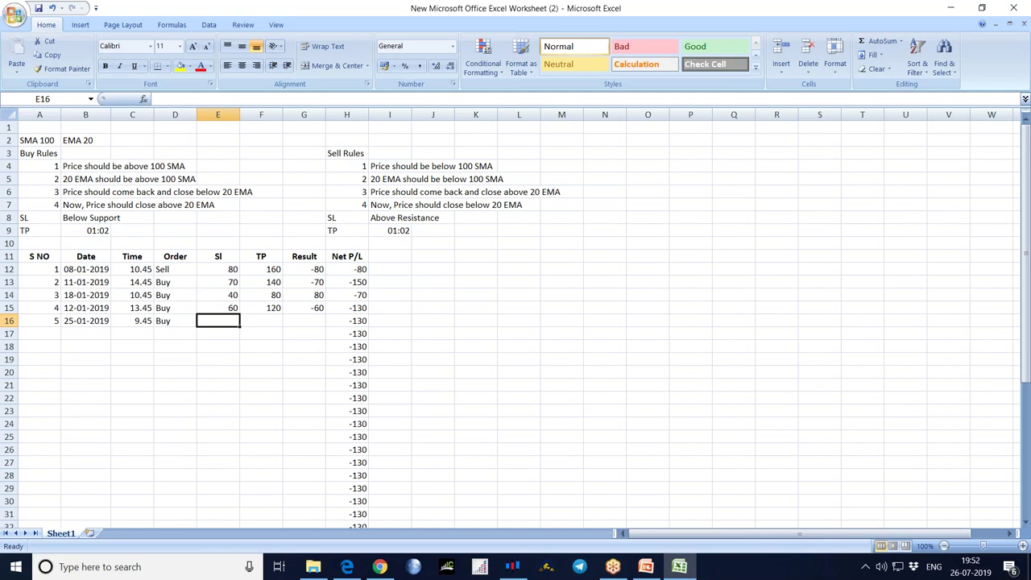
text(130)
key(Tab)
text(260)
key(Tab)
text(-130)
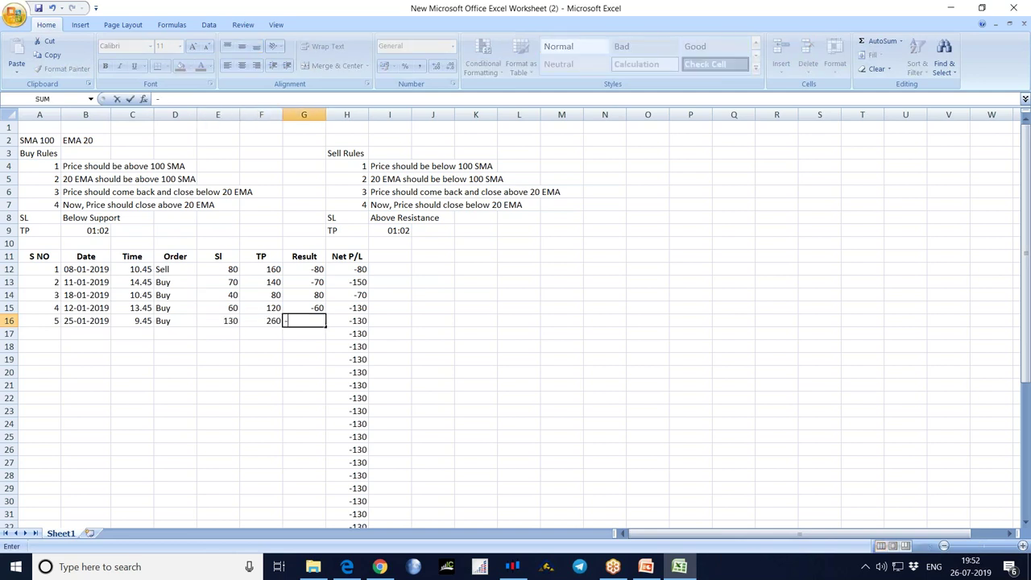
key(Return)
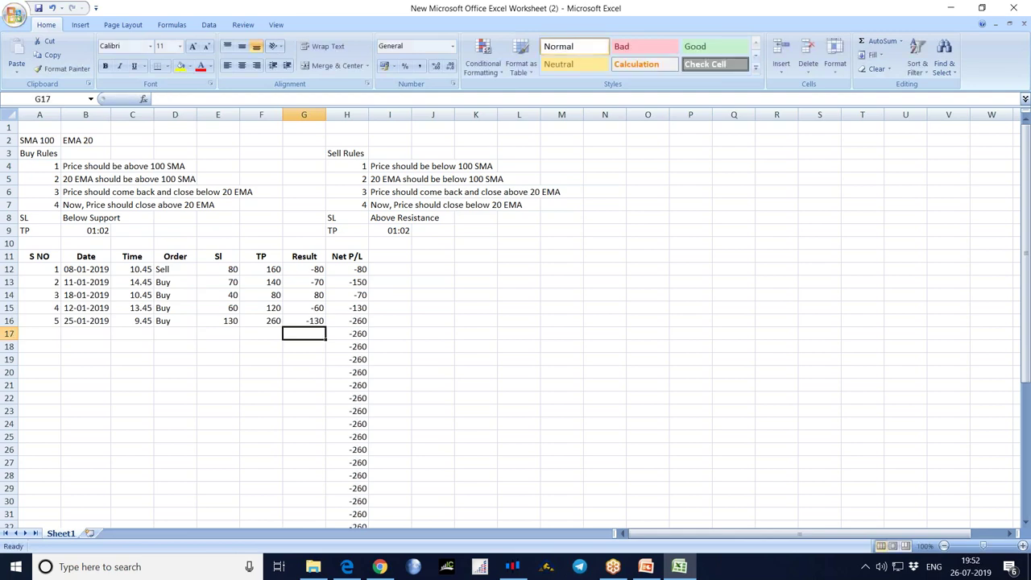
- Switch to MetaTrader, move the vertical lines to 31 January 13:45 and 4 February 13:45, and delete the horizontal line
click(513, 566)
scroll(760, 387, down, 5)
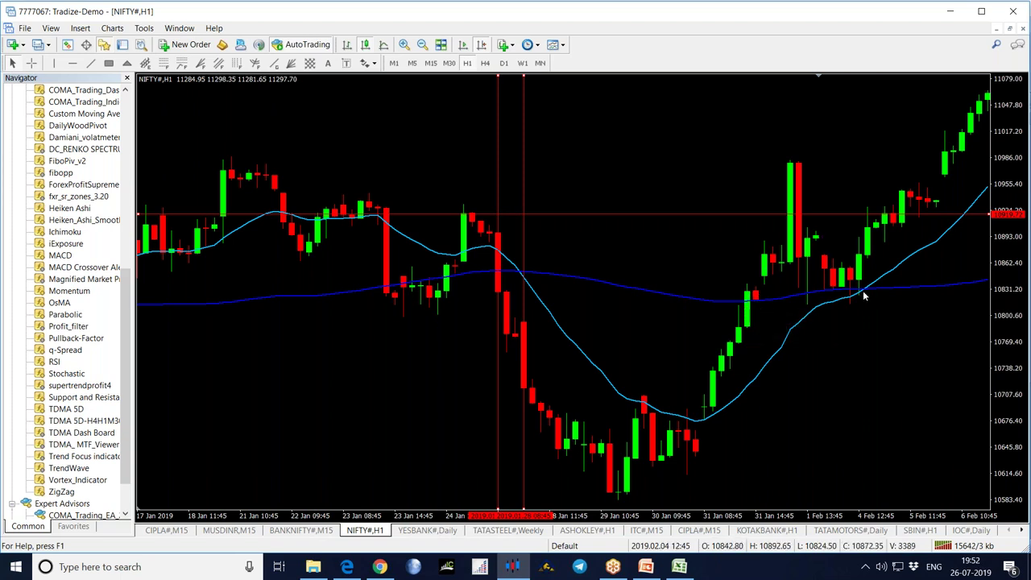
scroll(789, 375, down, 6)
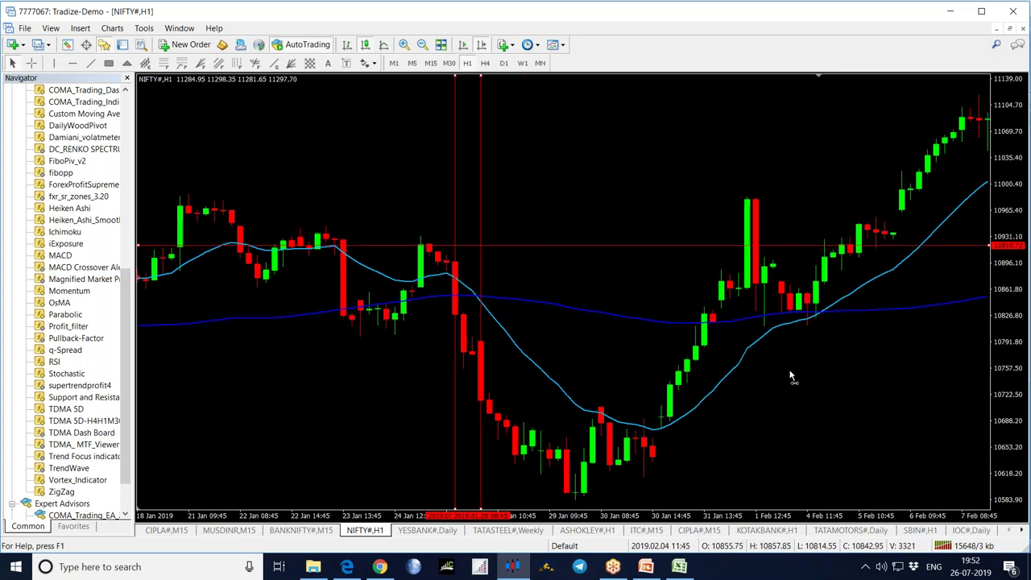
drag(272, 415, 500, 384)
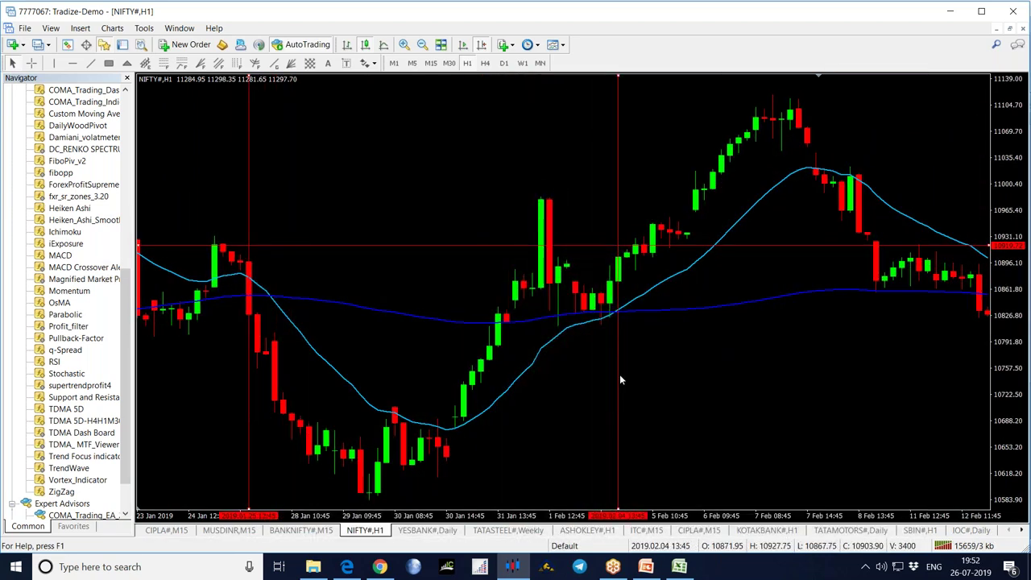
drag(309, 414, 494, 382)
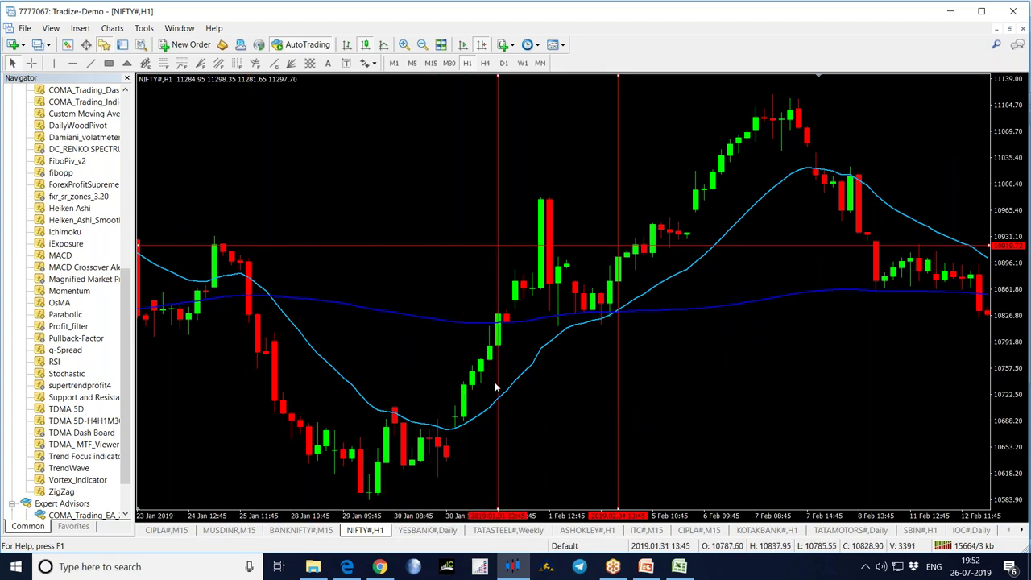
drag(833, 353, 631, 226)
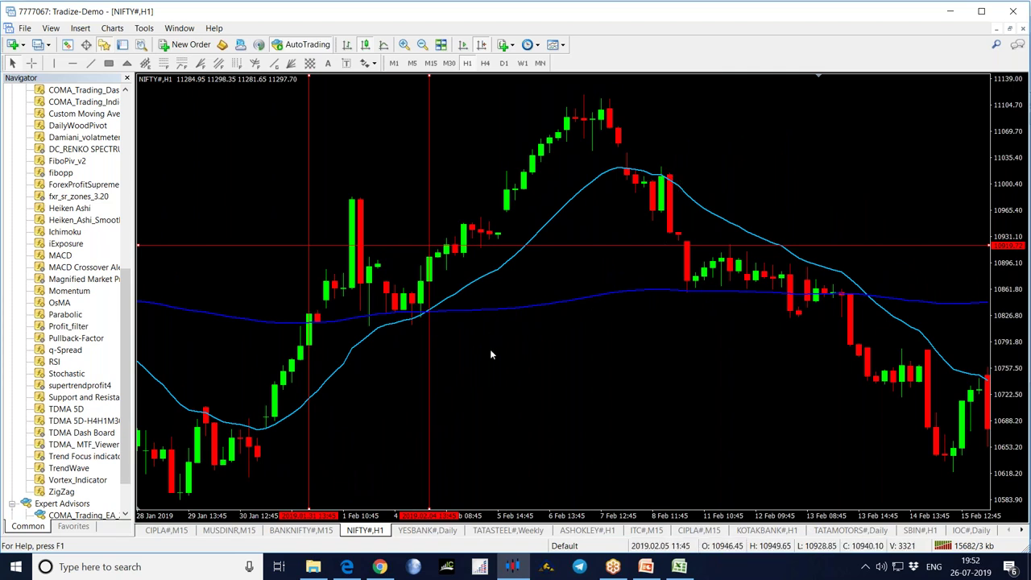
right_click(604, 246)
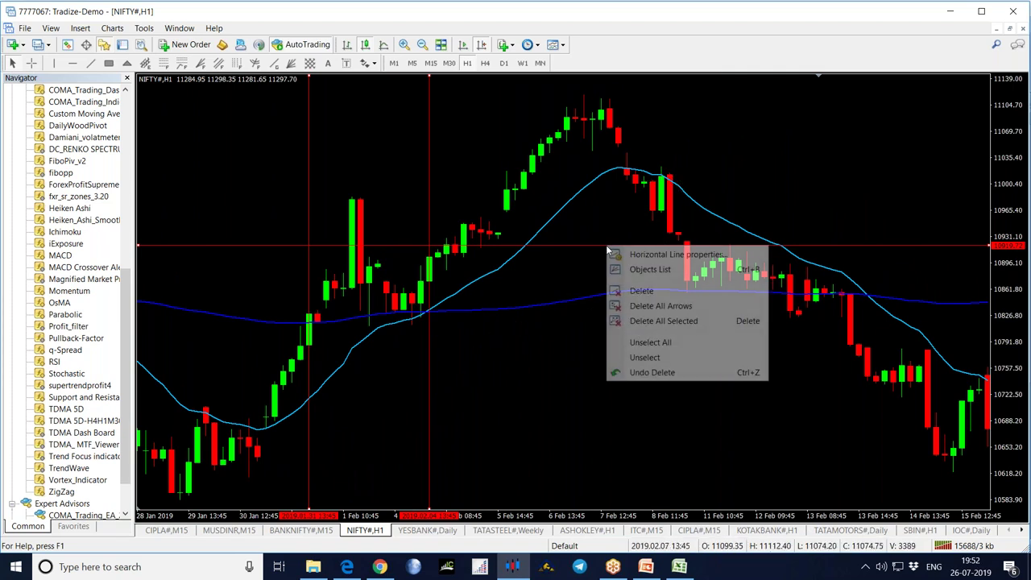
click(639, 291)
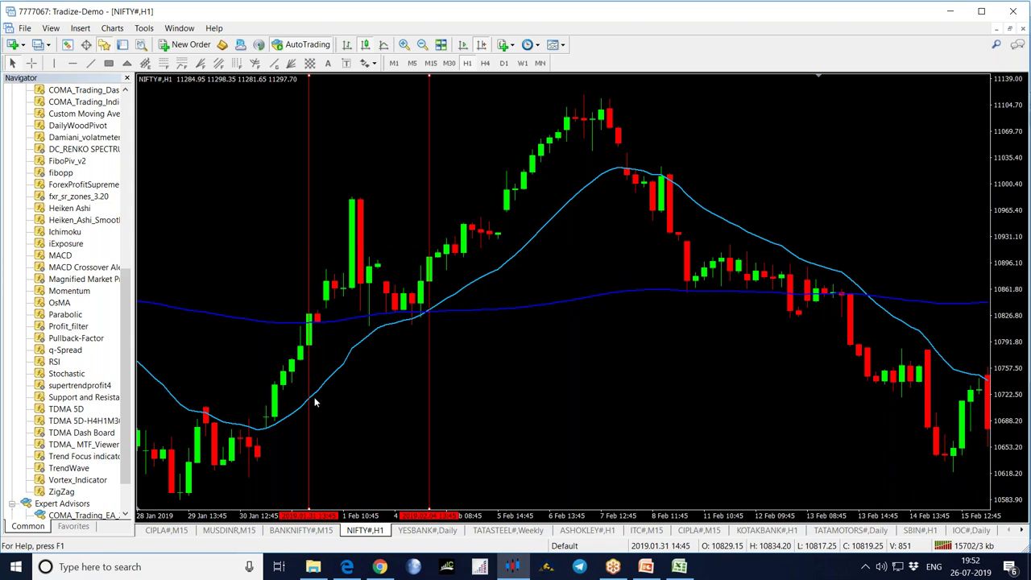
- Move the two vertical lines onto the 12 February and 14 February candles where price falls below the 100 SMA
drag(425, 407, 822, 395)
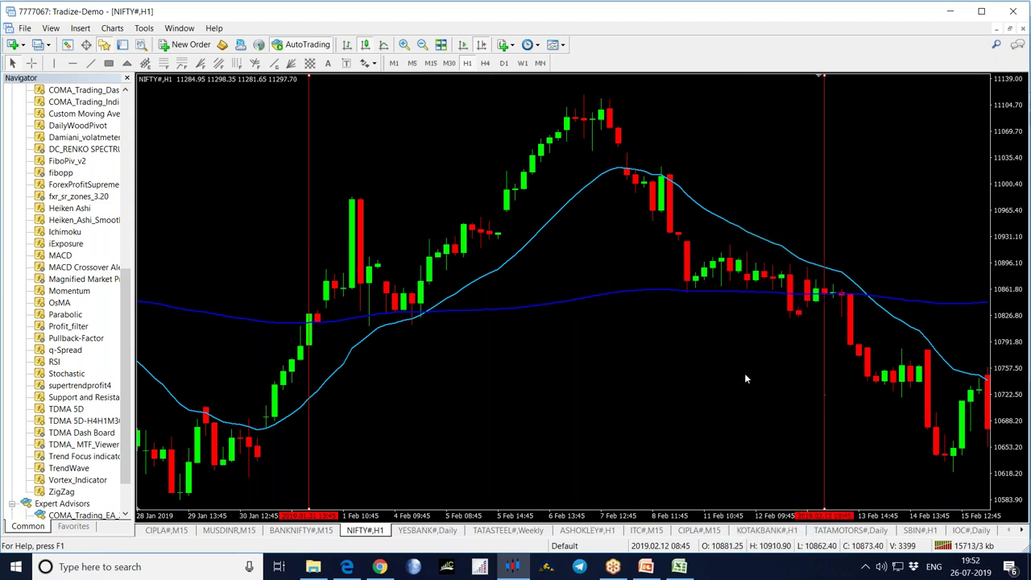
drag(309, 433, 875, 412)
scroll(637, 409, down, 5)
drag(633, 391, 606, 389)
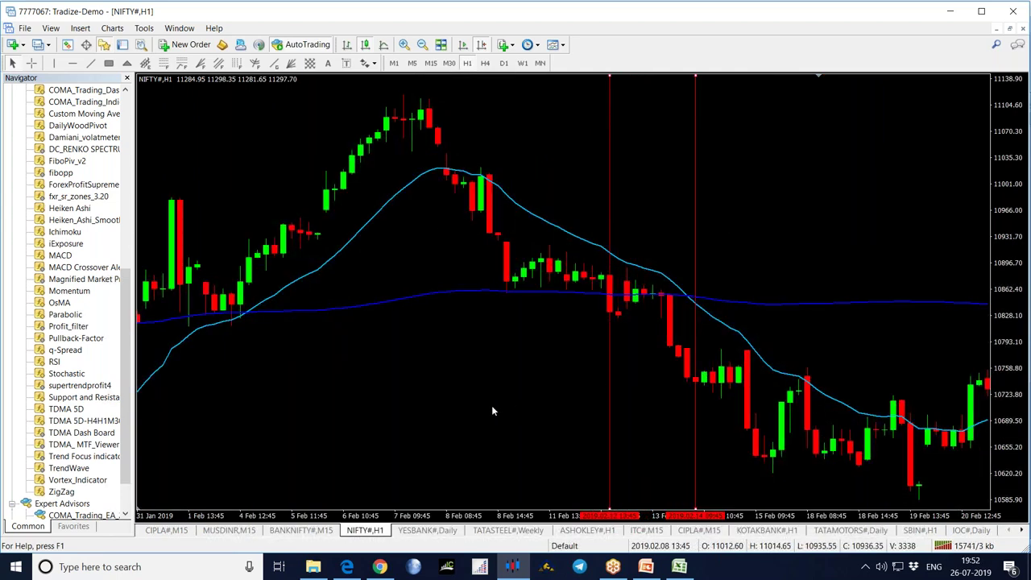
scroll(489, 407, down, 6)
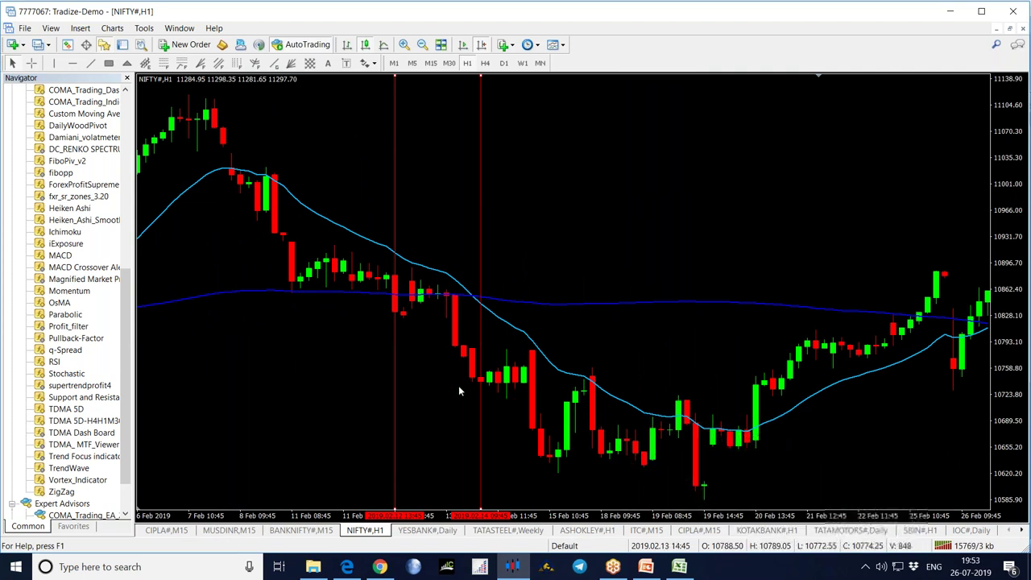
- Move the two vertical lines to 19 February 11:45 and 13:45 to mark the closes above and below the 20 EMA
middle_click(685, 425)
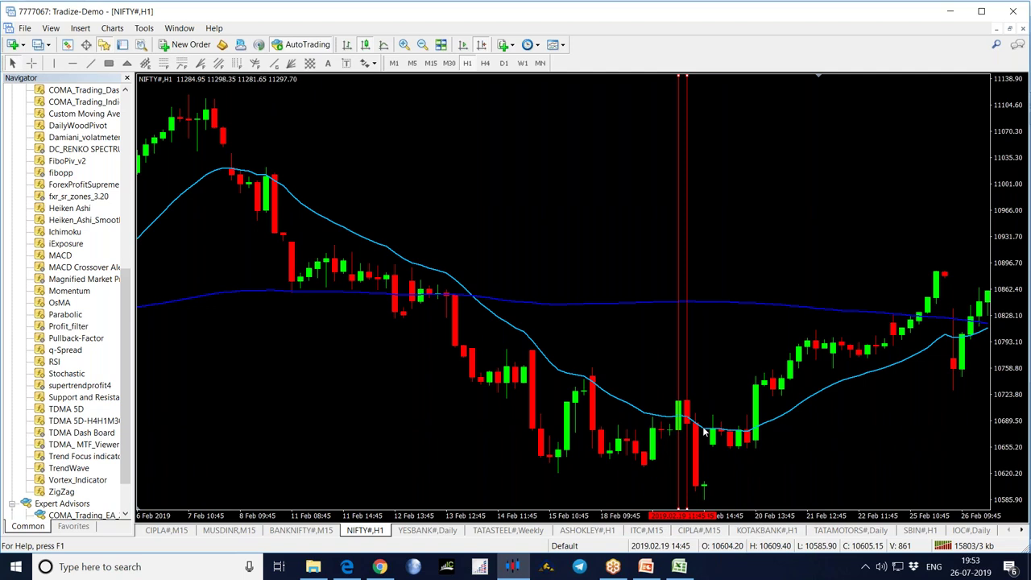
drag(696, 423, 683, 395)
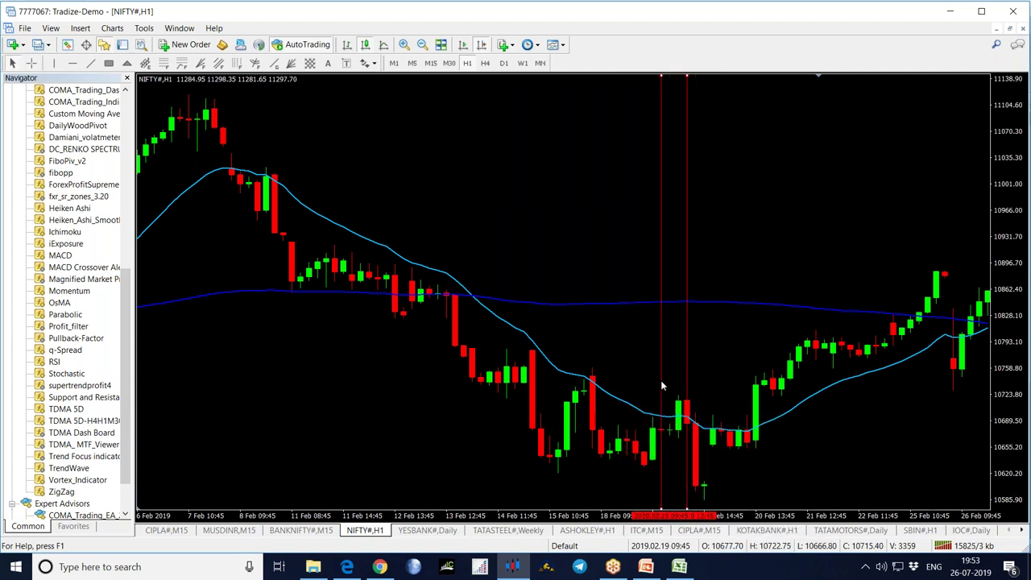
middle_click(690, 436)
drag(692, 422, 683, 396)
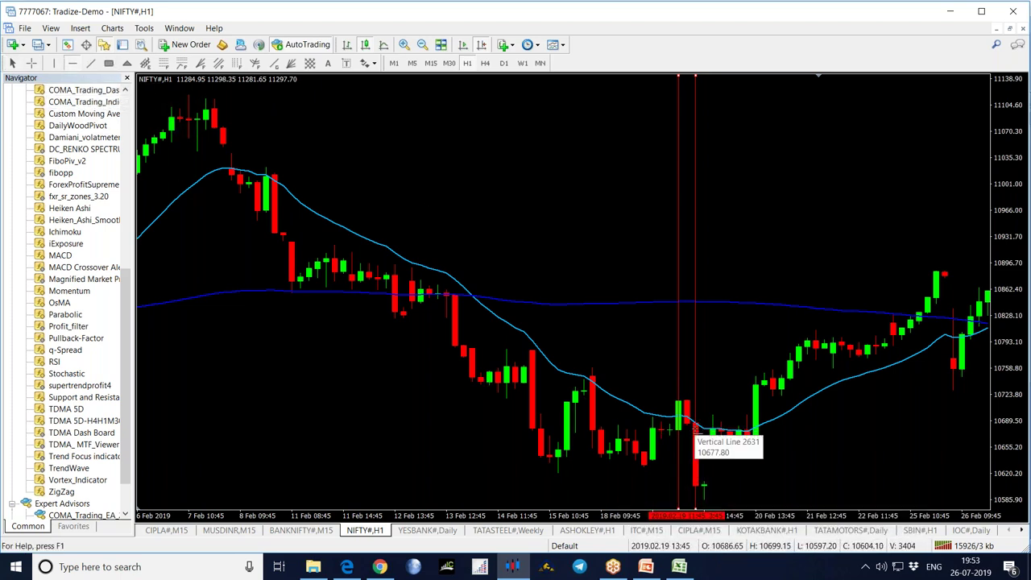
- Add a horizontal line at about 10685 at the 19 February entry and measure down to the following low
click(691, 426)
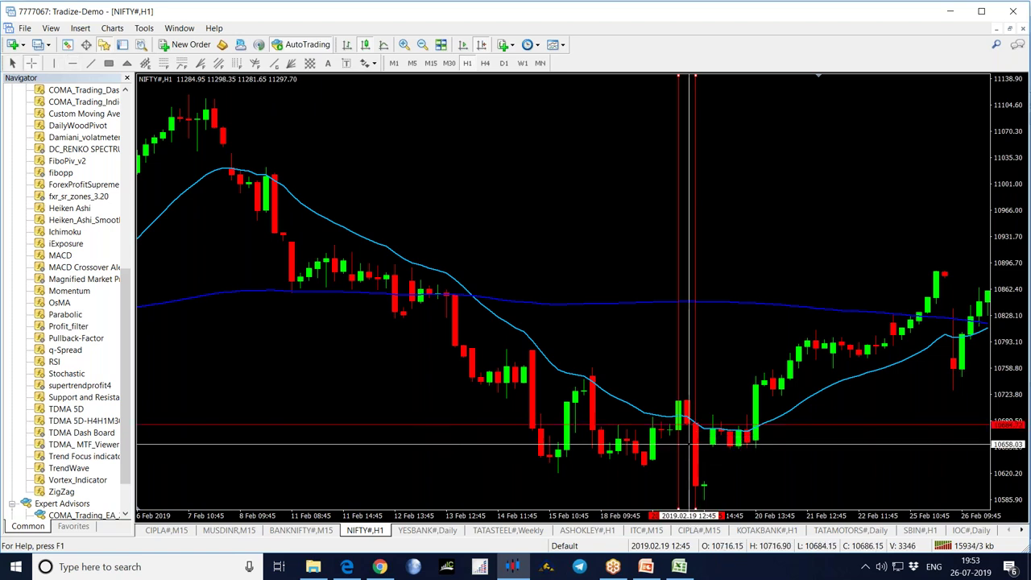
drag(695, 422, 722, 496)
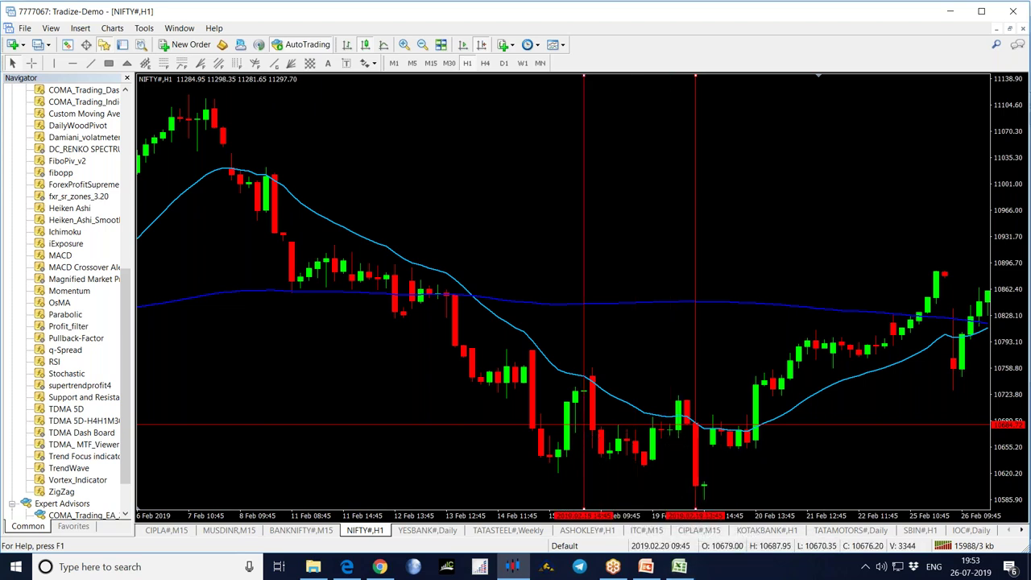
- Switch to the Excel trade log and start row 17 with S NO 6, date 09-02-2019, time 13.45 and order Sell
click(679, 566)
click(52, 330)
text(6)
key(Tab)
text(9-02-2019)
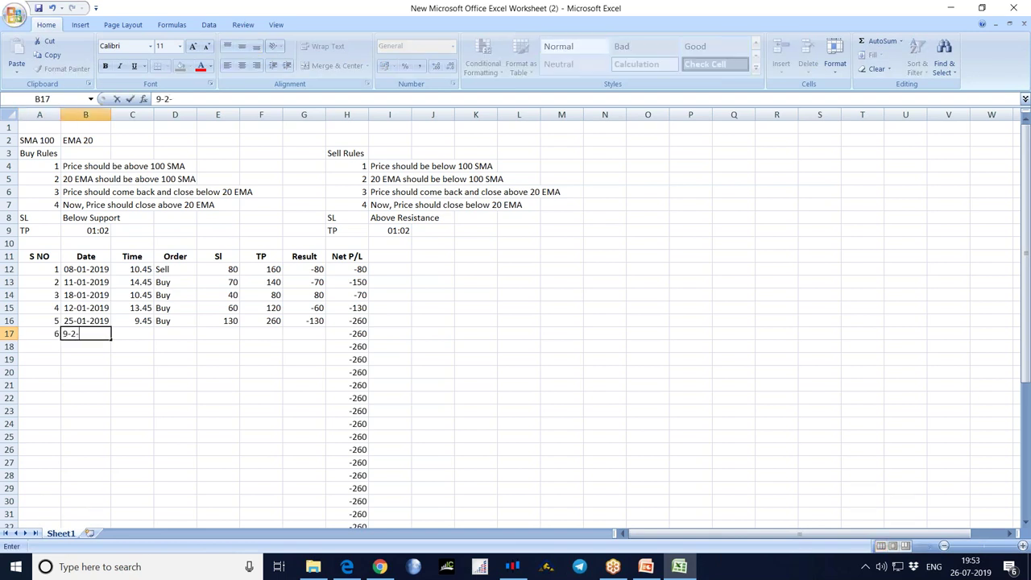
key(Tab)
text(1)
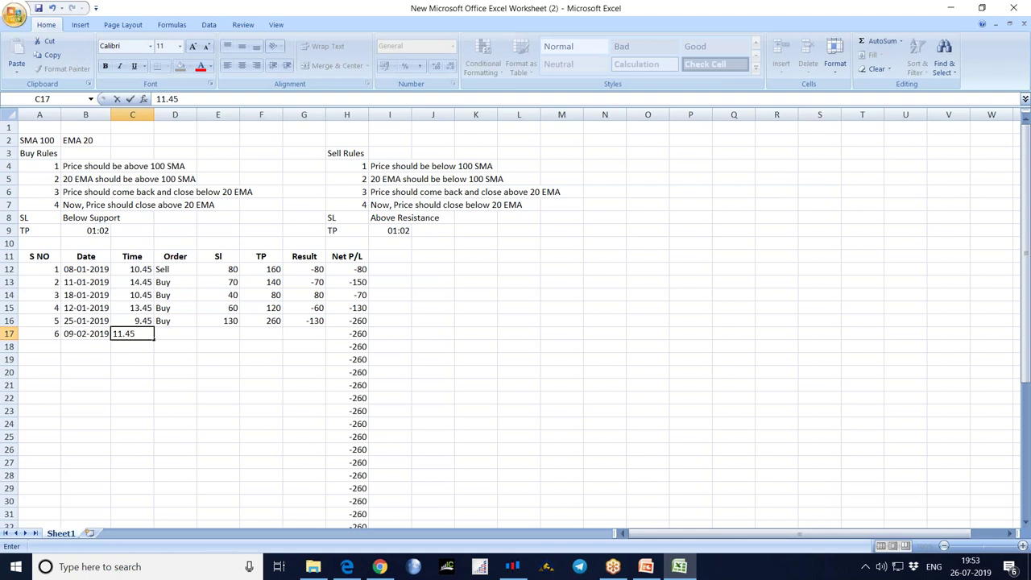
key(BackSpace)
key(BackSpace)
key(BackSpace)
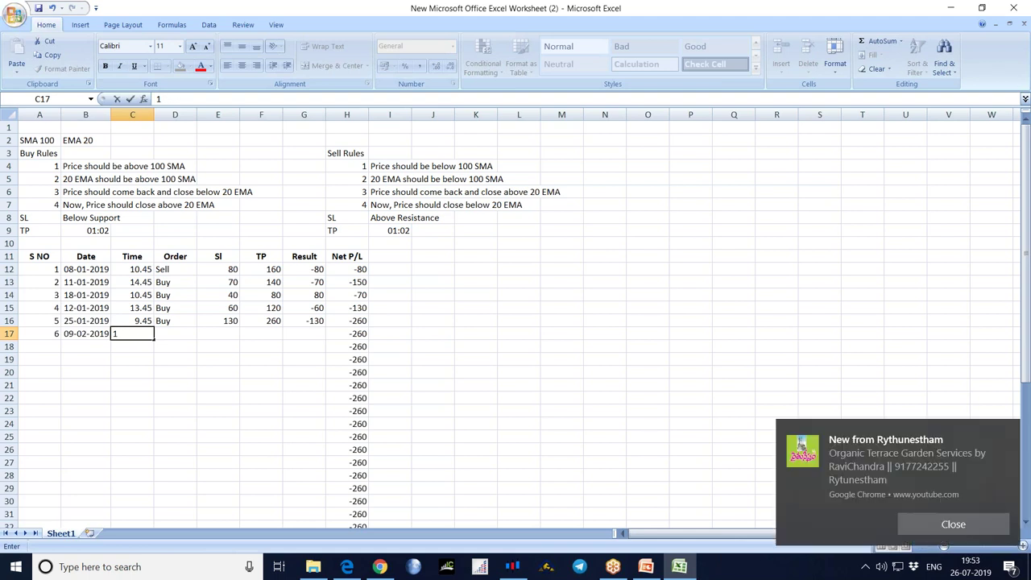
text(3.45)
key(Tab)
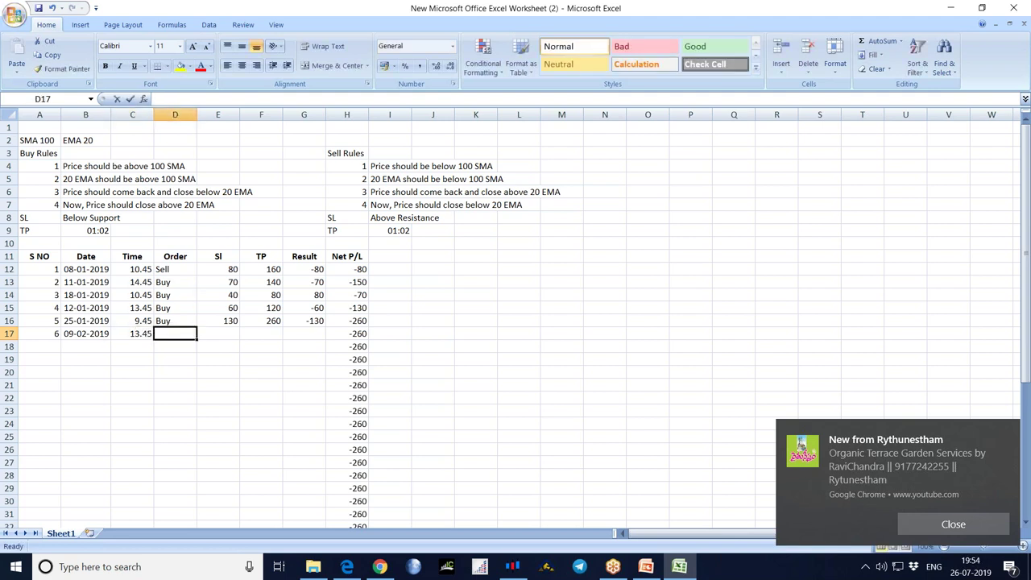
text(Sell)
key(Tab)
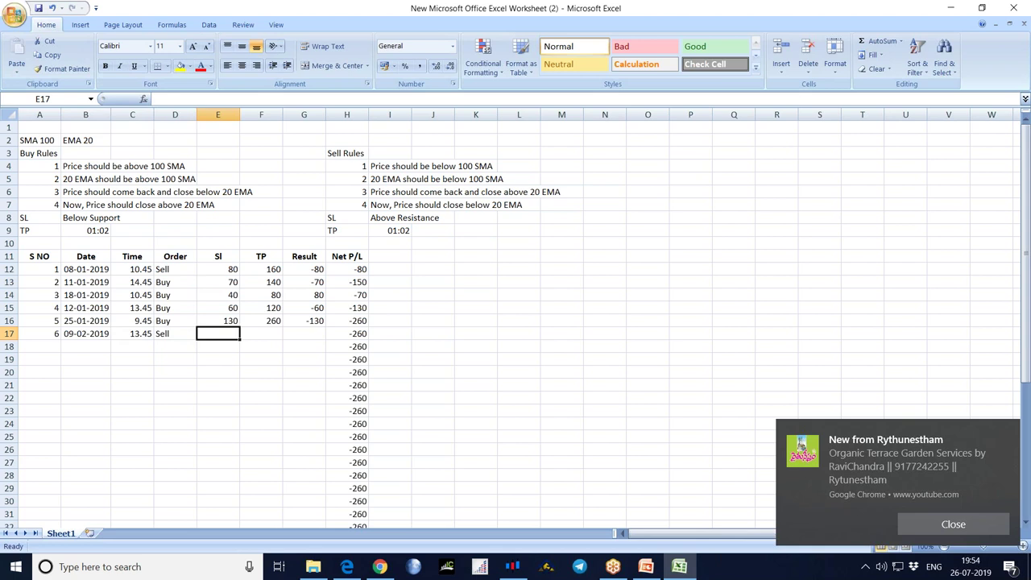
- Complete row 17 of the trade log with Sl 40, TP 80 and Result 80, and dismiss the notification
text(40)
key(Tab)
text(80)
key(Tab)
text(80)
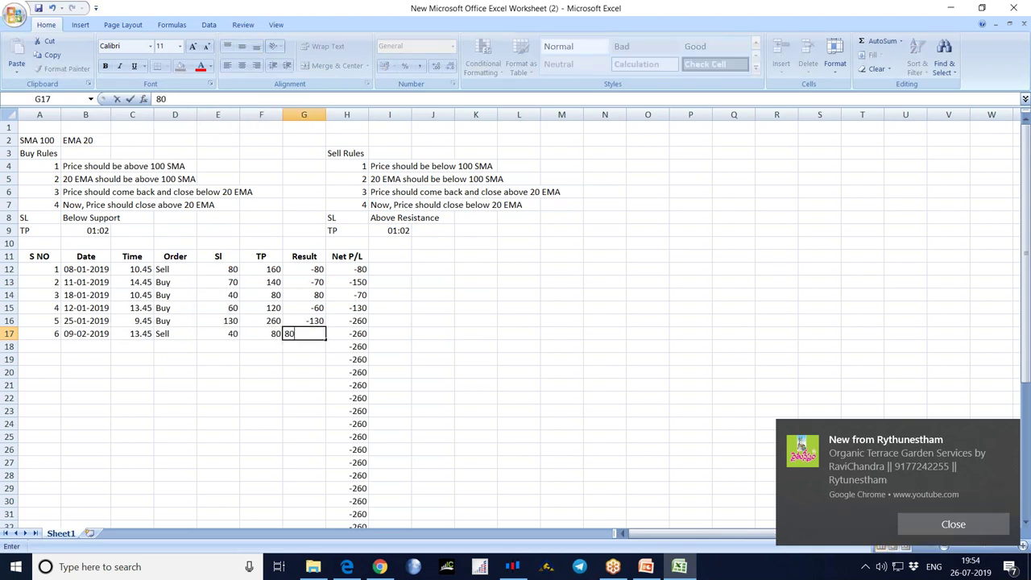
key(Return)
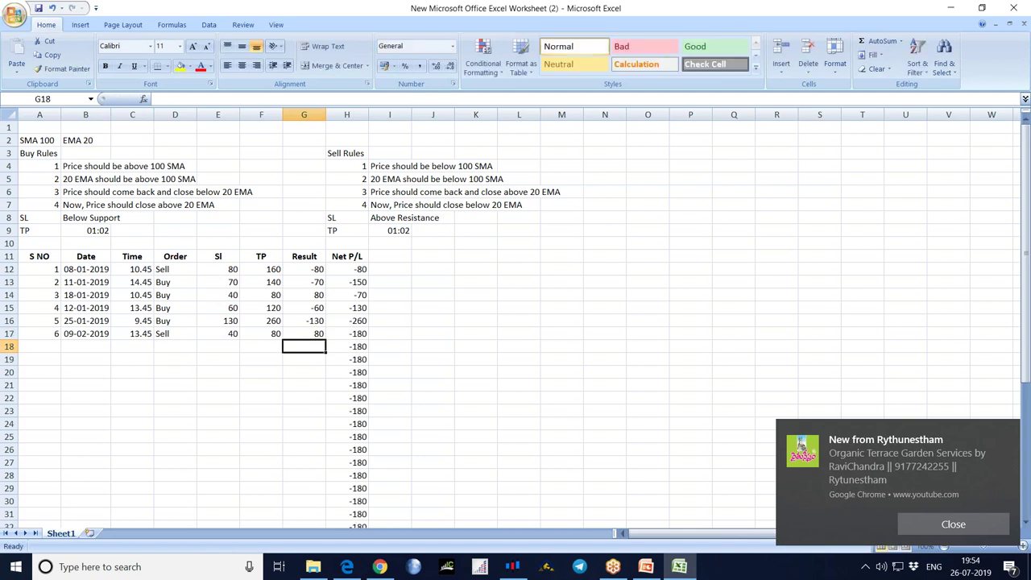
click(953, 525)
- Switch to the MetaTrader NIFTY hourly chart and inspect the late-February candles around the 20 EMA for the next setup
click(512, 566)
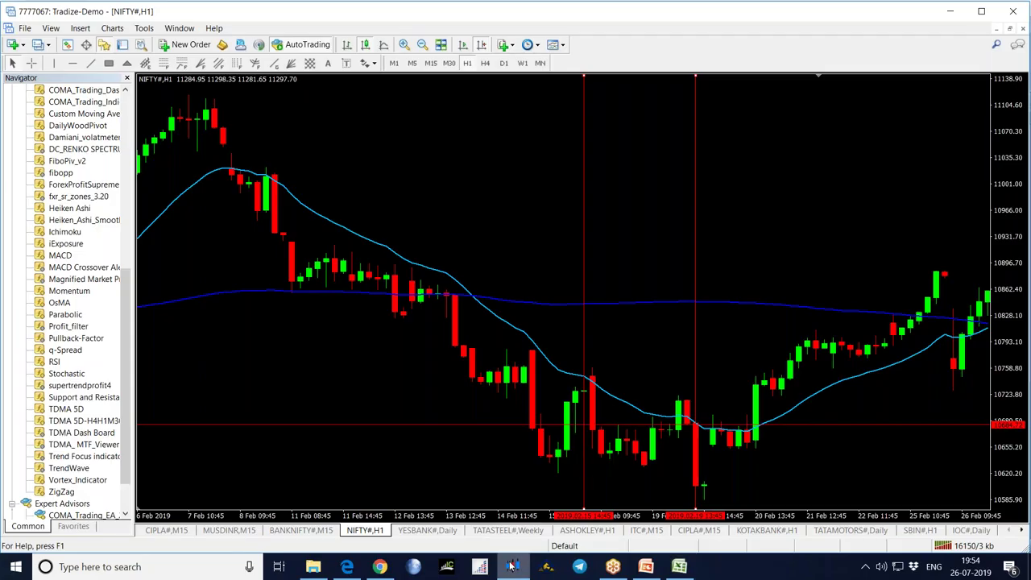
drag(813, 467, 736, 419)
drag(838, 381, 639, 231)
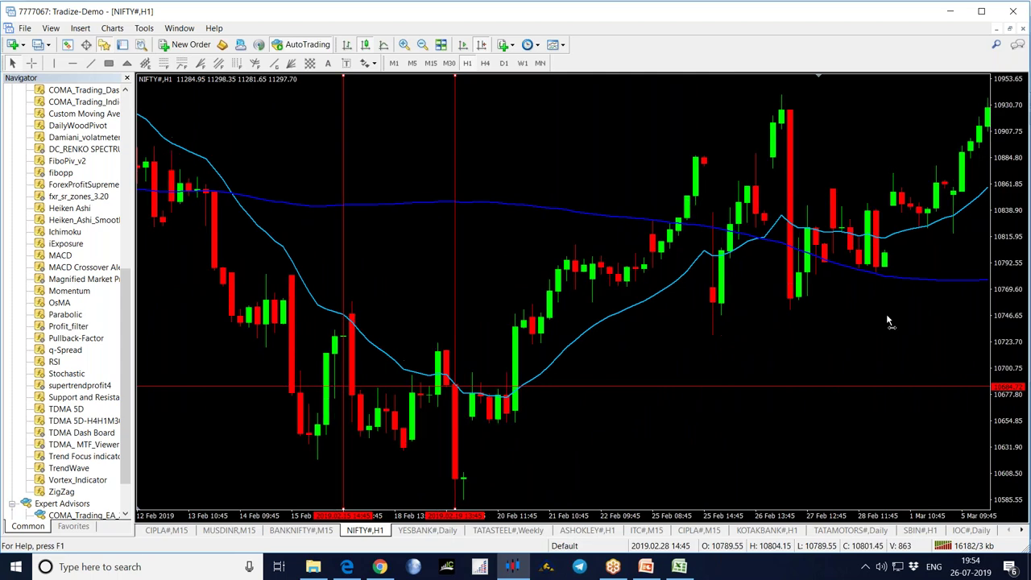
scroll(887, 319, down, 3)
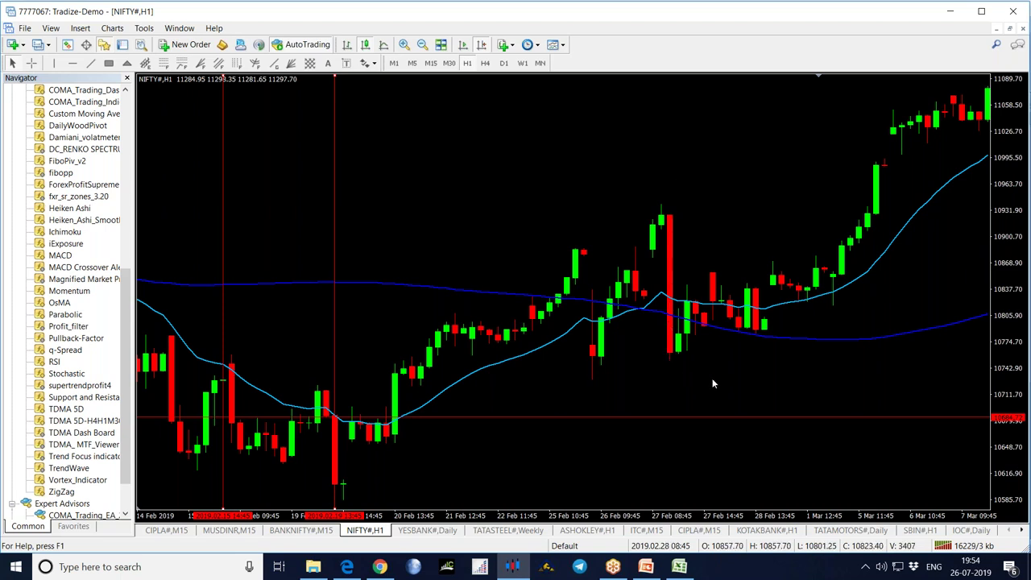
middle_click(751, 290)
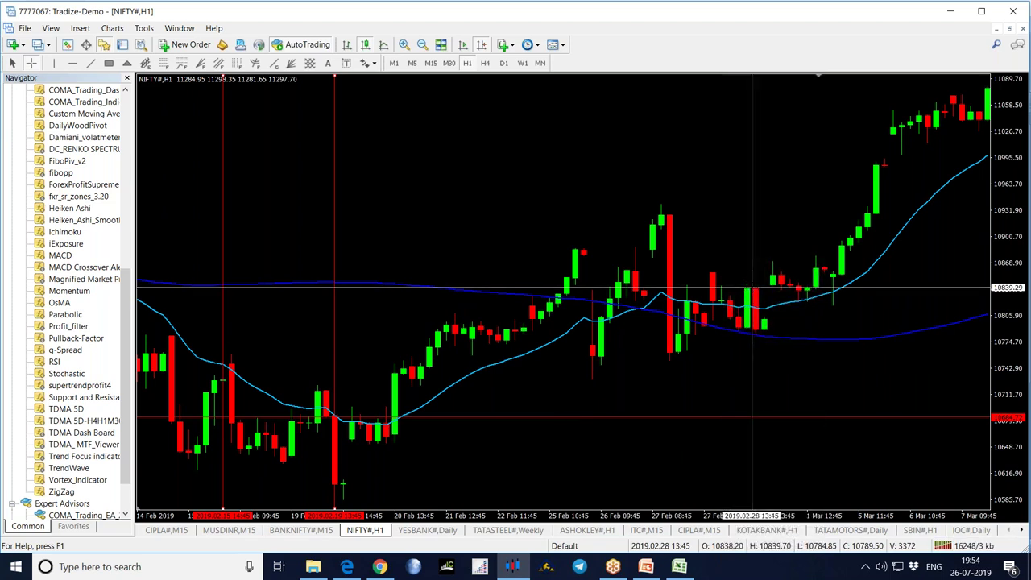
middle_click(716, 296)
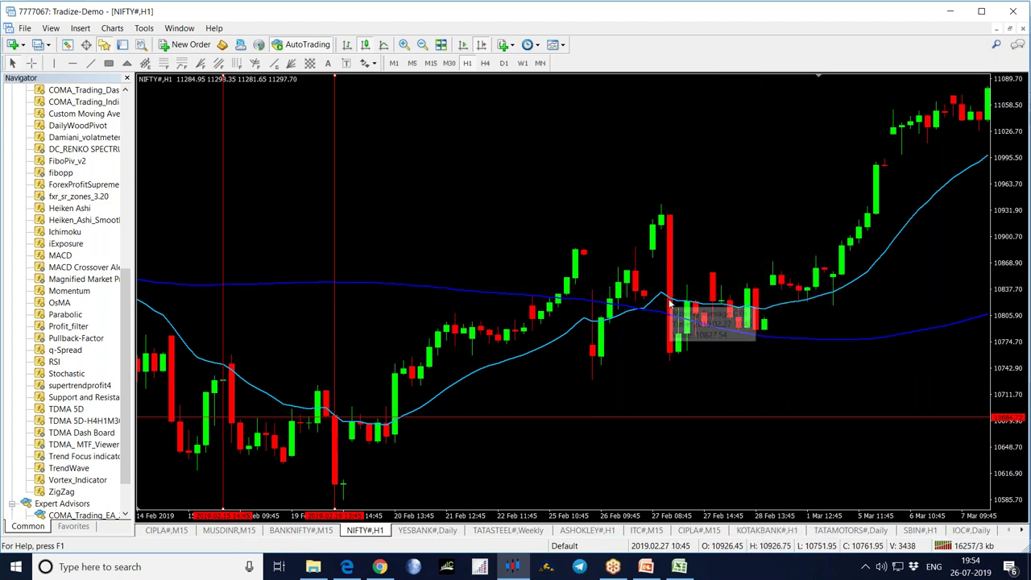
middle_click(749, 298)
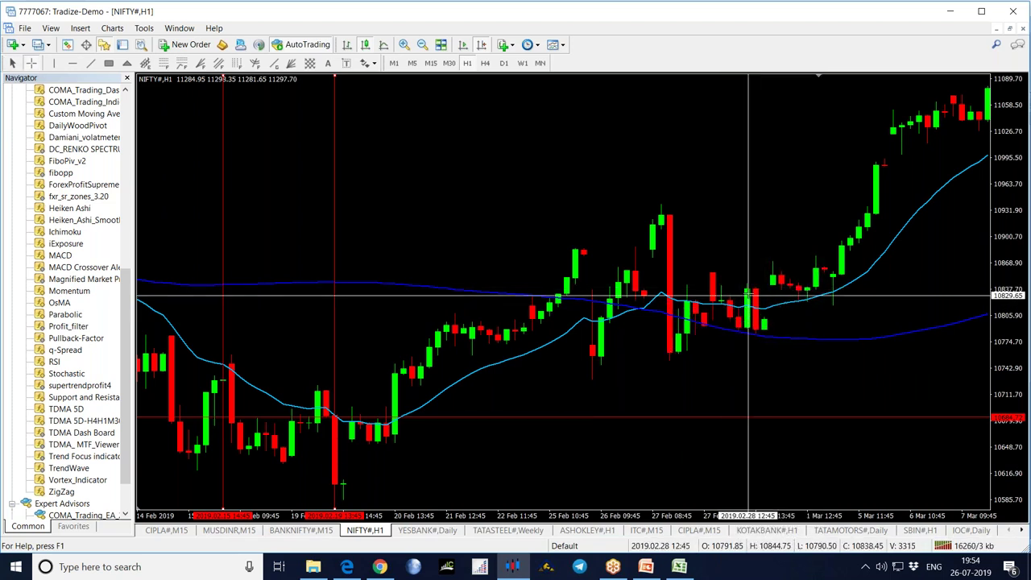
- Move the second vertical line to the 28 February 13:45 candle and the horizontal line to about 10838
drag(749, 289, 899, 169)
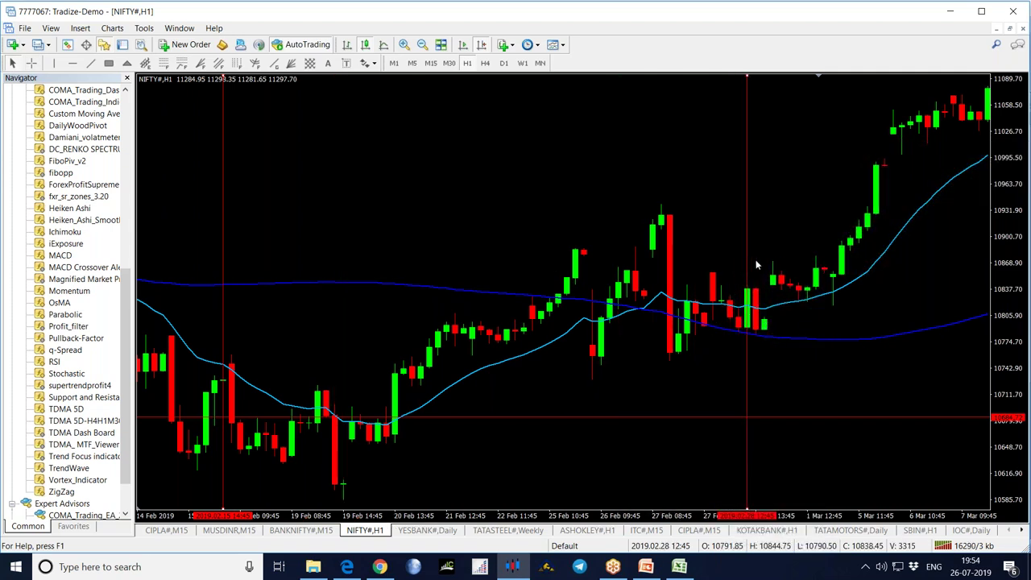
scroll(783, 417, up, 2)
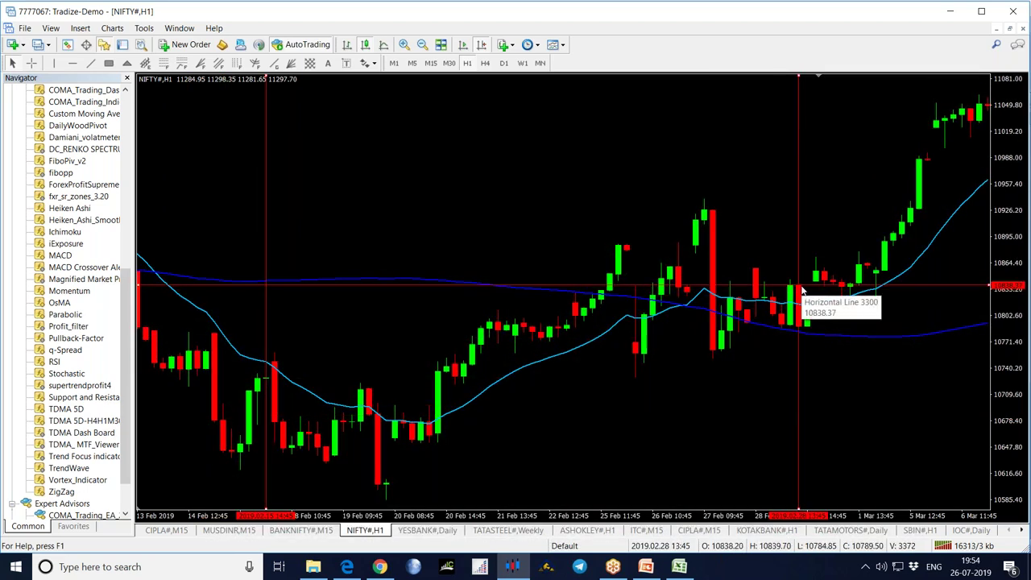
middle_click(716, 365)
middle_click(781, 380)
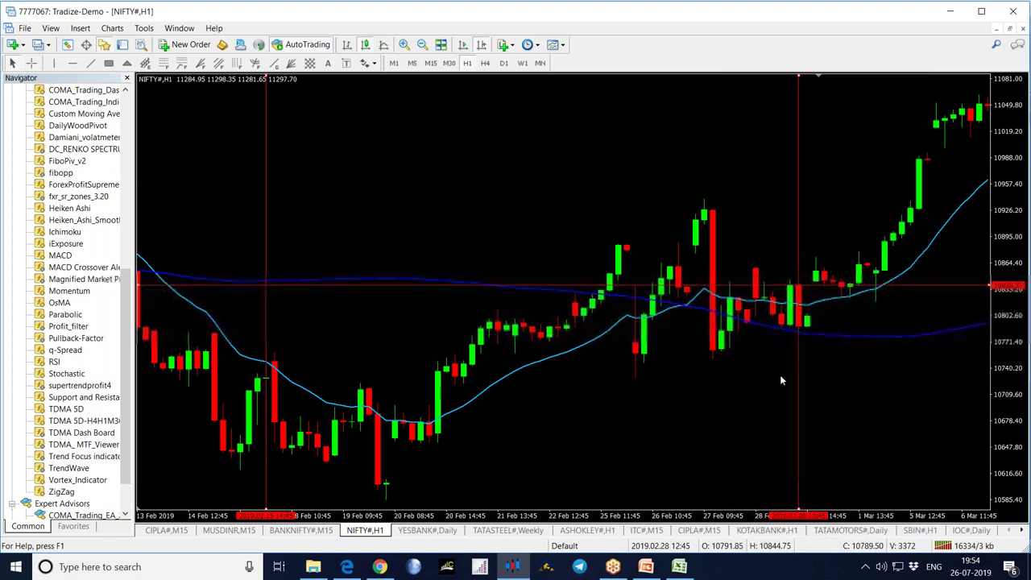
- Switch to the Excel trade log and start row 18 with S NO 7, date 28-02-2019, time 13.45 and order Buy
click(679, 566)
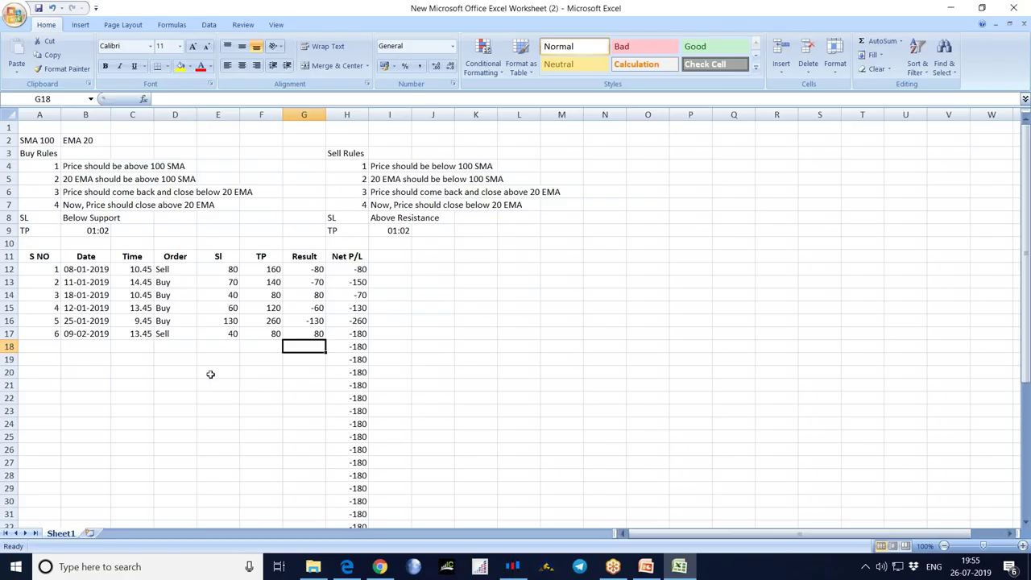
click(53, 346)
text(7)
key(Tab)
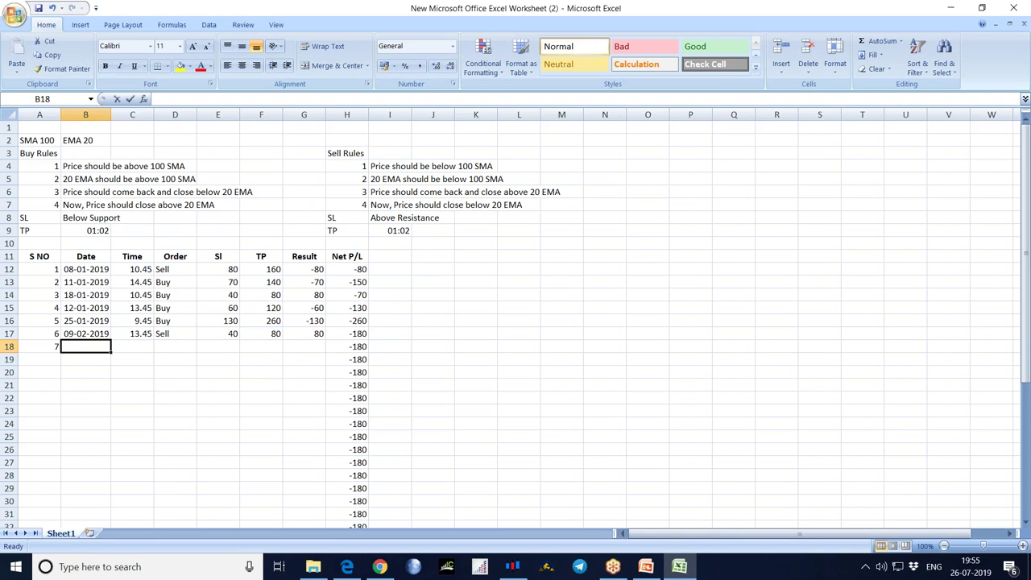
text(28-0)
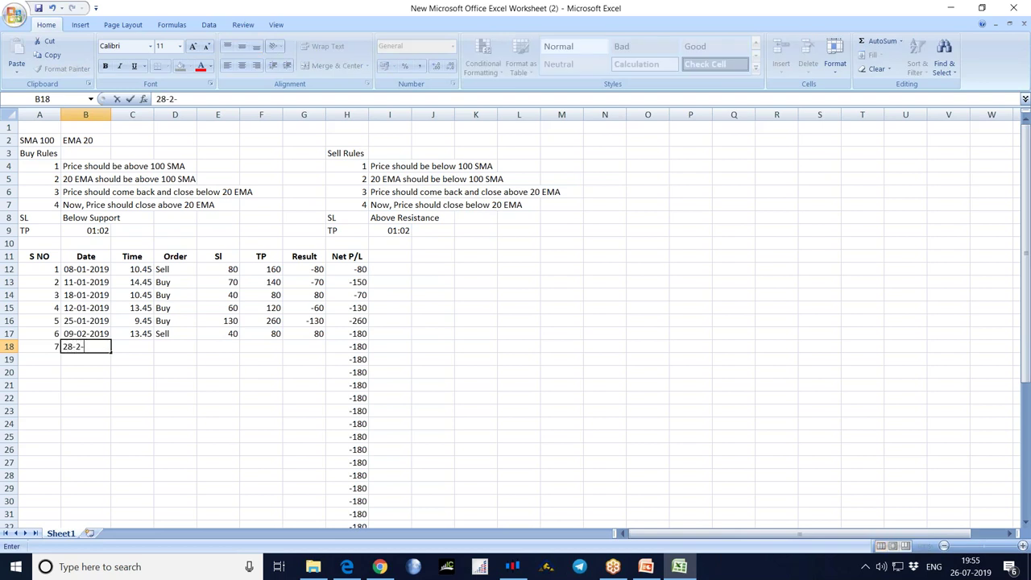
text(2-2019)
key(Tab)
text(1)
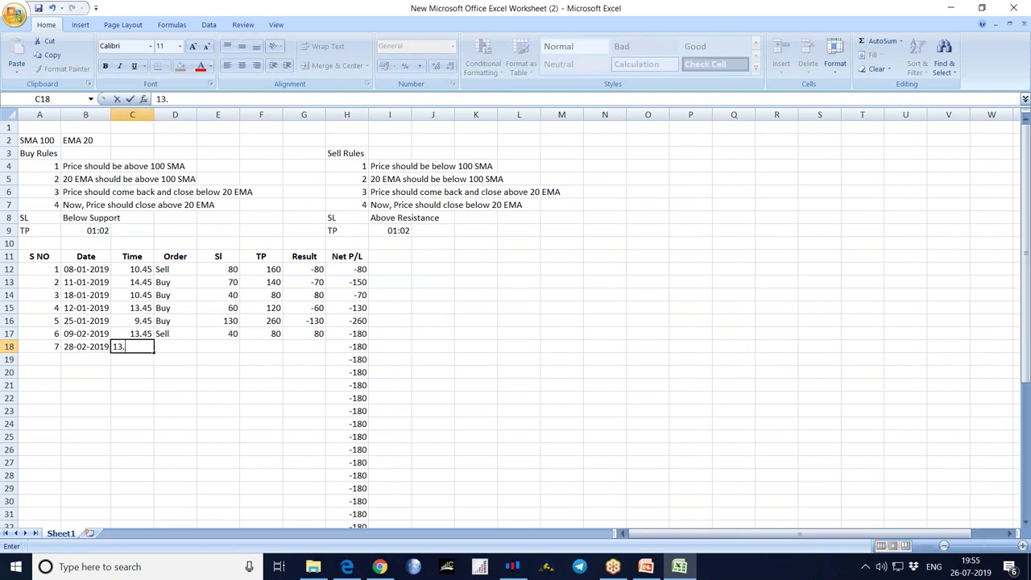
text(3.45)
key(Tab)
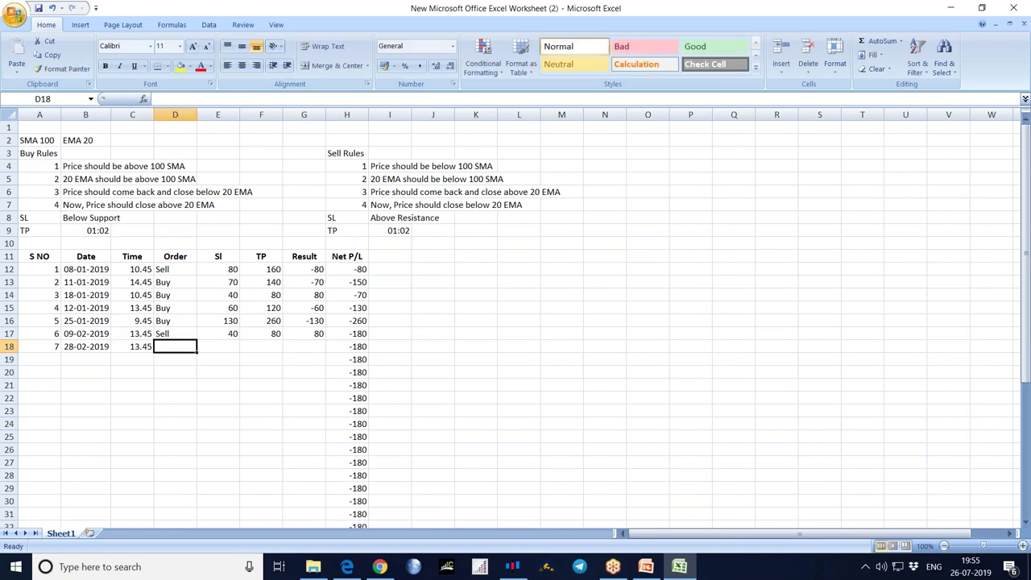
text(Buy)
key(Tab)
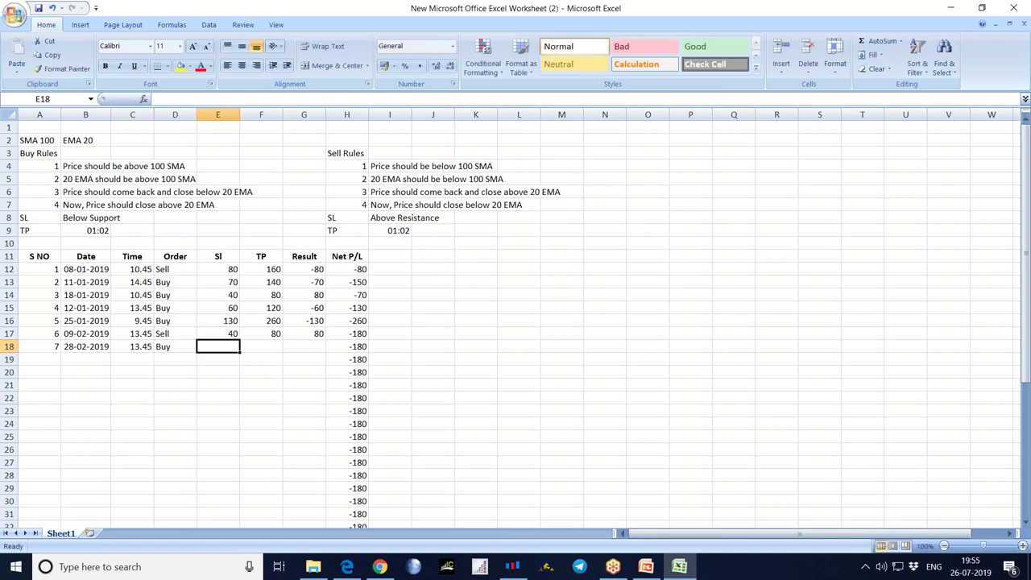
- Complete row 18 with Sl 90, TP 180 and Result 180
text(90)
key(Tab)
text(18)
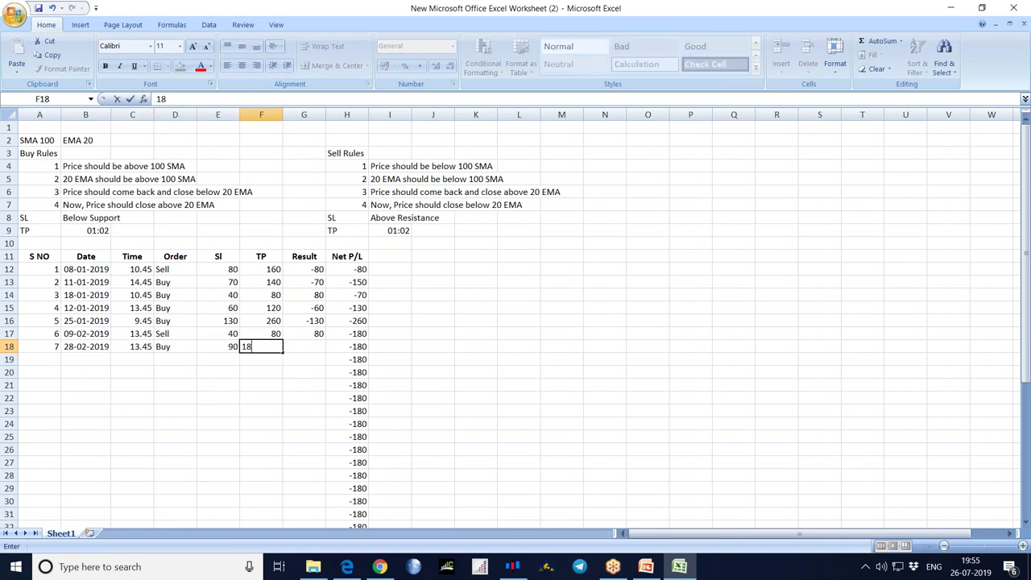
text(0)
key(Tab)
text(18)
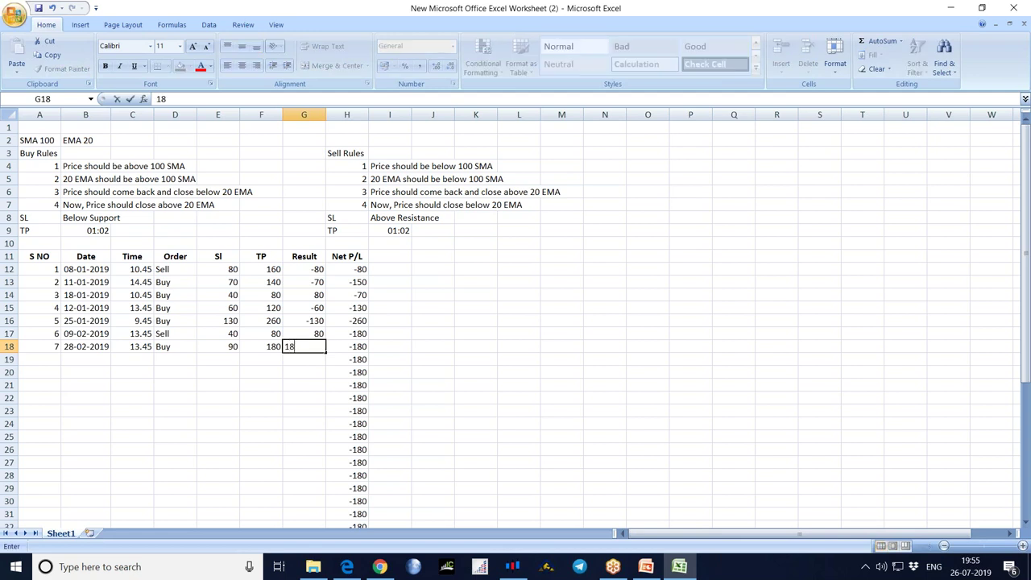
key(Return)
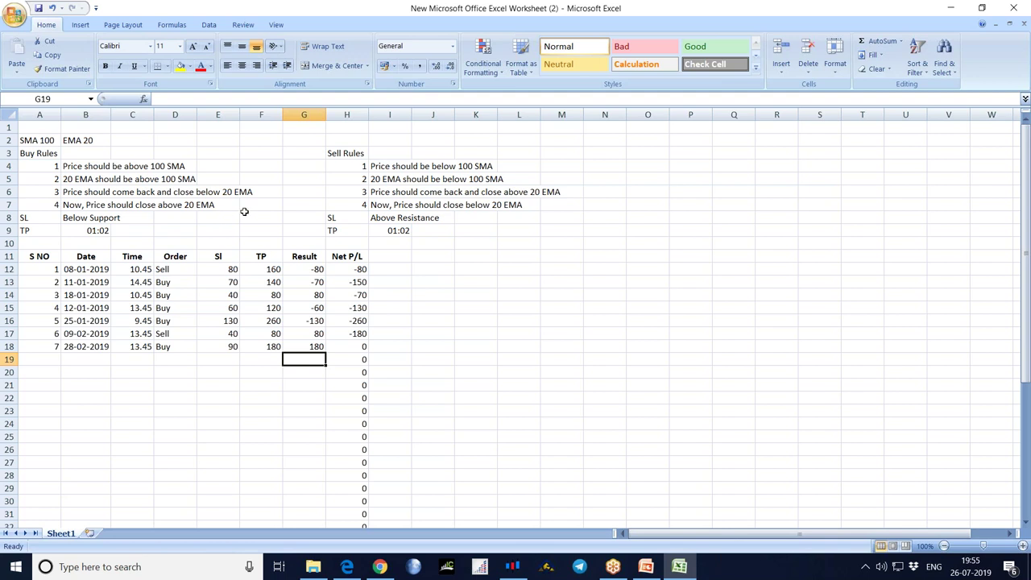
- Review the losing results of trades 1, 2, 4 and 5 in the Result column
click(298, 269)
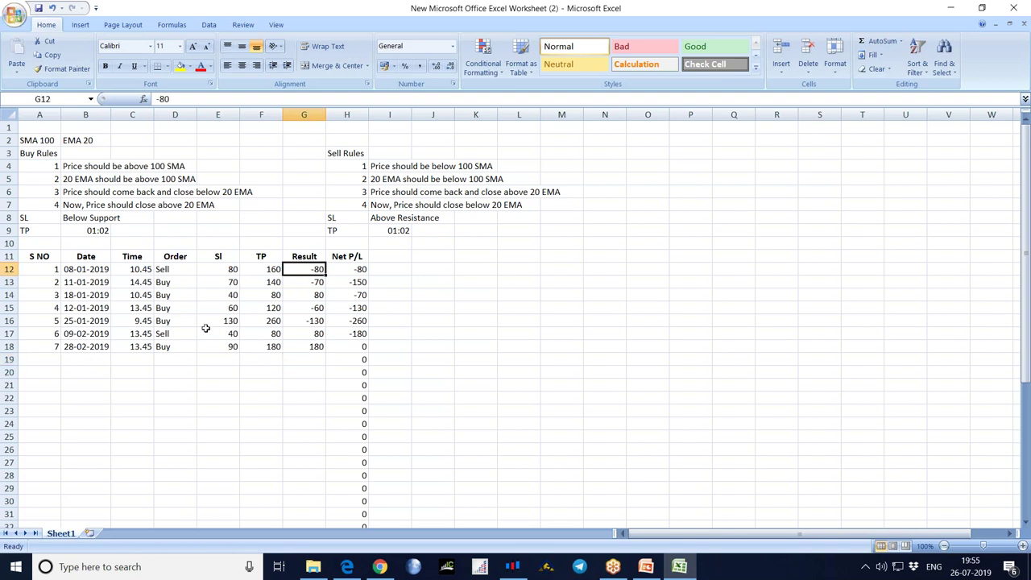
click(294, 282)
click(298, 307)
click(296, 321)
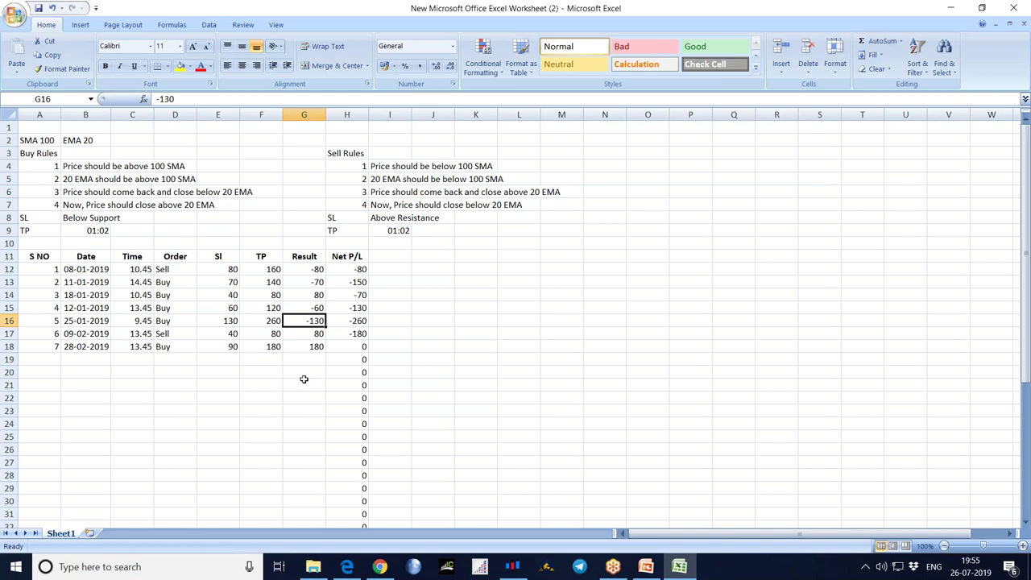
- Switch back to the NIFTY chart and examine the March candles for closes below and back above the 20 EMA
click(512, 566)
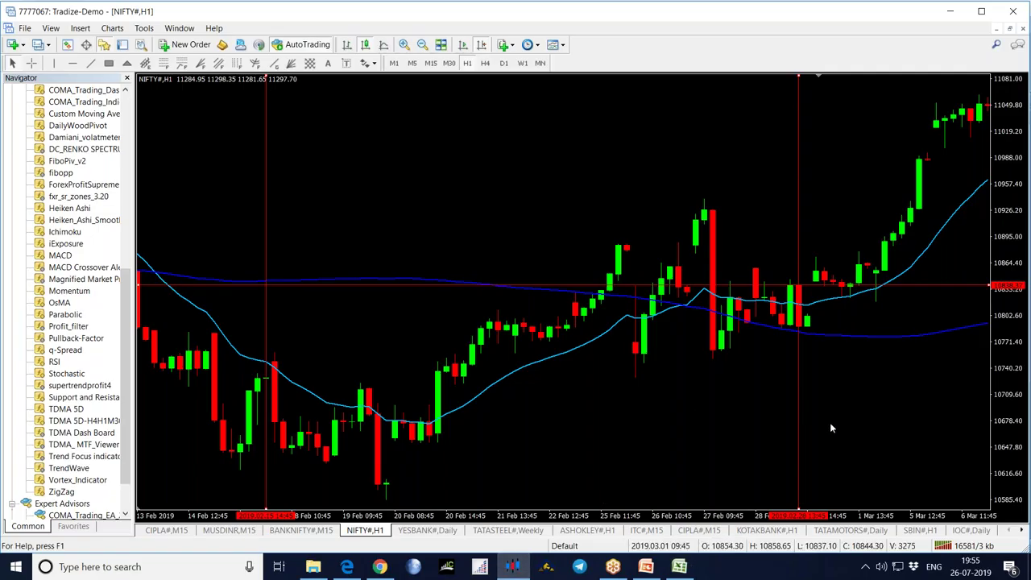
scroll(829, 425, down, 10)
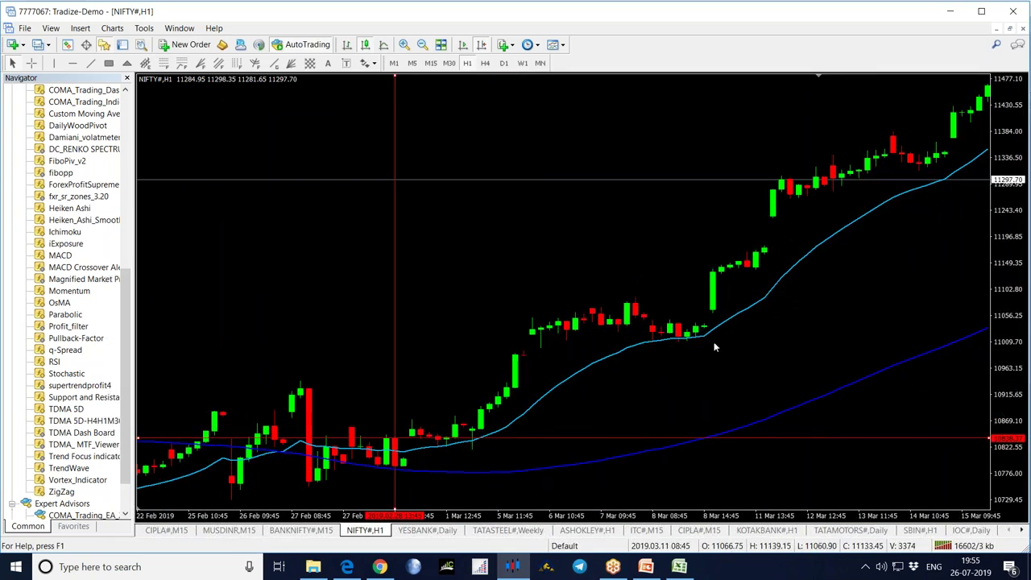
scroll(782, 345, down, 10)
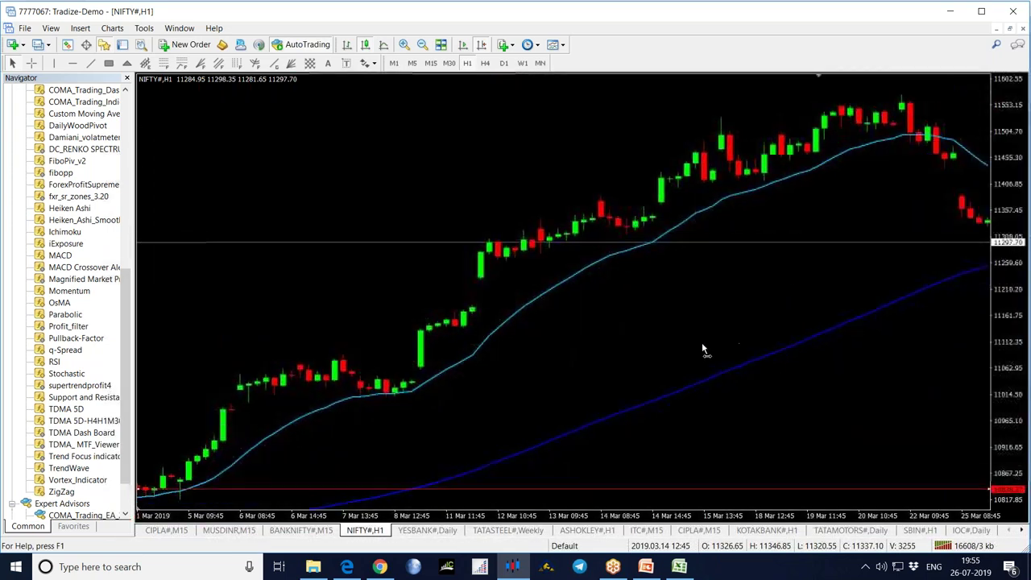
scroll(678, 348, down, 2)
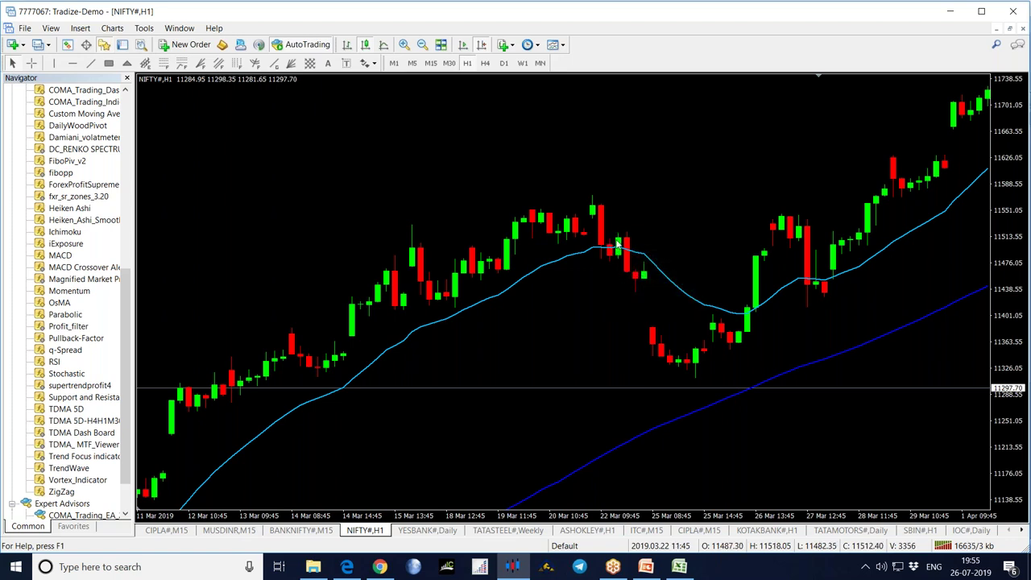
mouse_move(400, 314)
mouse_move(564, 263)
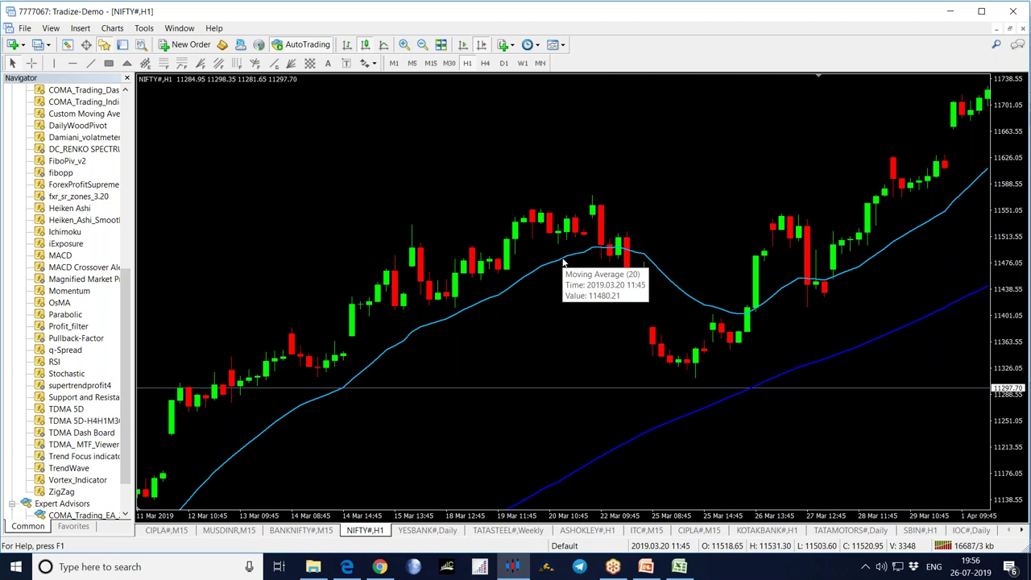
middle_click(746, 313)
click(575, 191)
drag(575, 190, 516, 330)
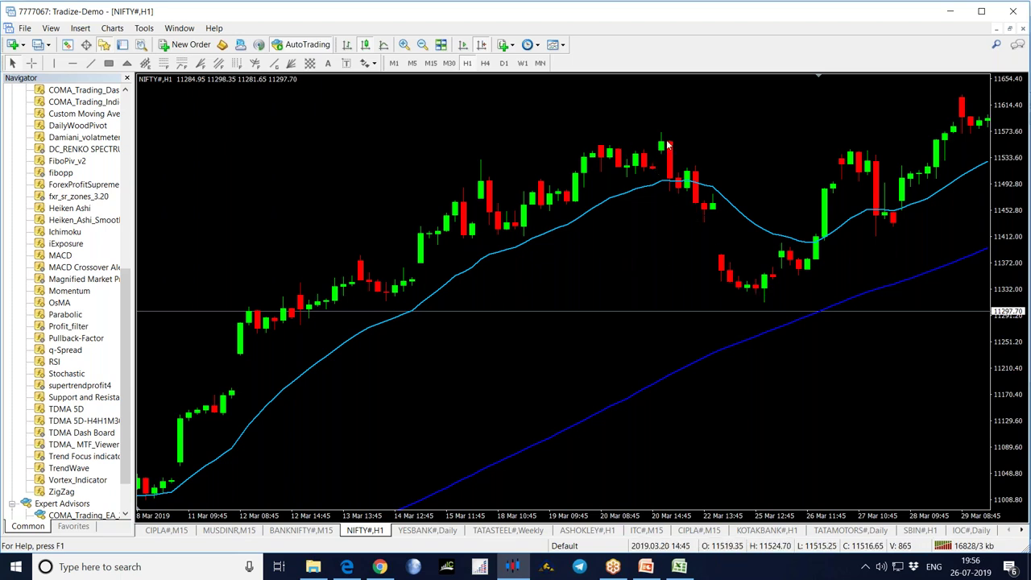
middle_click(818, 252)
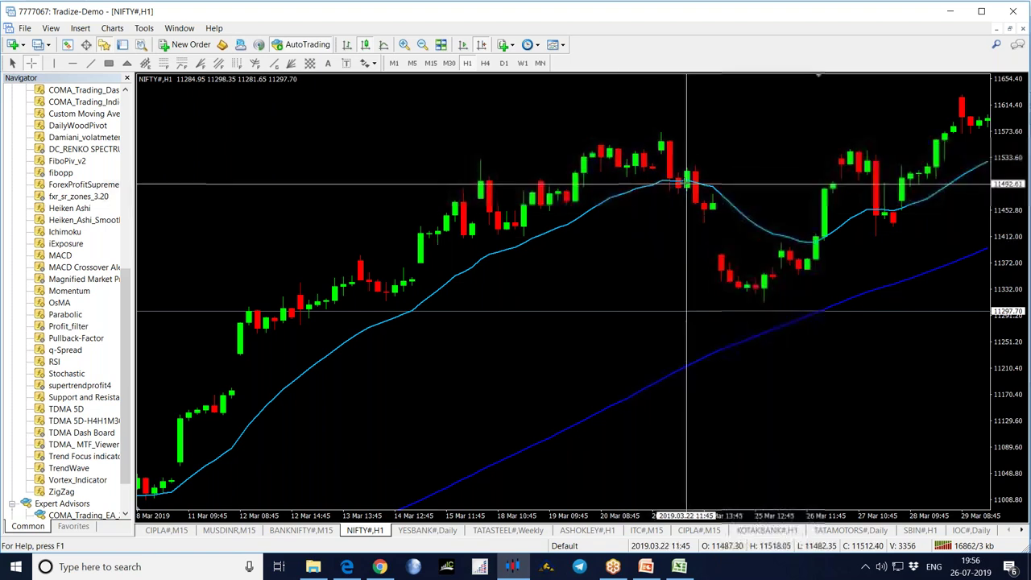
click(664, 209)
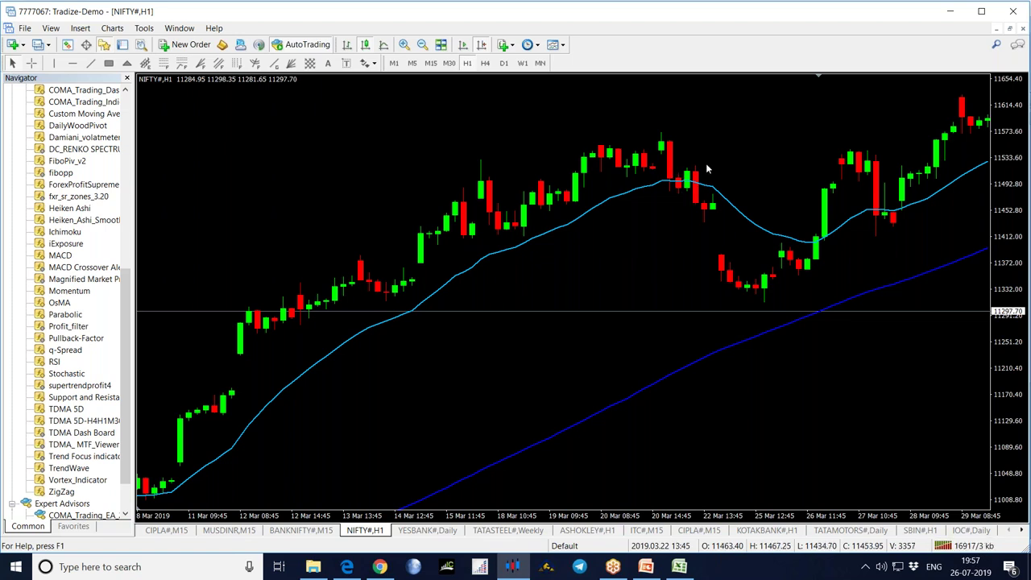
- Measure from the 26 March entry above the 20 EMA to the preceding swing low, and check the entry candle's time
middle_click(820, 247)
drag(819, 238, 770, 304)
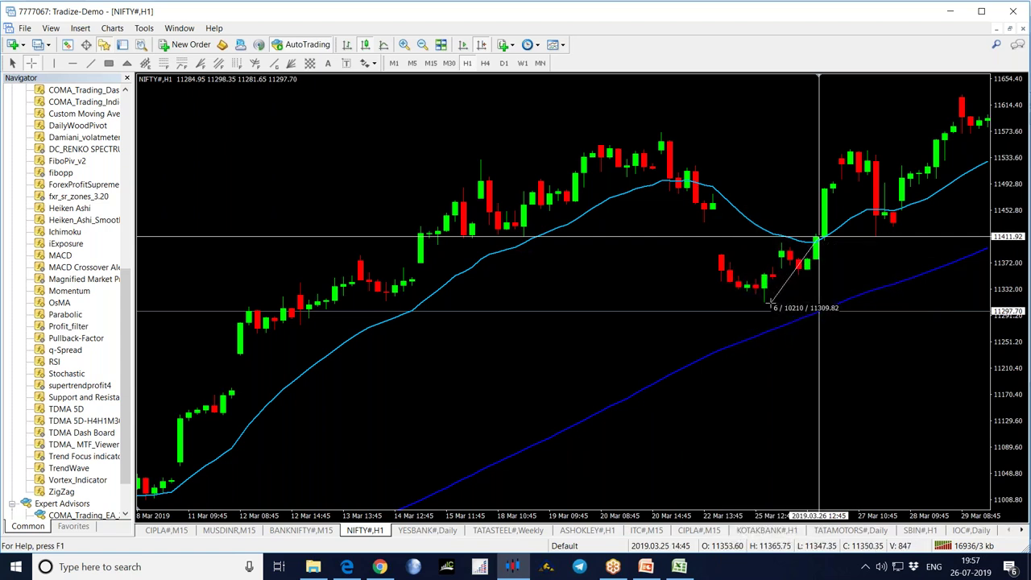
drag(769, 304, 853, 161)
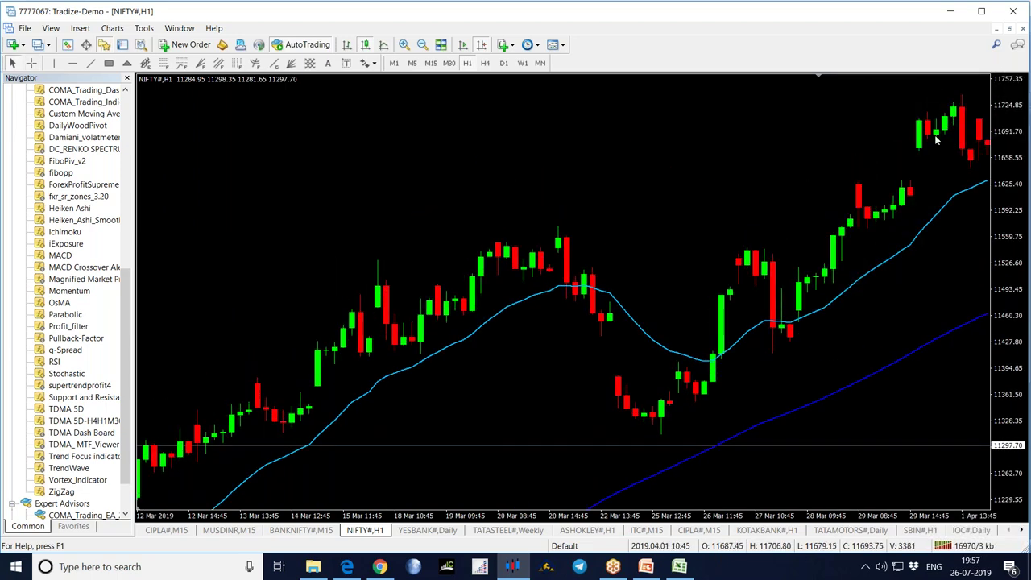
drag(739, 376, 766, 321)
middle_click(766, 320)
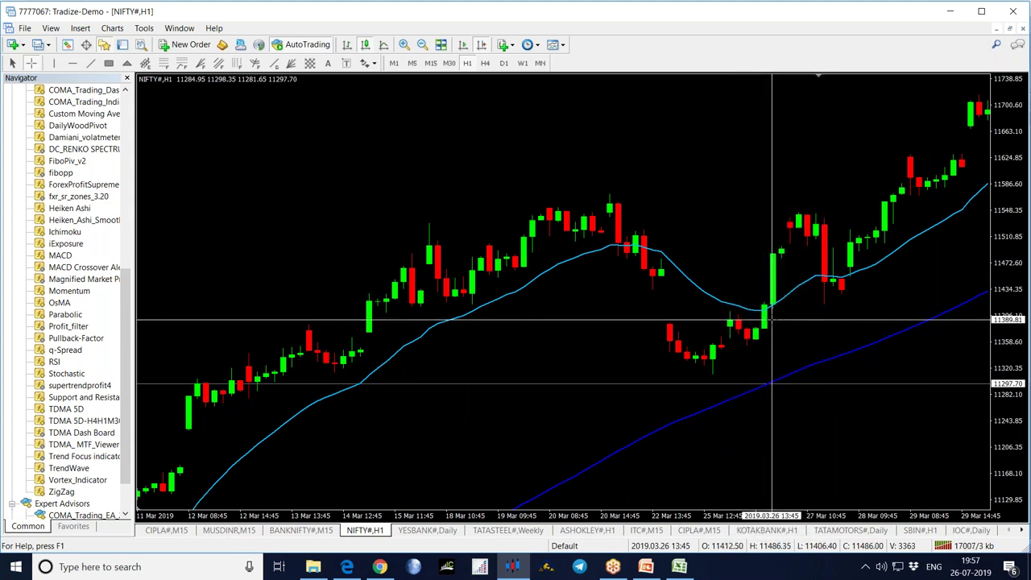
- Switch to the Excel trade log and start row 19 with S NO 8, date 26-3-19, time 13.45 and order Buy
click(679, 566)
click(47, 362)
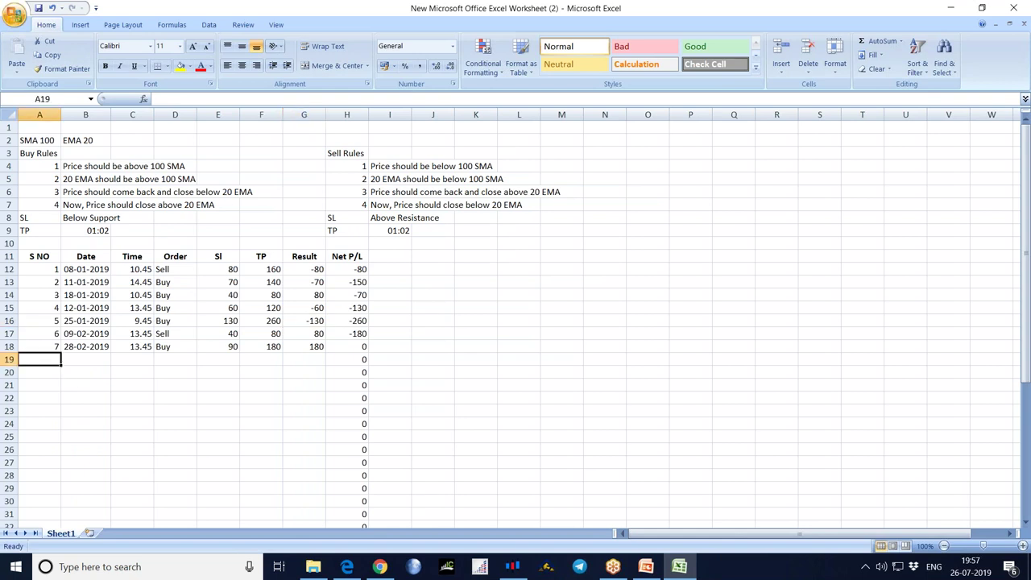
text(8)
key(Tab)
text(2)
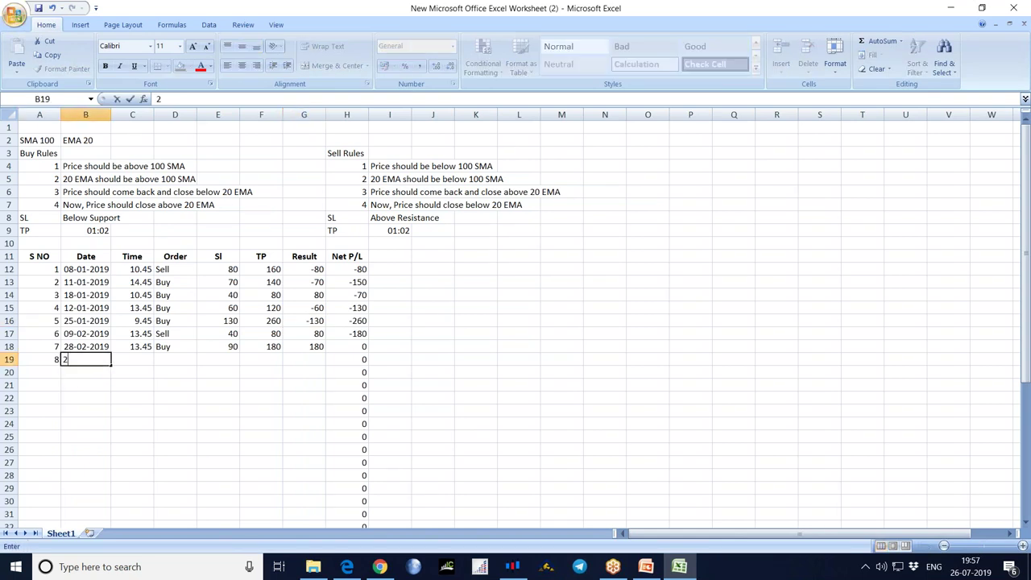
text(6-3-19)
key(Tab)
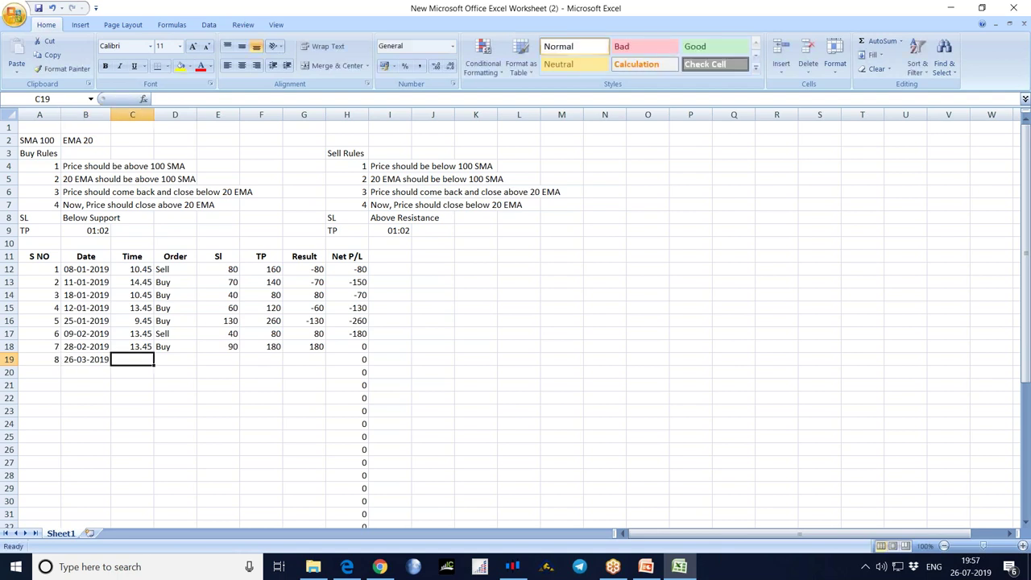
text(13.45)
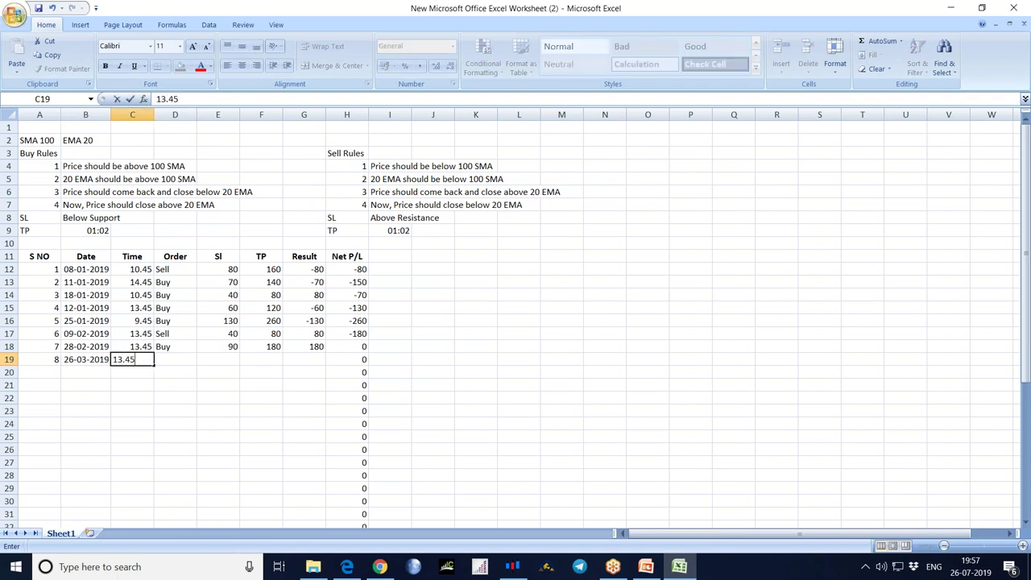
key(Tab)
text(Buy)
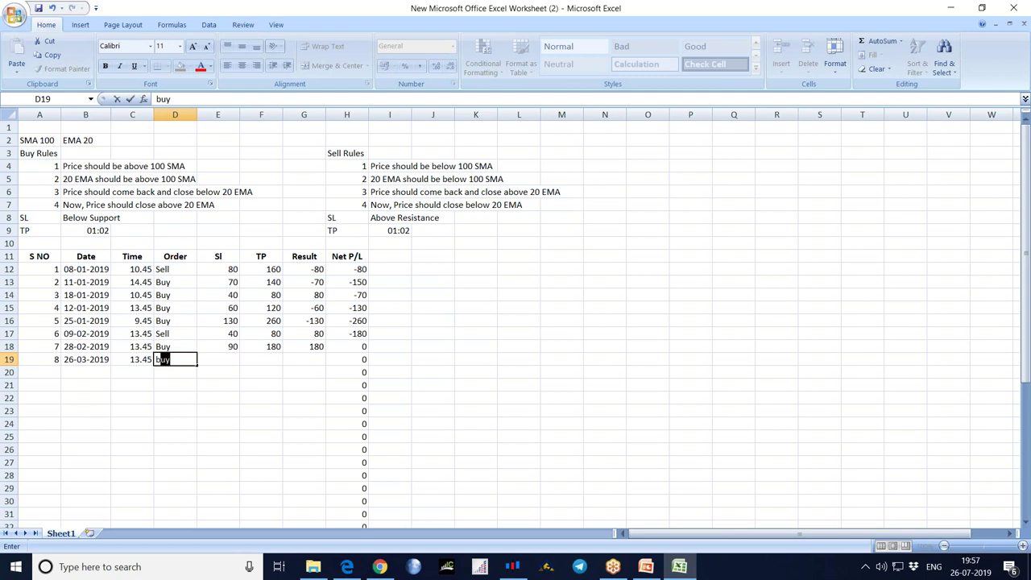
- Complete row 19 with Sl 130, TP 260 and Result 260
key(Tab)
text(130)
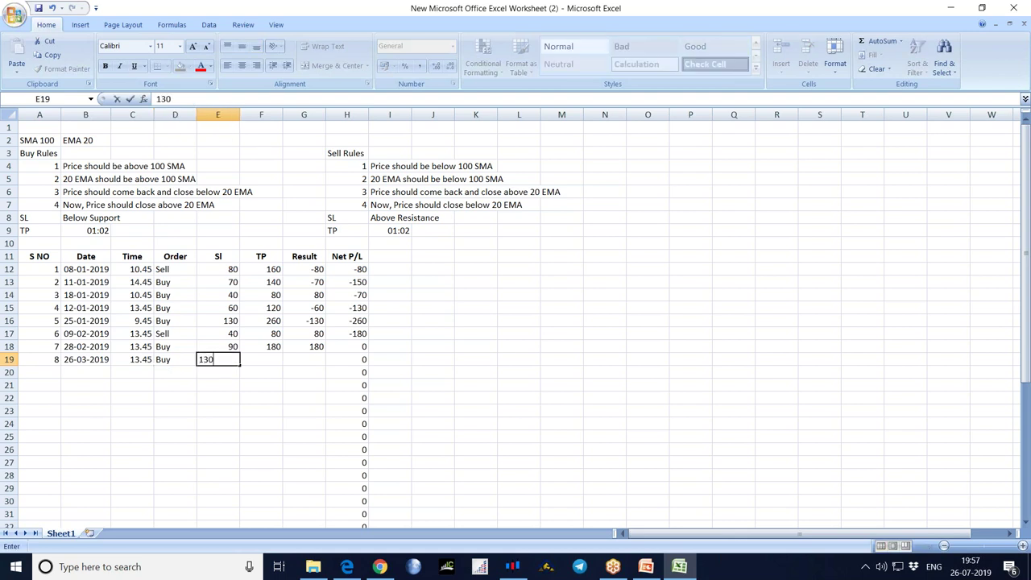
key(Tab)
text(260)
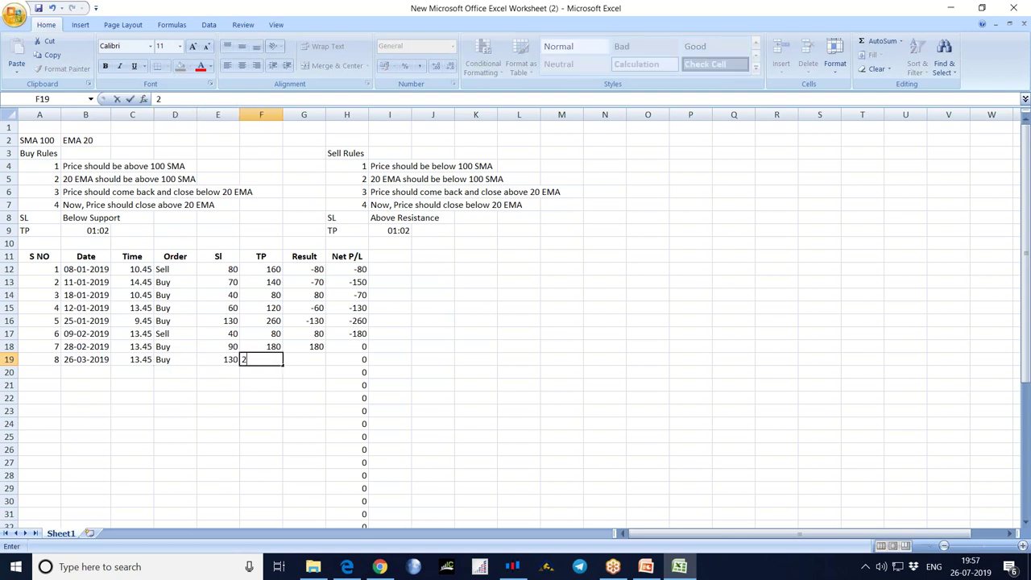
key(Tab)
text(260)
key(Return)
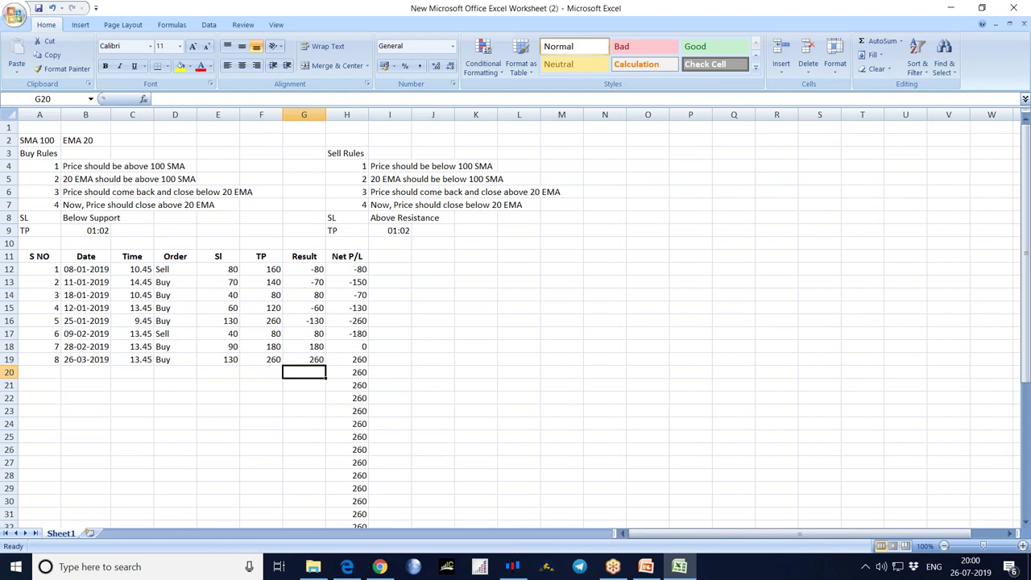
- Insert a new worksheet and name it Nifty H1
right_click(64, 534)
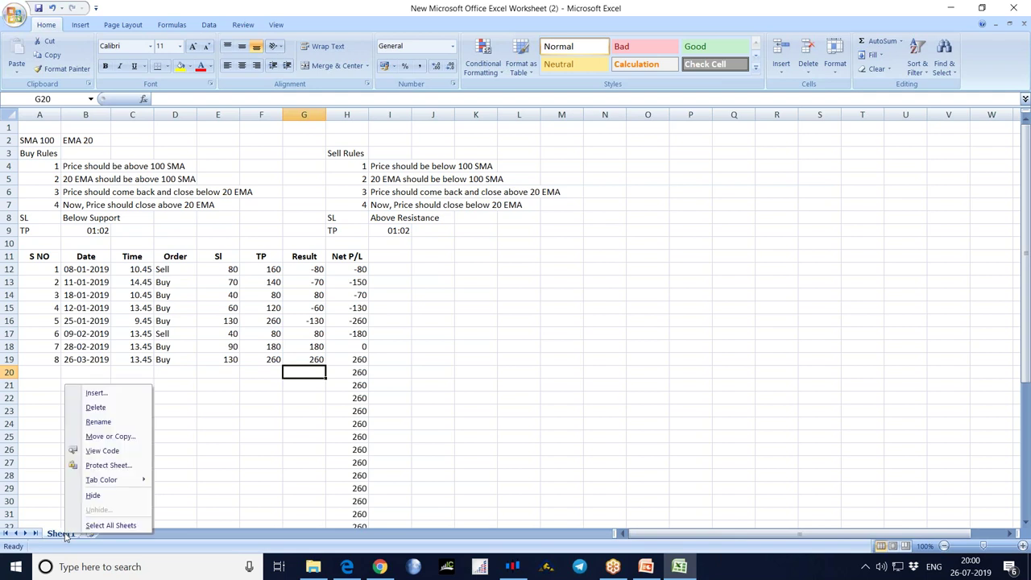
click(100, 395)
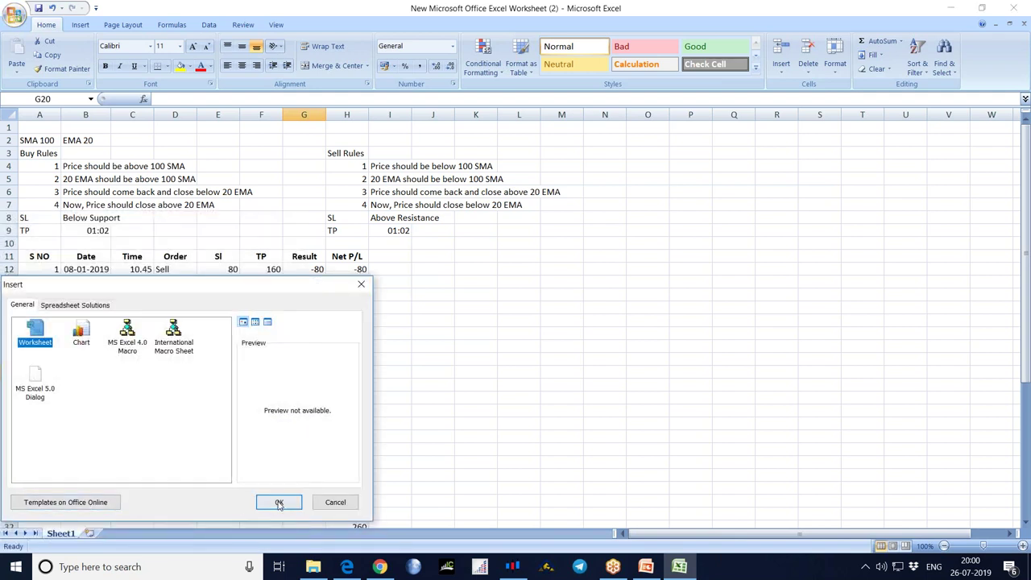
key(Return)
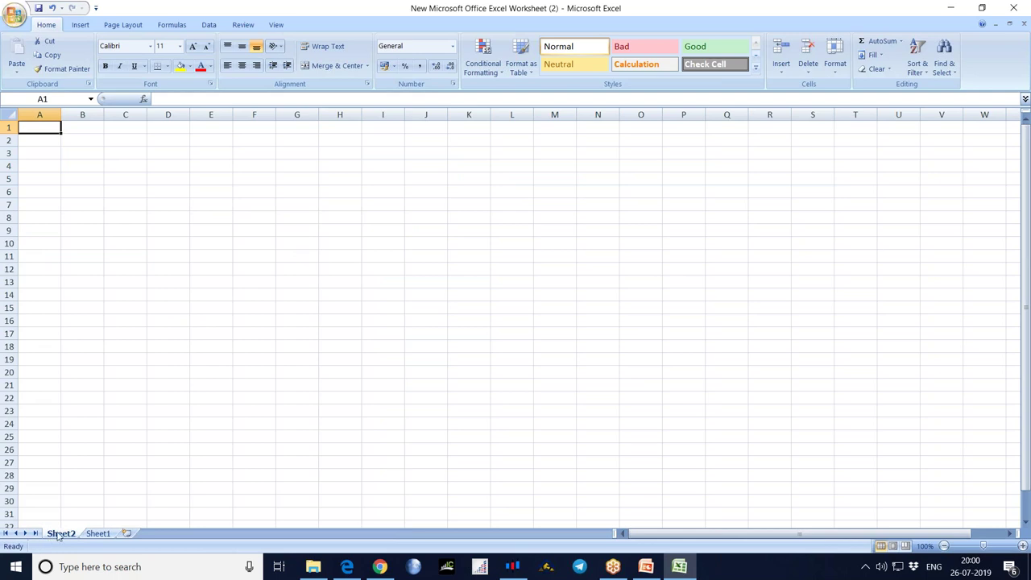
right_click(58, 536)
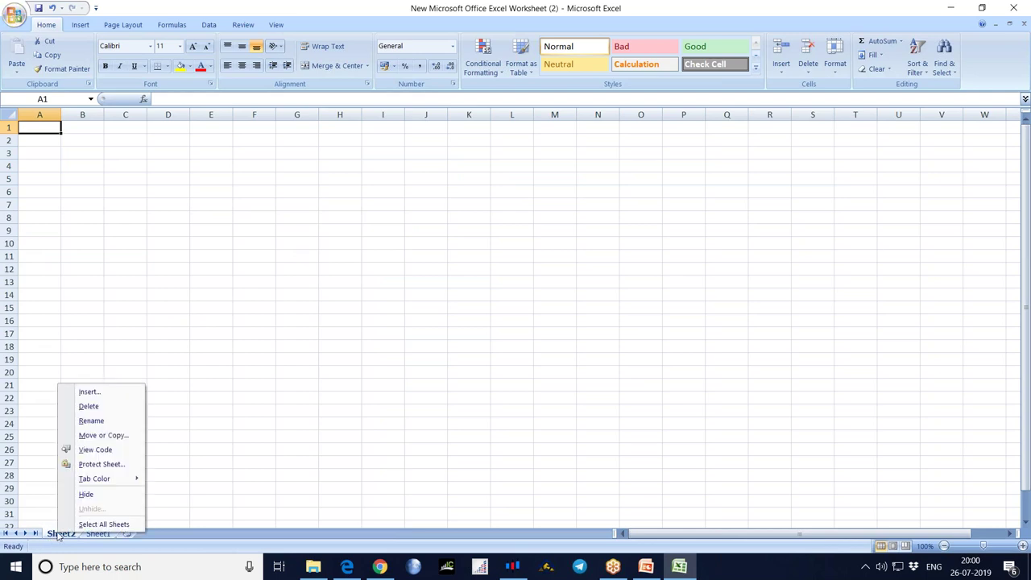
click(91, 420)
text(Nifty)
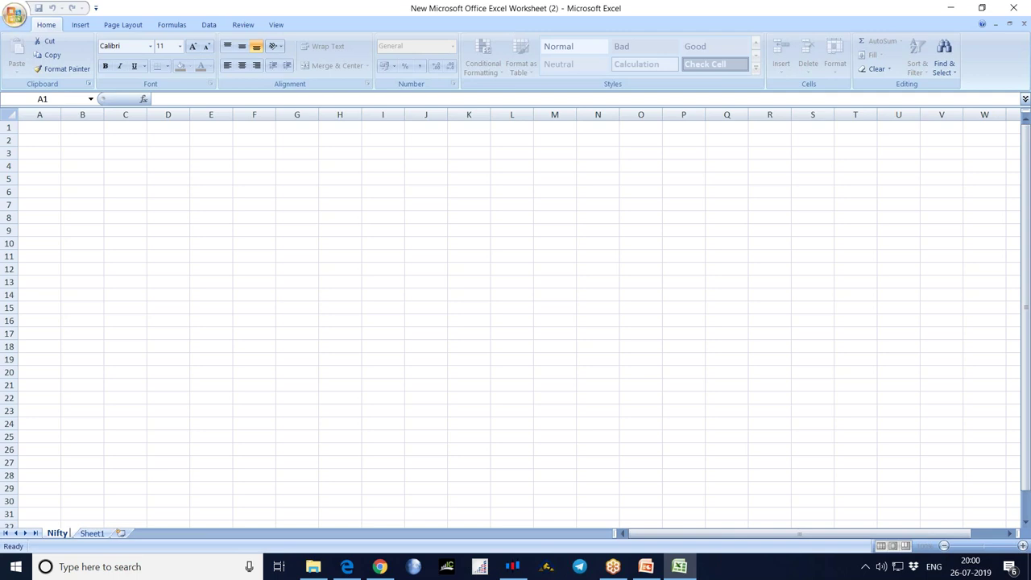
text( H1)
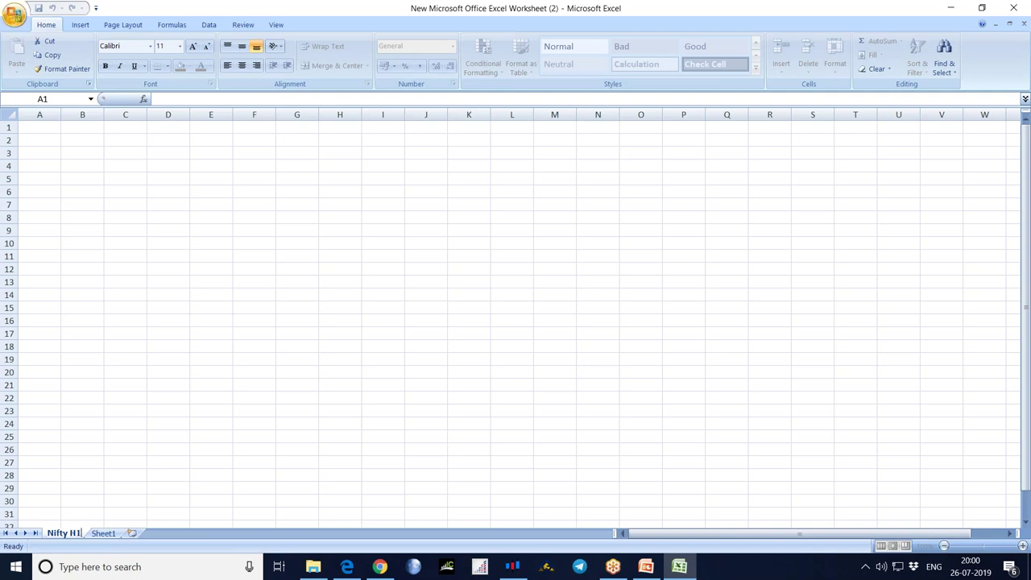
- Reorder the sheets so that Sheet1 comes before Nifty H1
click(103, 534)
right_click(103, 535)
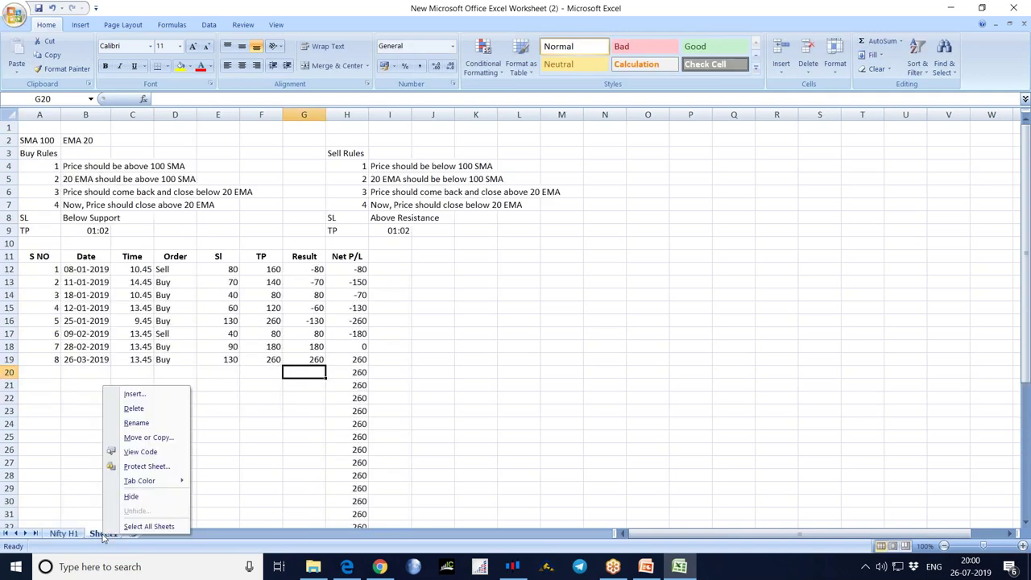
click(66, 536)
click(66, 535)
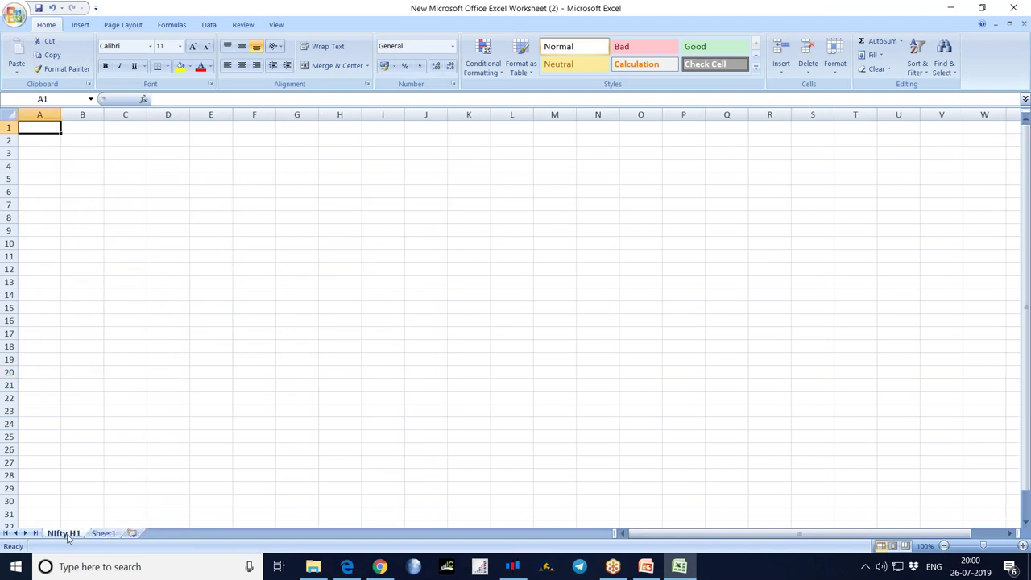
click(97, 535)
drag(94, 538, 63, 537)
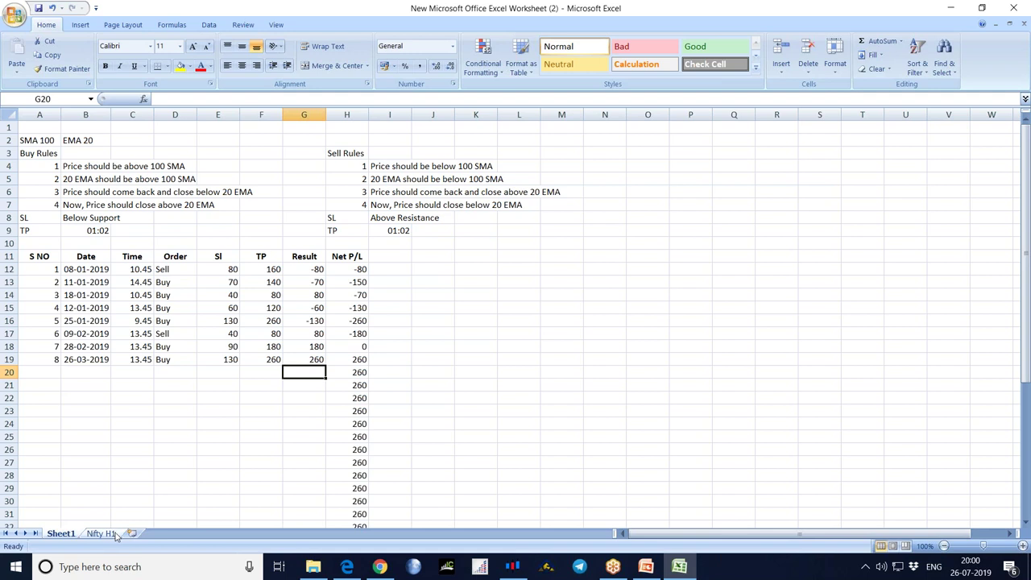
key(ctrl+Page_Down)
click(68, 537)
click(100, 535)
right_click(101, 535)
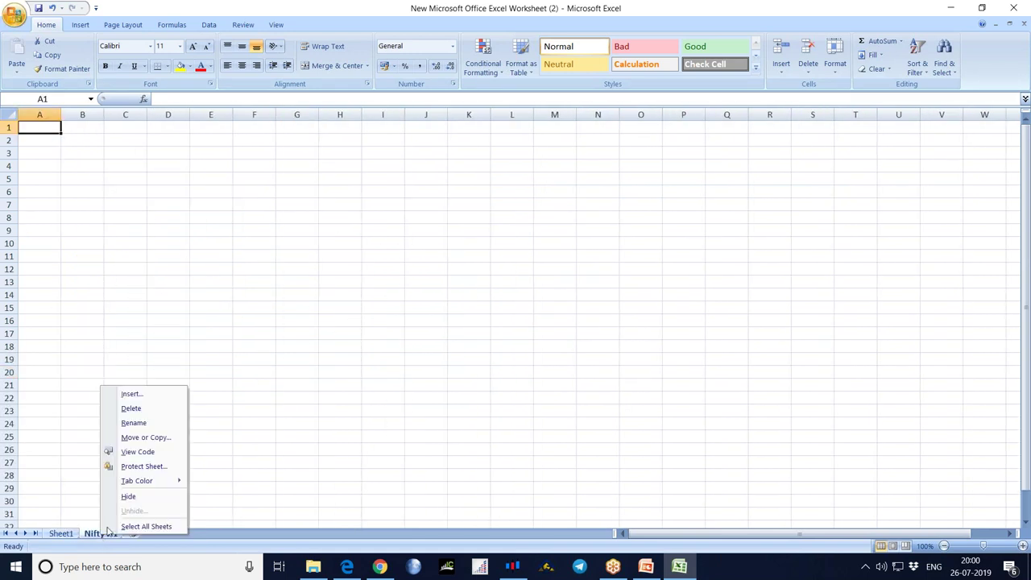
click(133, 423)
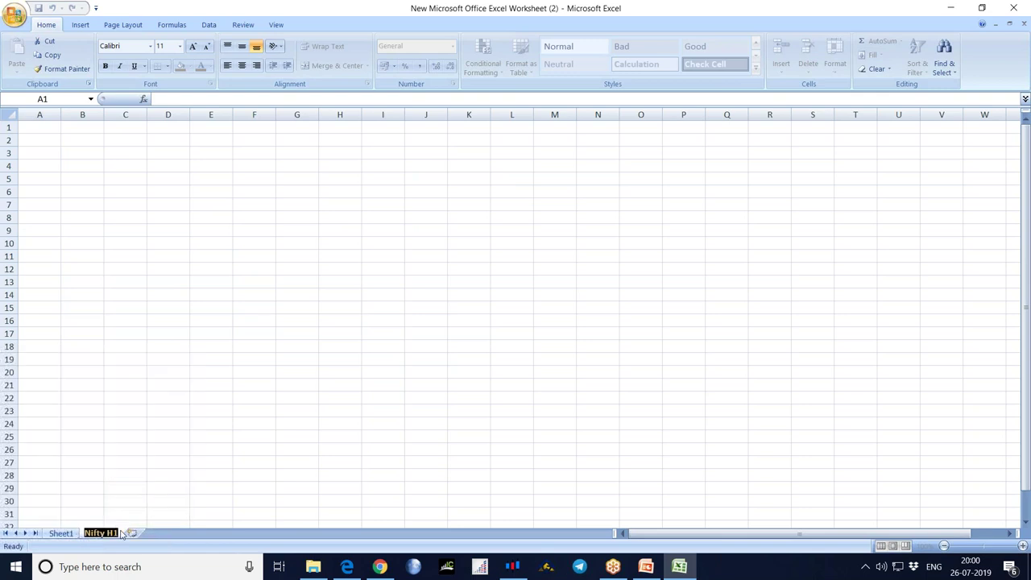
key(Return)
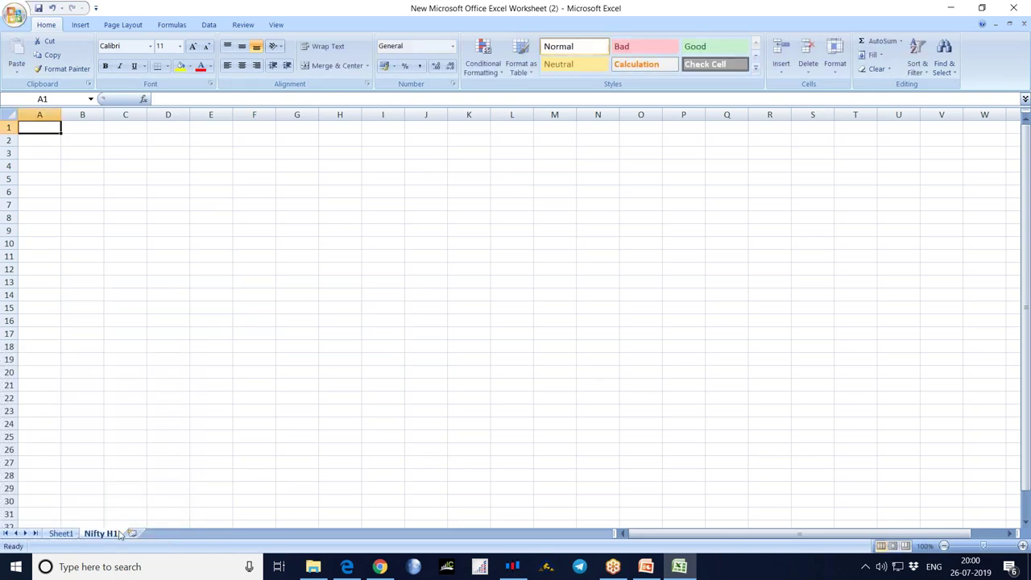
- Rename the blank Nifty H1 sheet to Nifty M15
right_click(105, 536)
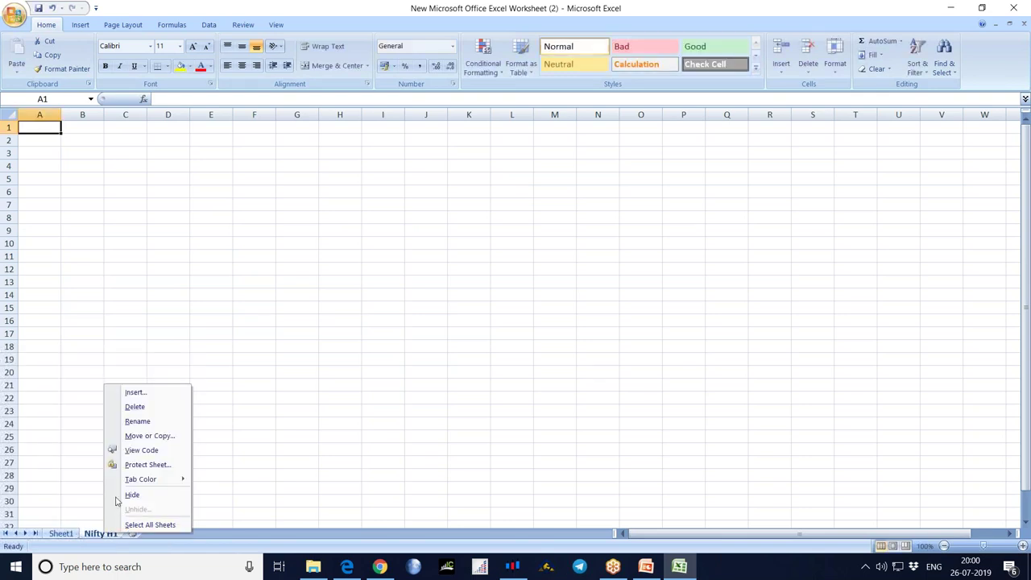
click(135, 423)
key(Return)
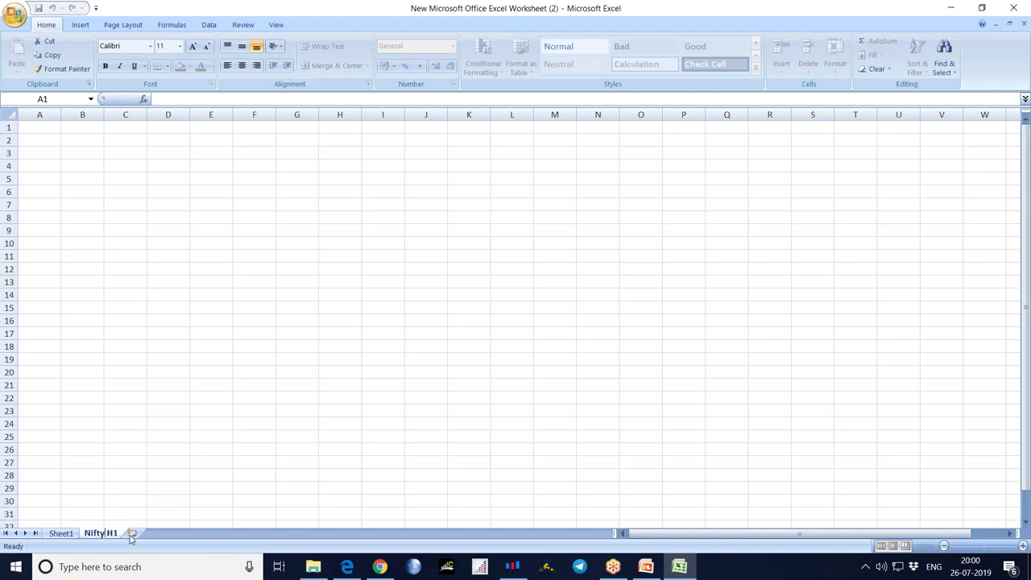
key(BackSpace)
key(BackSpace)
text(M15)
- Rename Sheet1, which holds the trade log, to Nifty H1
click(59, 534)
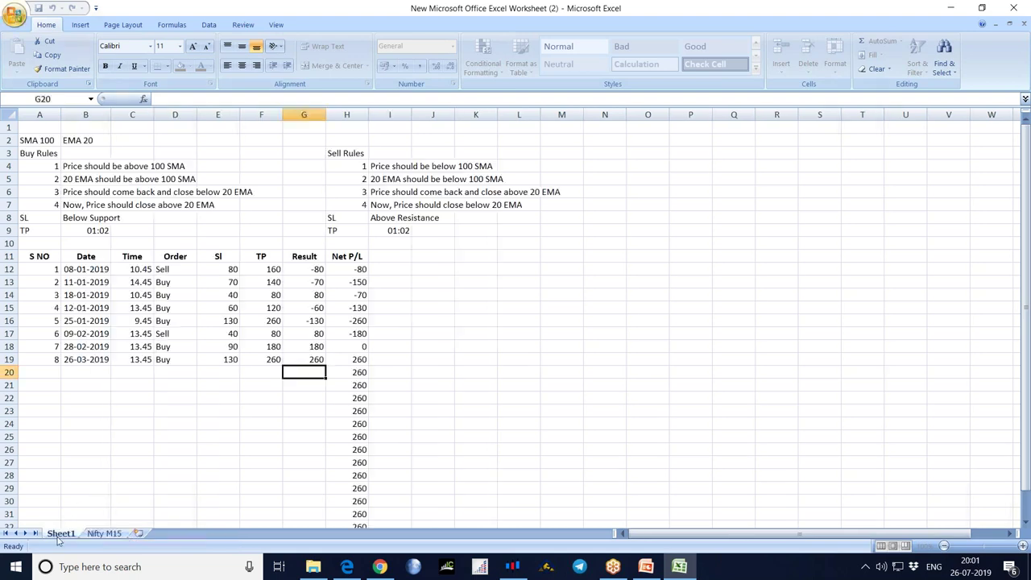
right_click(58, 538)
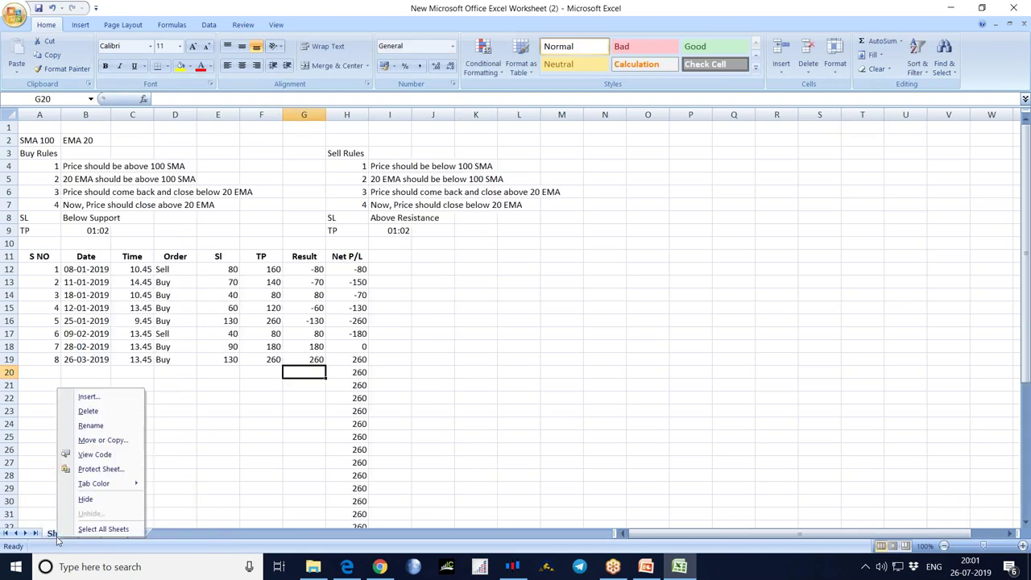
click(91, 427)
text(Nifty)
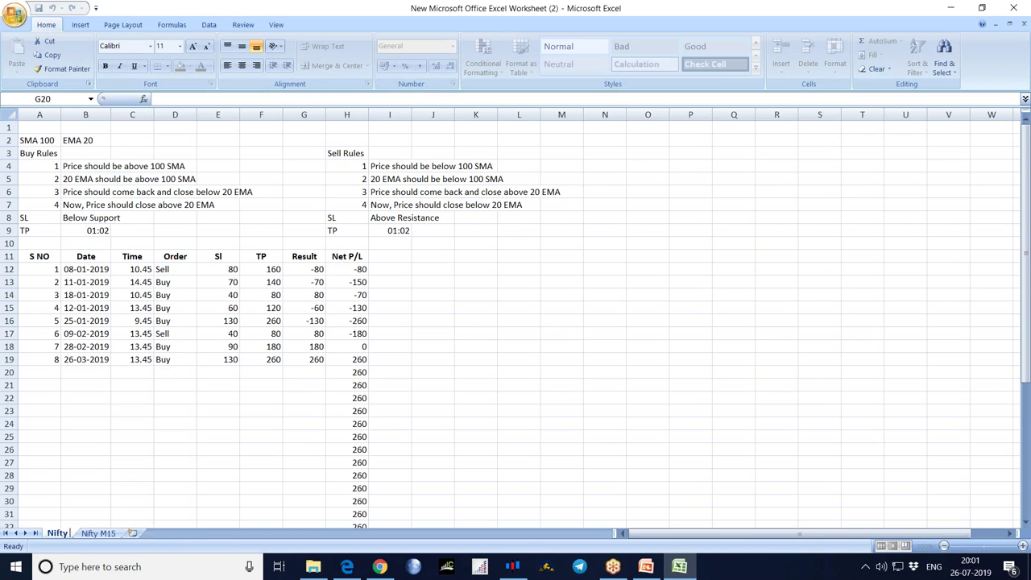
text( H1)
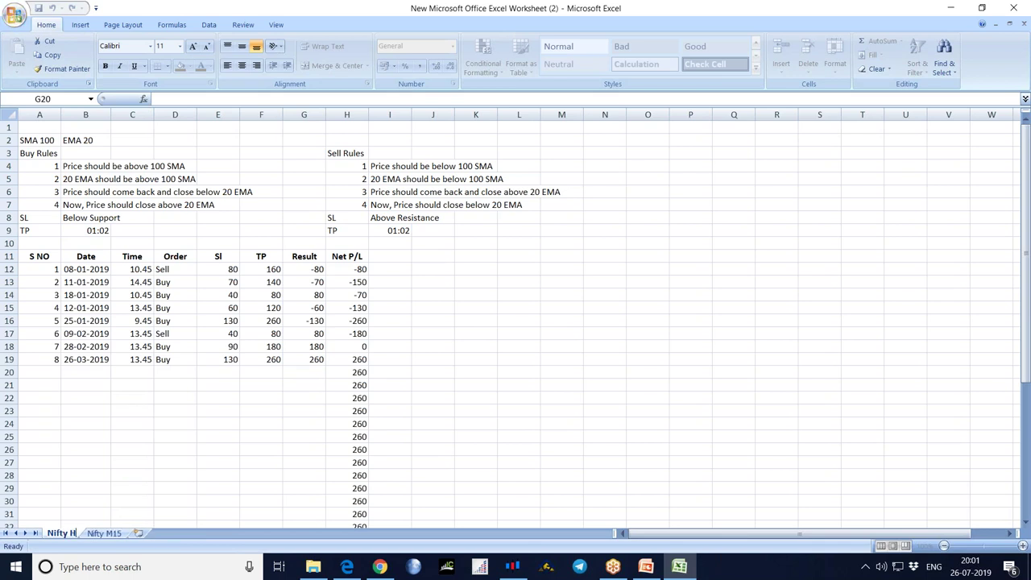
click(92, 450)
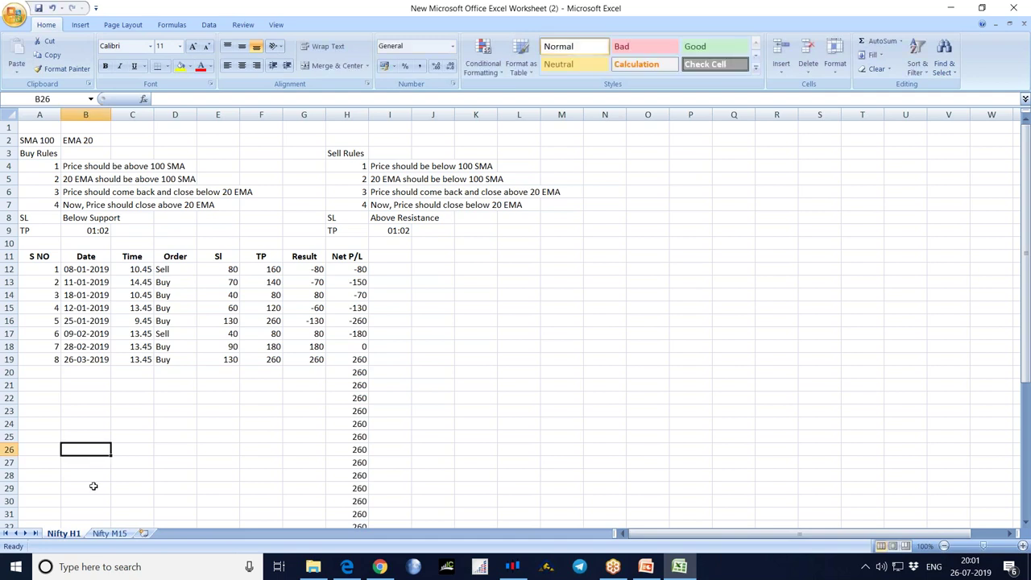
- Copy the rules and trade log in A2:M47 of Nifty H1 and paste them at A2 of Nifty M15
click(103, 533)
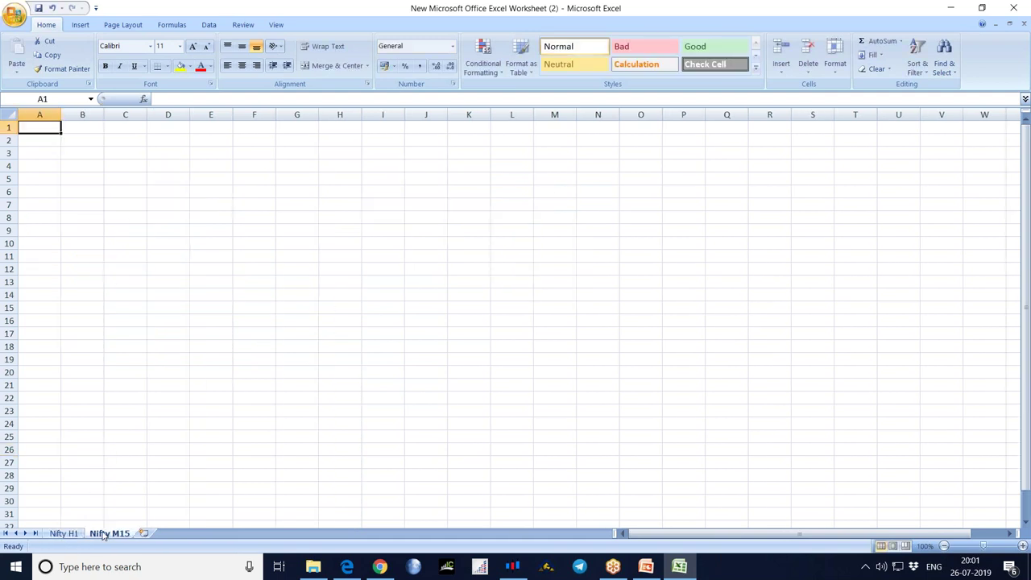
click(63, 535)
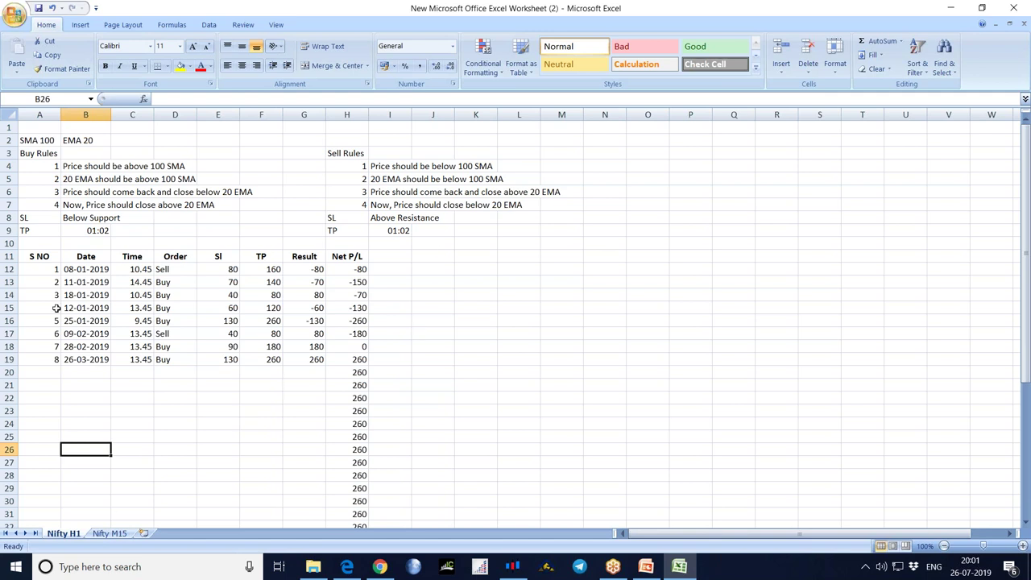
drag(30, 143, 566, 486)
right_click(528, 405)
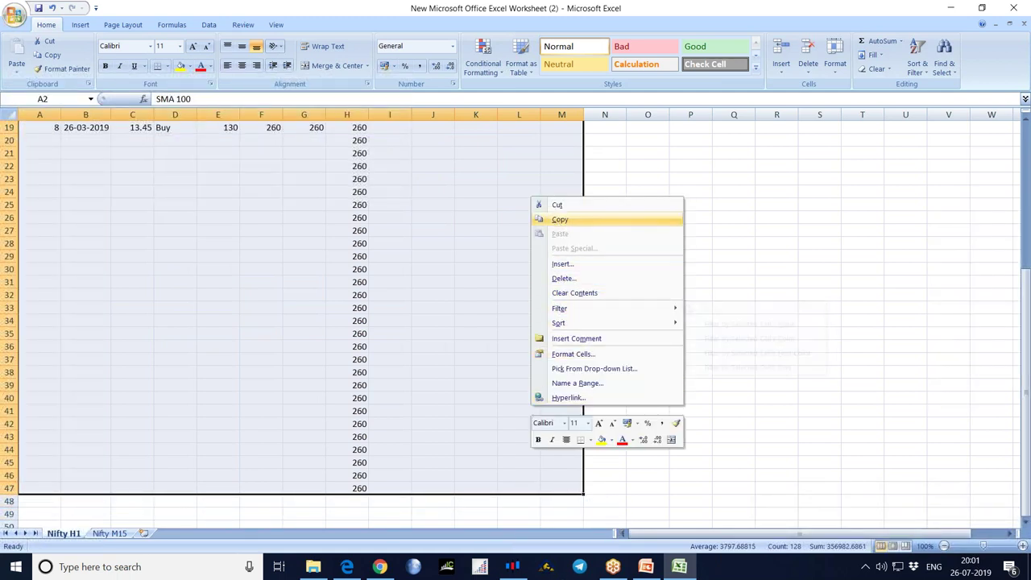
click(559, 219)
scroll(112, 510, up, 6)
click(109, 533)
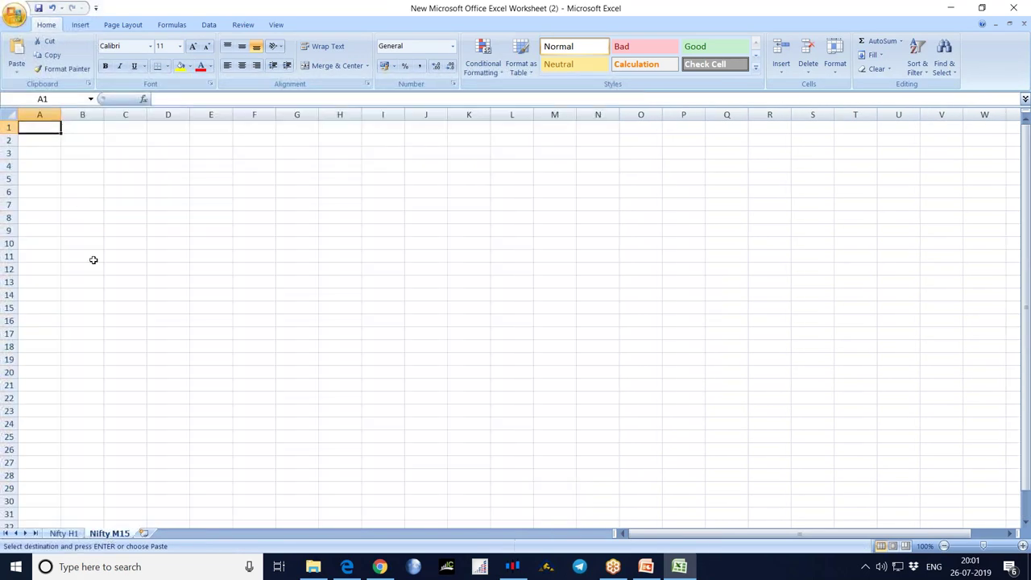
click(32, 139)
right_click(35, 140)
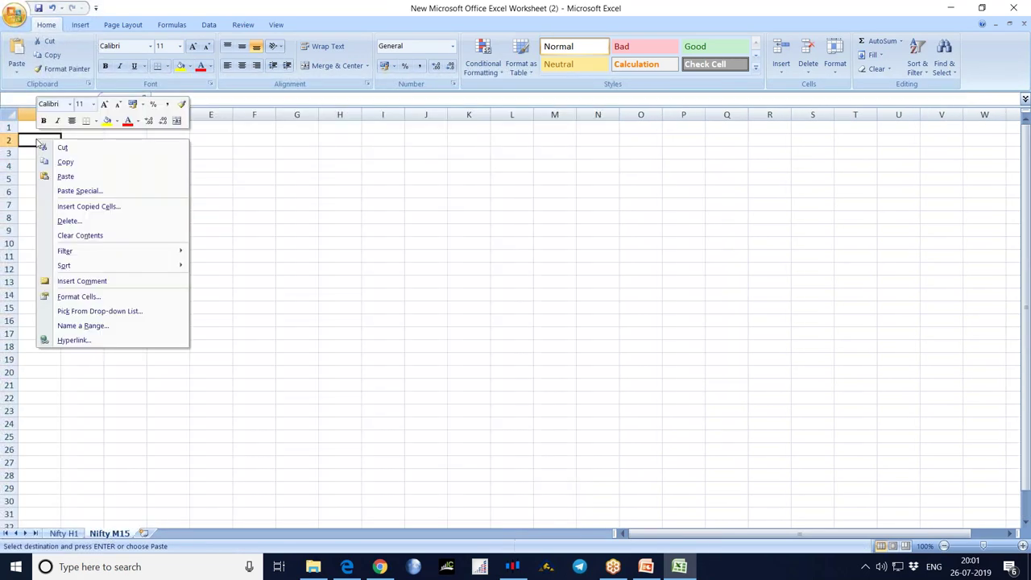
click(80, 177)
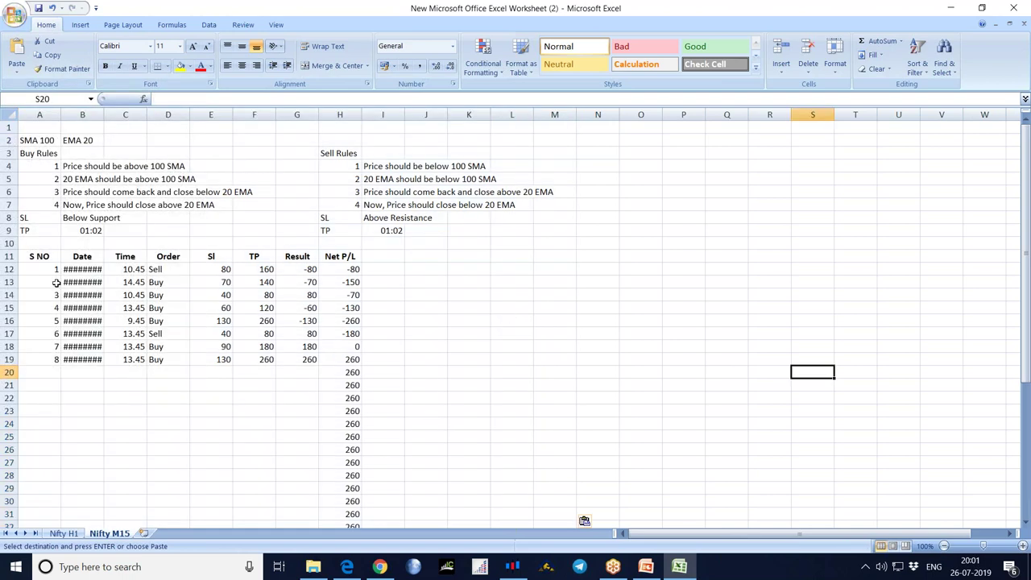
- Widen the Date column on Nifty M15 so the full dates fit, and return to the Nifty H1 sheet
drag(104, 114, 126, 114)
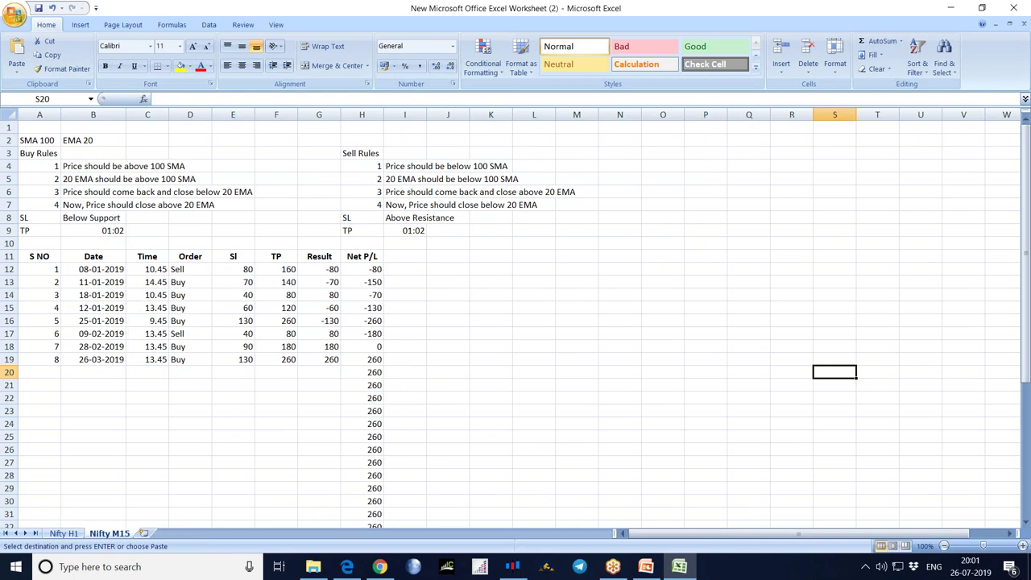
click(62, 534)
click(142, 435)
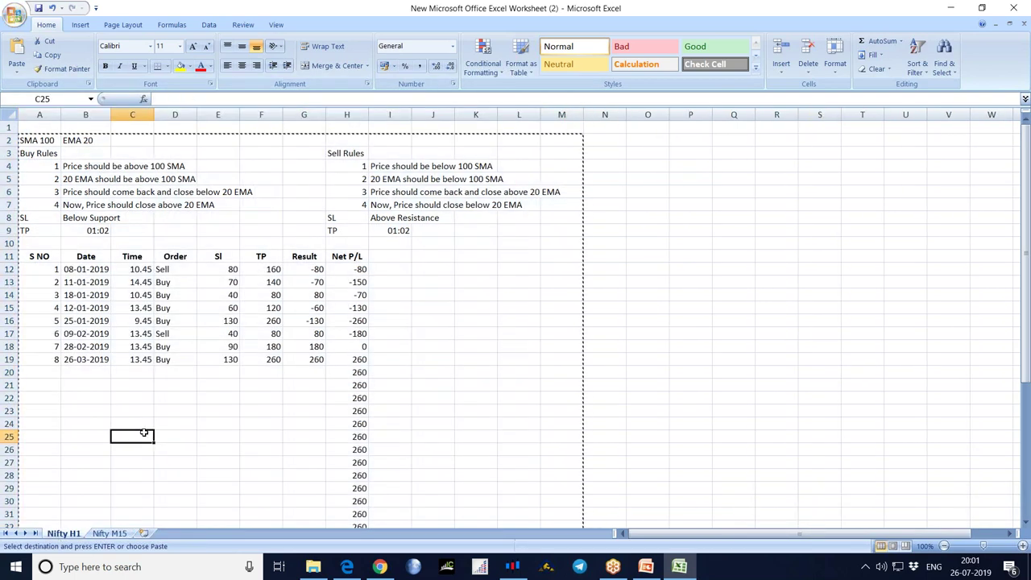
- Clear the pending copy selection on Nifty H1 and open the Nifty M15 sheet
key(Escape)
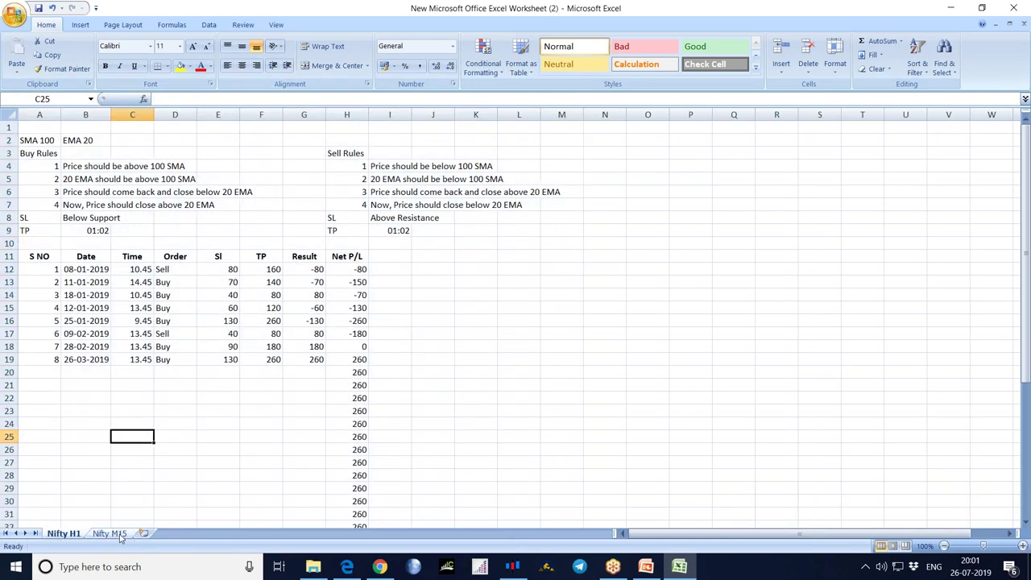
click(119, 535)
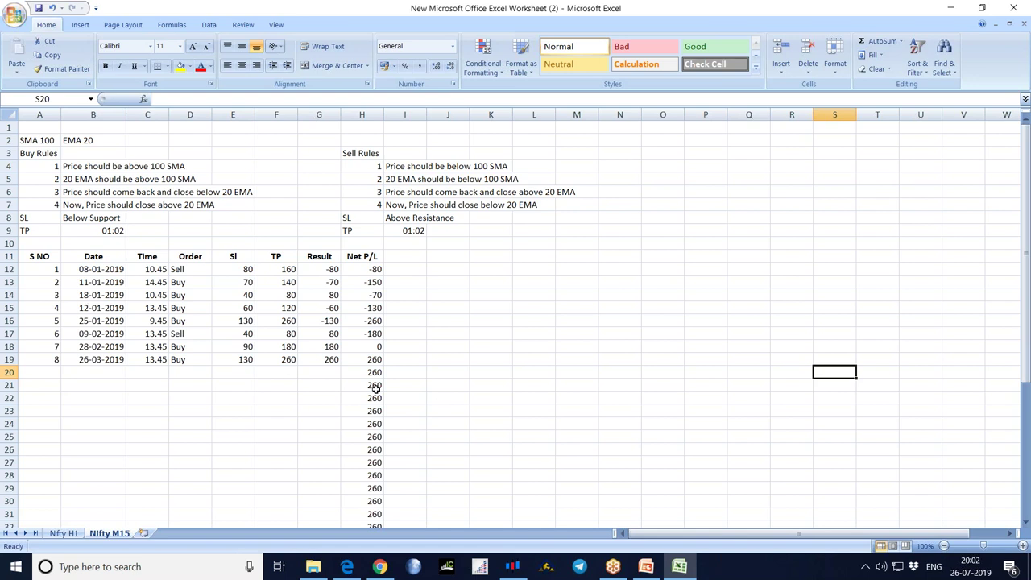
click(615, 322)
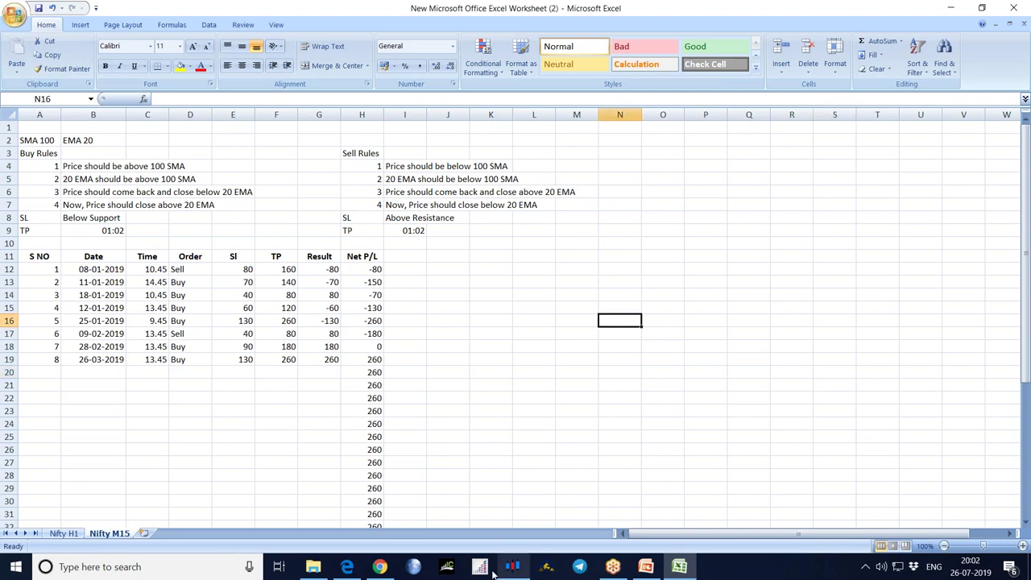
- Switch to MetaTrader and review the NIFTY H1 candles against both moving averages from late March back to mid-January 2019
click(516, 566)
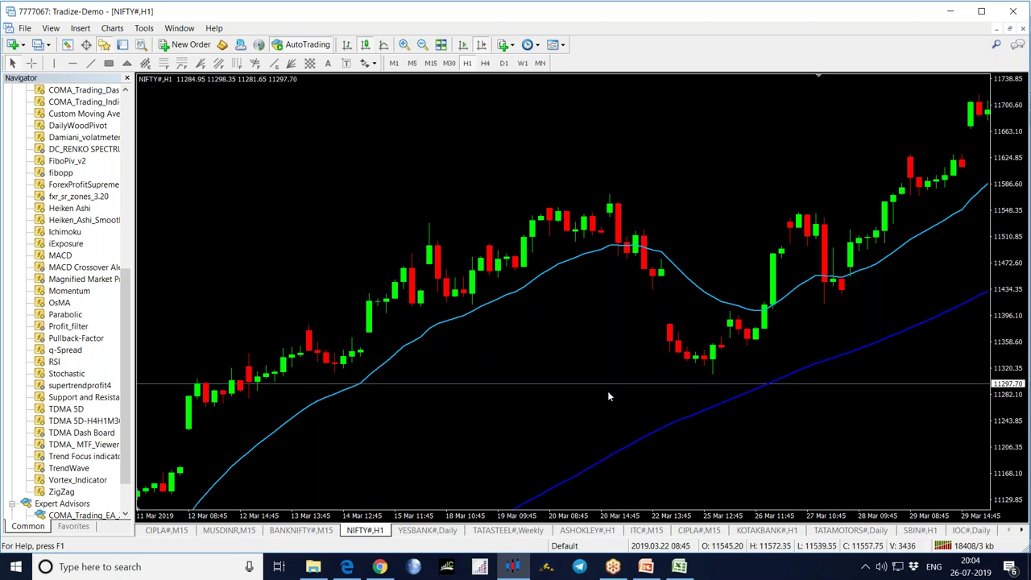
drag(449, 390, 859, 353)
scroll(644, 383, down, 10)
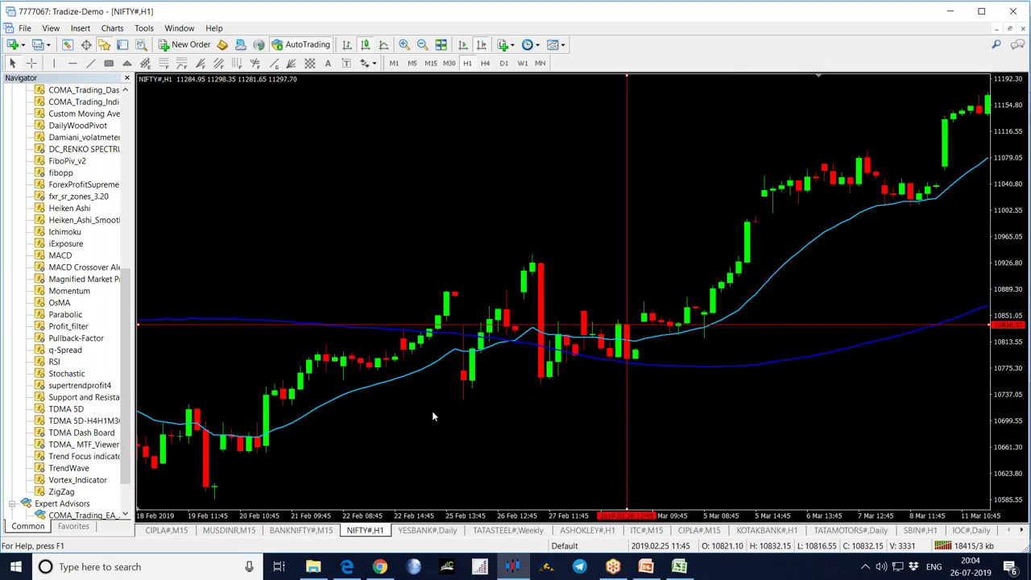
scroll(464, 442, down, 10)
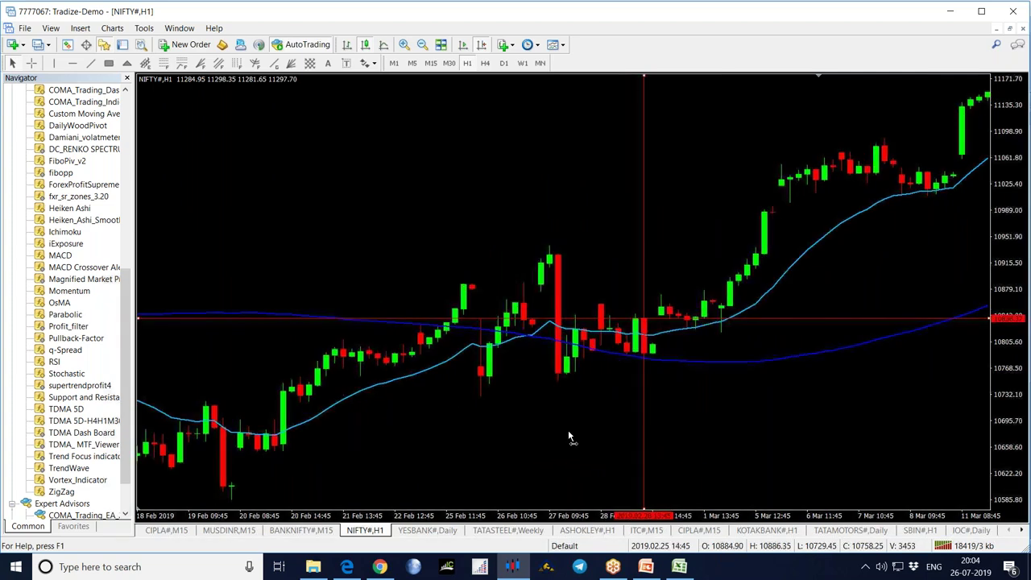
drag(326, 441, 420, 439)
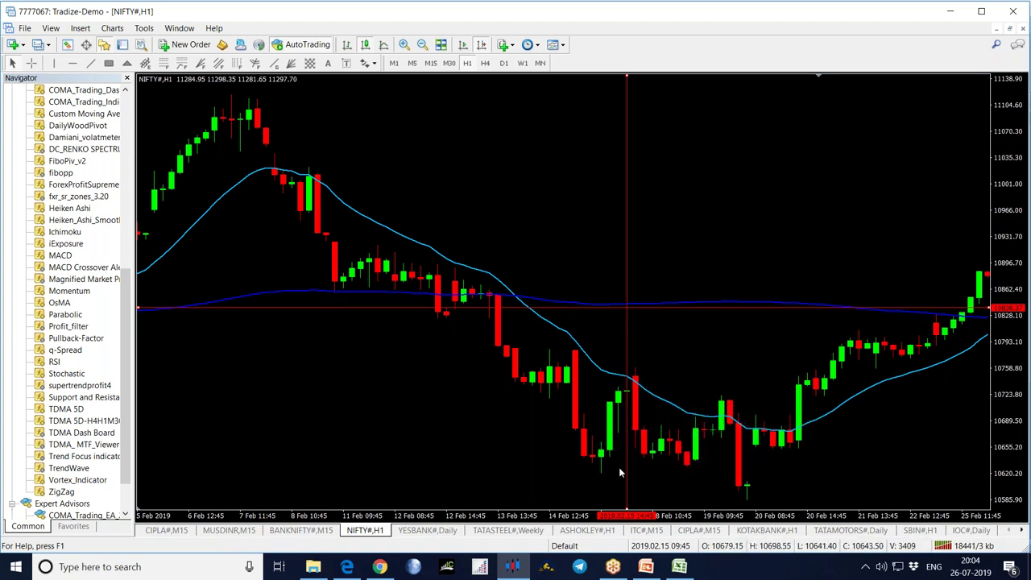
drag(492, 462, 867, 398)
scroll(865, 397, up, 5)
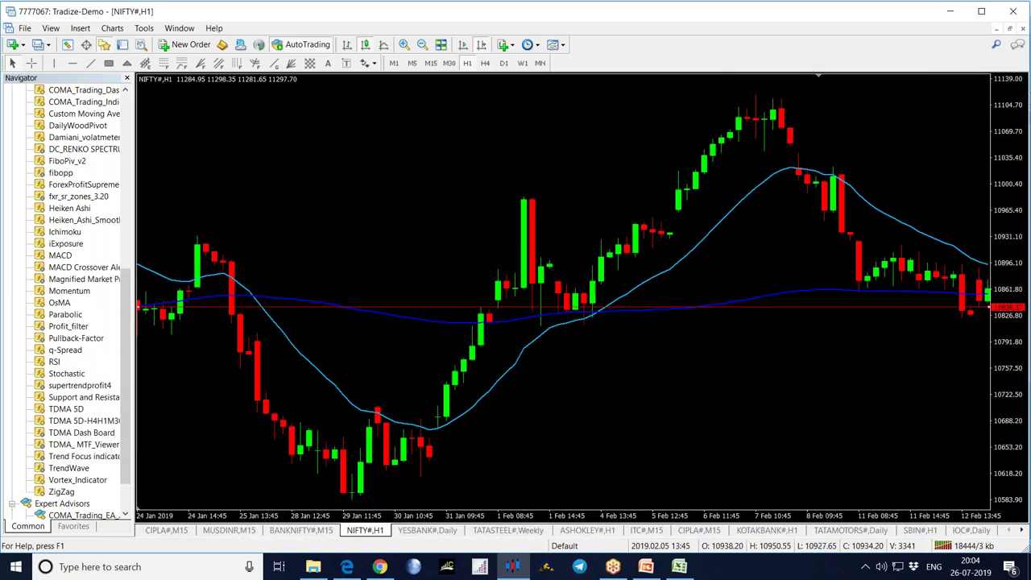
drag(367, 439, 543, 438)
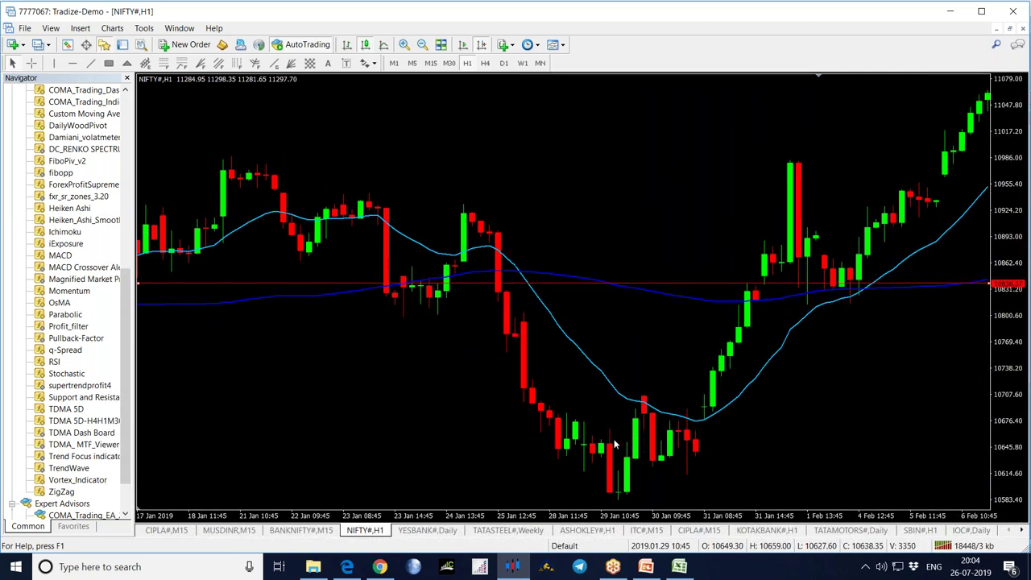
drag(471, 434, 651, 423)
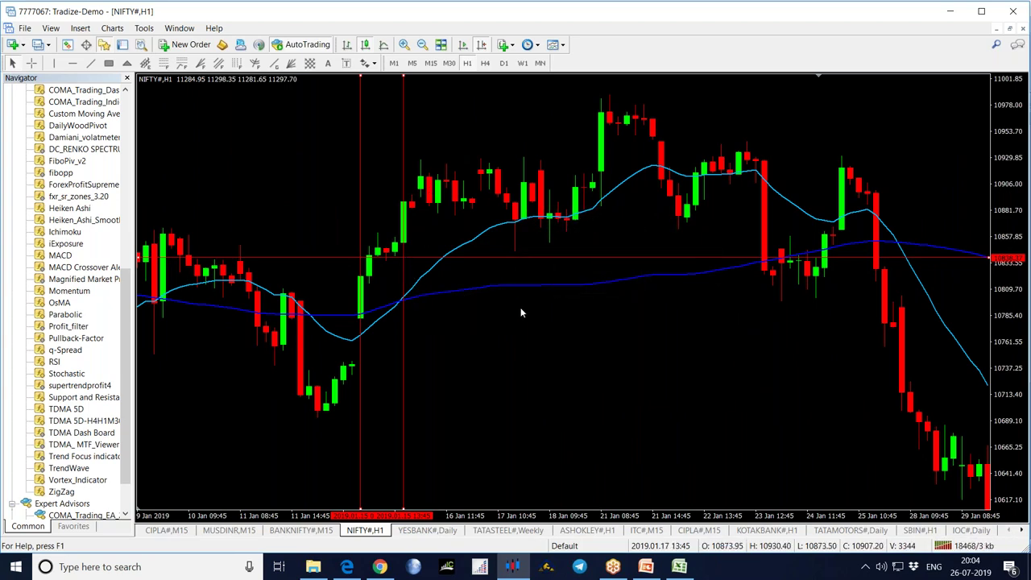
- Review the NIFTY H1 chart back into December 2018 and measure the 20 December pullback around the 20 EMA
scroll(520, 311, down, 10)
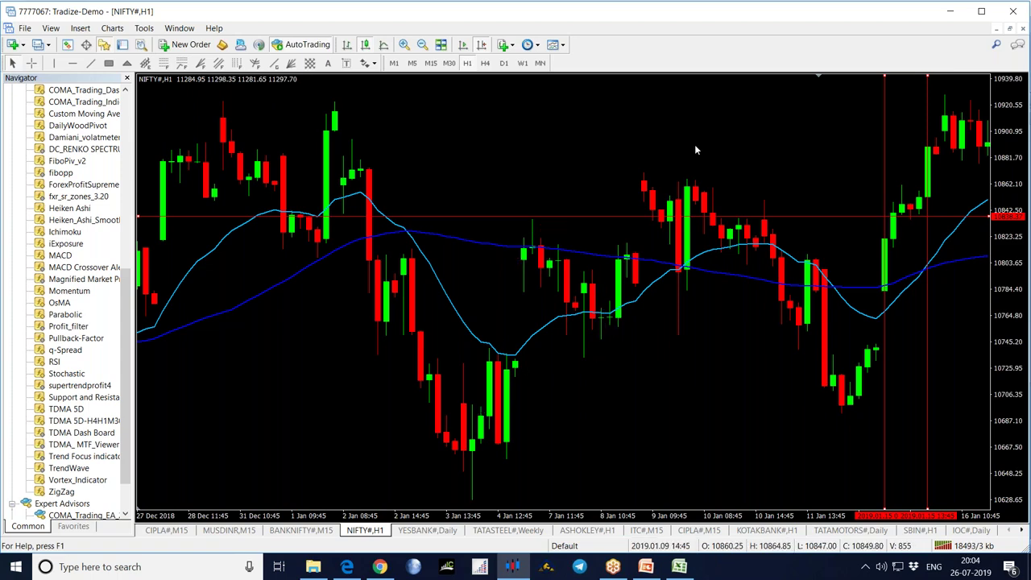
scroll(455, 395, down, 6)
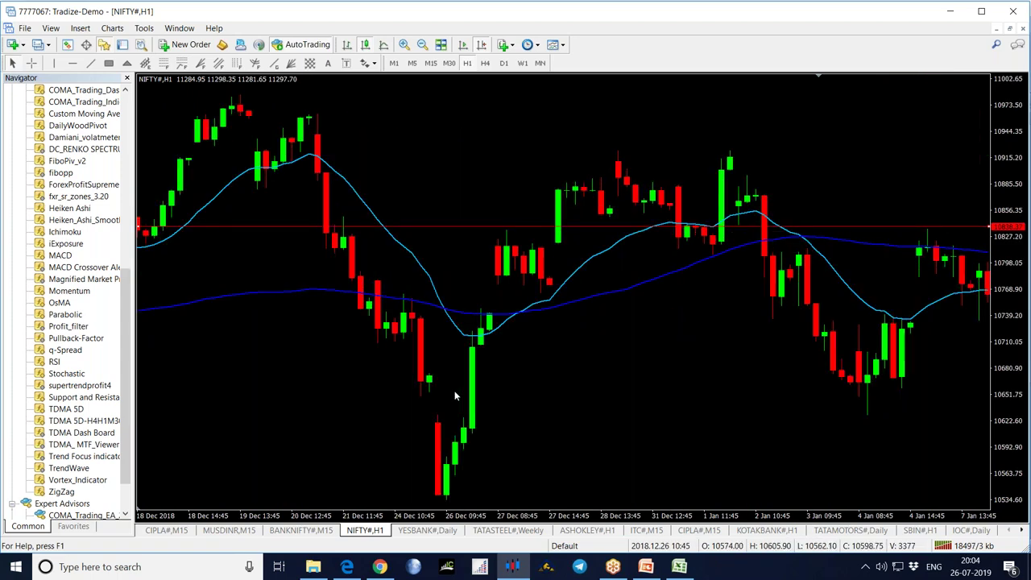
drag(341, 407, 467, 404)
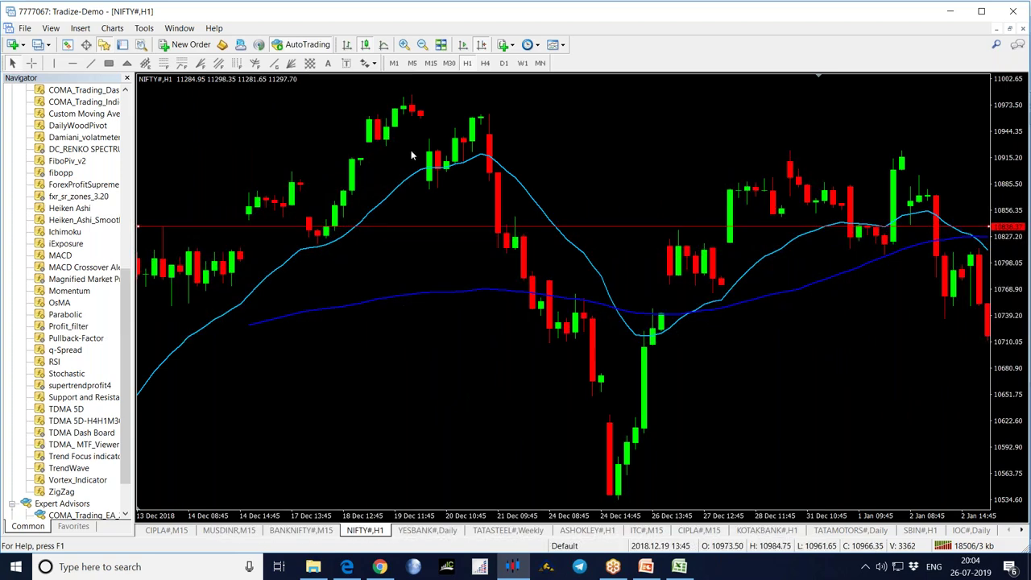
drag(424, 214, 553, 145)
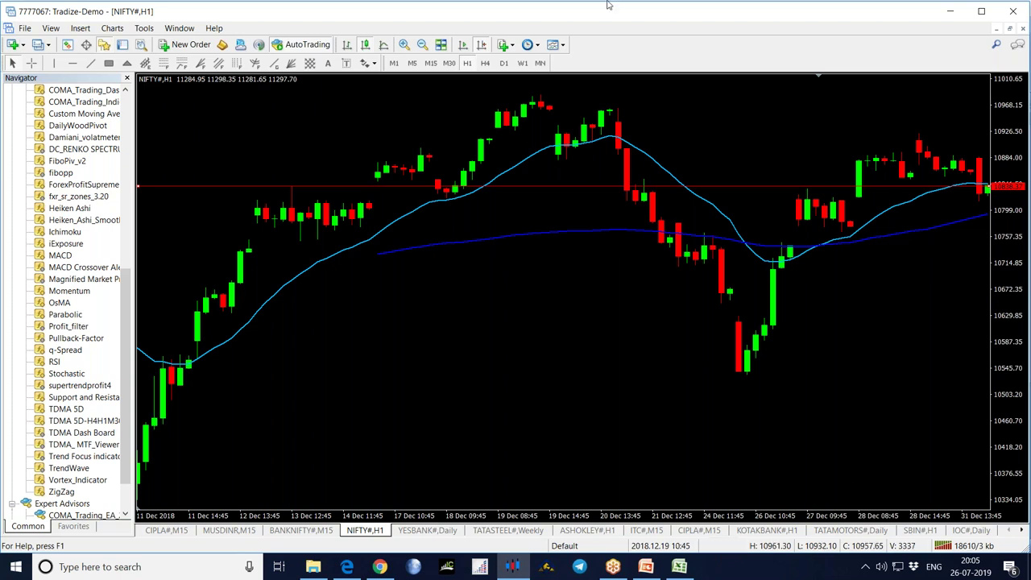
middle_click(549, 165)
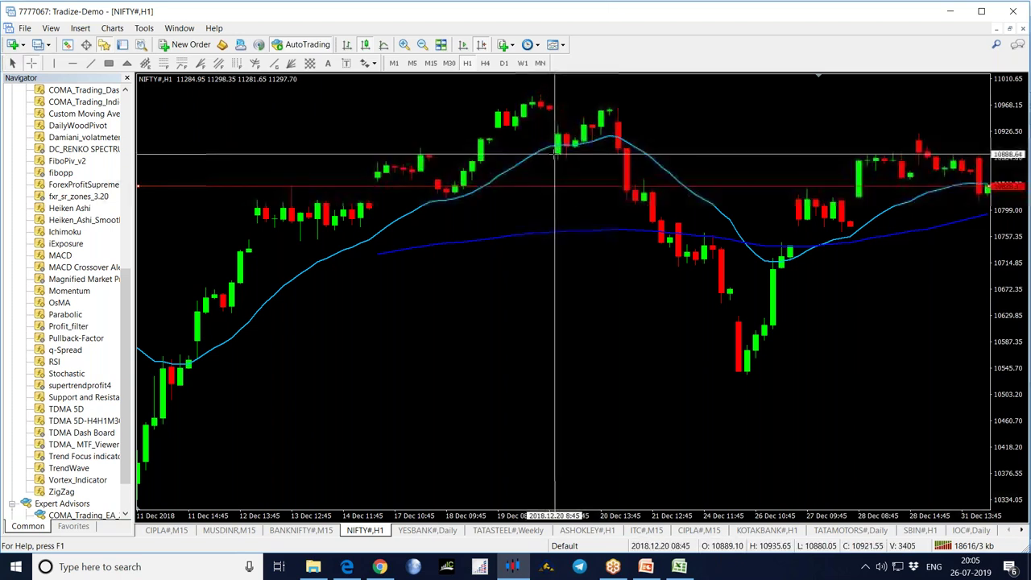
drag(559, 143, 612, 136)
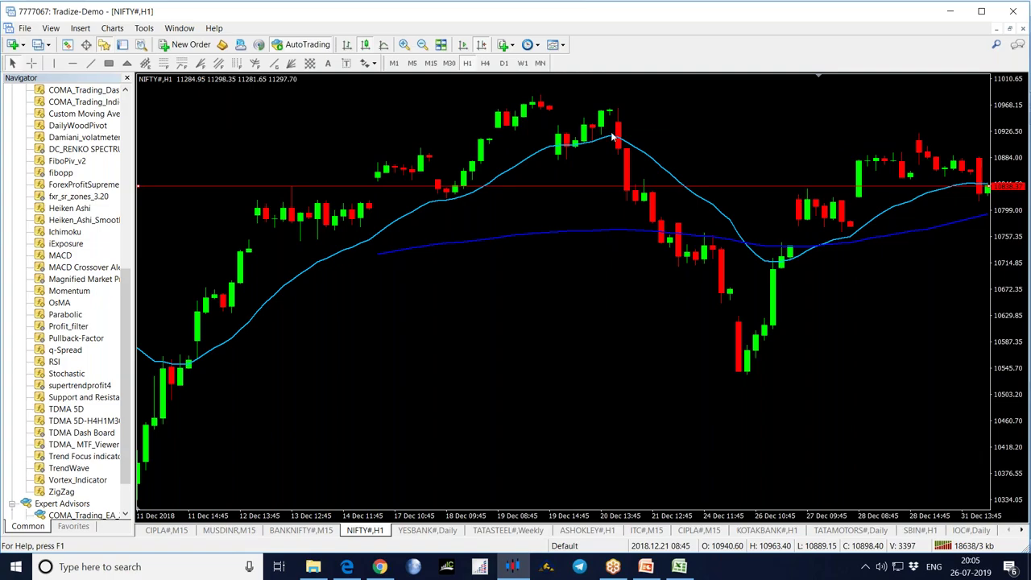
- Switch to Excel and check the SL values of trades 2 and 3 in the Nifty M15 log
click(679, 566)
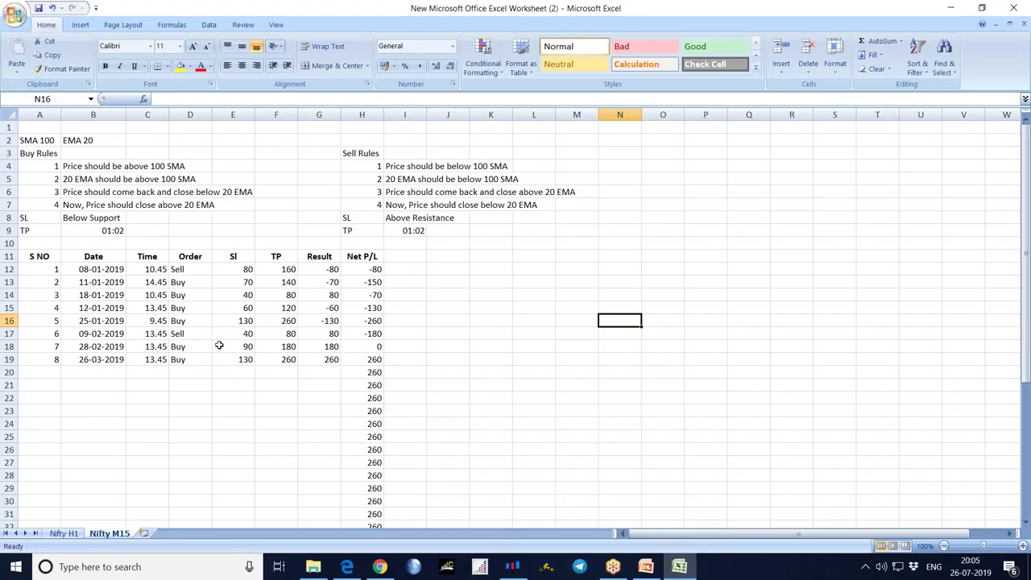
click(243, 295)
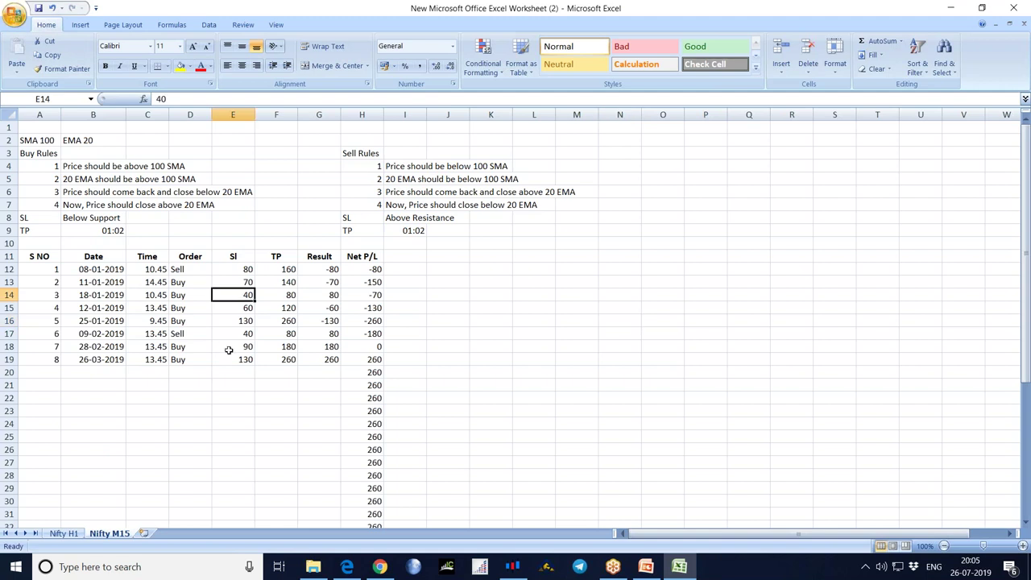
click(237, 281)
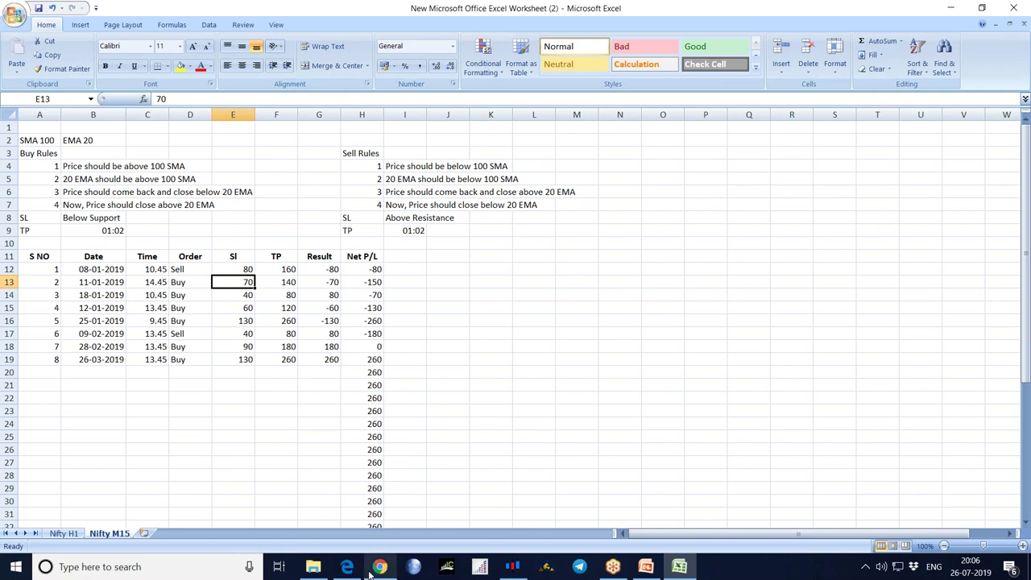
- Switch to MetaTrader and review the NIFTY H1 chart forward from December 2018 to the latest July 2019 candles
click(512, 566)
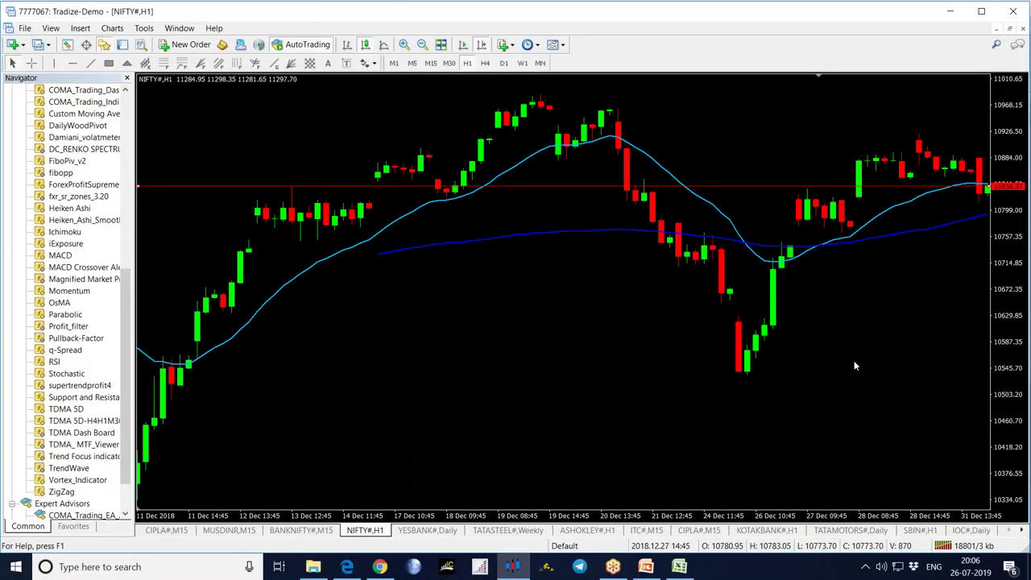
scroll(856, 367, down, 10)
scroll(835, 348, down, 10)
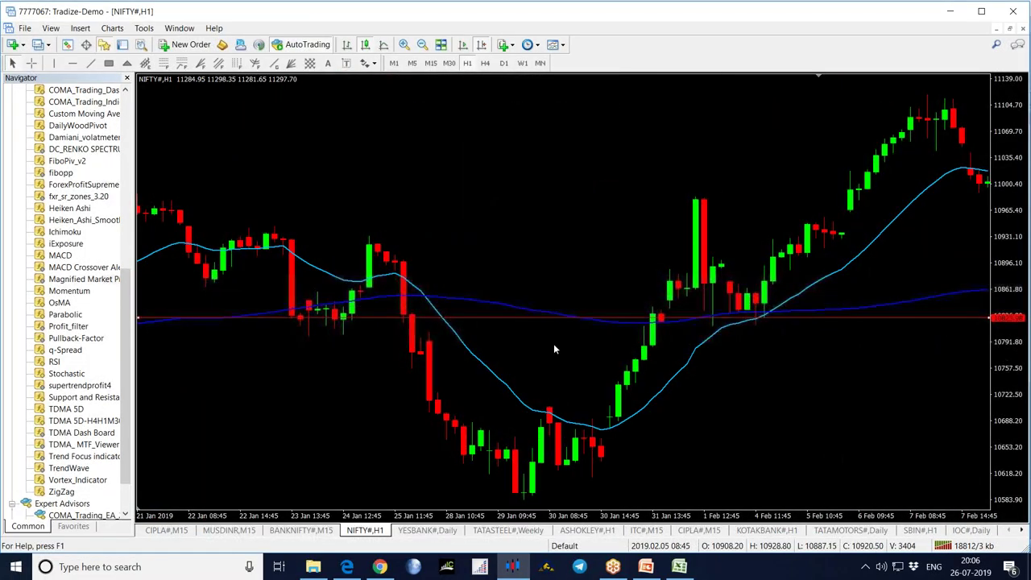
scroll(845, 276, down, 10)
scroll(803, 331, down, 10)
scroll(282, 348, down, 10)
scroll(718, 288, down, 10)
scroll(712, 294, down, 10)
scroll(475, 314, down, 10)
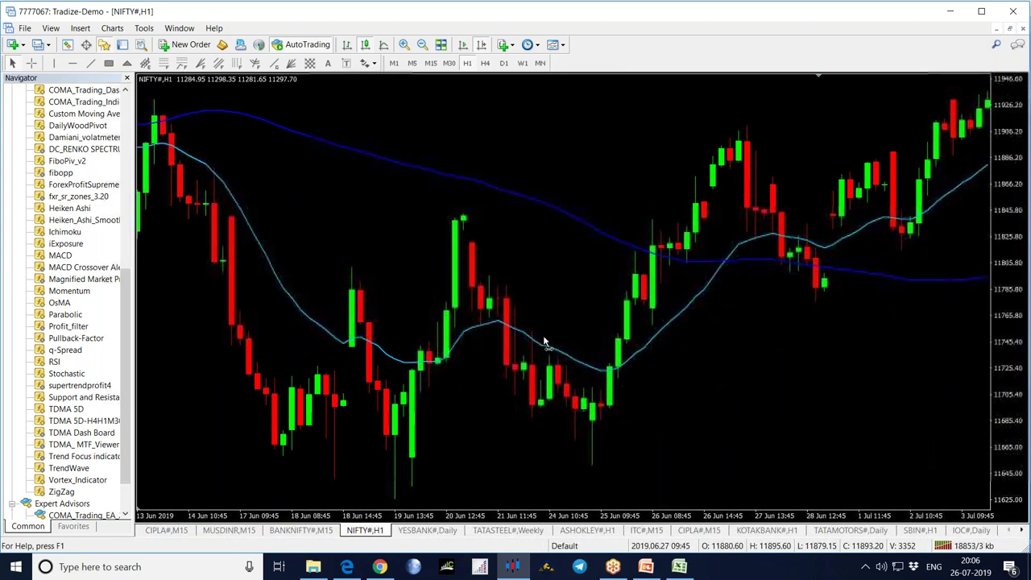
scroll(544, 342, down, 5)
click(484, 46)
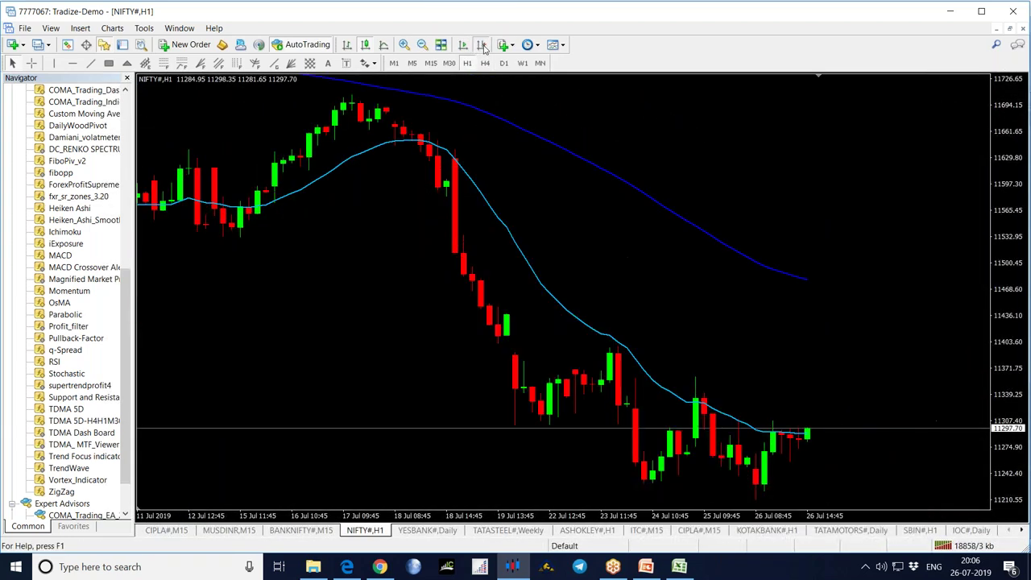
- Examine the July 2019 candles around the 20 EMA, measuring the drop from 18 July and inspecting the 12 July candle
drag(255, 250, 559, 242)
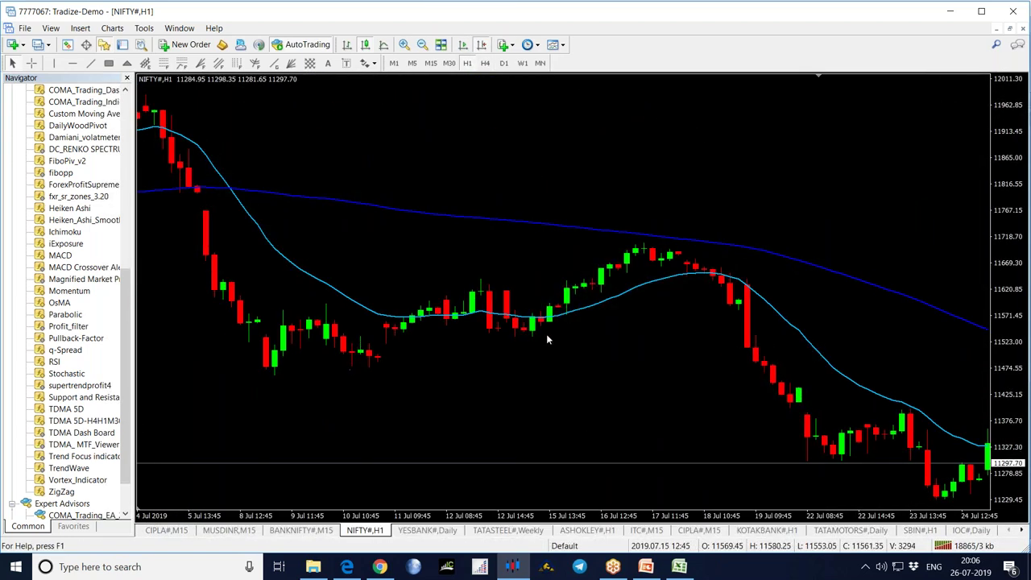
scroll(564, 338, up, 4)
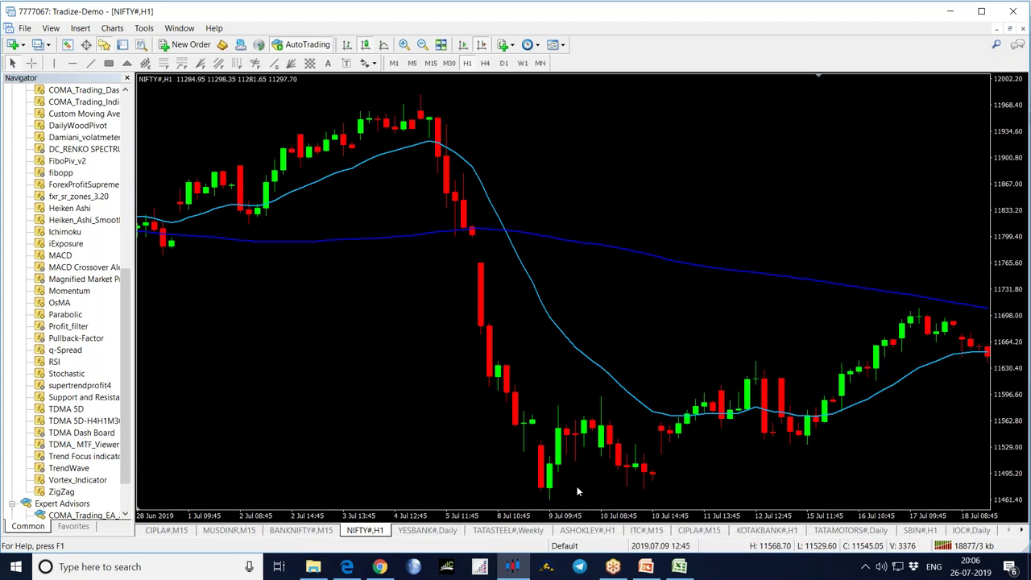
drag(824, 327, 596, 259)
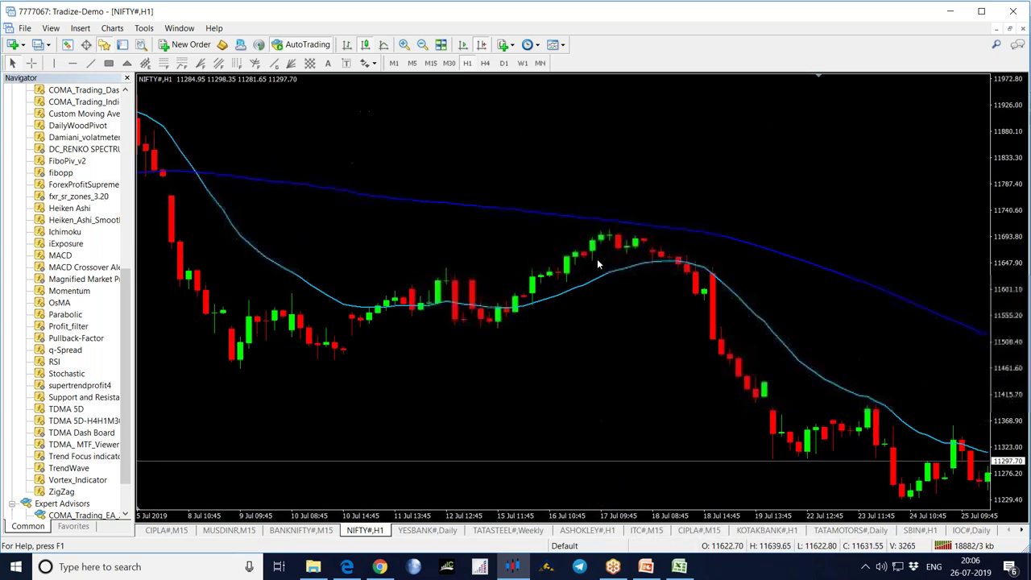
middle_click(684, 267)
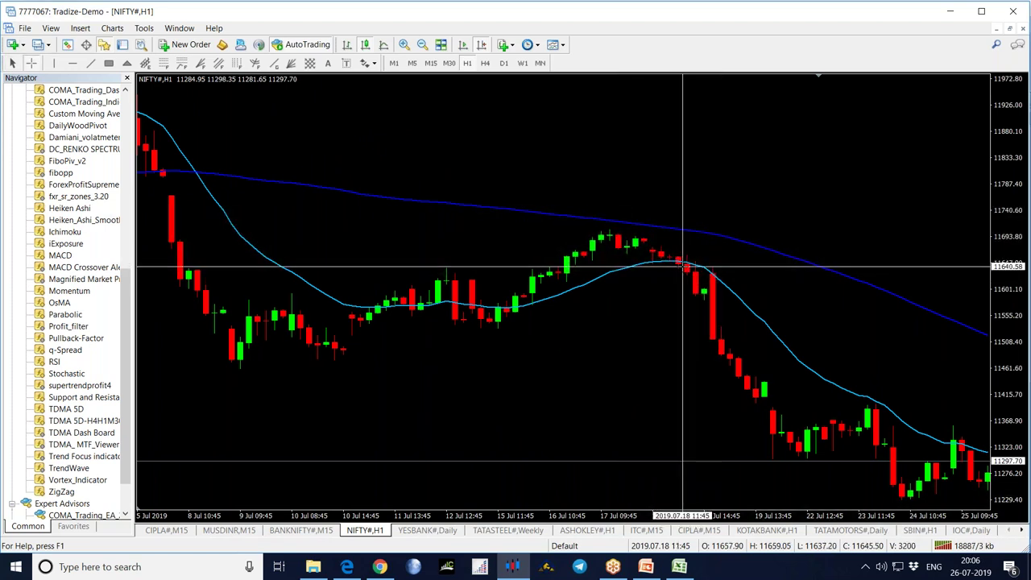
drag(683, 263, 868, 437)
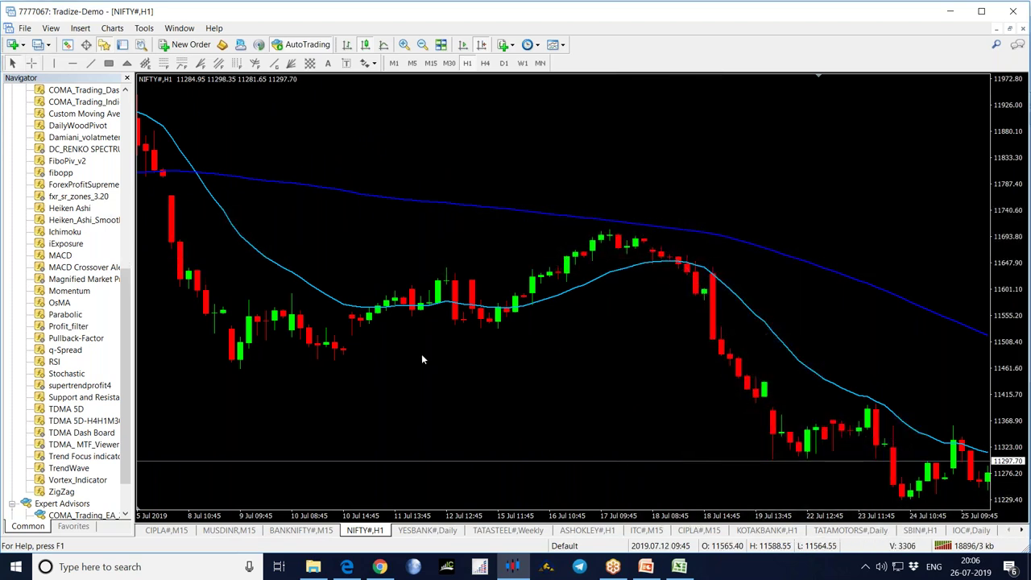
middle_click(413, 309)
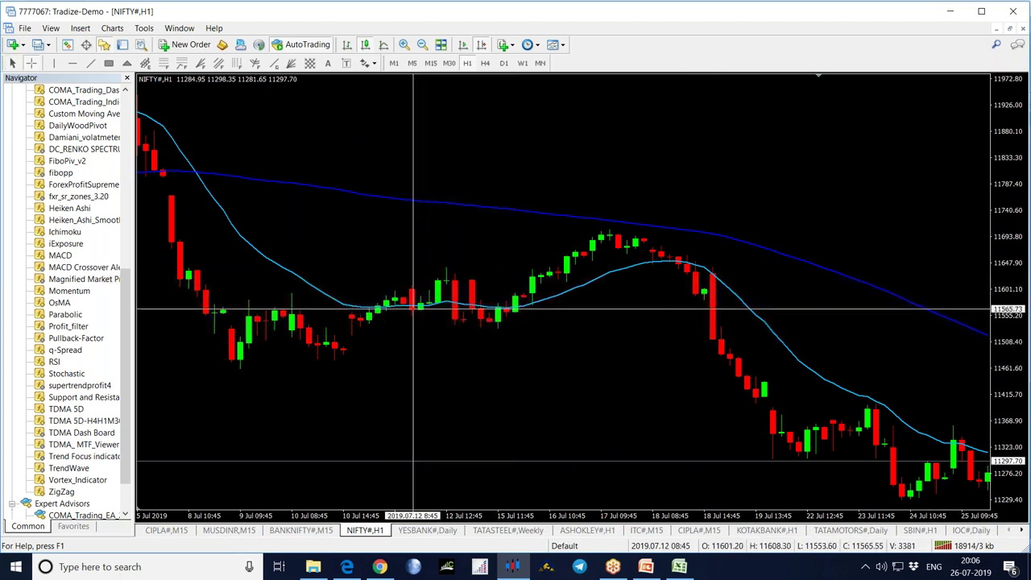
click(413, 310)
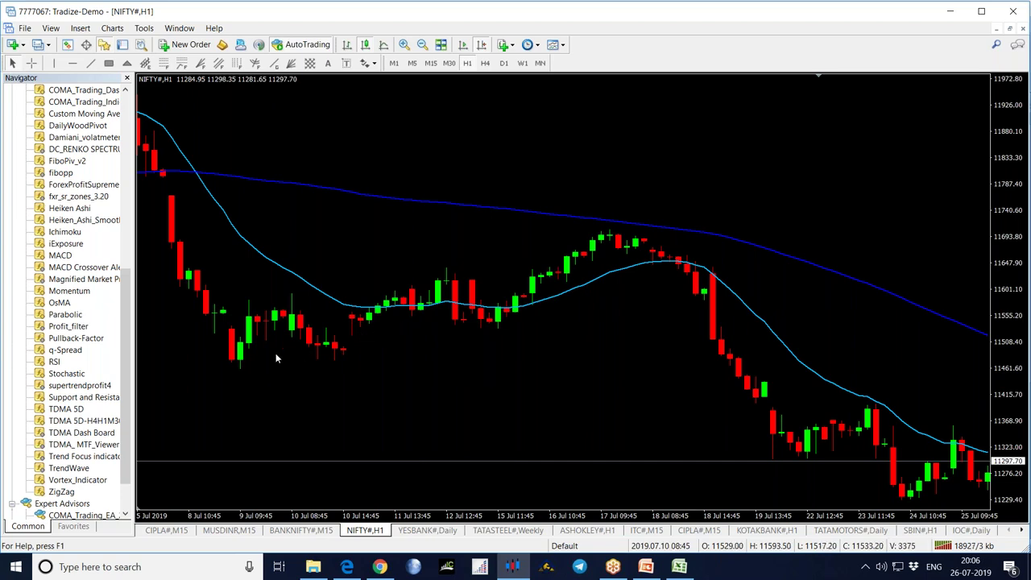
mouse_move(606, 240)
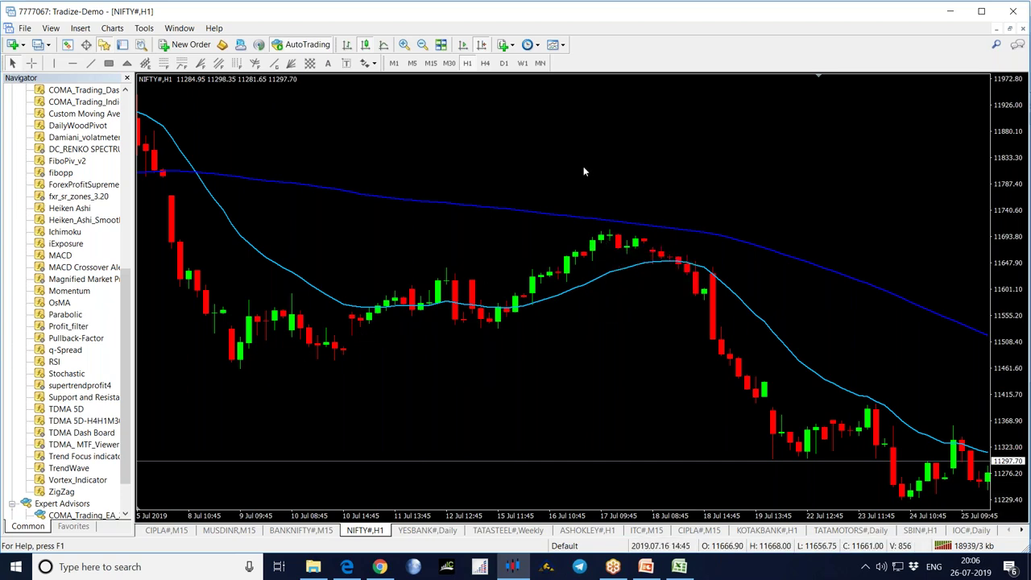
- Zoom the NIFTY H1 chart out one level and review the June and July 2019 price action against both averages
click(422, 44)
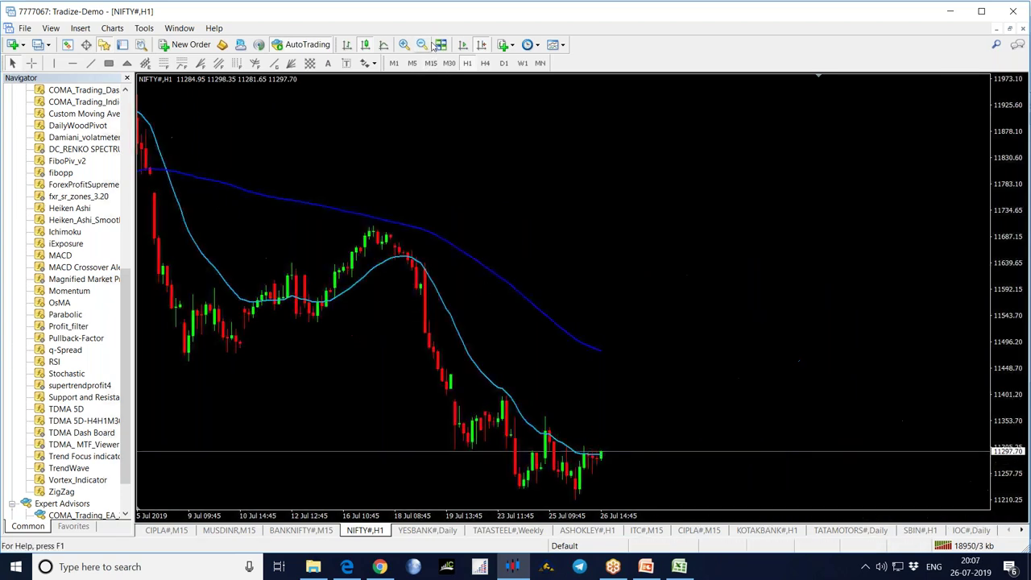
click(481, 44)
scroll(439, 326, up, 3)
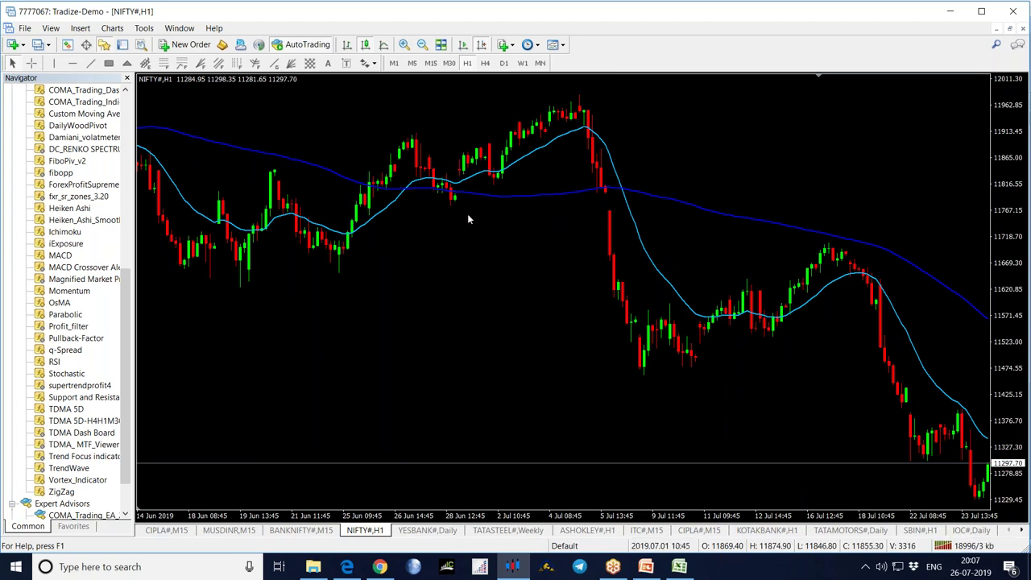
scroll(382, 350, up, 5)
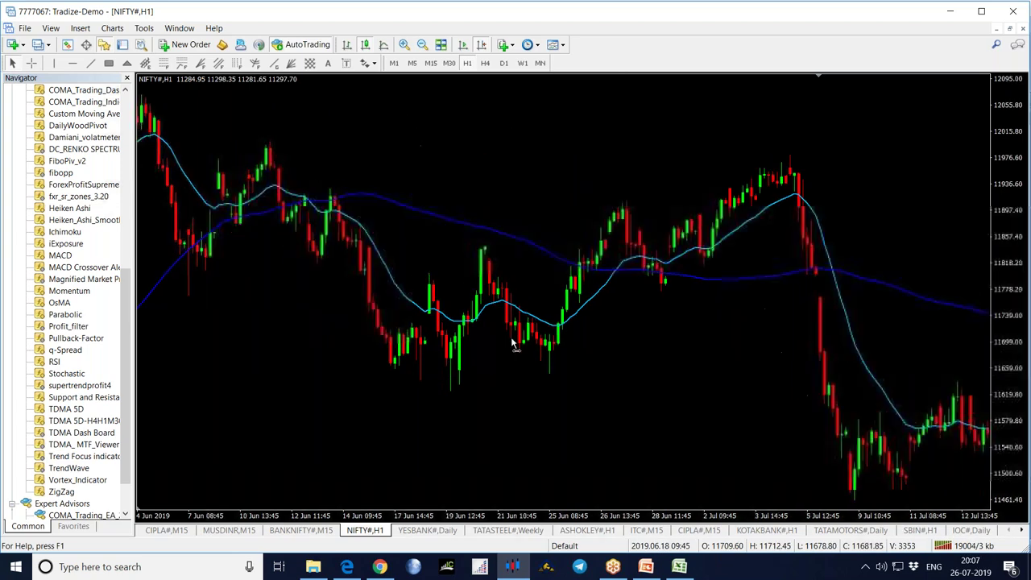
scroll(586, 352, down, 3)
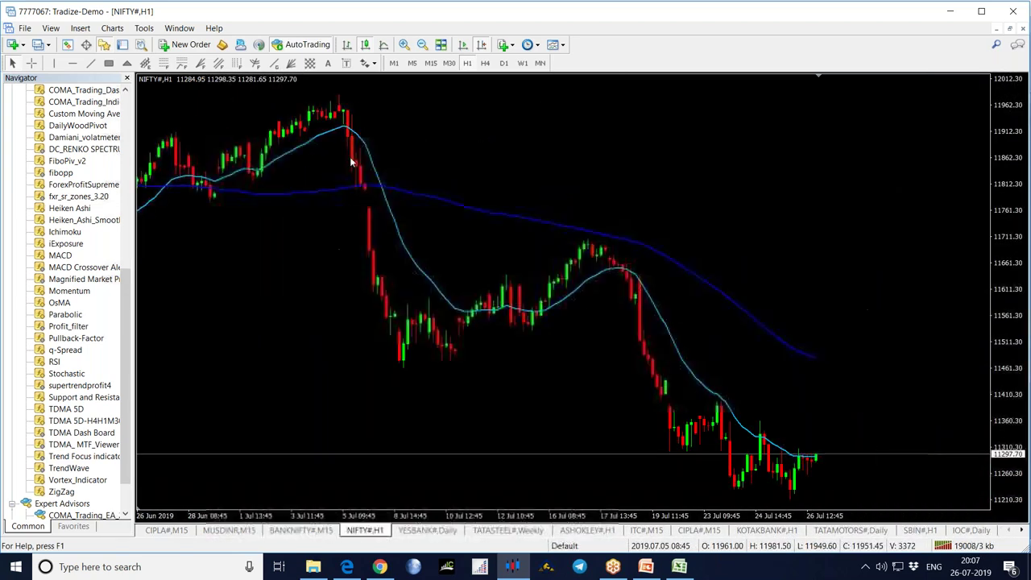
- Review the July 2019 NIFTY H1 candles against both averages, consulting the Nifty M15 trade log in Excel before returning to the chart
click(481, 45)
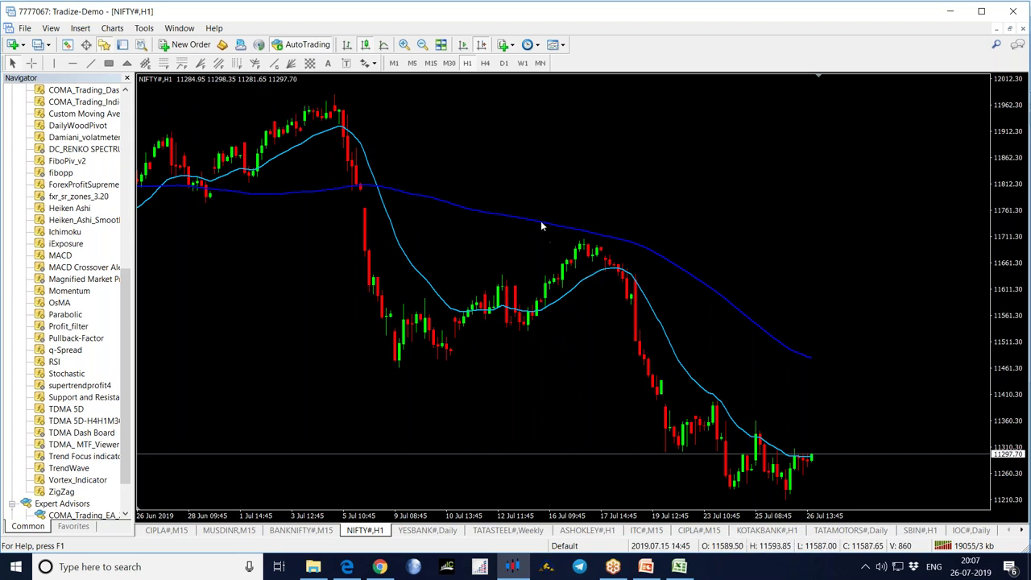
mouse_move(569, 300)
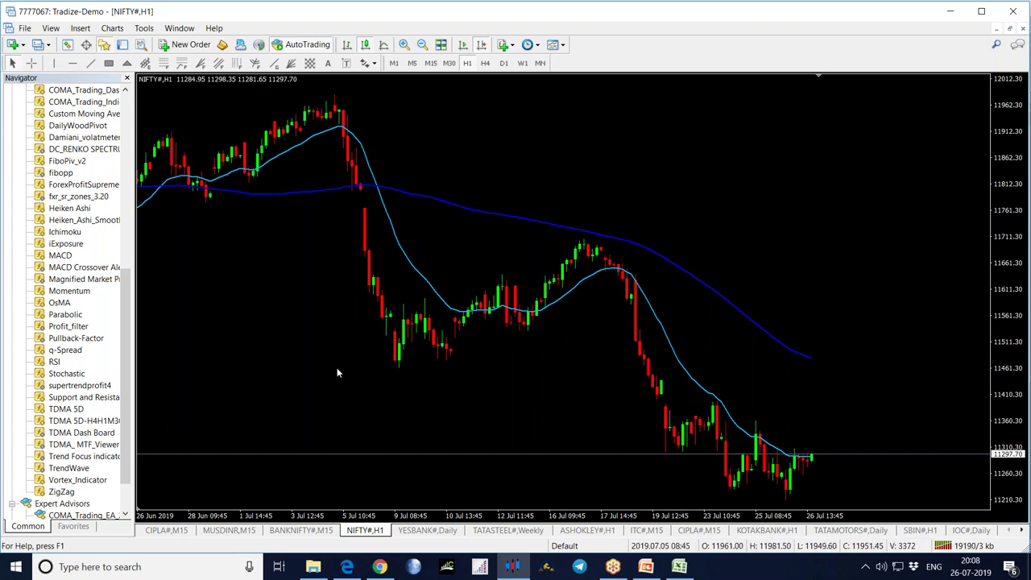
scroll(806, 173, up, 1)
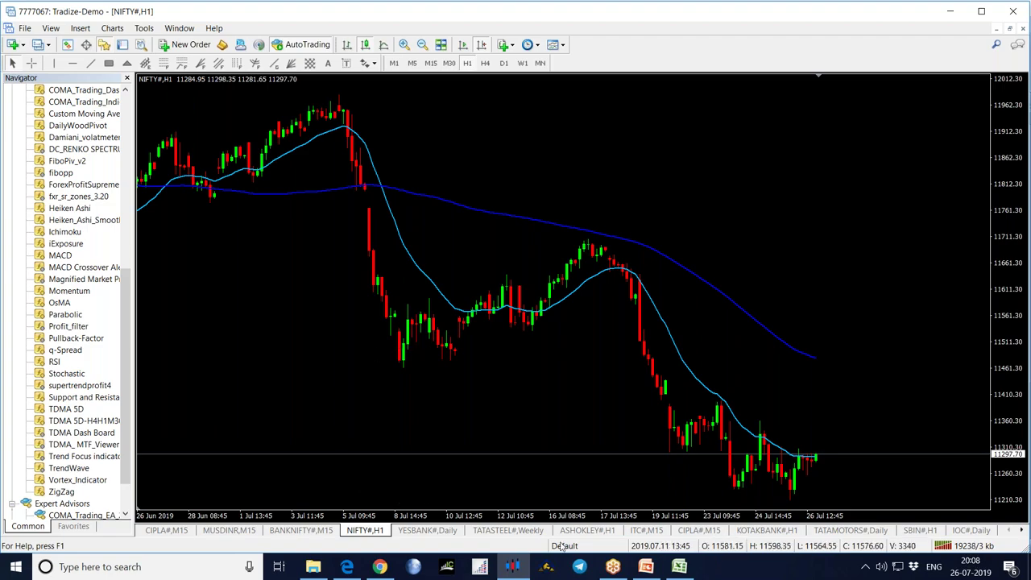
click(677, 567)
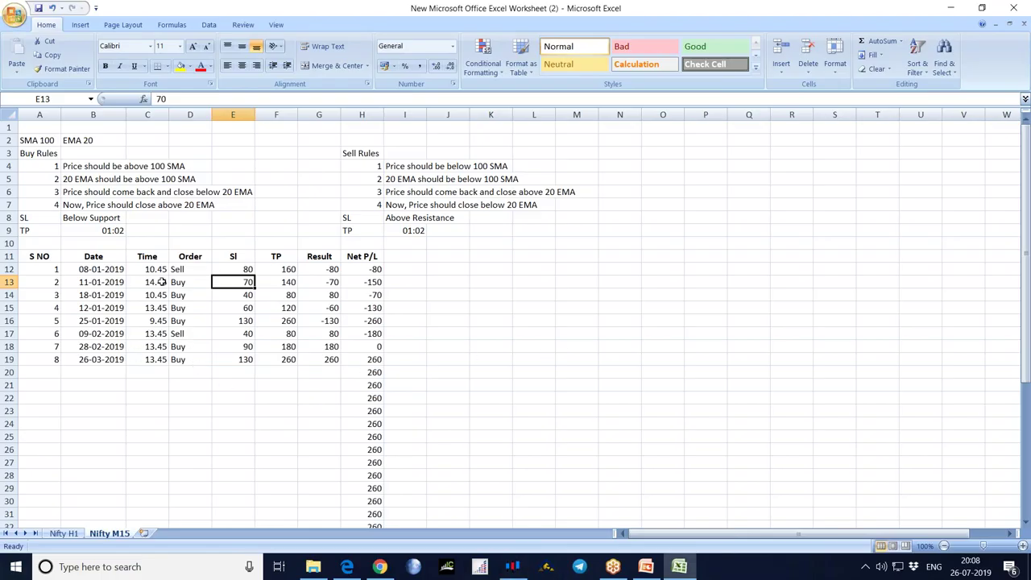
click(515, 569)
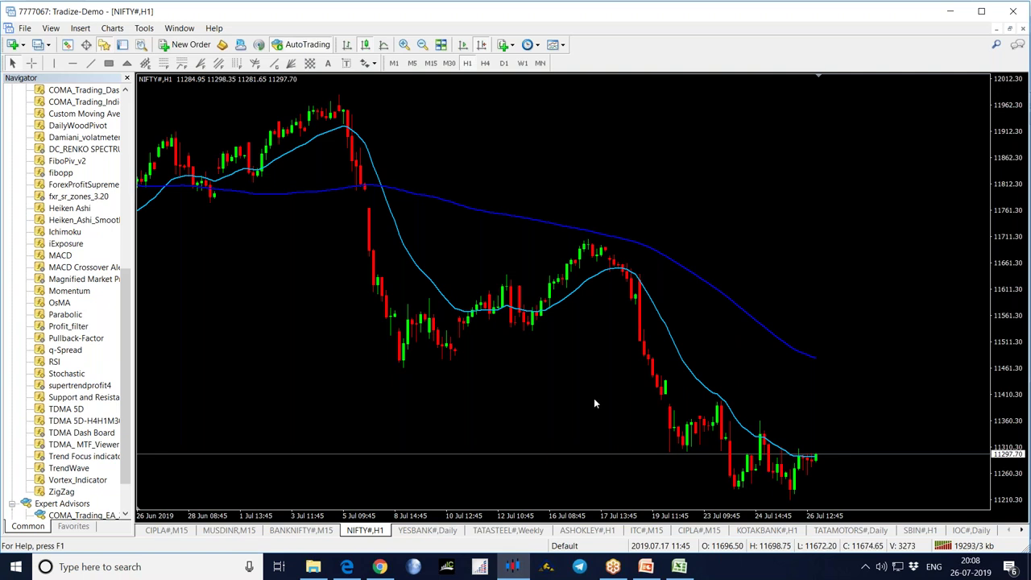
- Switch to Excel and review the Net P/L column of the Nifty M15 log, including the last trade's formula and the rows beneath
click(679, 566)
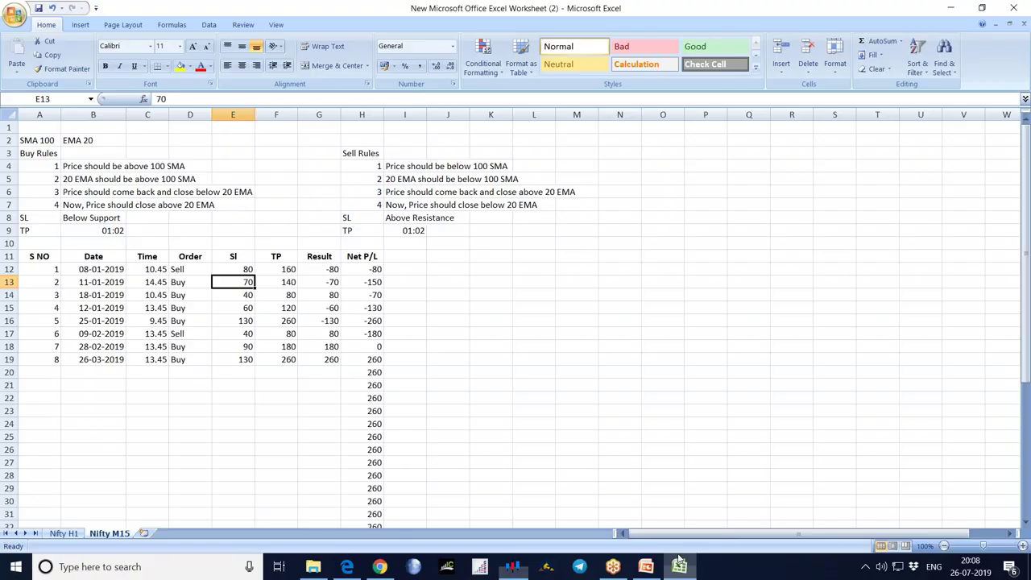
click(372, 360)
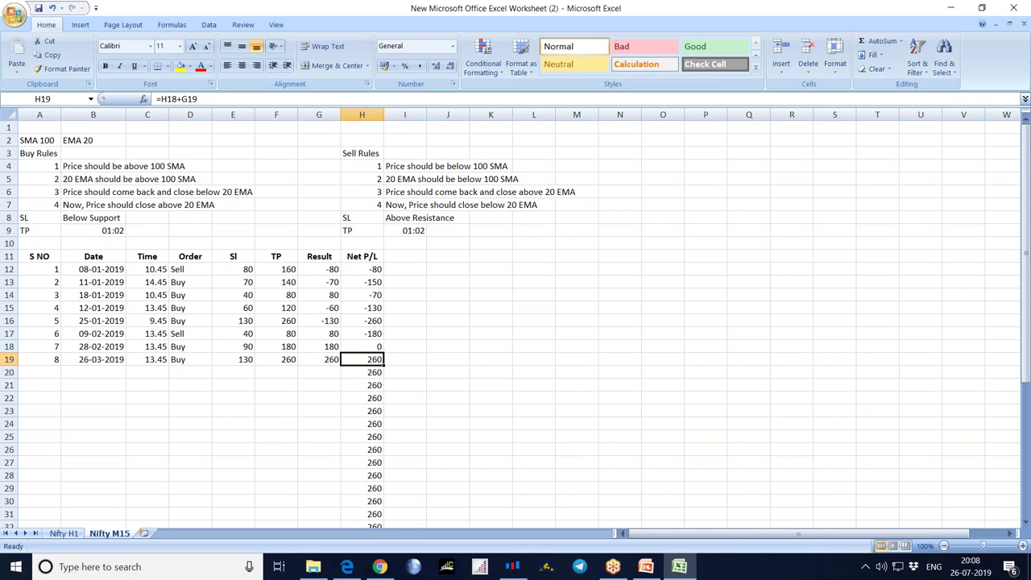
scroll(406, 480, down, 9)
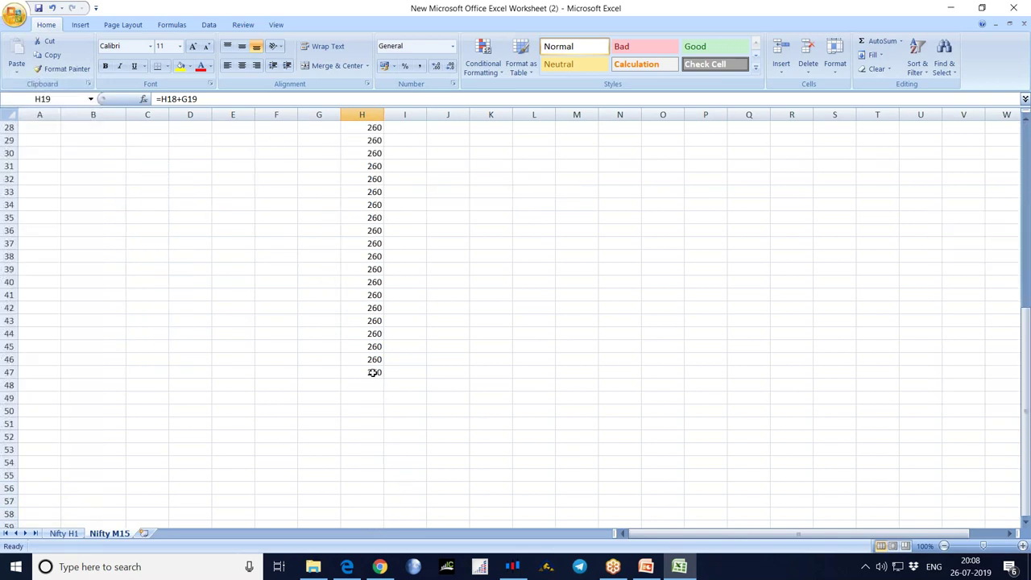
scroll(450, 383, up, 9)
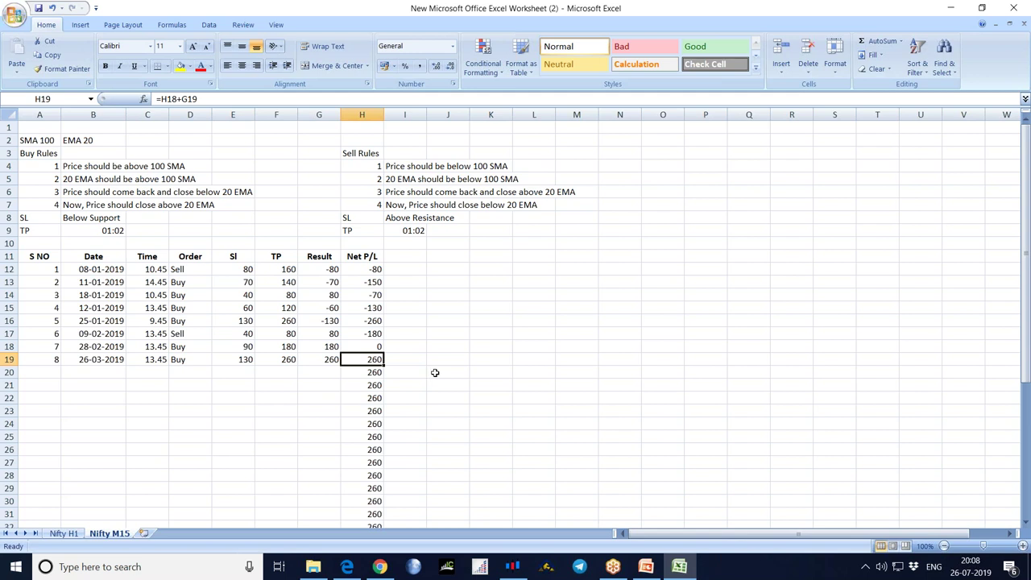
click(371, 346)
click(456, 369)
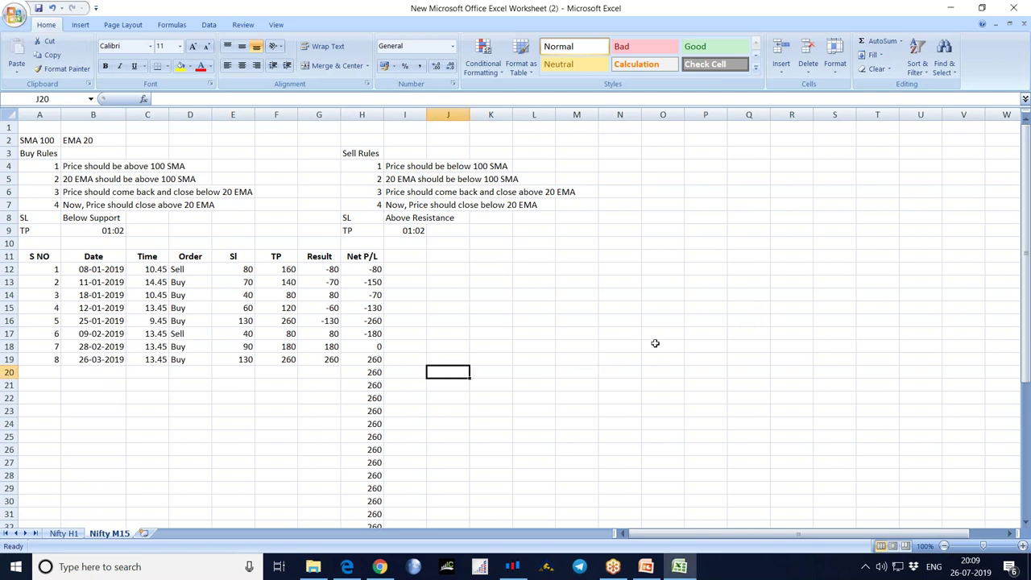
click(656, 397)
click(702, 416)
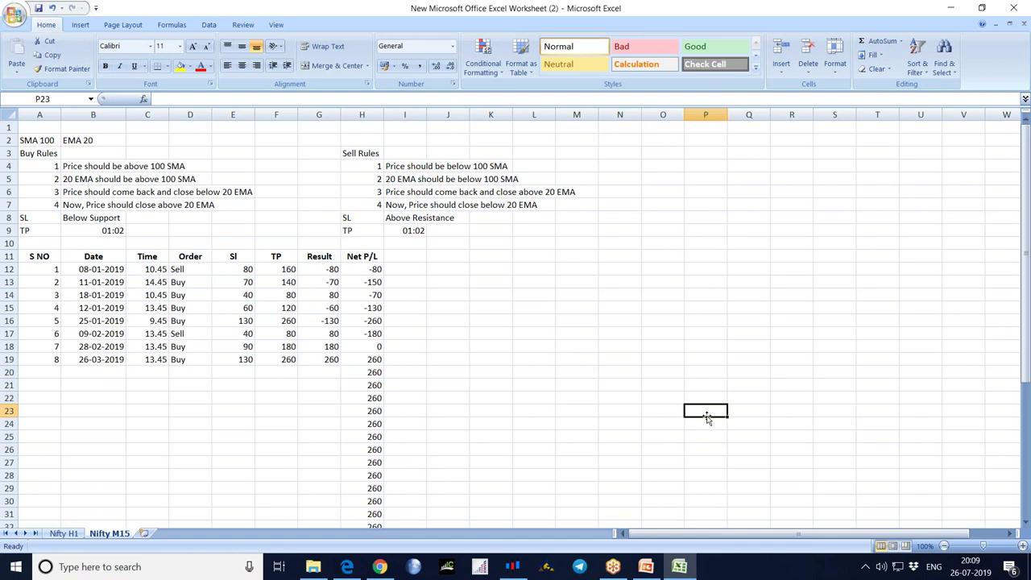
click(740, 425)
key(Return)
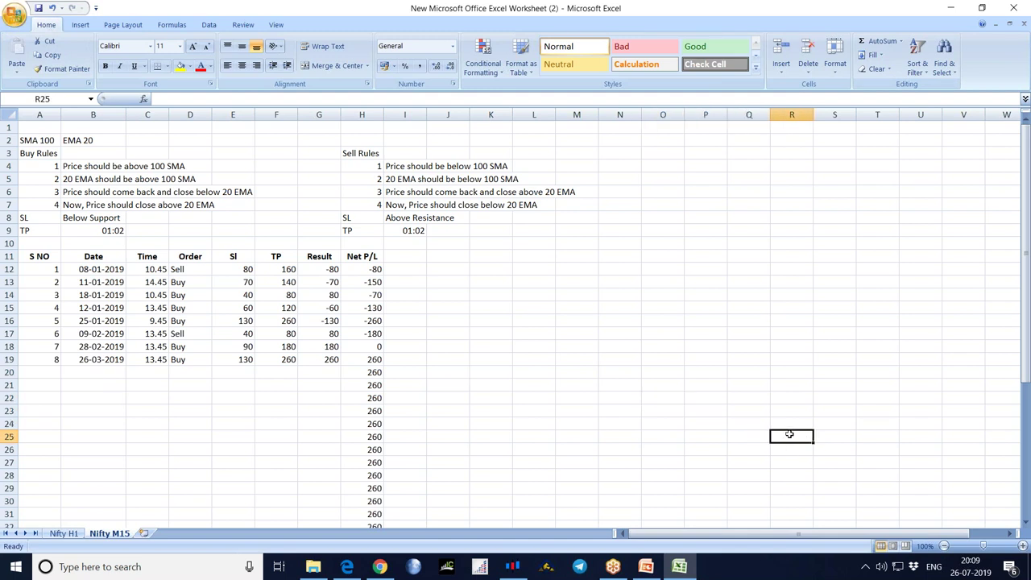
click(758, 446)
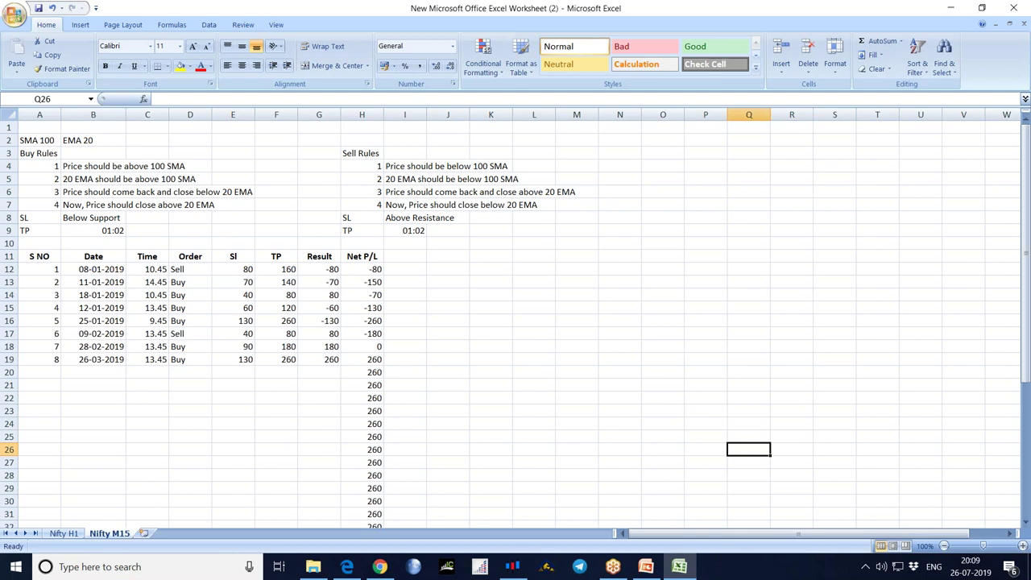
scroll(500, 345, down, 2)
scroll(500, 344, up, 2)
scroll(149, 378, down, 6)
scroll(149, 377, down, 9)
scroll(149, 378, up, 13)
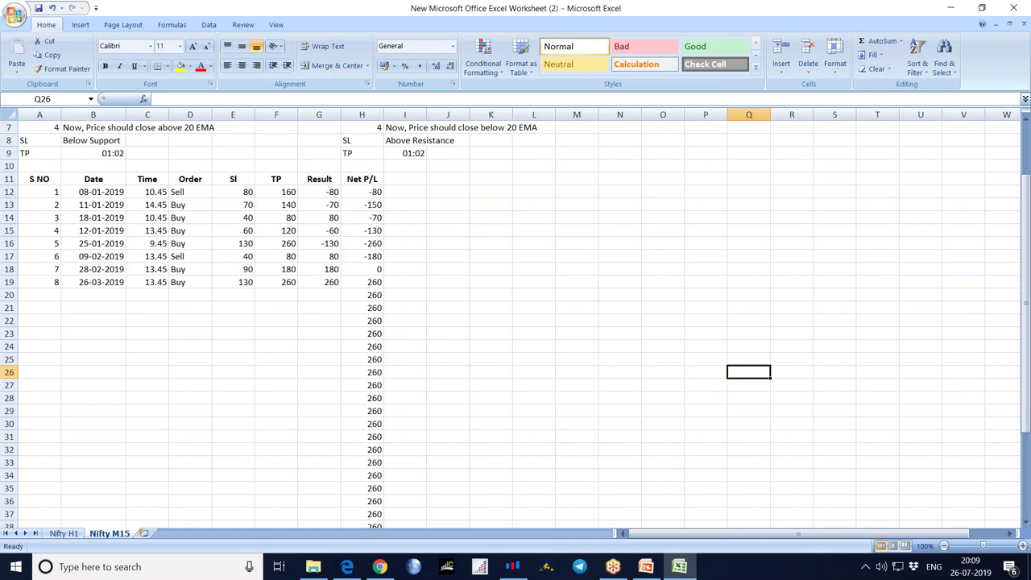
- Enter the formula =260*75 in cell J19, beside trade 8's Net P/L, to convert the net points into money
click(370, 285)
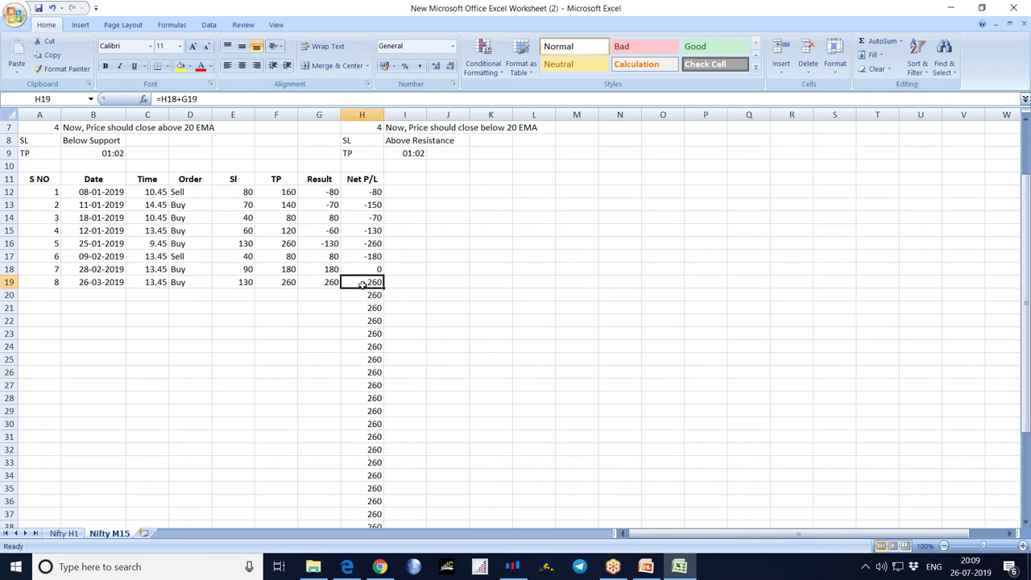
click(457, 282)
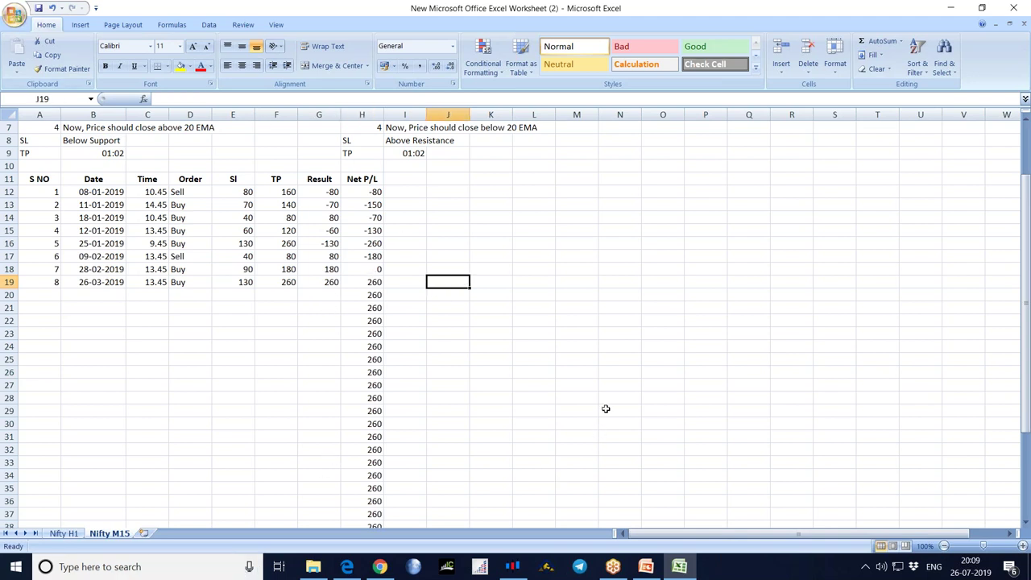
text(260)
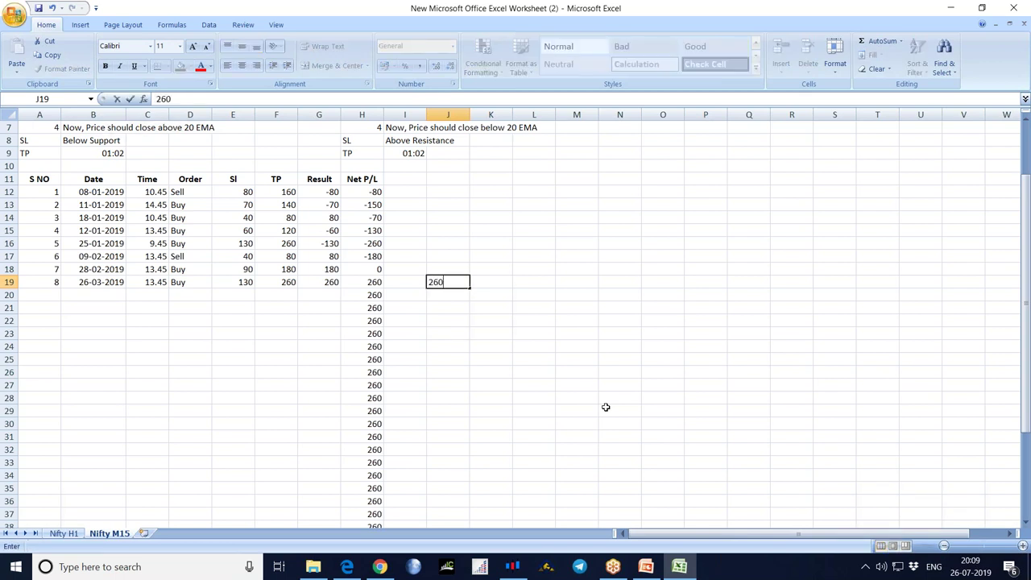
key(BackSpace)
key(BackSpace)
key(BackSpace)
text(=260)
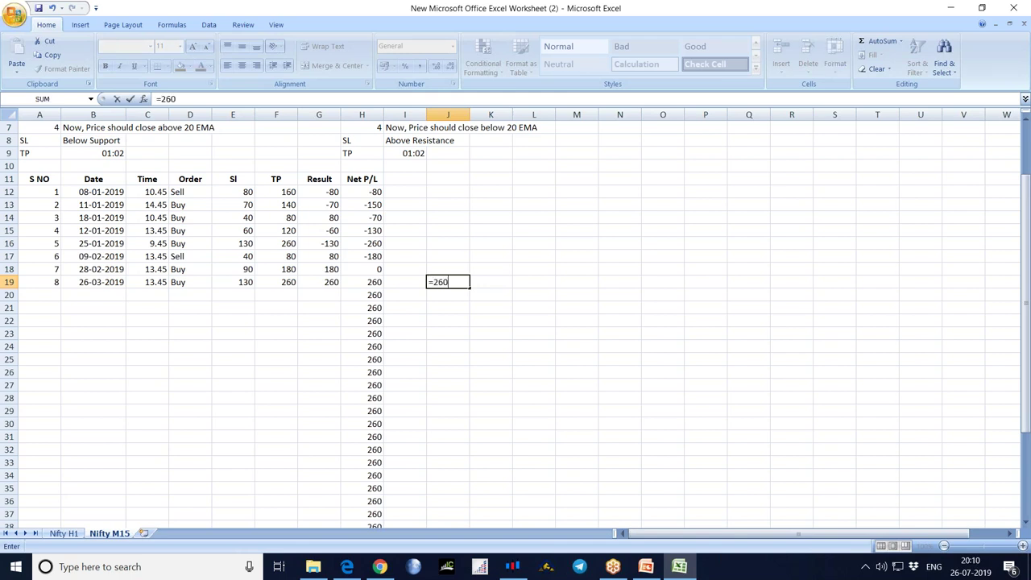
text(*75)
key(Return)
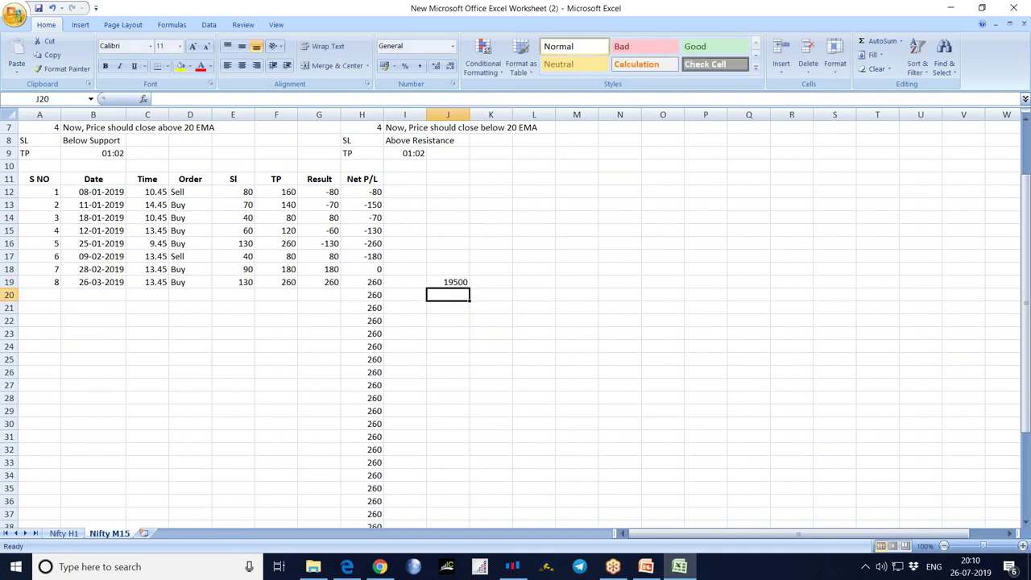